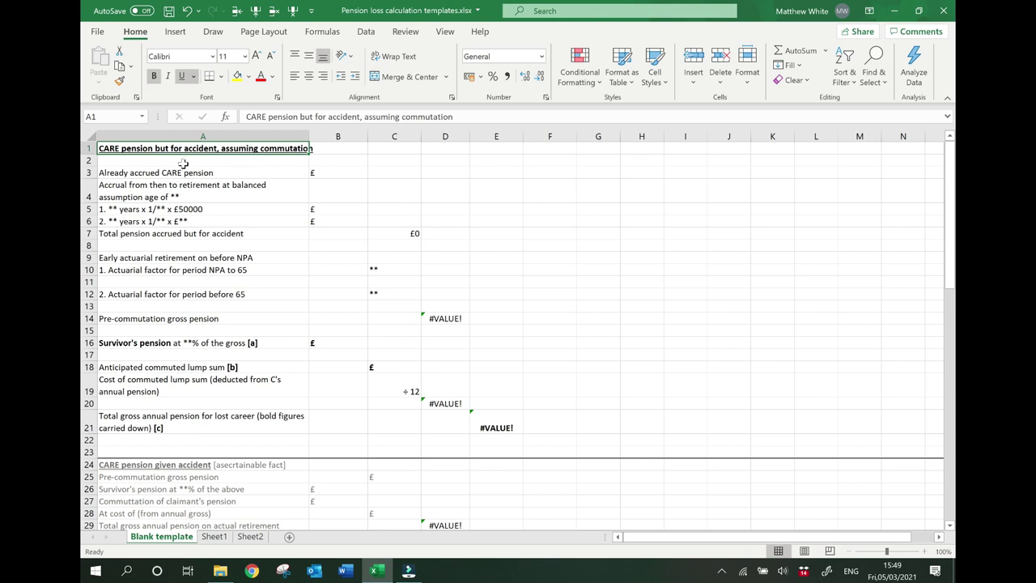
Step: Enter 4750 in B3 as the already accrued CARE pension
click(335, 175)
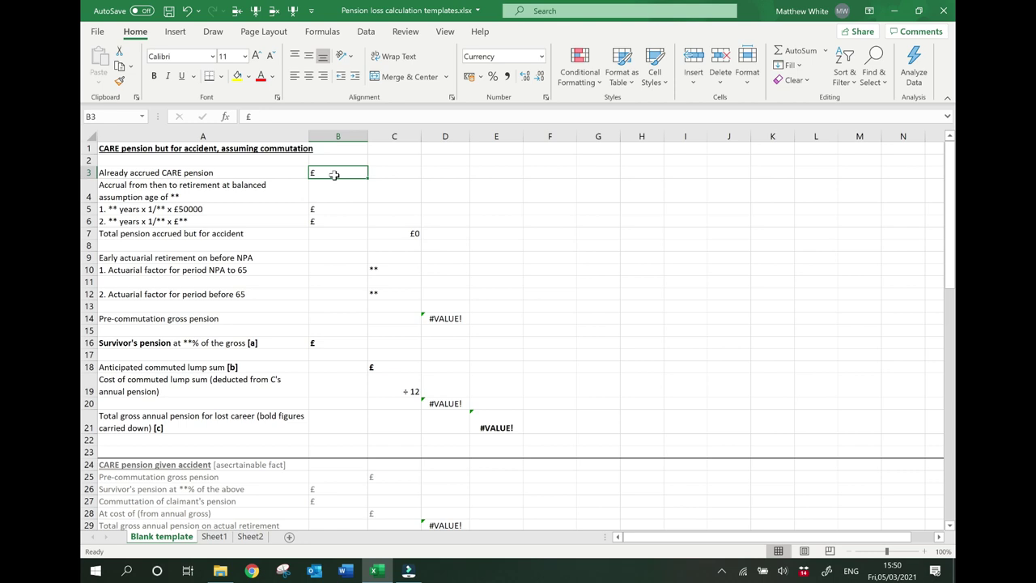
text(4750)
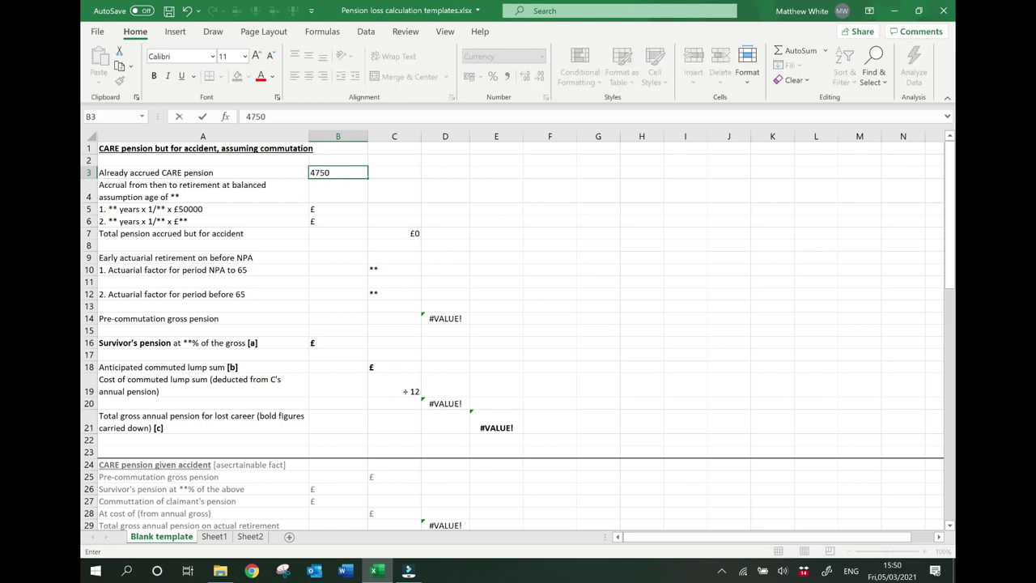
key(Left)
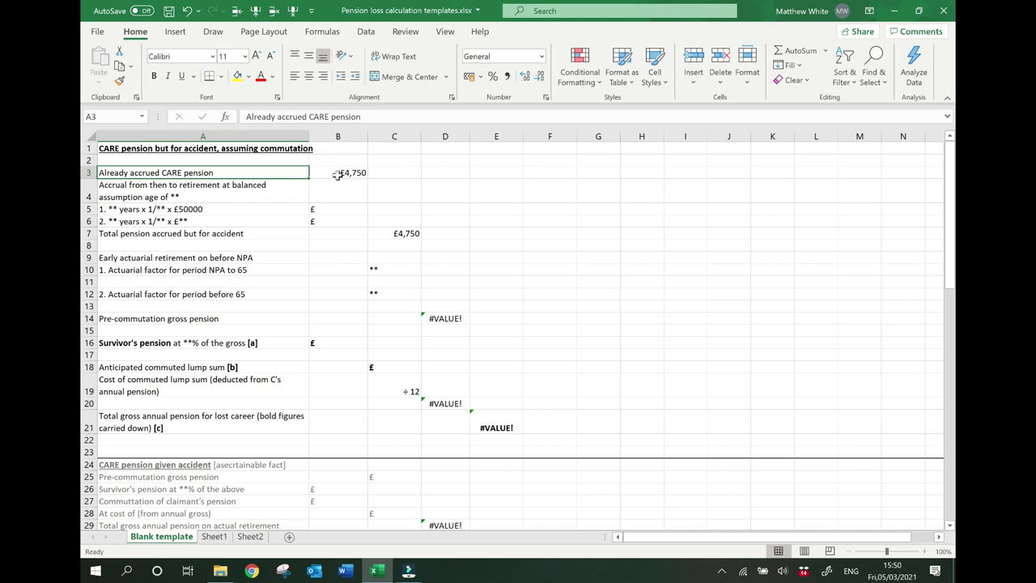
Step: Replace the asterisks in the A4 label so the balanced assumption age for retirement is 61
click(285, 187)
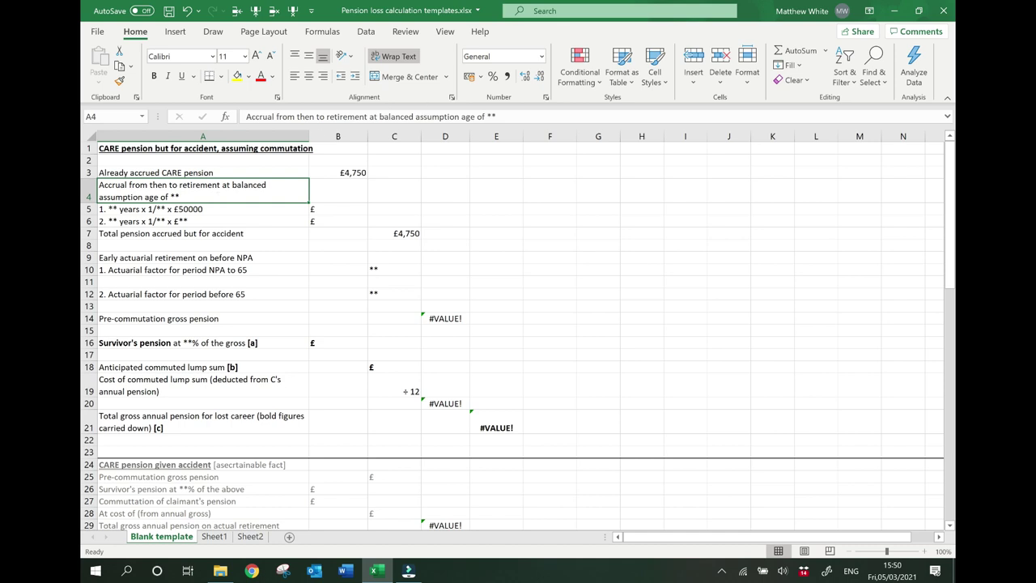
key(F2)
key(BackSpace)
key(BackSpace)
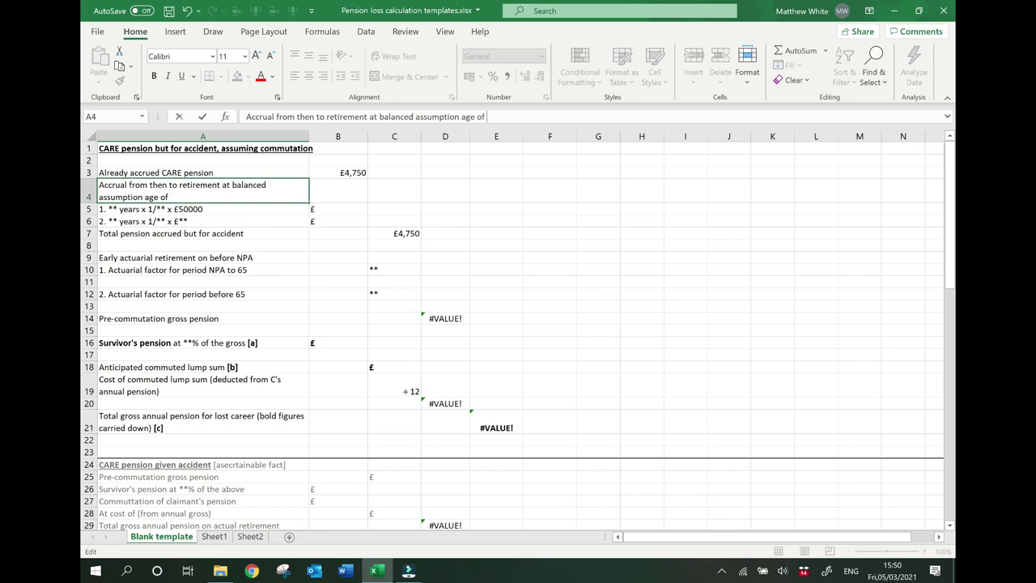
text(61)
key(Return)
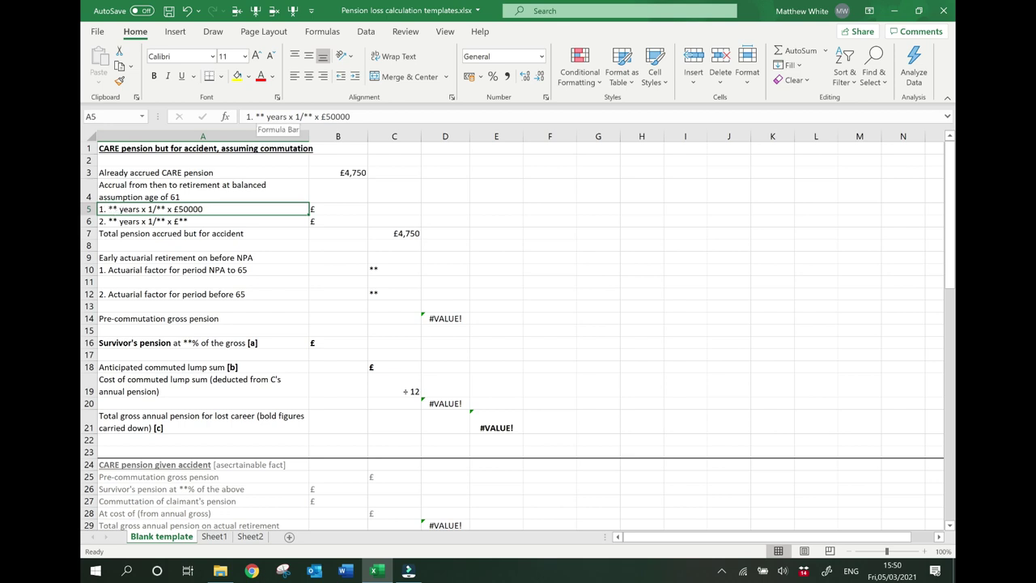
Step: Fill in the first accrual label in A5 to read 11 years x 1/57 x £50000
double_click(111, 209)
key(Delete)
key(Delete)
text(11)
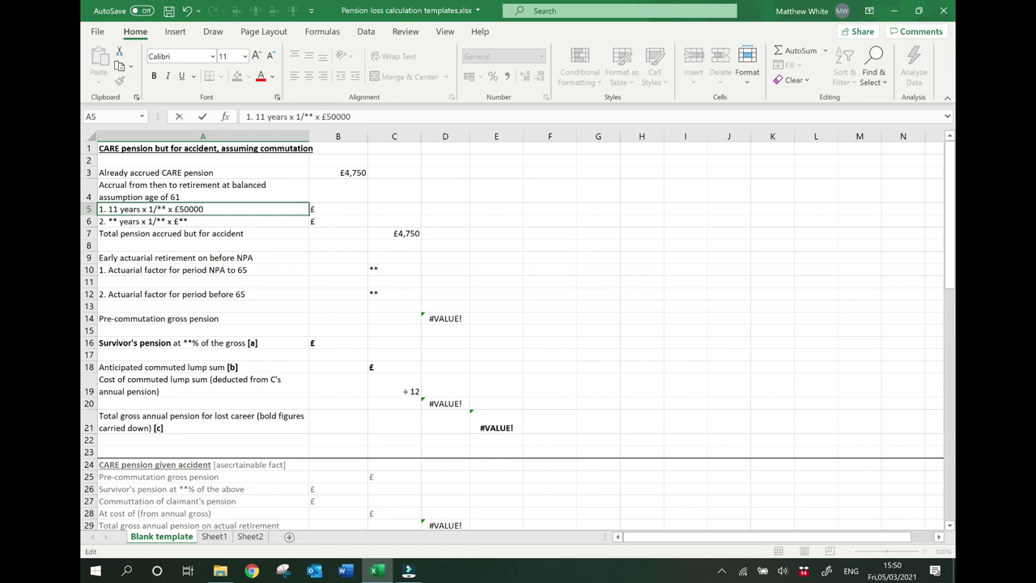
key(Delete)
key(Delete)
text(57)
Step: Calculate the first accrual period's pension in B5 with the formula =11/57*50000
click(325, 209)
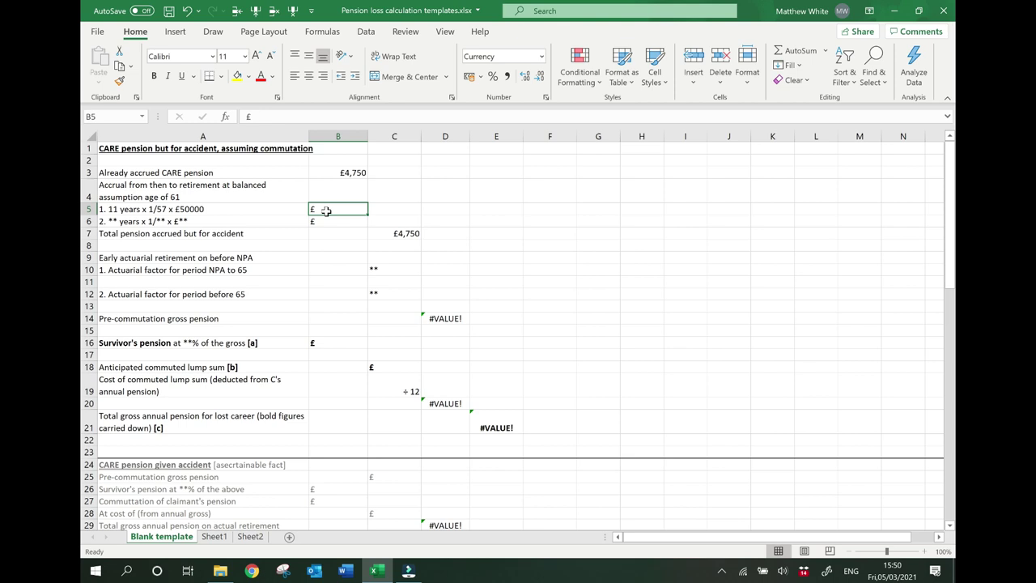
text(=11)
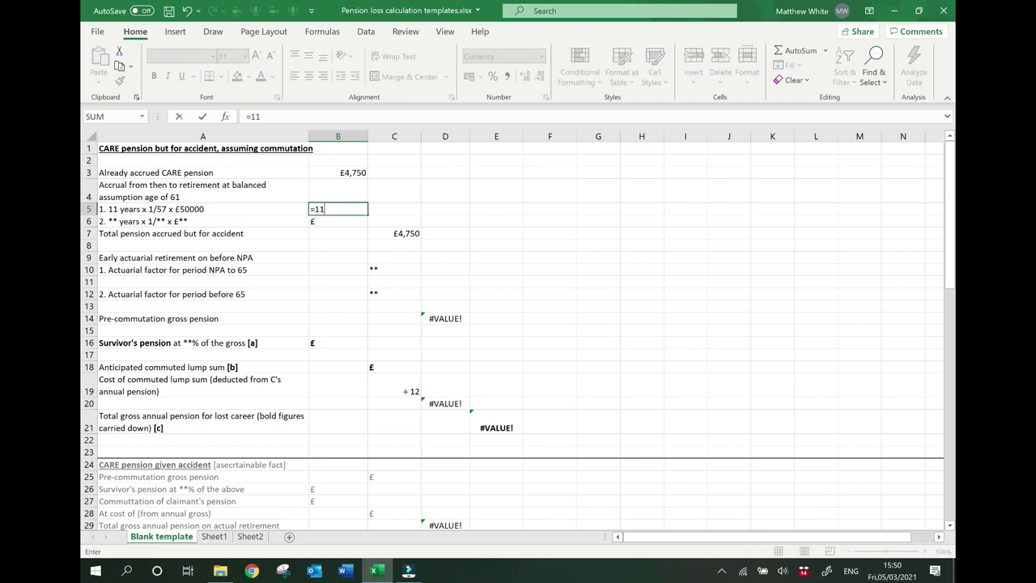
text(/57*50000)
key(Return)
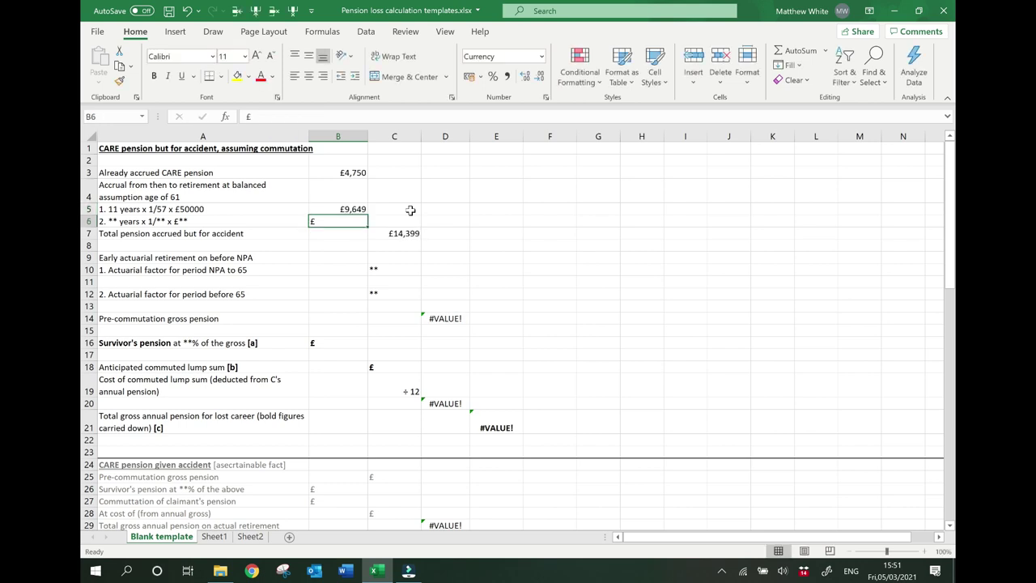
Step: Fill in the second accrual label in A6 to read 8 years x 1/57 x £5000
key(Left)
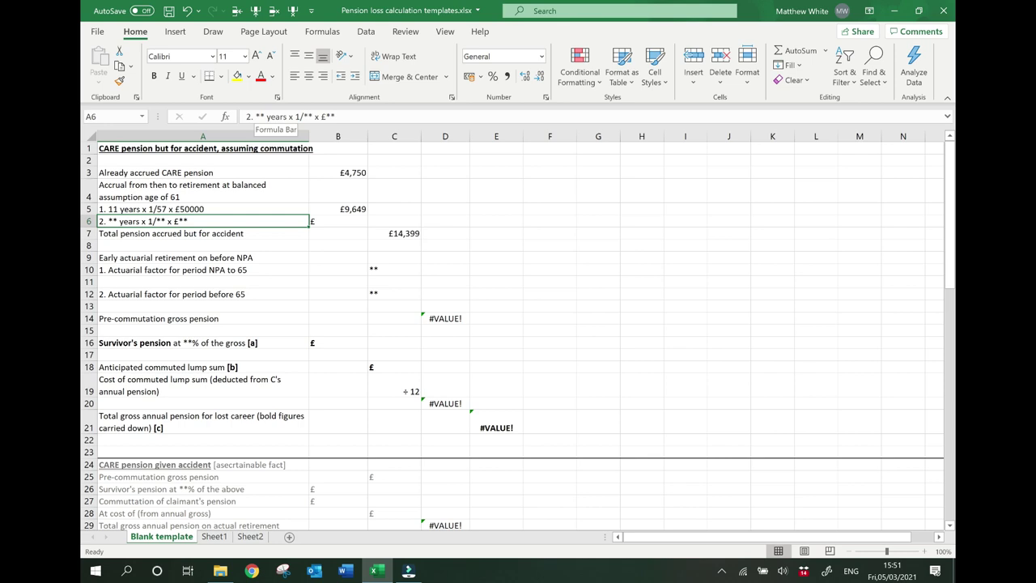
click(267, 117)
key(BackSpace)
key(BackSpace)
text(8)
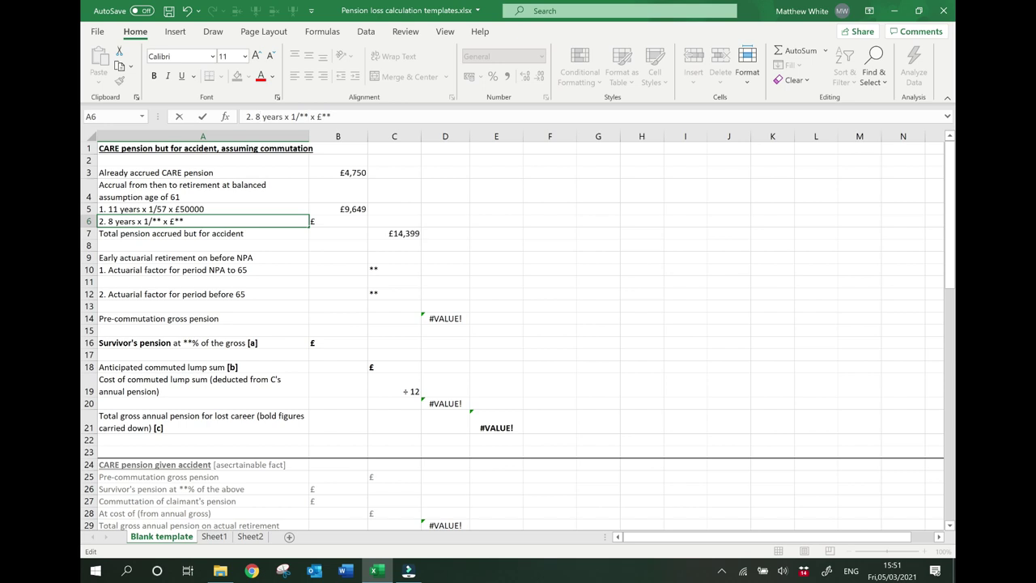
key(BackSpace)
key(BackSpace)
text(57)
key(BackSpace)
key(BackSpace)
text(10)
text(000)
key(BackSpace)
key(BackSpace)
key(BackSpace)
key(BackSpace)
key(BackSpace)
text(5000)
key(Return)
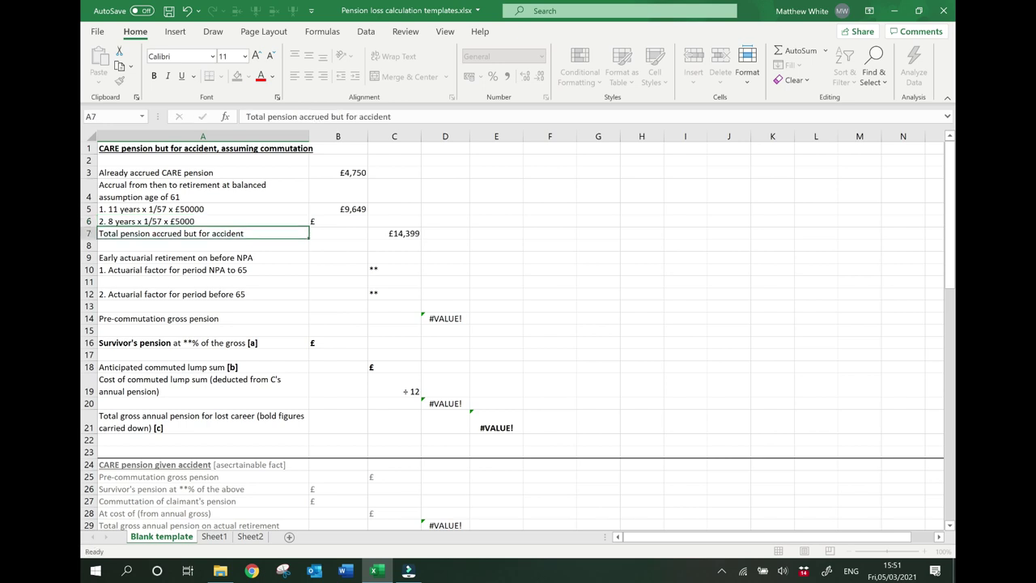
Step: Calculate the second accrual period's pension in B6 with =8/57*10000*50%, and check the total formula in C7
key(Up)
key(Right)
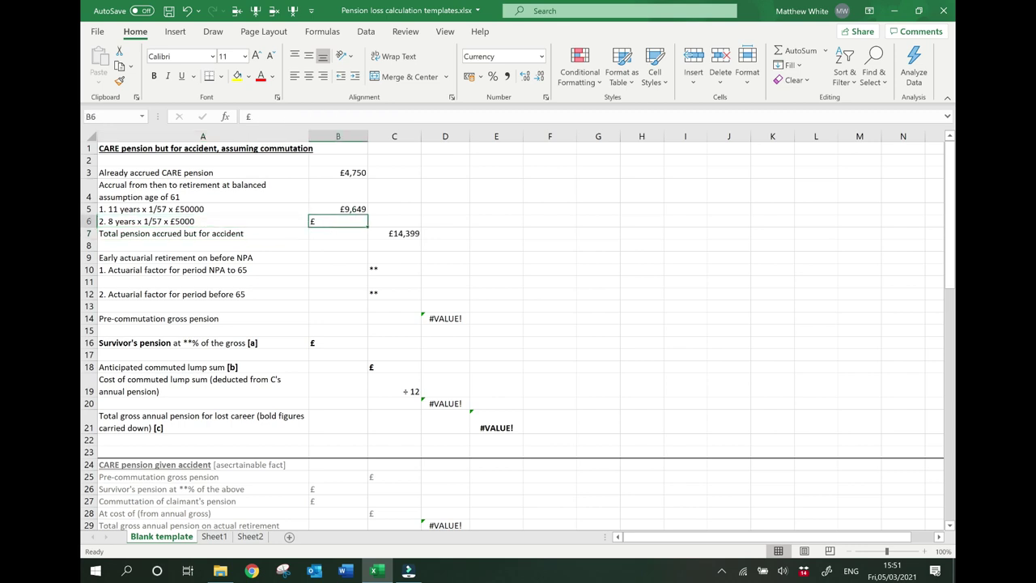
text(=8/57)
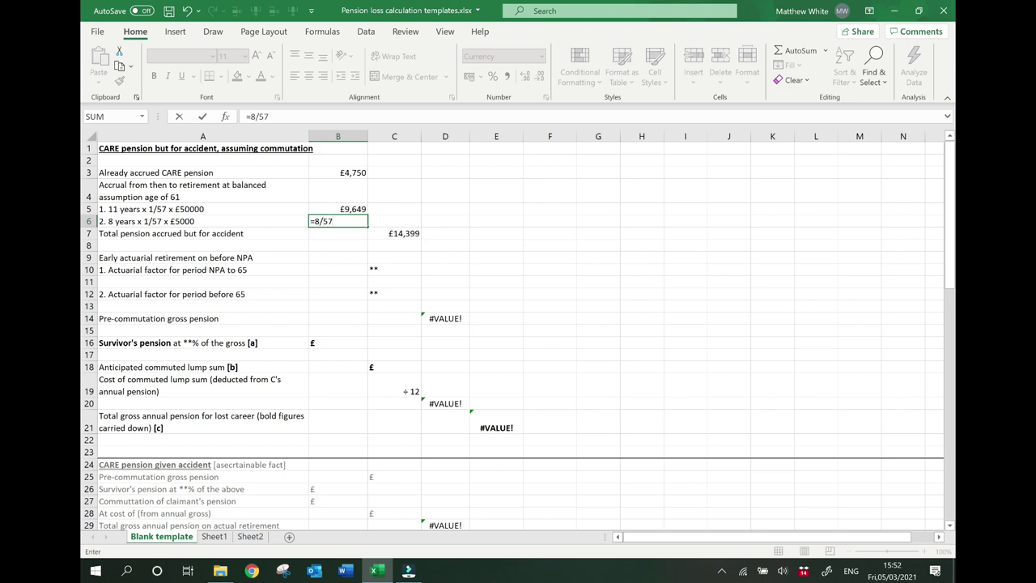
text(*5000)
key(BackSpace)
key(BackSpace)
key(BackSpace)
key(BackSpace)
text(10000*50%)
key(Return)
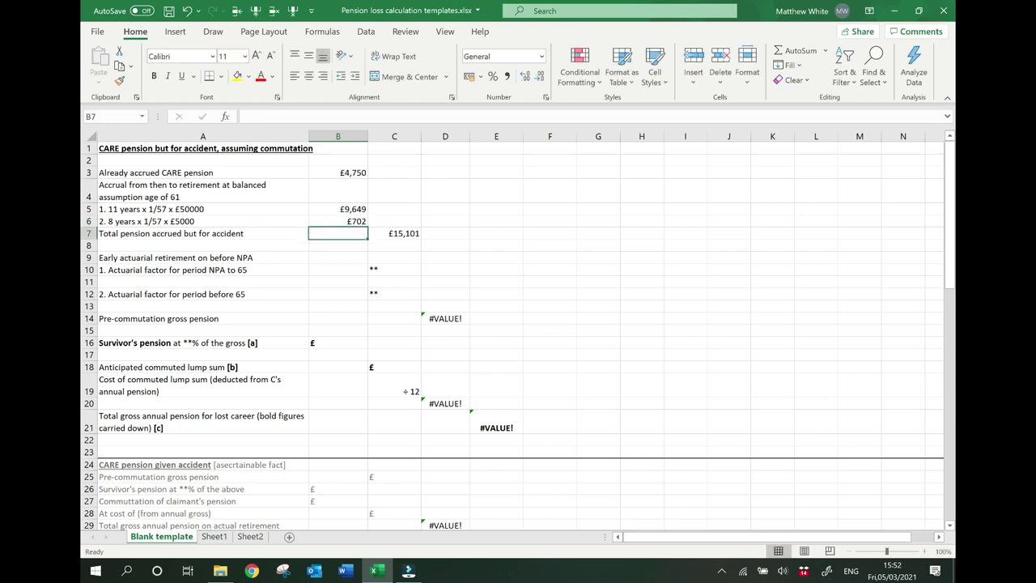
click(338, 221)
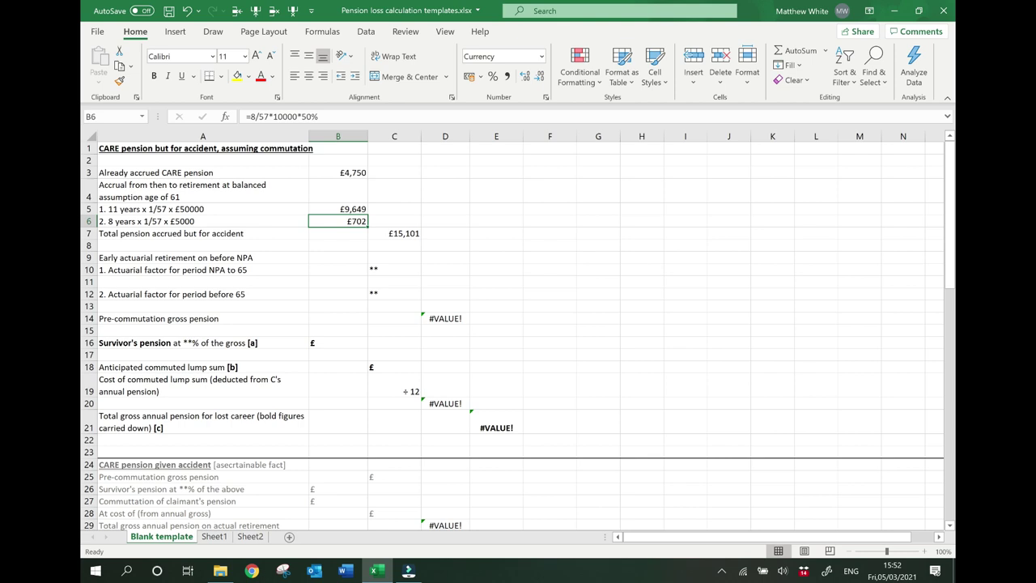
click(338, 233)
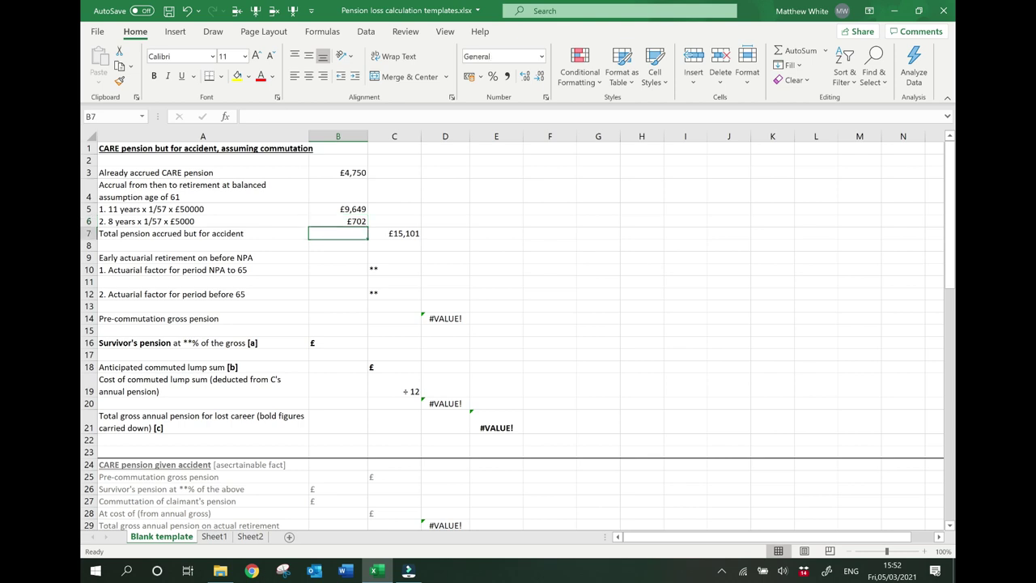
click(395, 233)
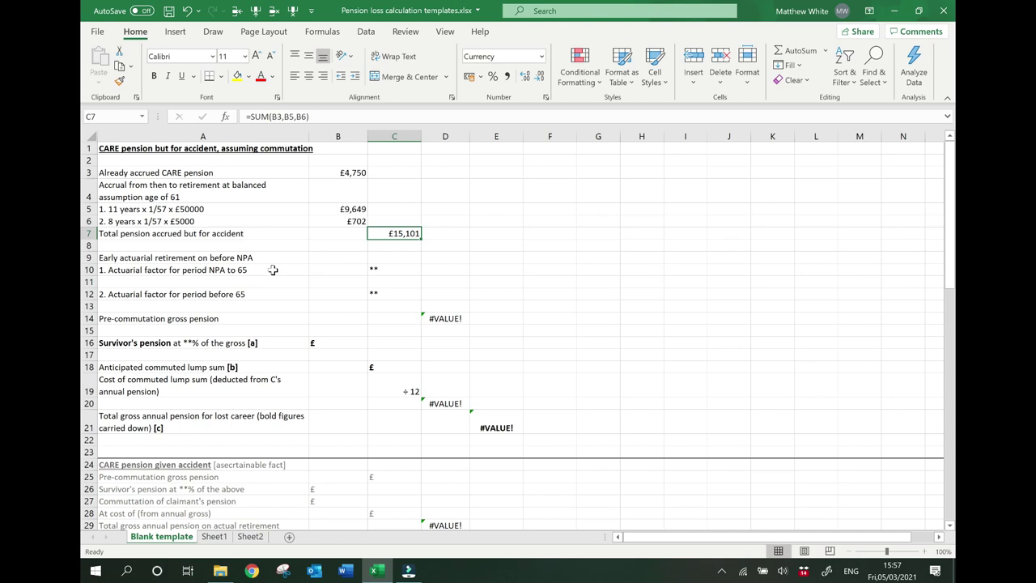
Step: Enter the early retirement actuarial factors: 0.94 in C10 for NPA to 65 and 0.817 in C12 for before 65
click(378, 271)
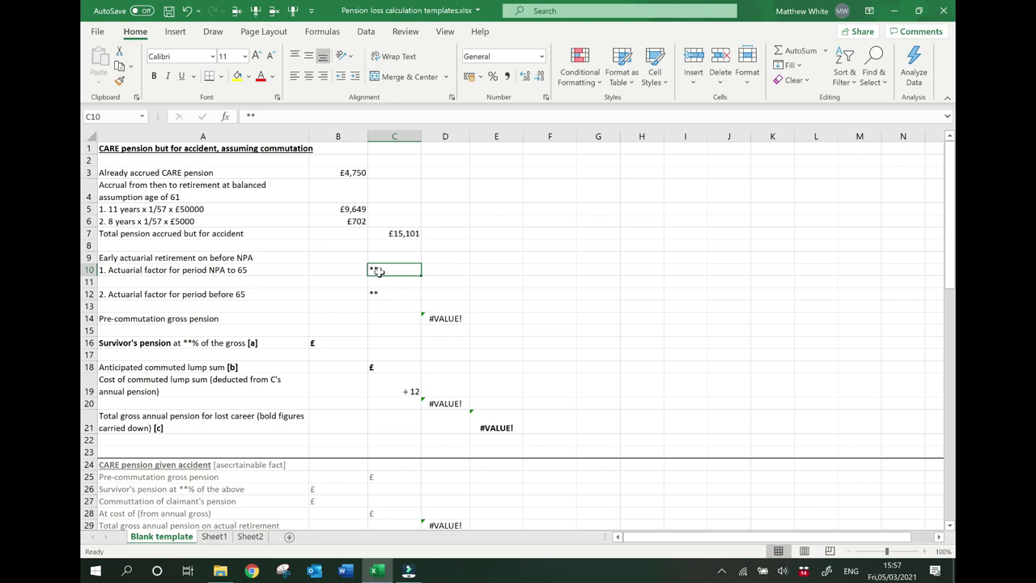
text(0.94)
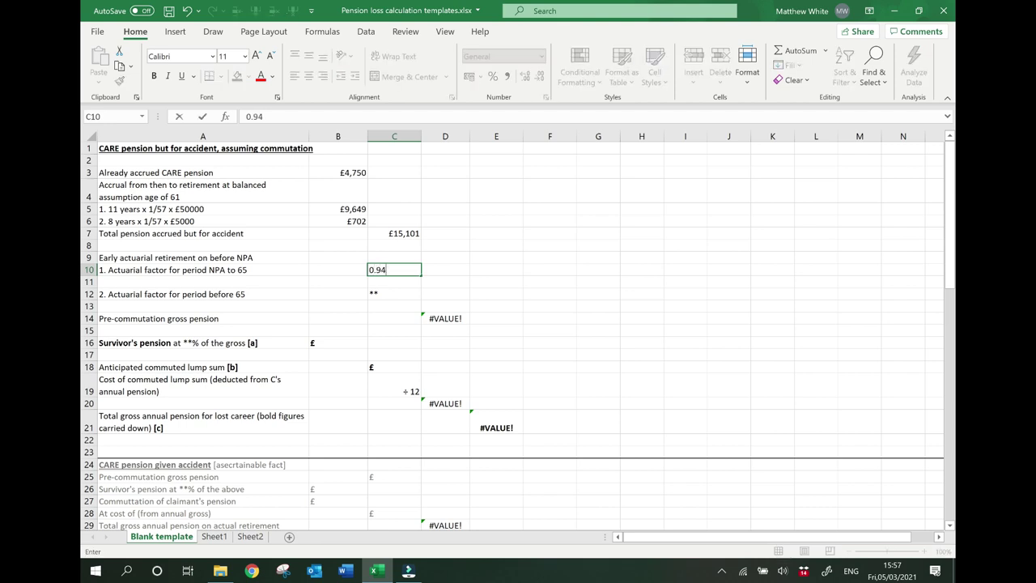
key(Return)
key(Return)
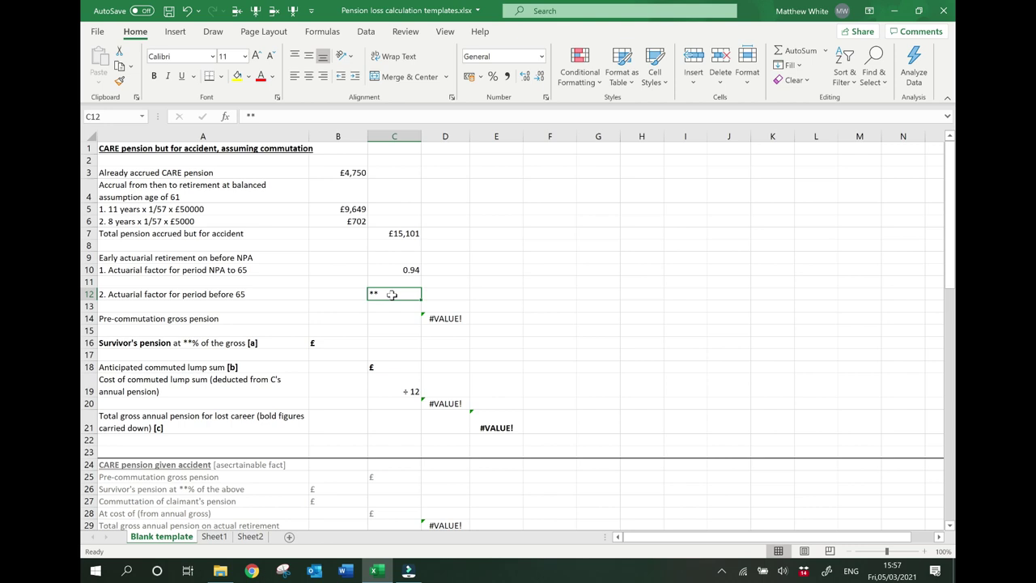
text(0.817)
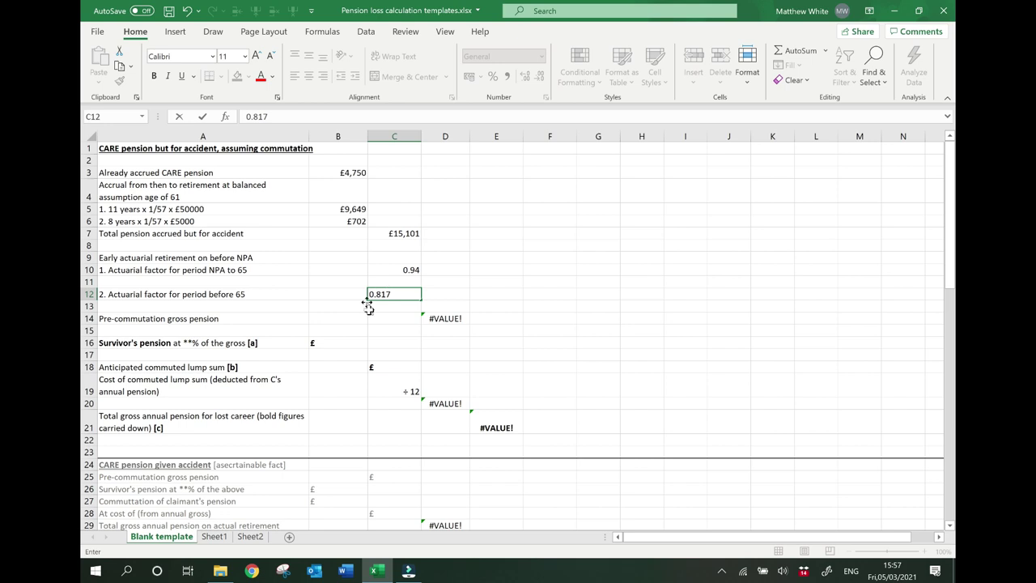
click(436, 320)
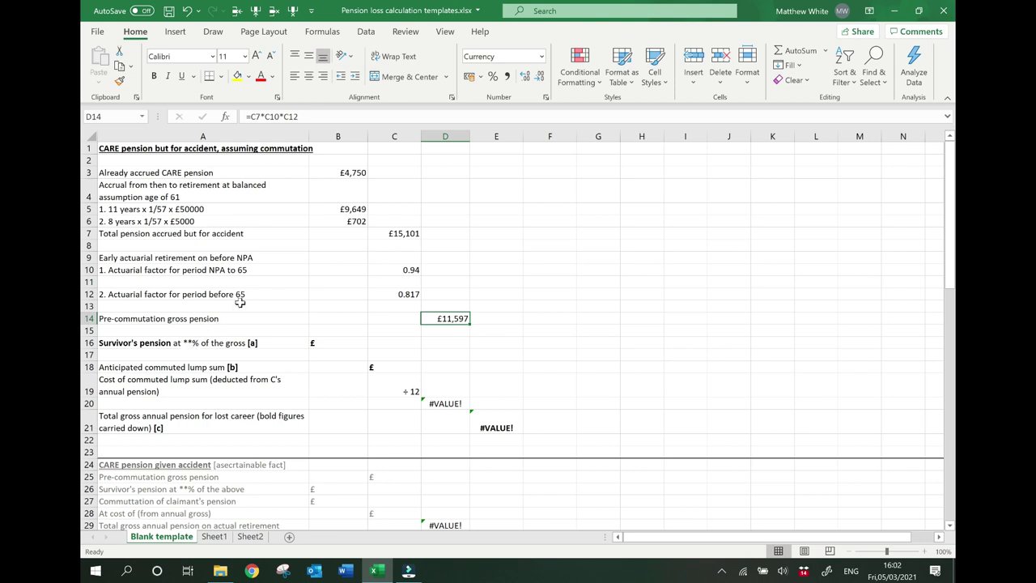
Step: Edit the survivor's pension label in A16 to show 37.5% of the gross
click(188, 342)
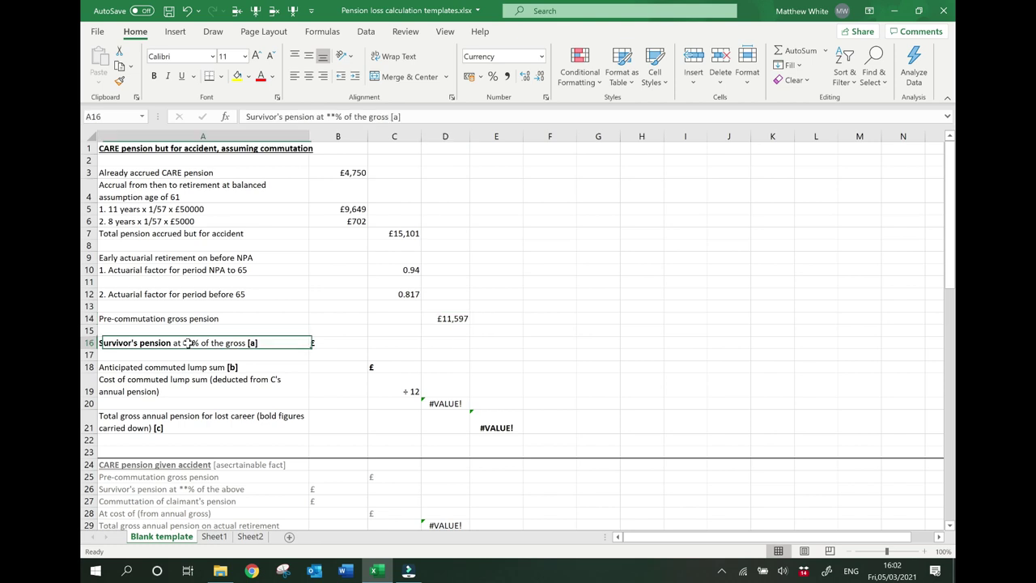
click(334, 117)
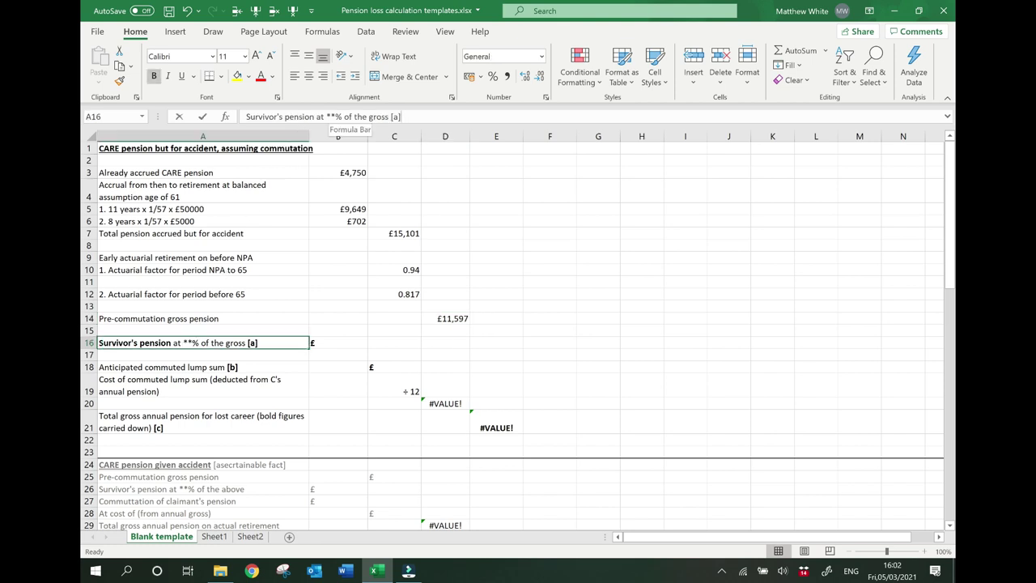
key(BackSpace)
key(BackSpace)
text(37.5)
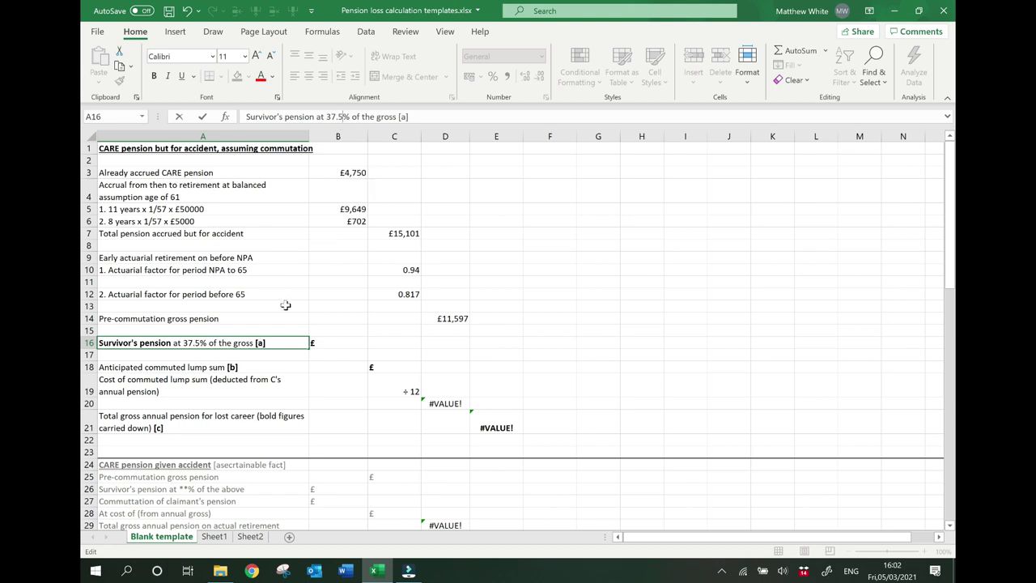
Step: Calculate the survivor's pension in B16 with the formula =D14*37.5%
click(337, 342)
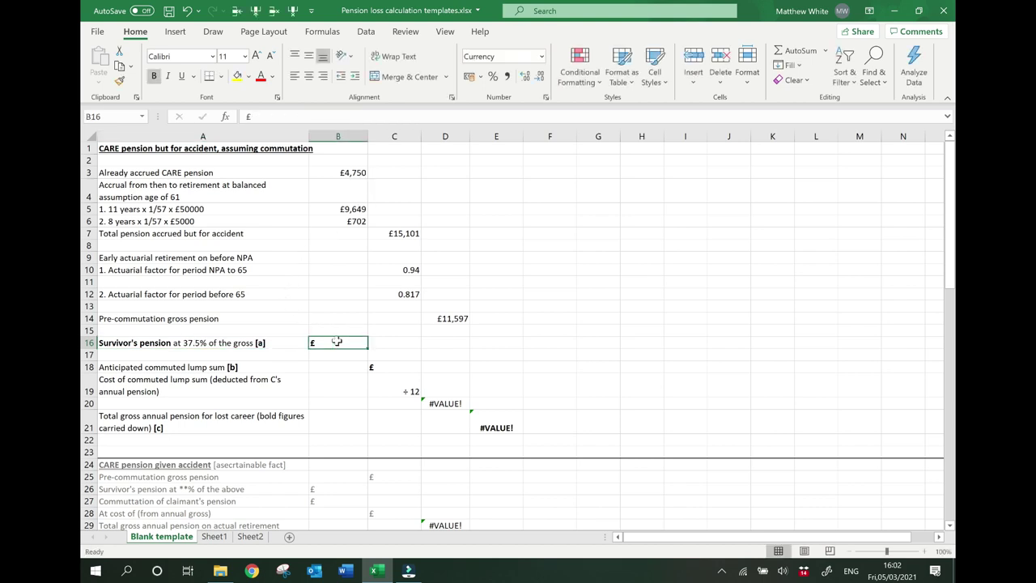
text(=d14)
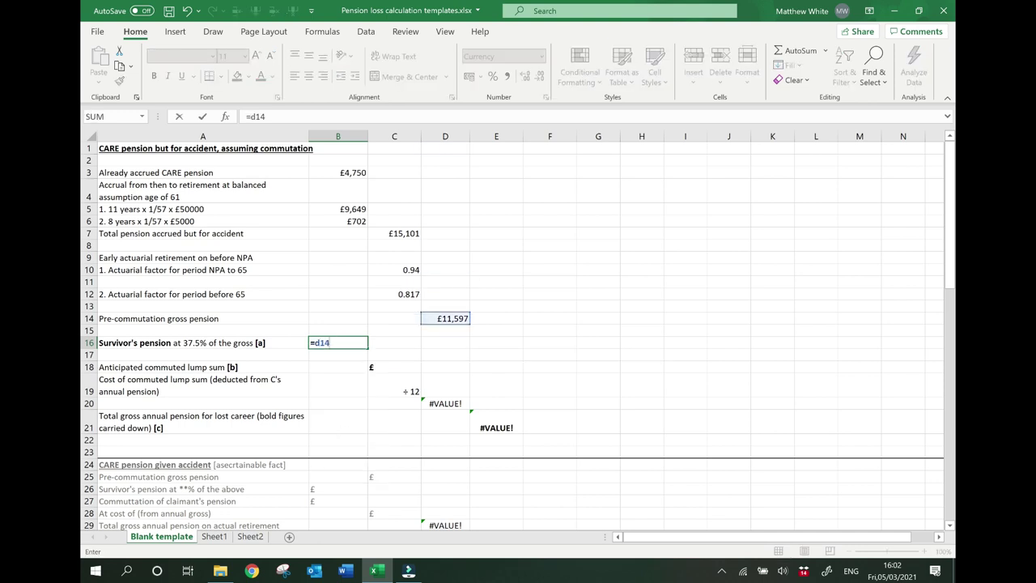
text(*37.5%)
key(Return)
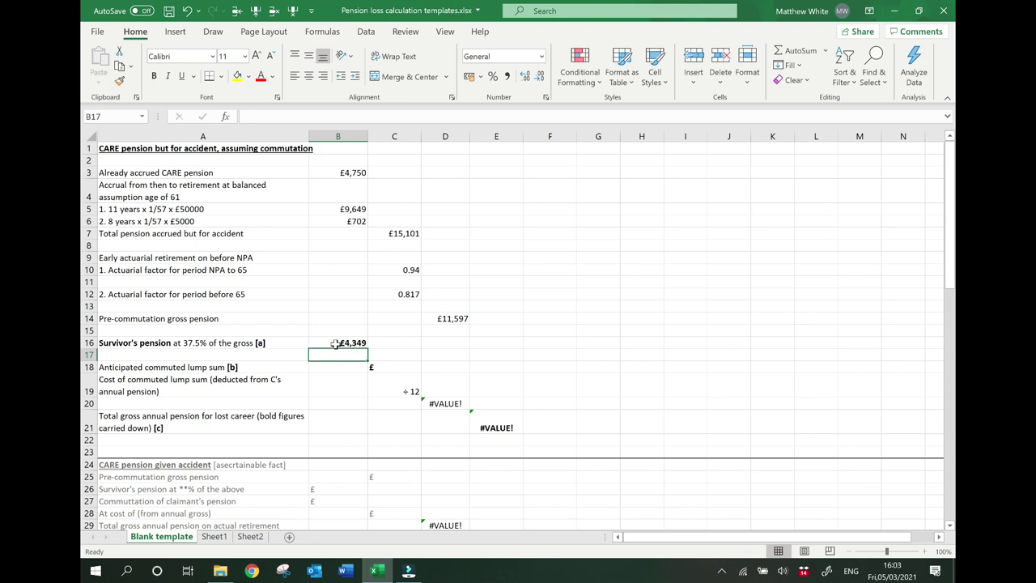
click(335, 343)
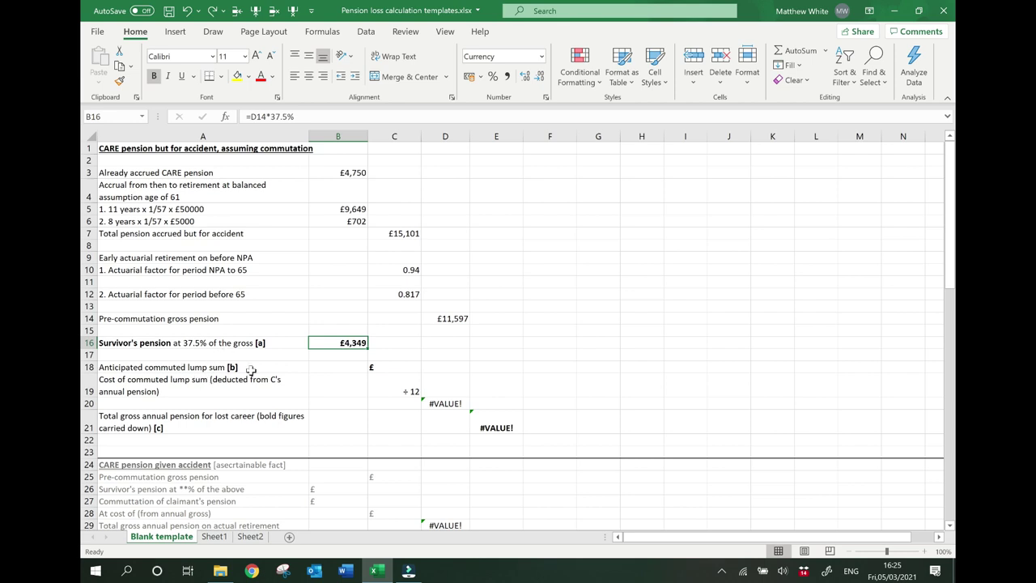
Step: Calculate the anticipated commuted lump sum in C18 with the formula =D14*30/7
click(388, 369)
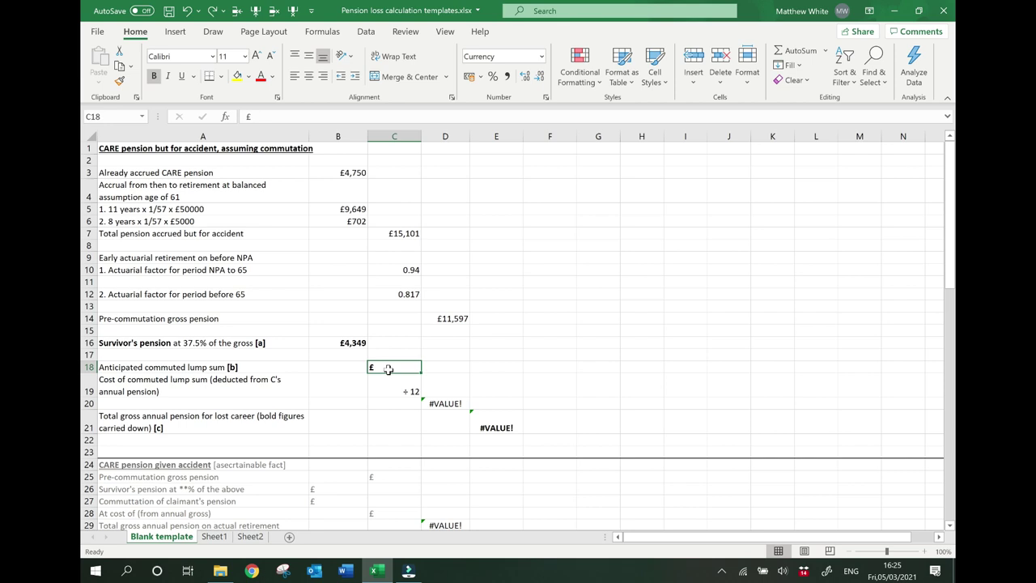
text(=)
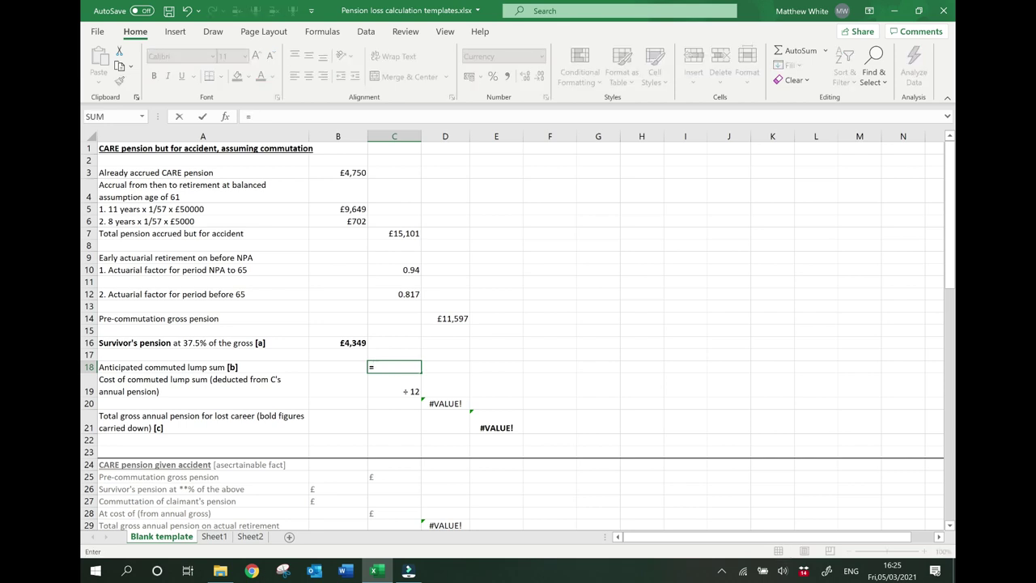
text(d14)
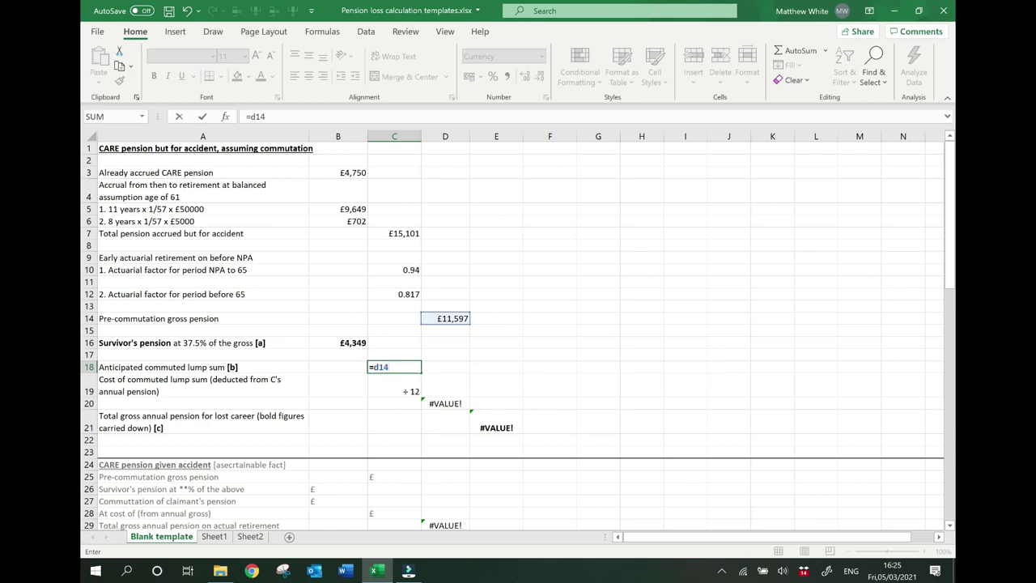
text(*30/7)
key(Return)
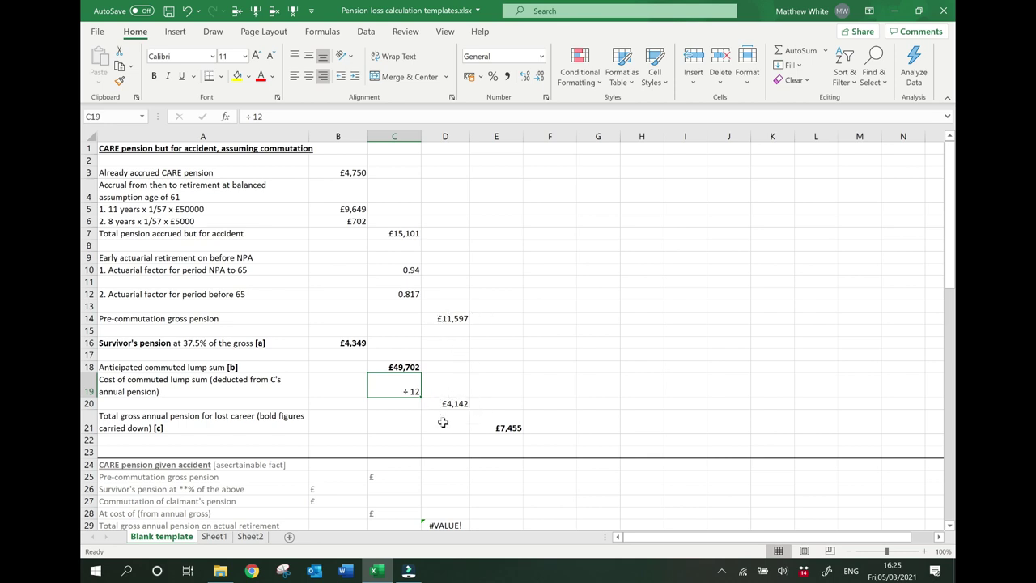
Step: Review the total gross annual pension formula in E21 and each CARE pension given accident figure from C25 through D29
click(517, 422)
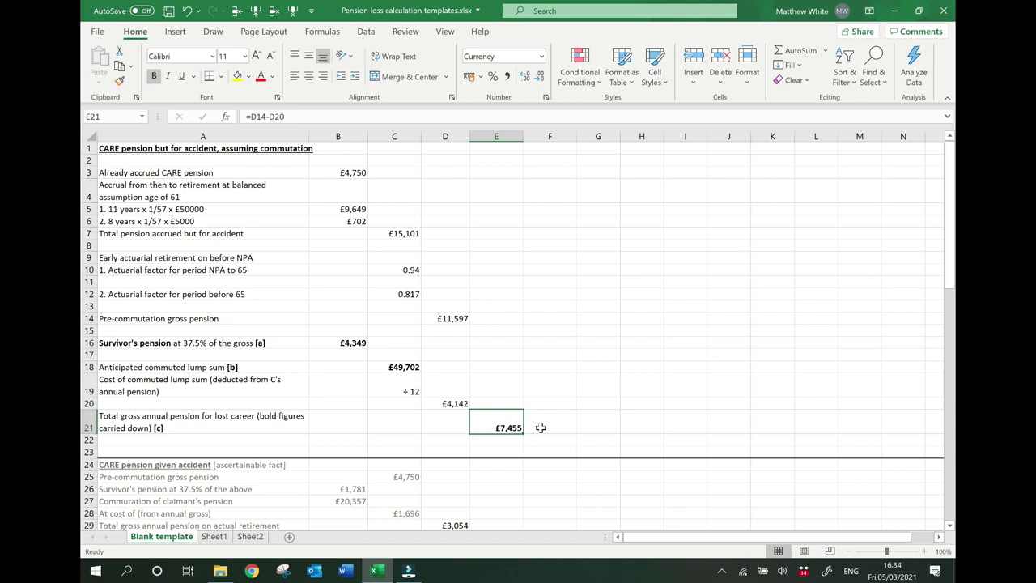
scroll(541, 427, down, 2)
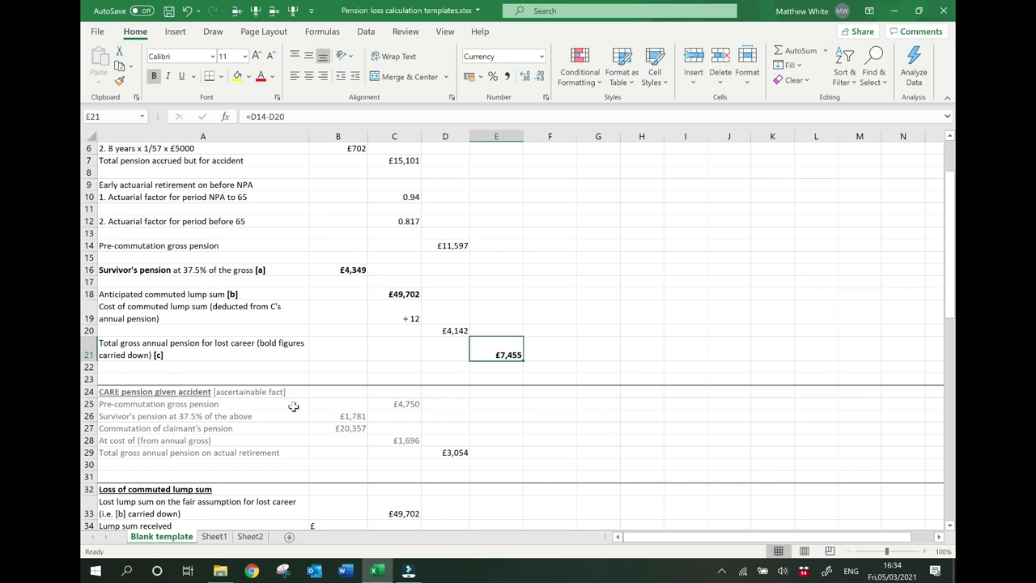
scroll(293, 406, down, 2)
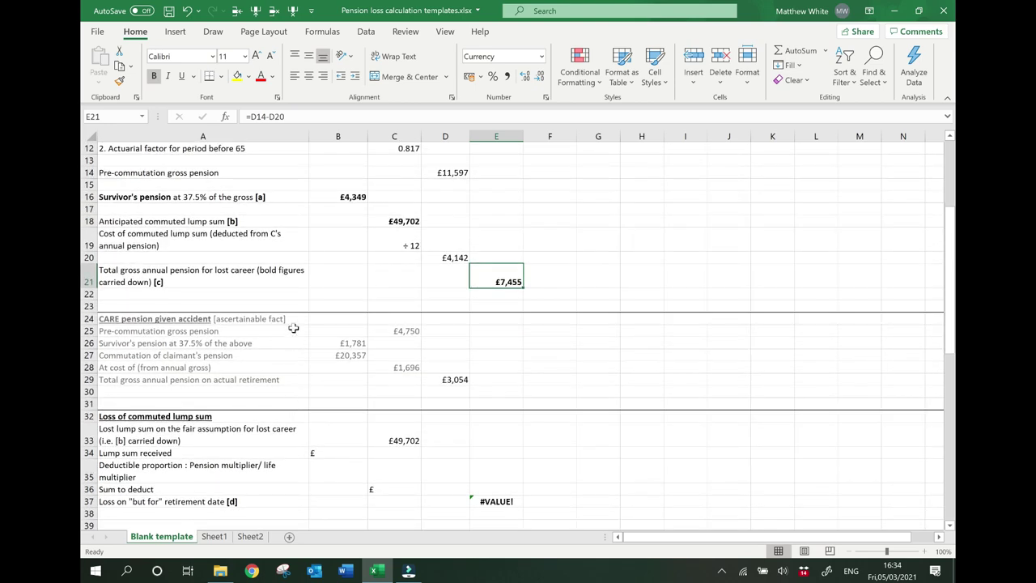
click(384, 331)
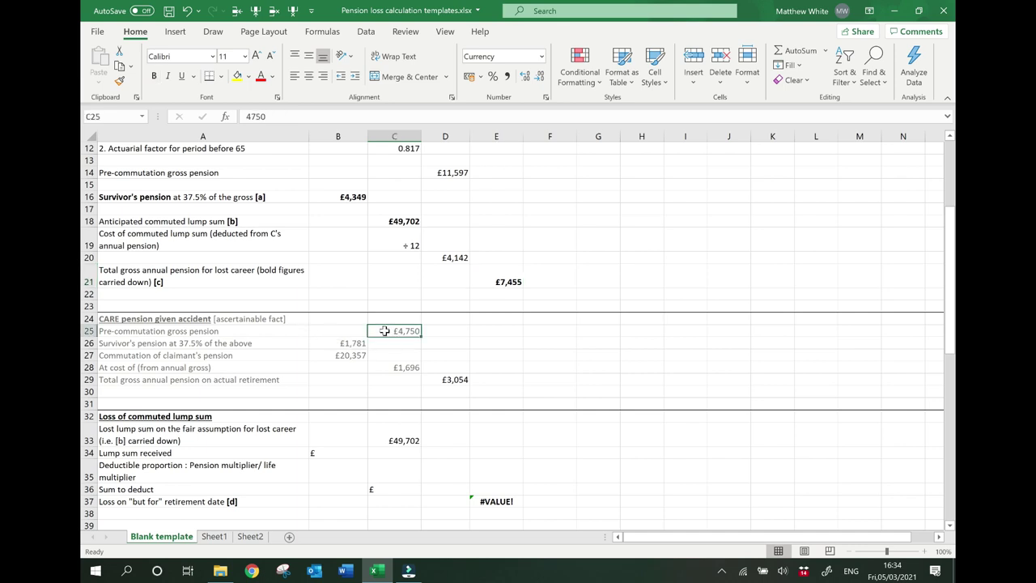
key(Down)
key(Left)
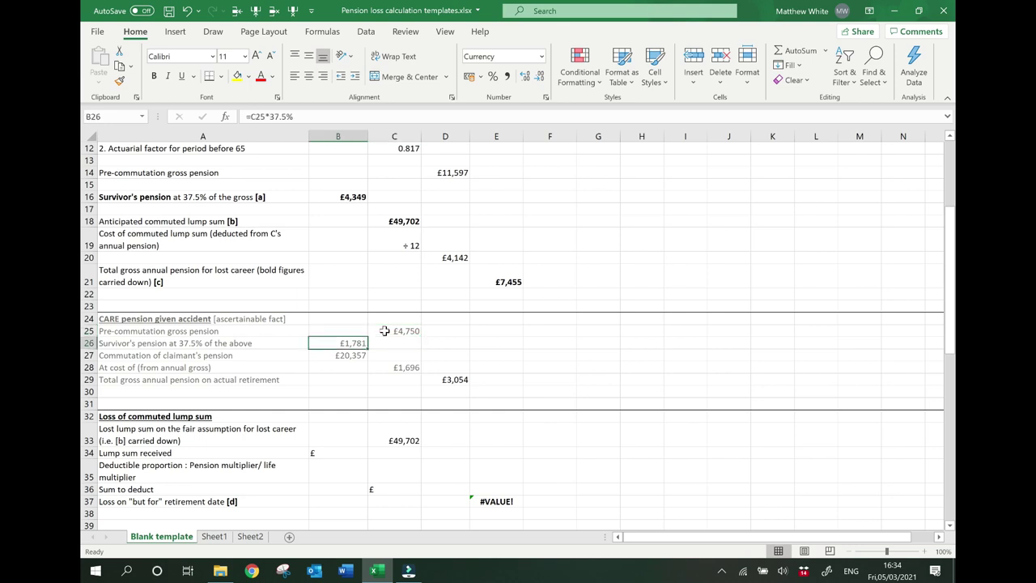
key(Down)
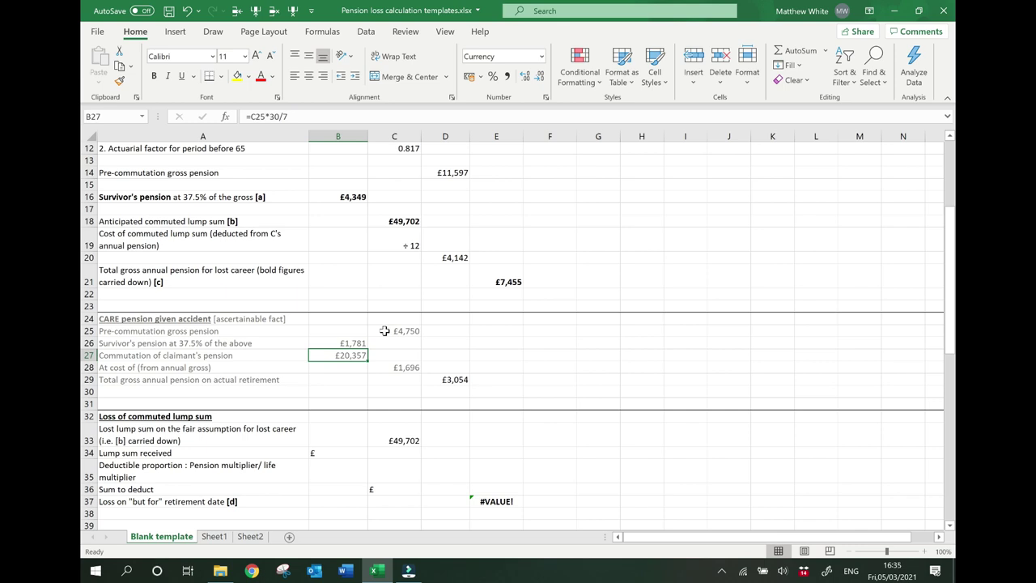
key(Down)
key(Right)
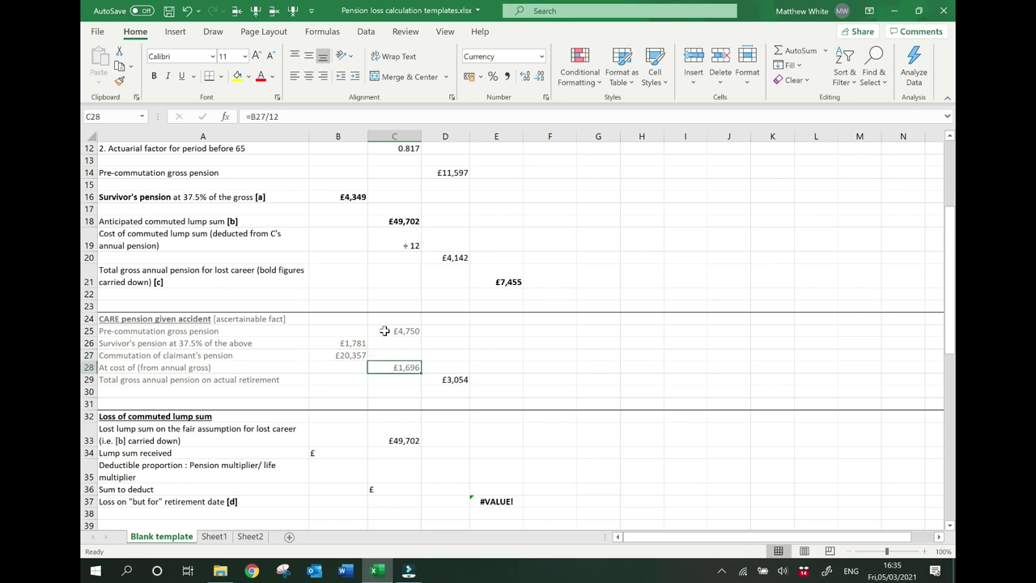
key(Down)
key(Right)
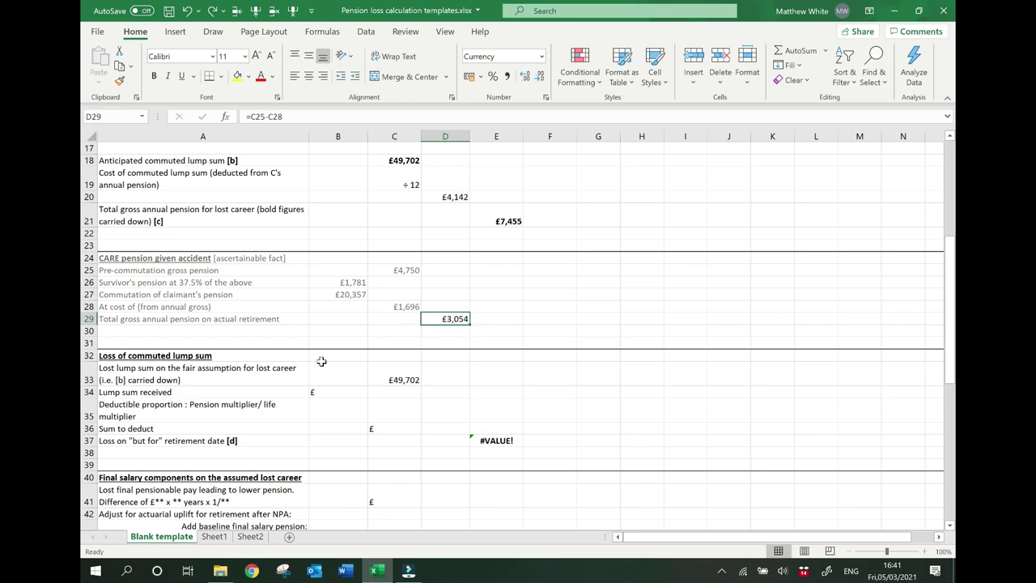
Step: Enter 20357 as the lump sum received in B34 and 25.32/36.24 as the deductible proportion in B35
scroll(322, 361, up, 1)
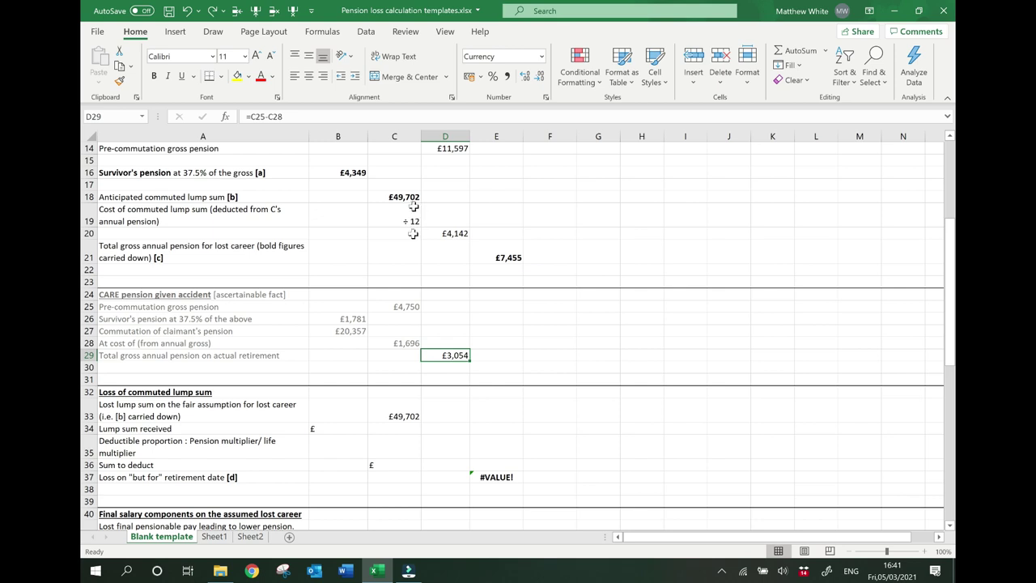
click(336, 427)
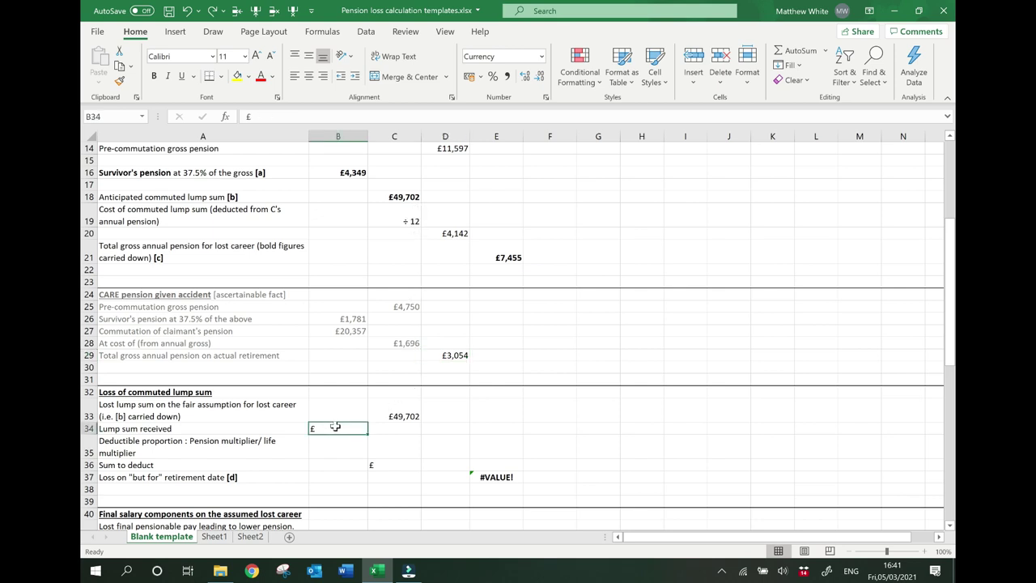
text(20357)
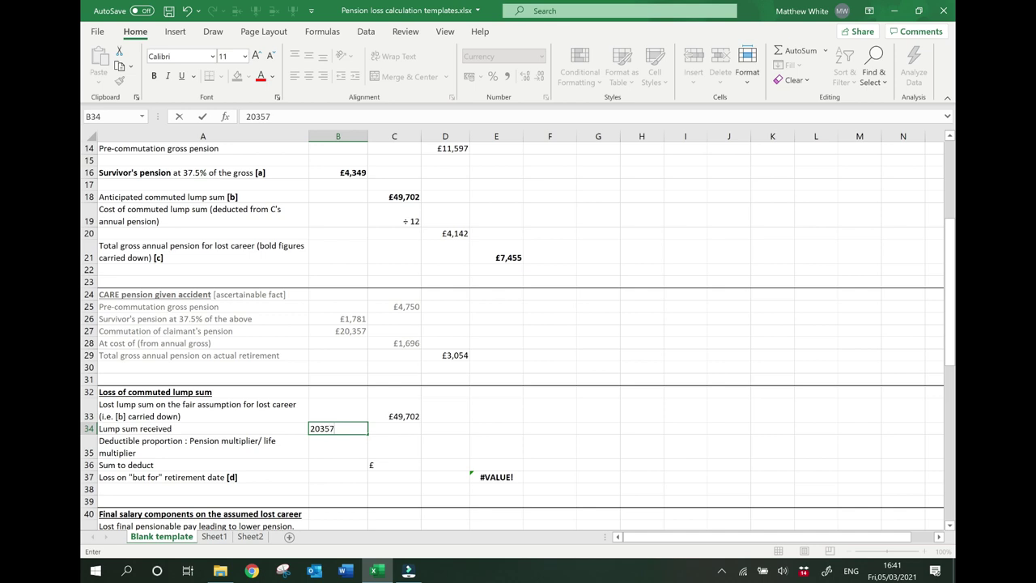
key(Return)
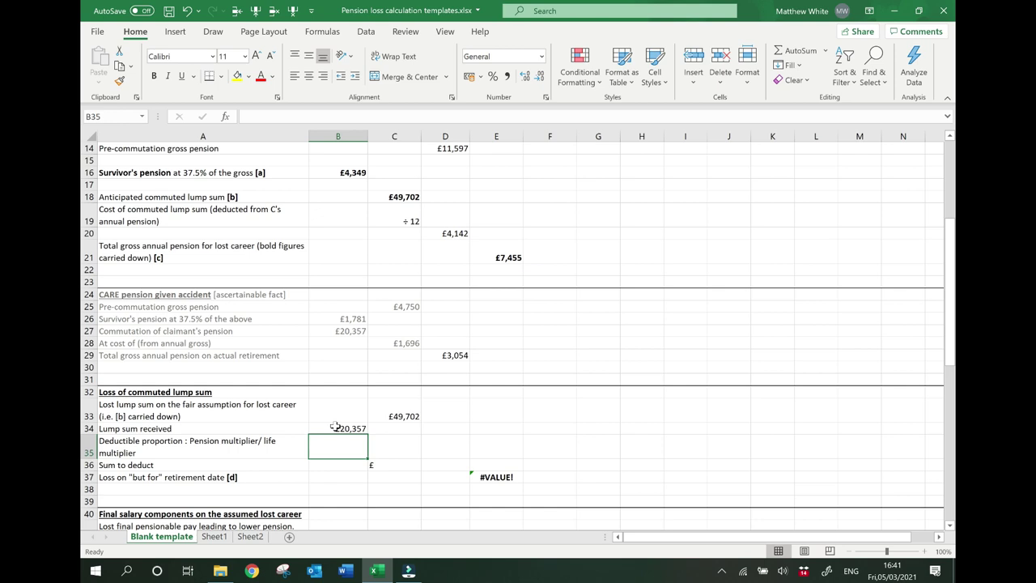
text(25.32)
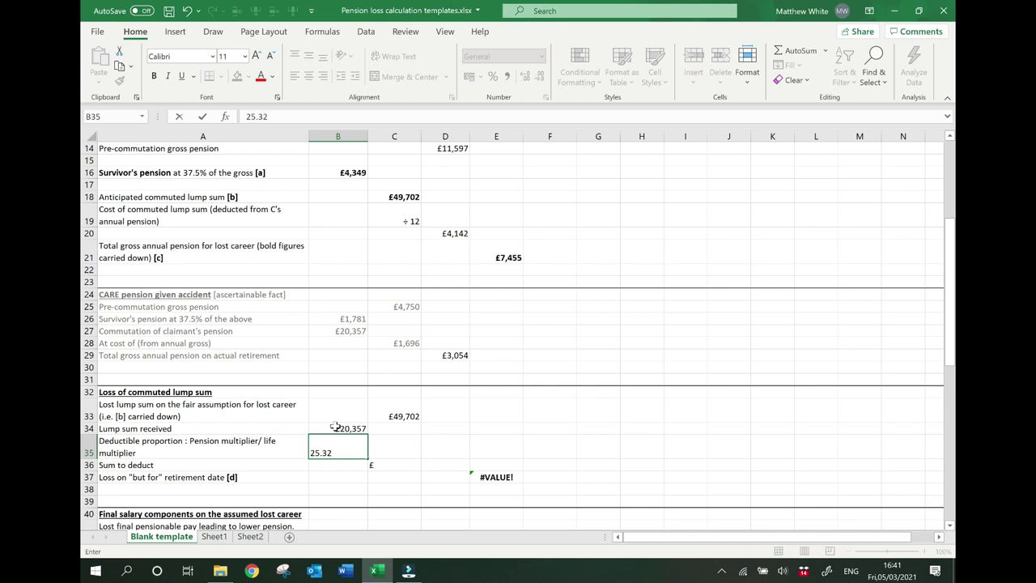
text(/36.24)
key(Return)
Step: Calculate the sum to deduct in C36 with the formula =B34*25.32/36.24, and check the loss formula in E37
key(Right)
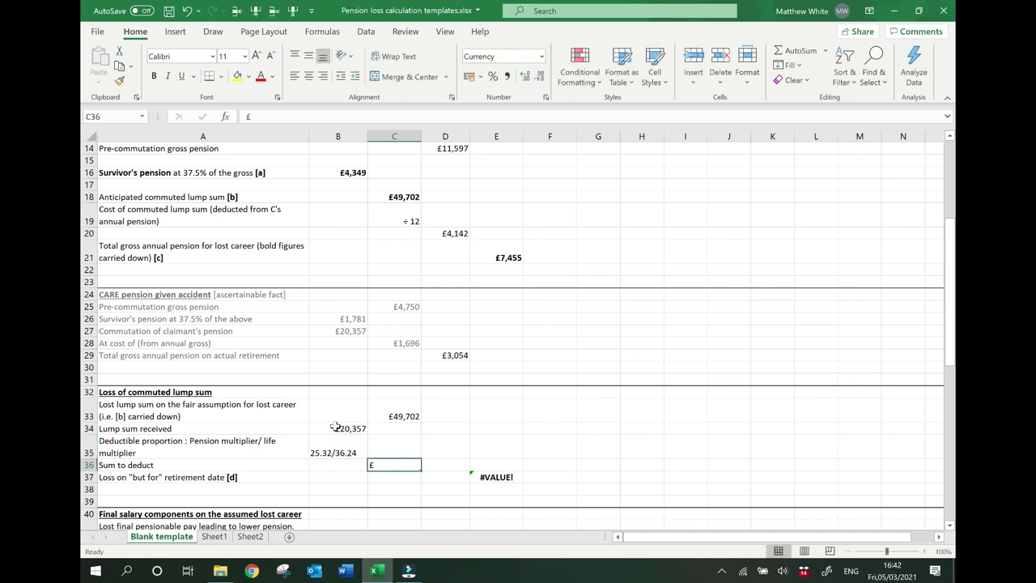
text(=)
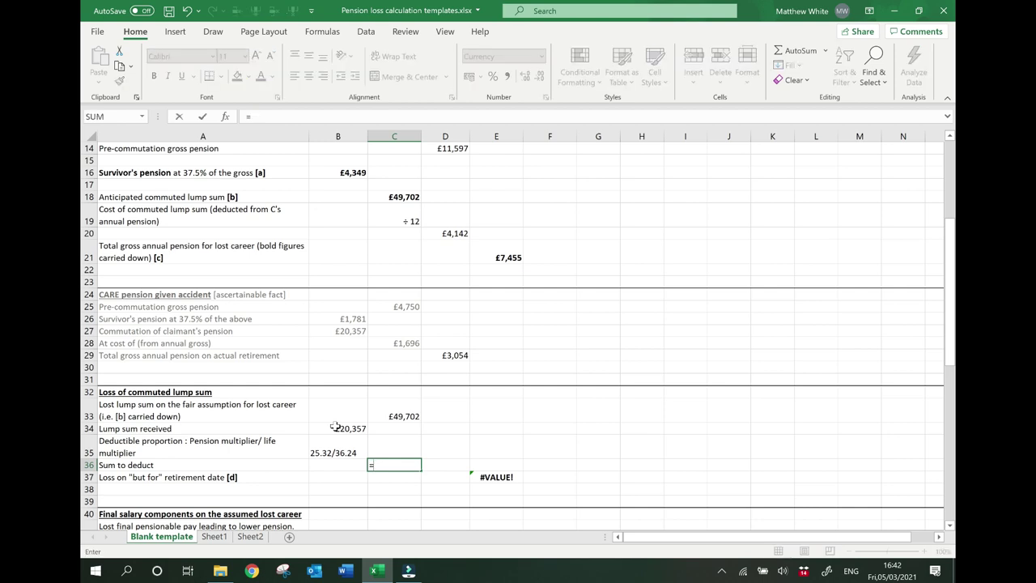
text(b34)
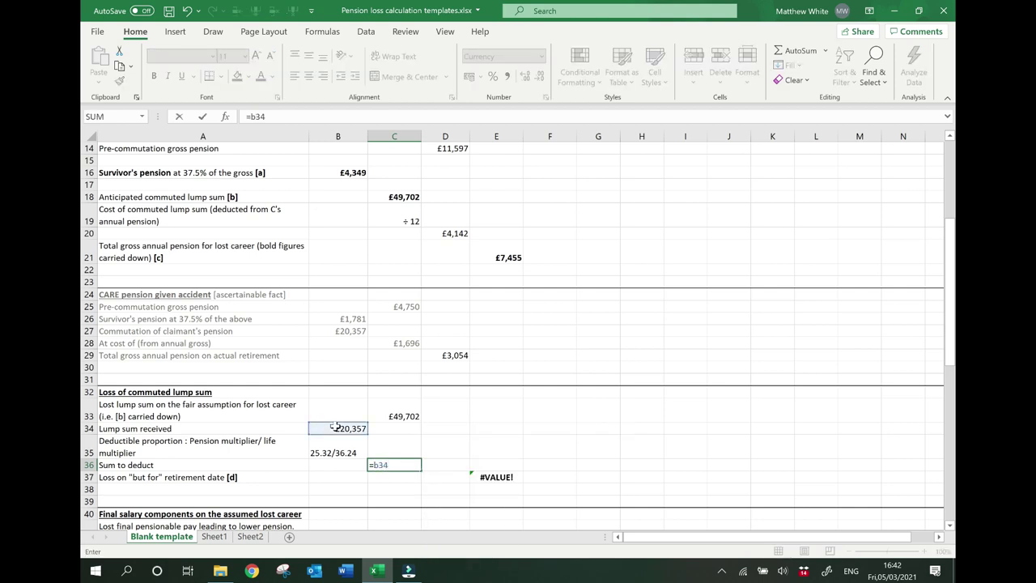
text(*25.32/36.24)
key(Return)
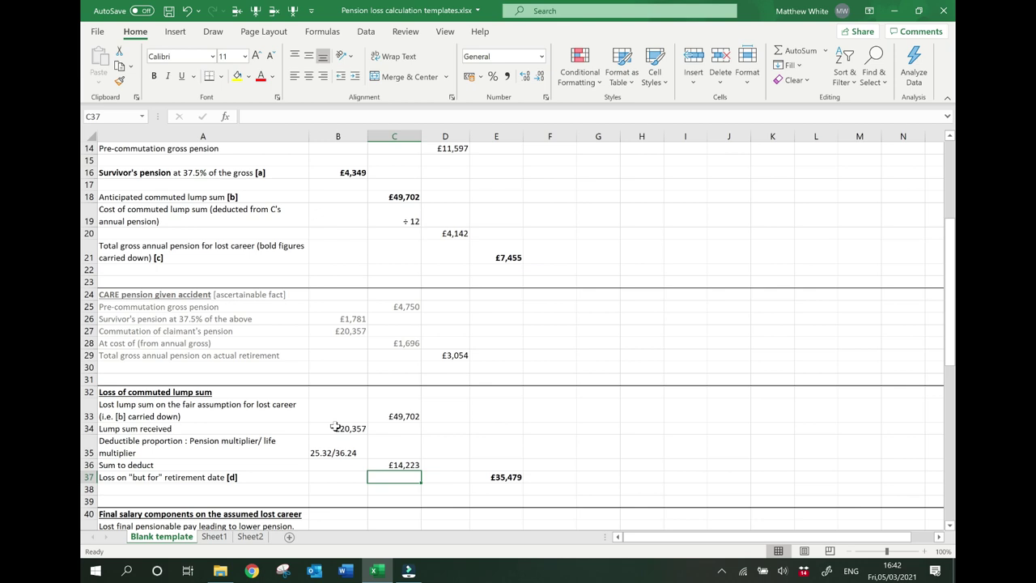
key(Up)
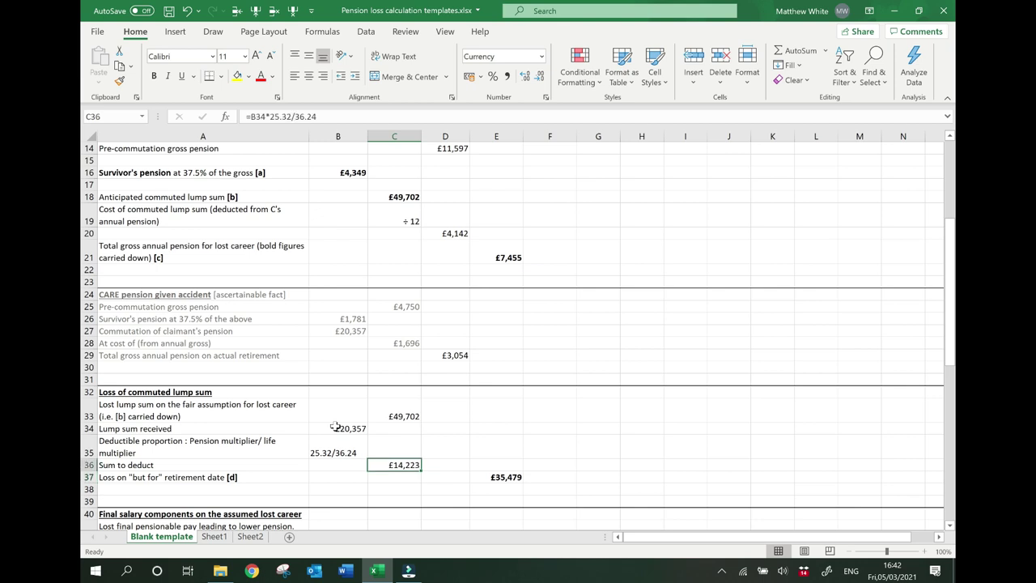
key(Down)
key(Right)
key(Right)
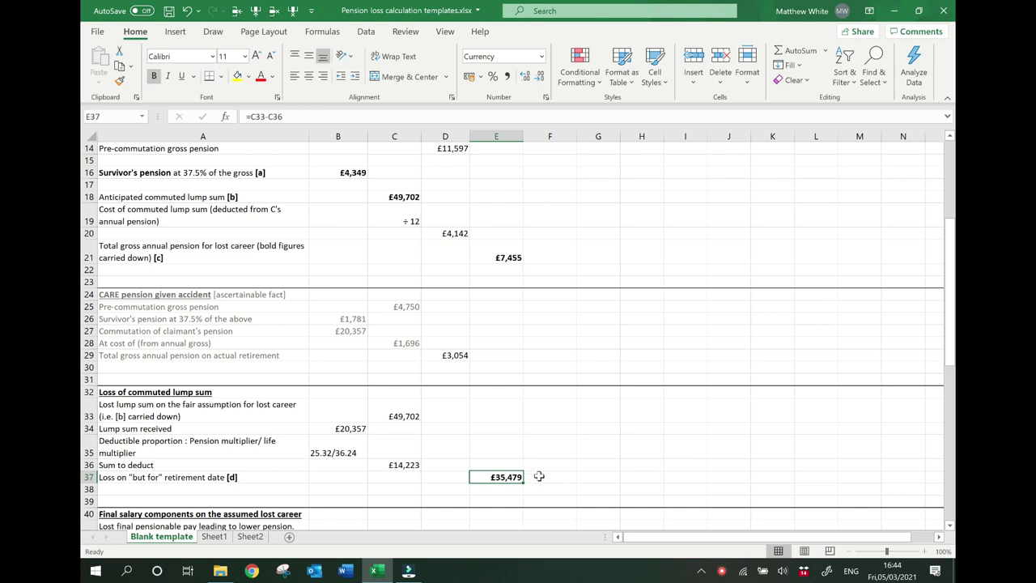
Step: Complete the lost final pensionable pay label in A41 to read Difference of £10,000 x 50% x 22 years x 1/80
scroll(539, 477, down, 4)
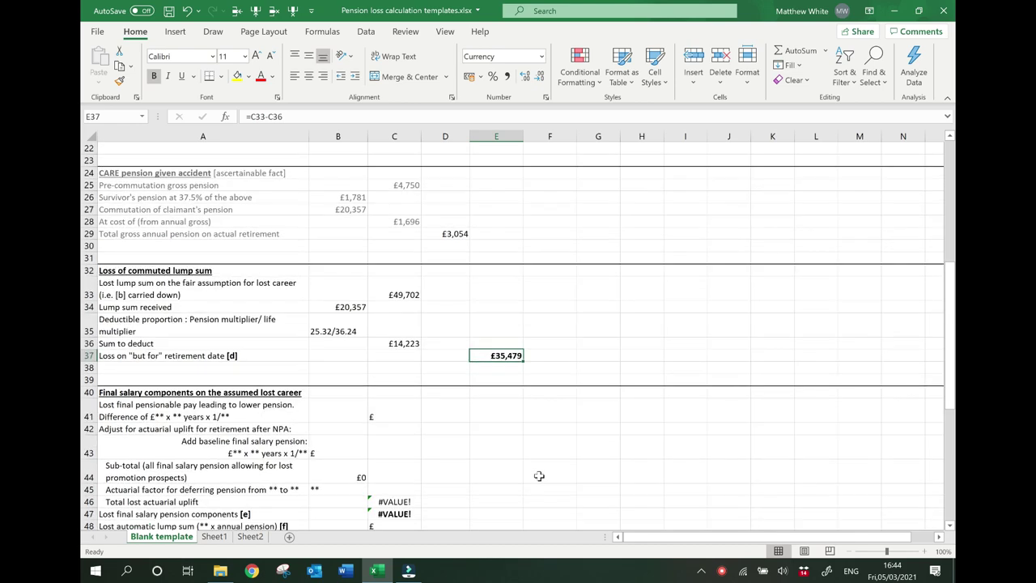
scroll(539, 477, down, 2)
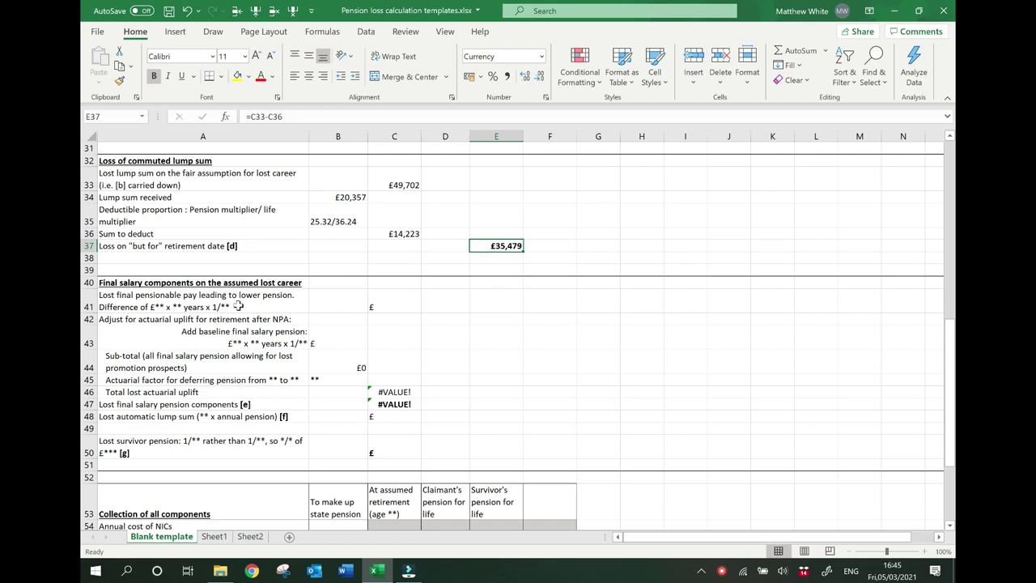
click(165, 307)
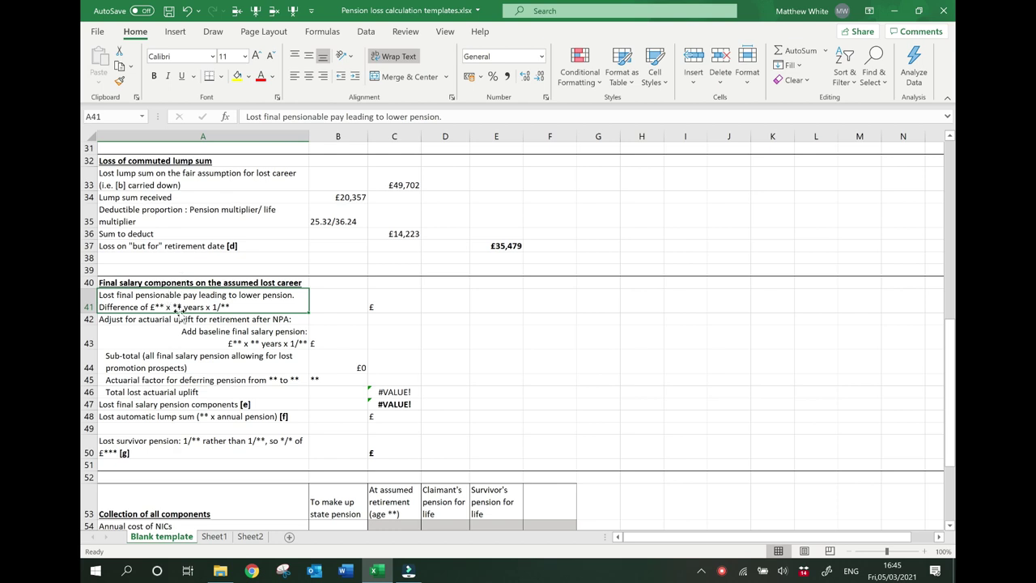
double_click(169, 307)
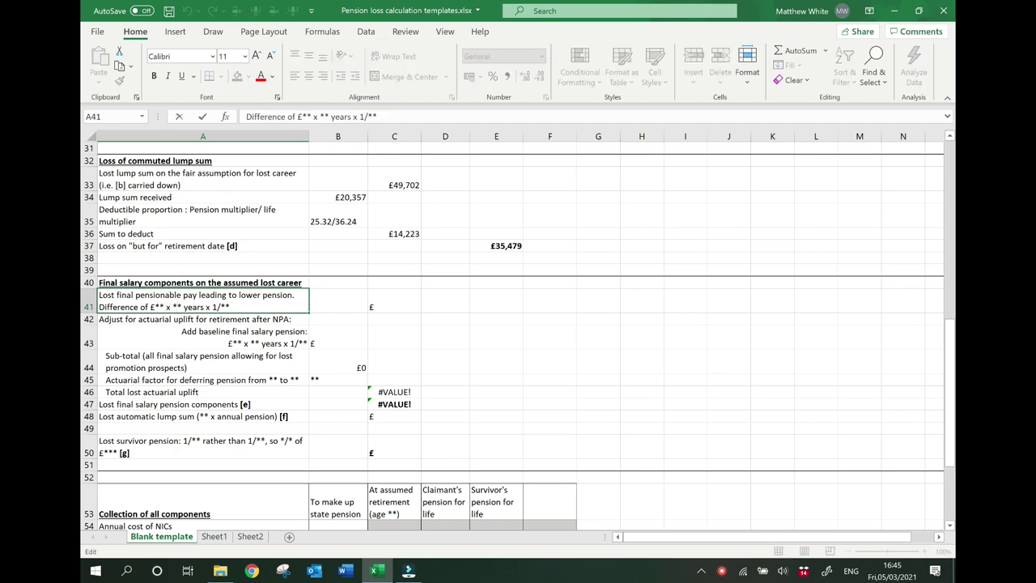
key(Delete)
key(Delete)
text(10,000)
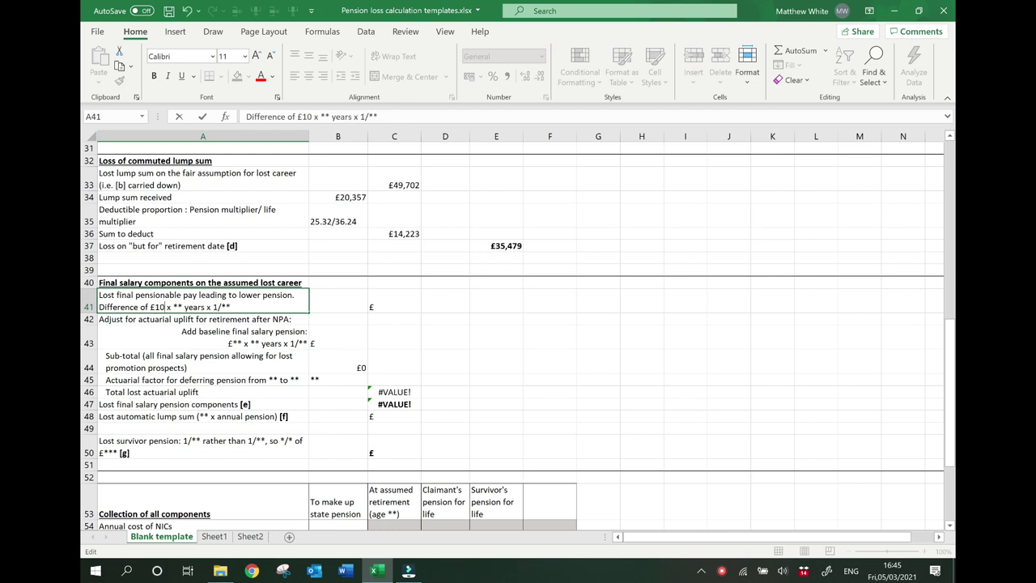
text( x 50%)
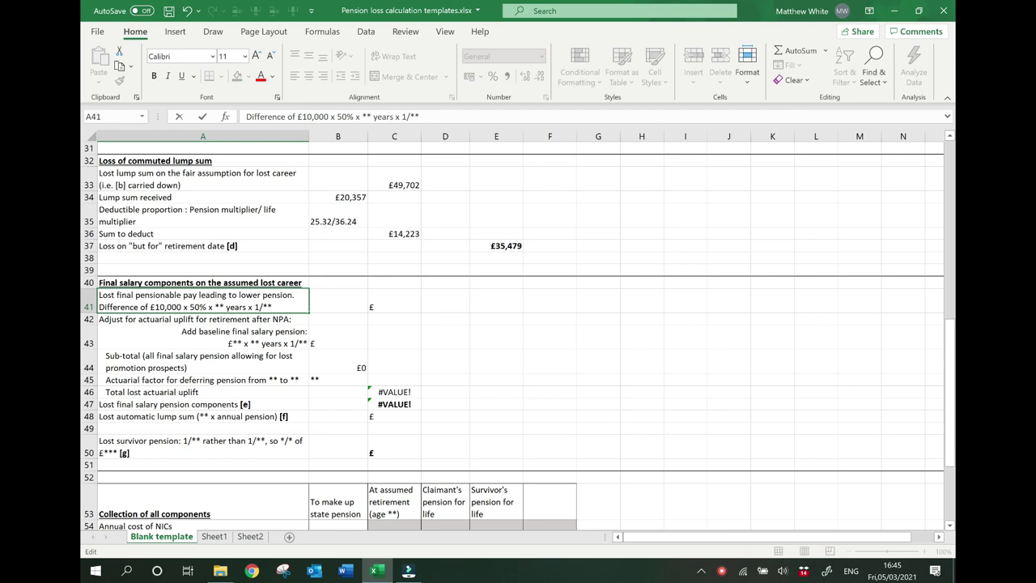
key(BackSpace)
key(BackSpace)
text(22)
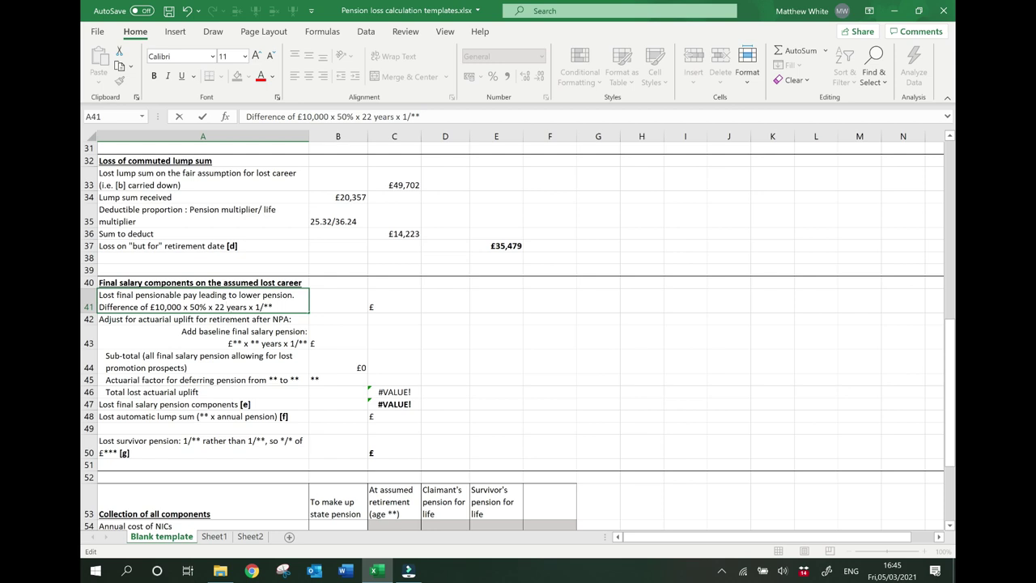
key(BackSpace)
key(BackSpace)
text(80)
Step: Calculate the pension lost through lower final pensionable pay in C41 with the formula =10000*50%*22/80
click(389, 304)
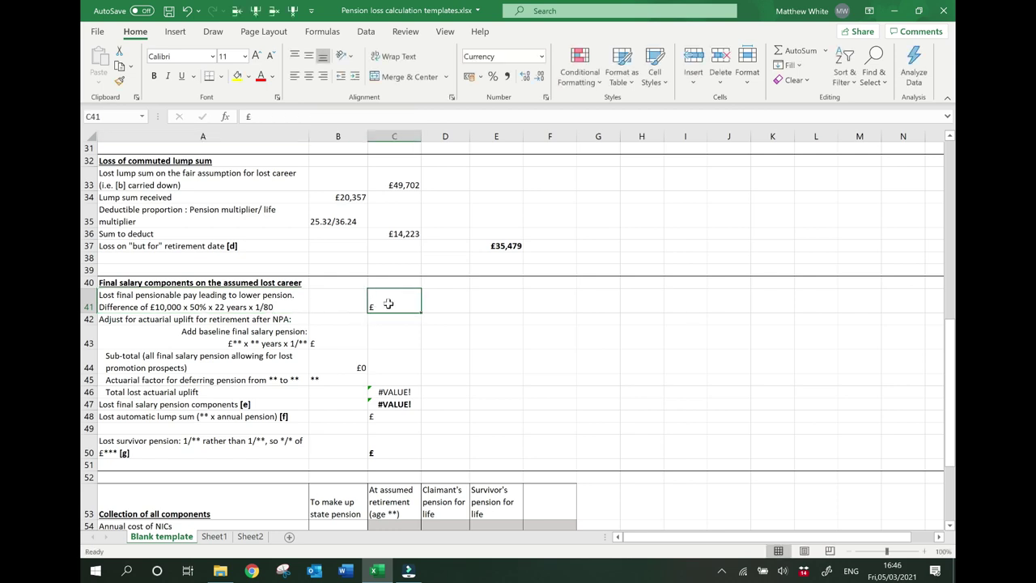
text(=19)
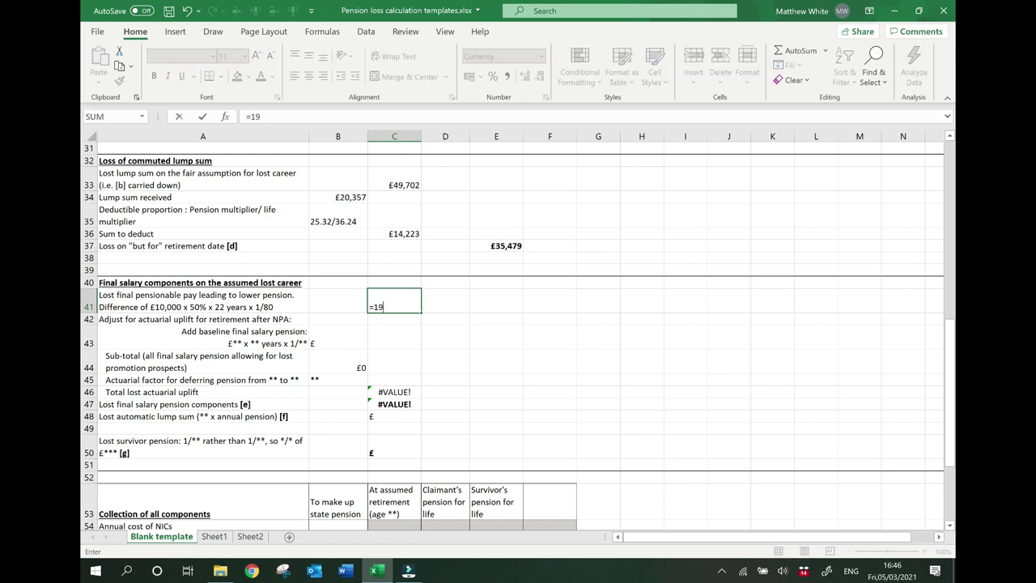
key(BackSpace)
text(0000*50%*22/80)
key(Return)
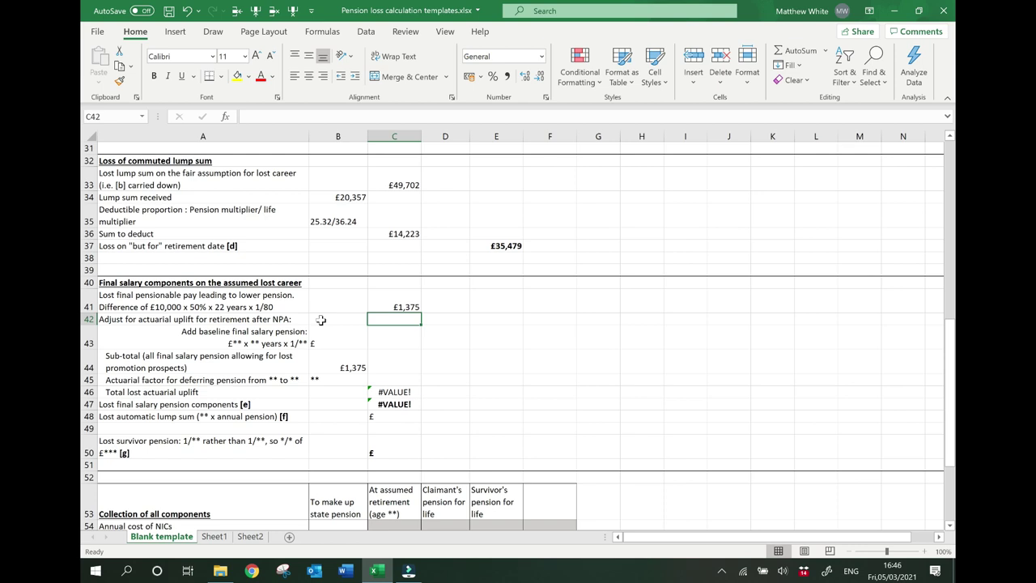
Step: Complete the baseline final salary pension label in A43 to read £50,000 x 22 years x 1/80
double_click(241, 344)
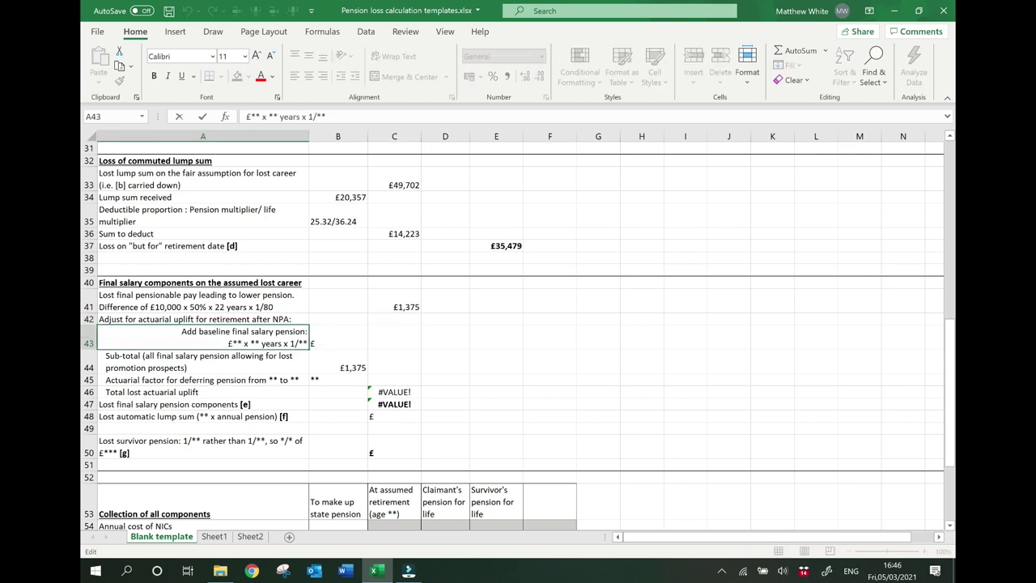
key(BackSpace)
key(BackSpace)
text(50,000)
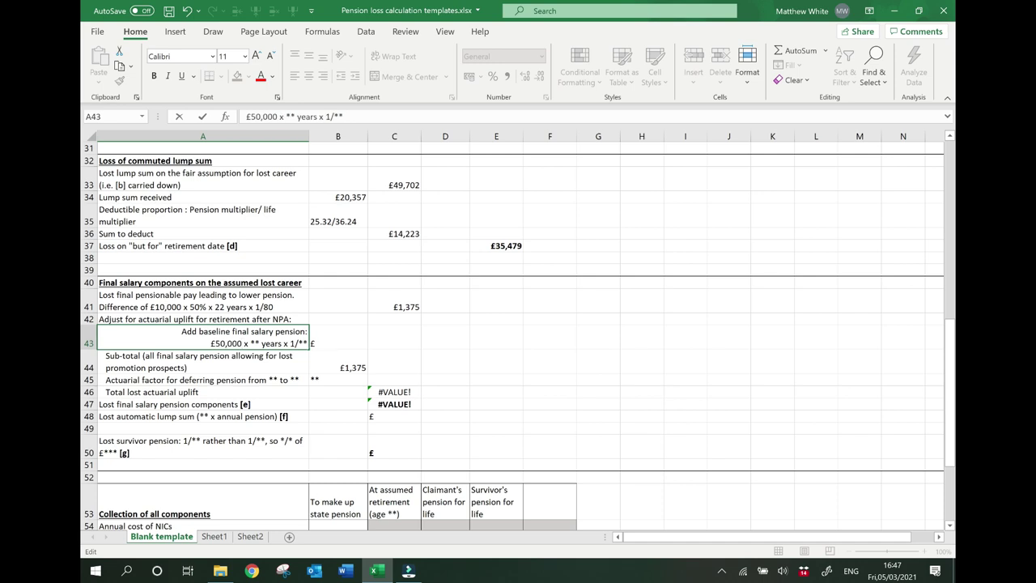
key(Right)
key(Delete)
key(Delete)
text(22)
key(Right)
key(Right)
key(Right)
key(Right)
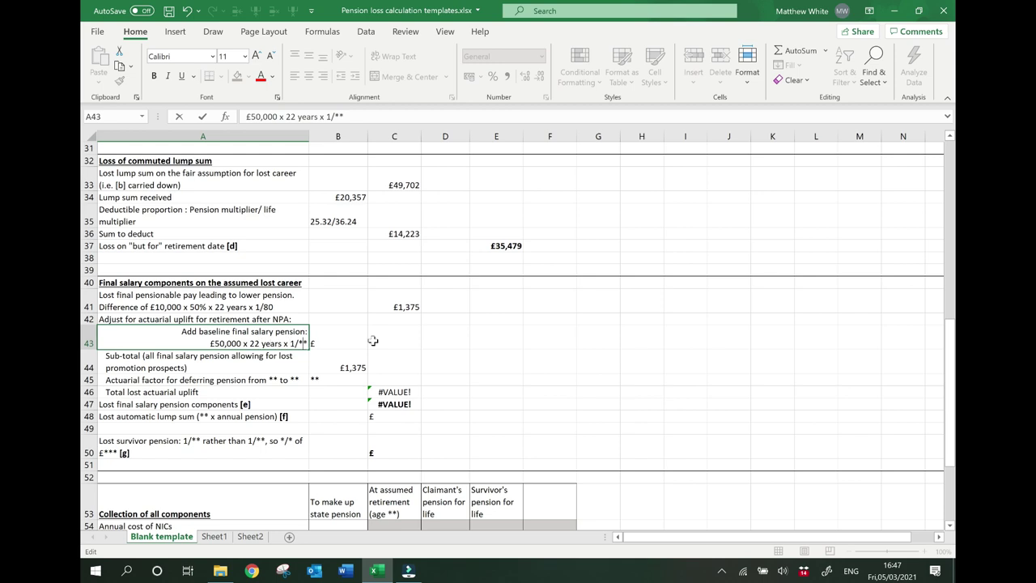
key(Delete)
key(Delete)
text(80)
key(Return)
Step: Calculate the baseline final salary pension in B43 with the formula =50000*22/80
key(Up)
key(Right)
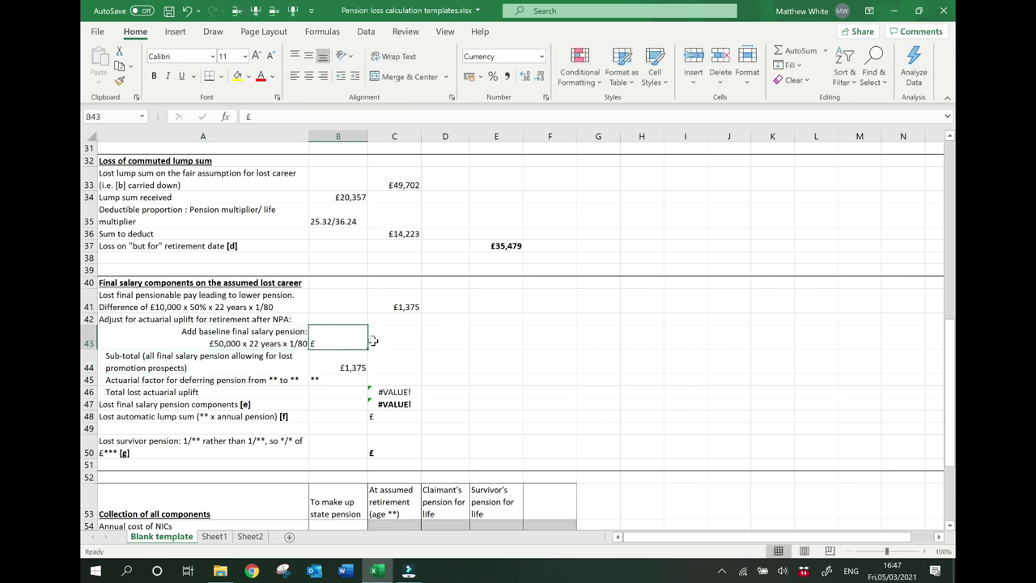
text(=50)
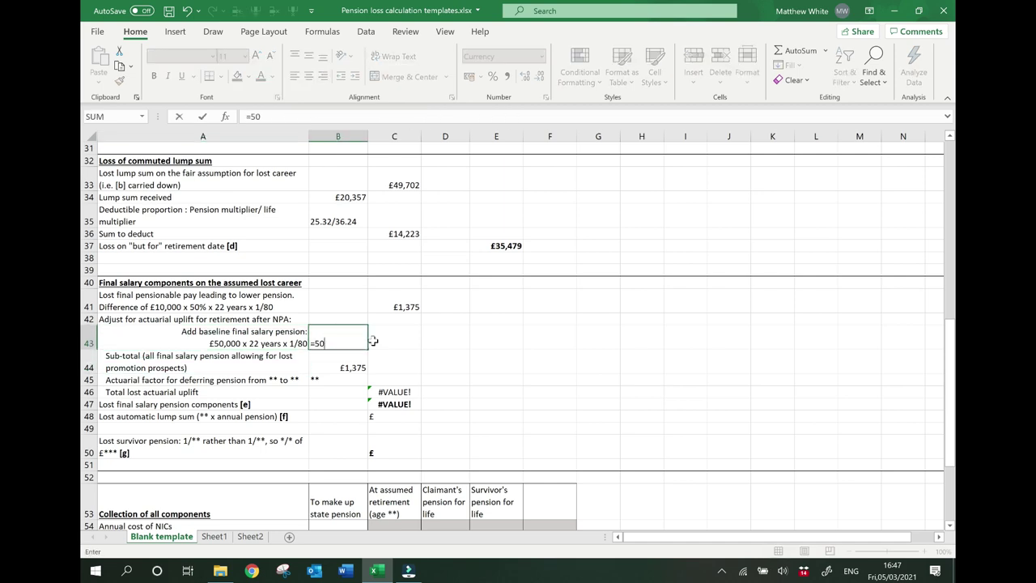
text(000*22/80)
key(Return)
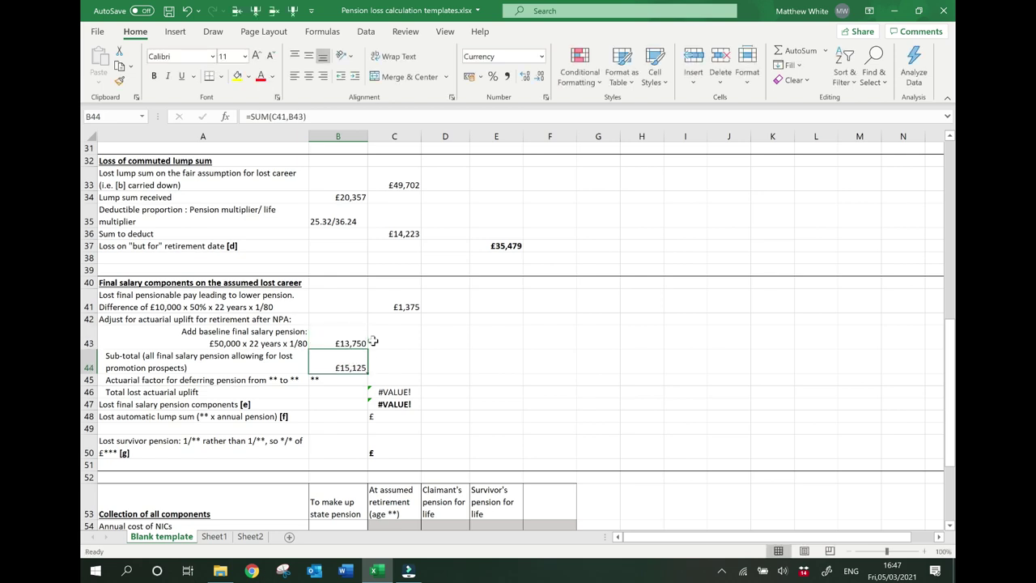
key(Up)
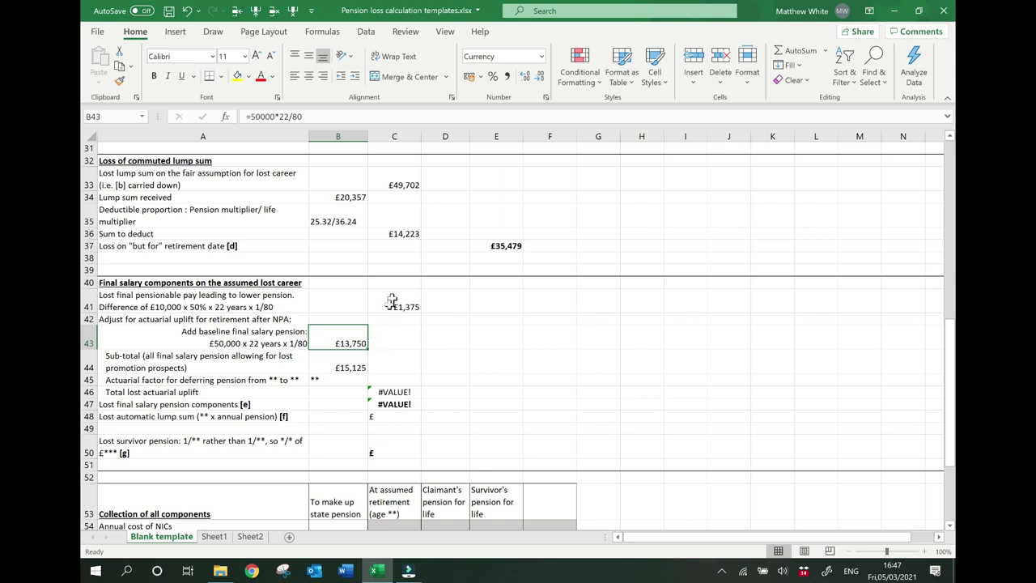
click(342, 366)
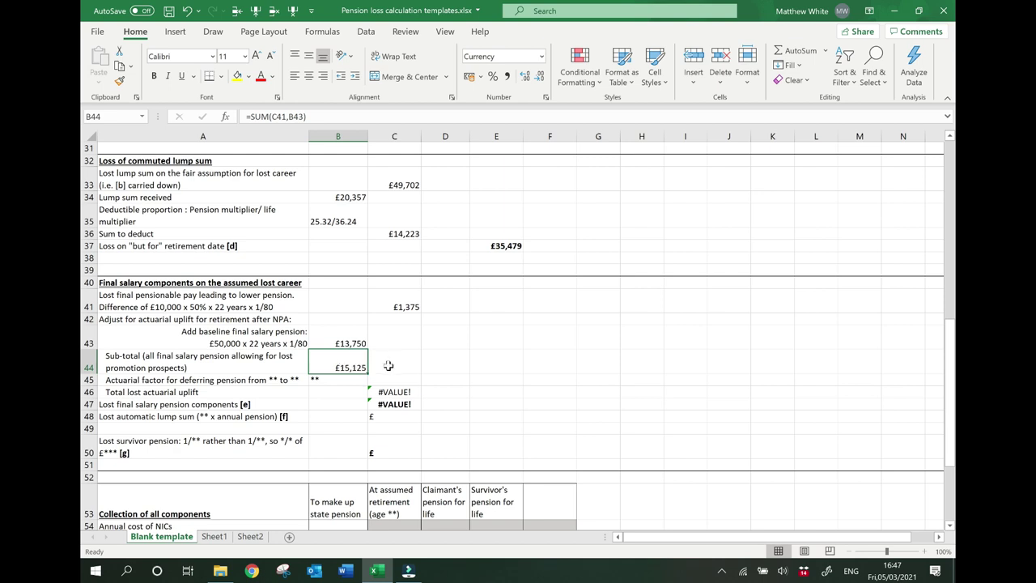
key(Down)
key(Left)
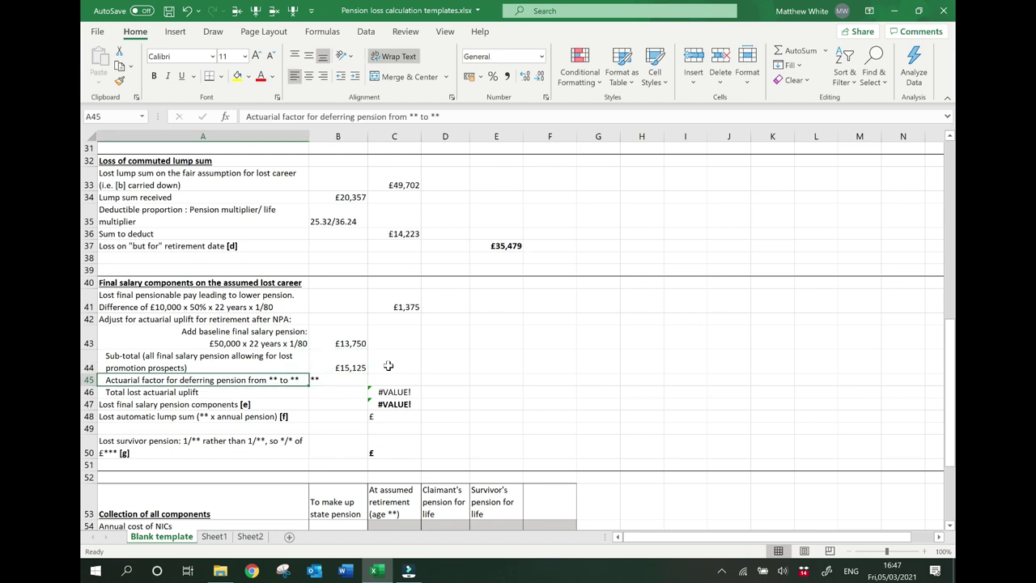
text(2)
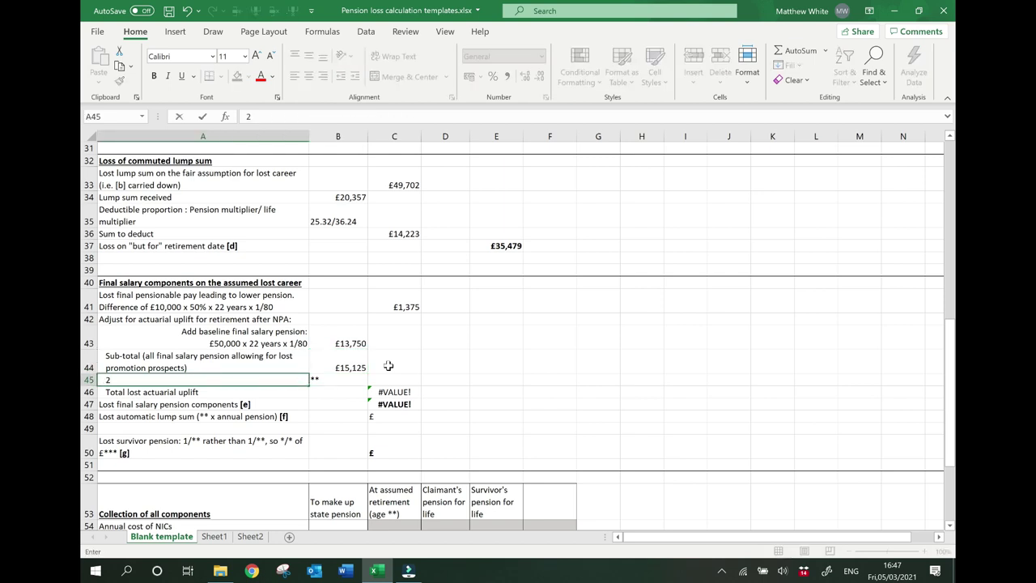
key(Escape)
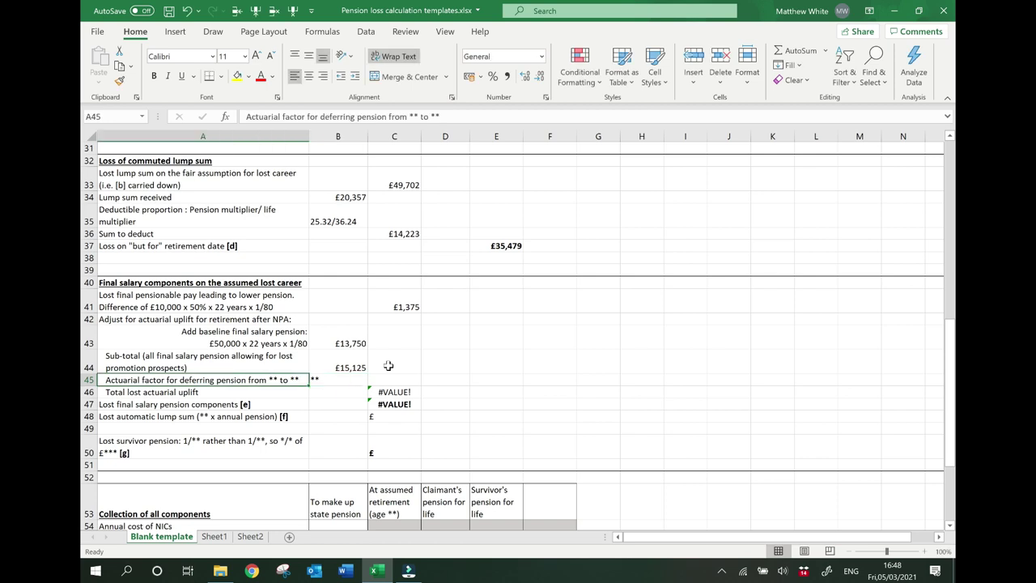
key(XF86MonBrightnessDown)
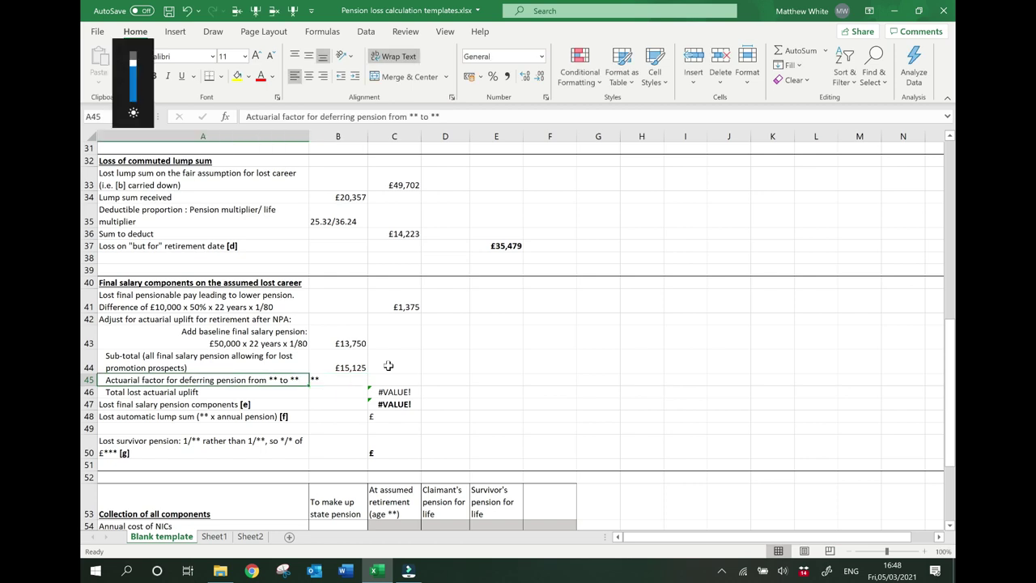
Step: Complete the label in A45 to read Actuarial factor for deferring pension from 60 to 61
double_click(278, 380)
key(BackSpace)
key(BackSpace)
text(60)
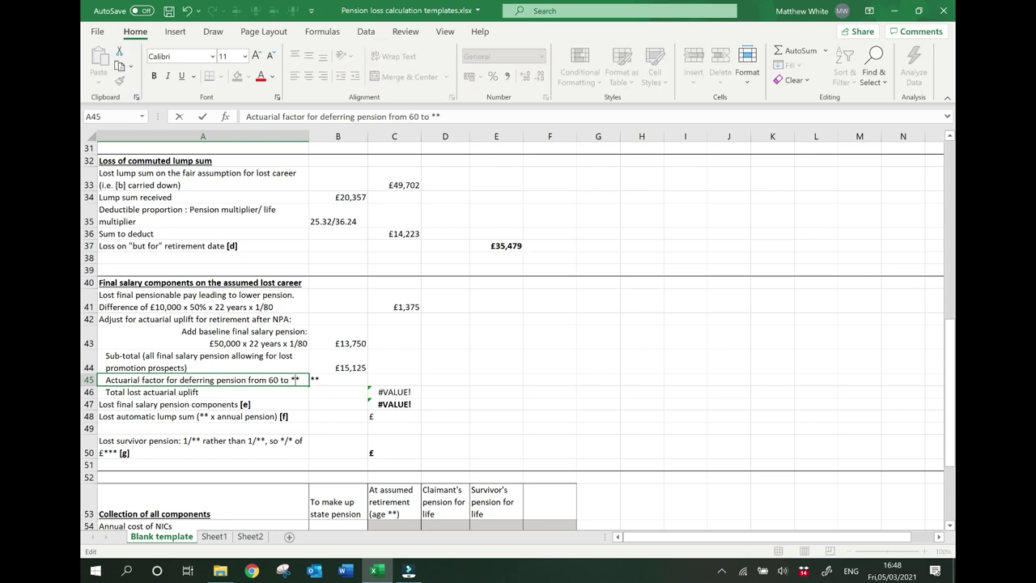
key(BackSpace)
key(BackSpace)
text(65)
key(Tab)
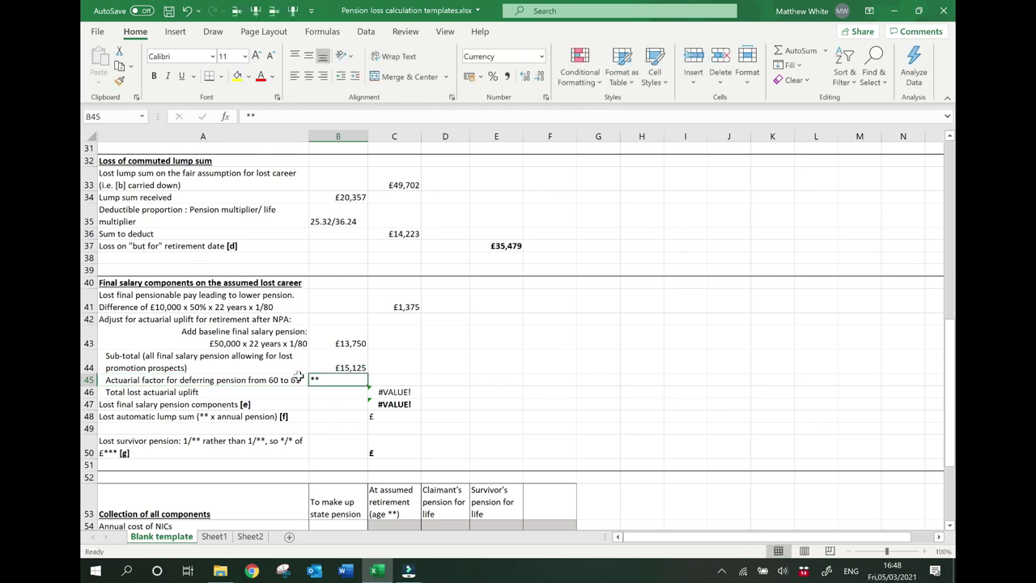
Step: Set the actuarial factor for deferring the pension in B45 to 0.048 and check the uplift and total formulas in C46 and C47
text(0.048)
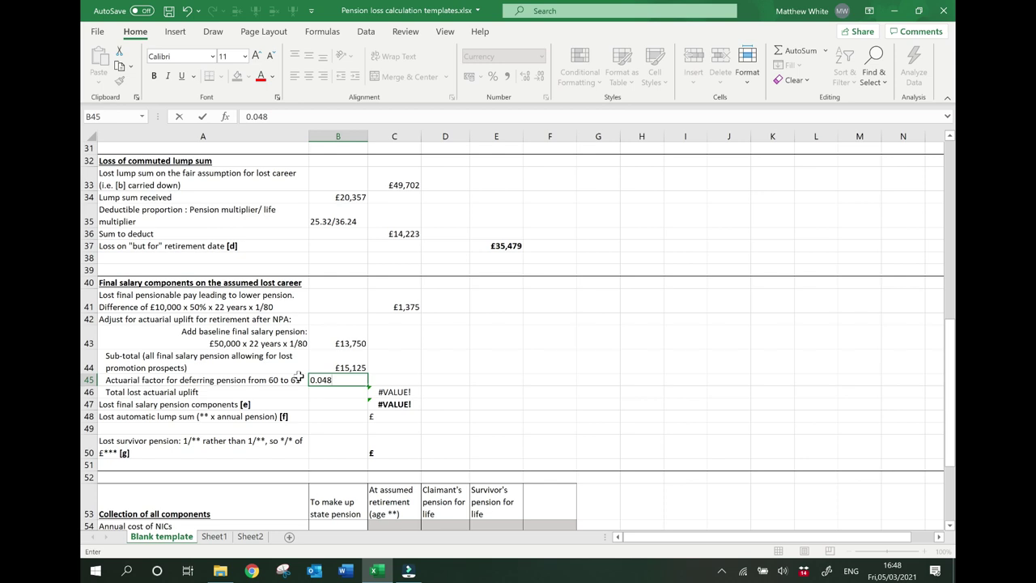
key(Return)
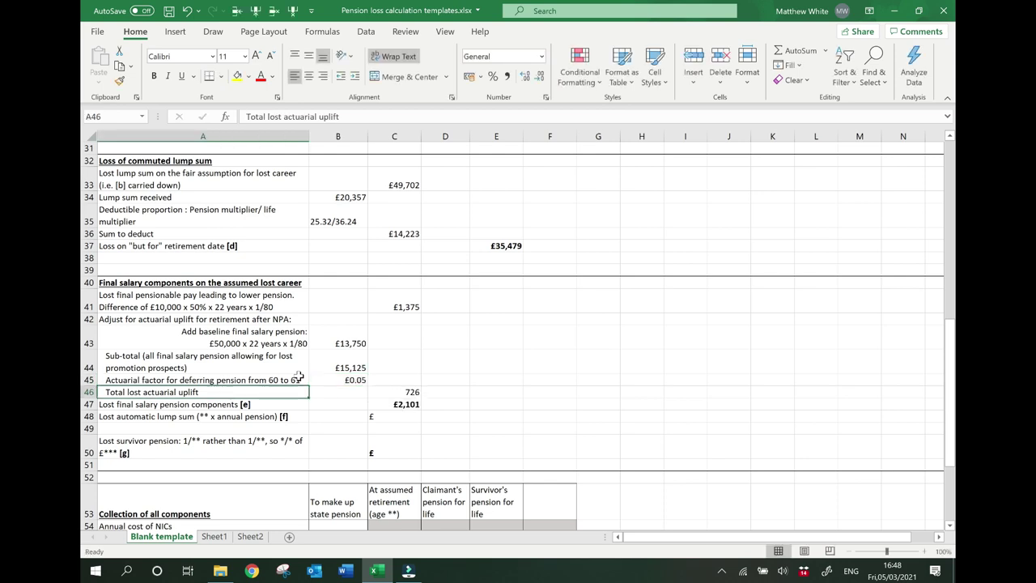
key(Right)
key(Right)
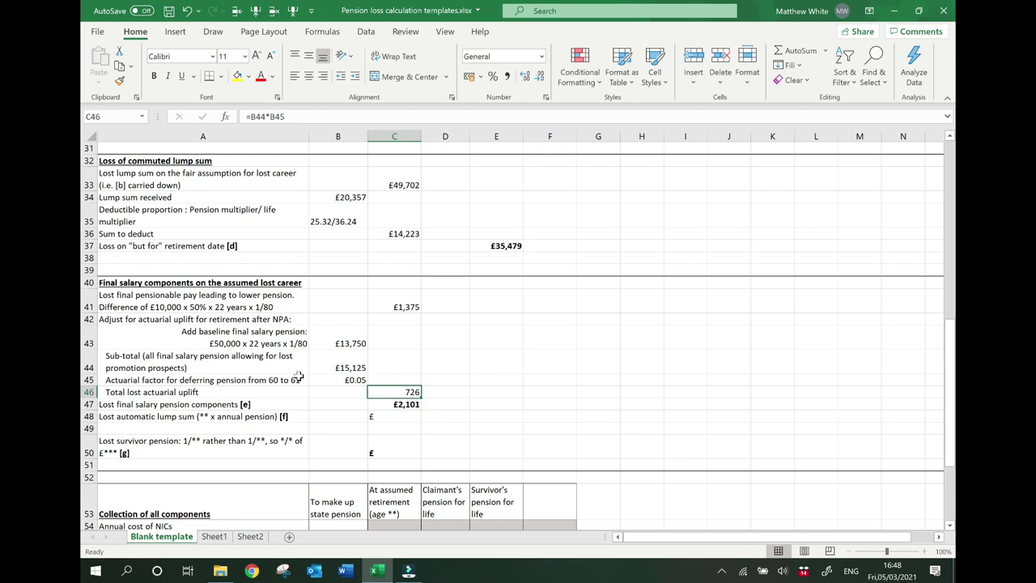
key(Down)
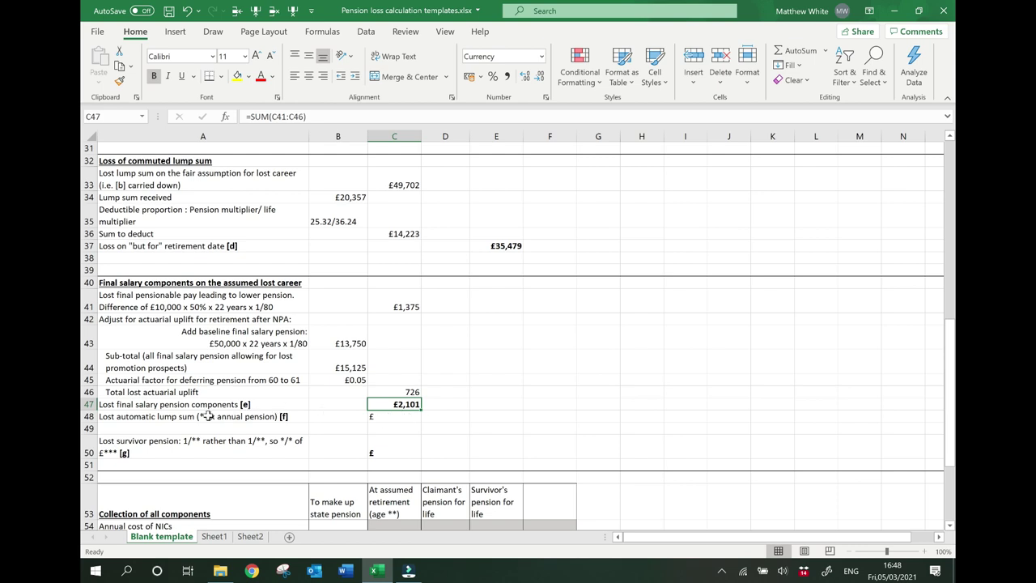
Step: Complete the label in A48 to read Lost automatic lump sum (3 x annual pension)
double_click(213, 416)
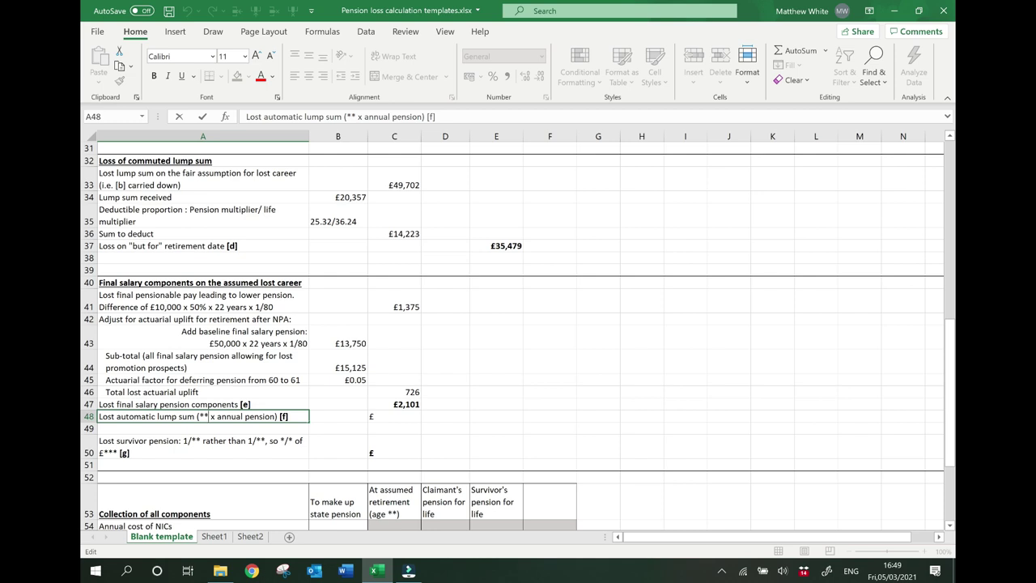
key(Delete)
key(Delete)
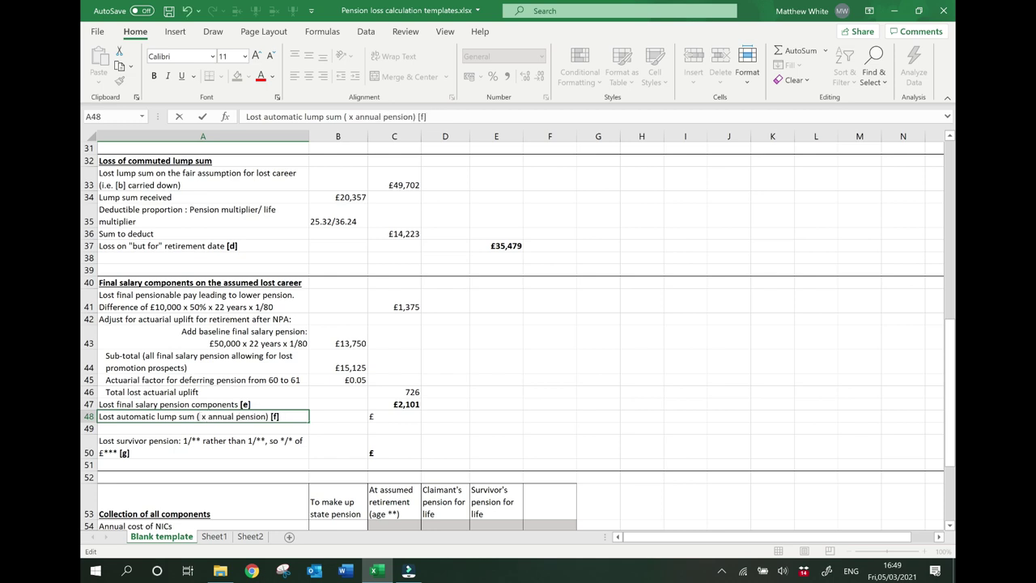
text(3)
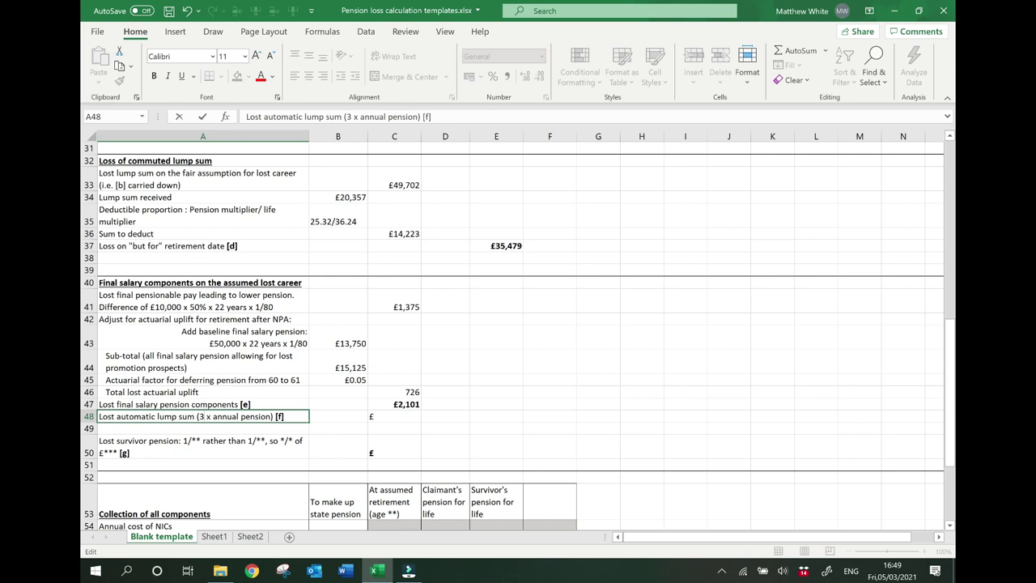
Step: Calculate the lost automatic lump sum in C48 with the formula =C47*3
click(397, 414)
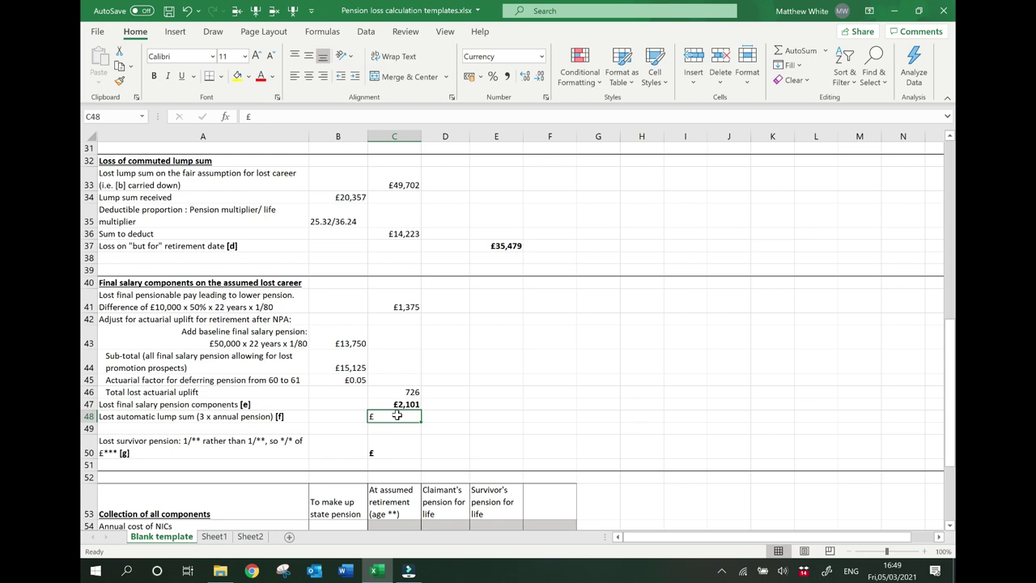
text(=c47)
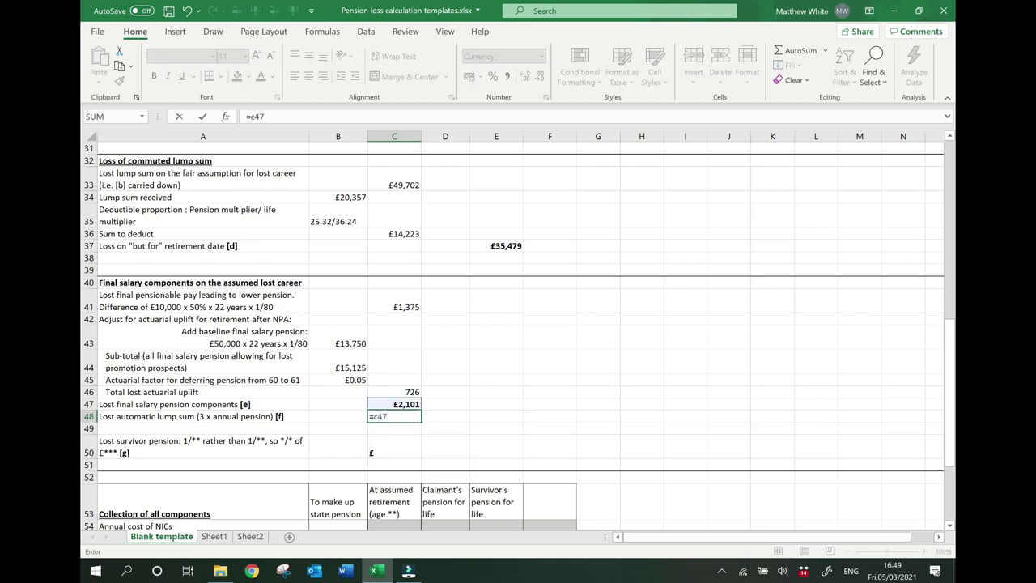
key(Return)
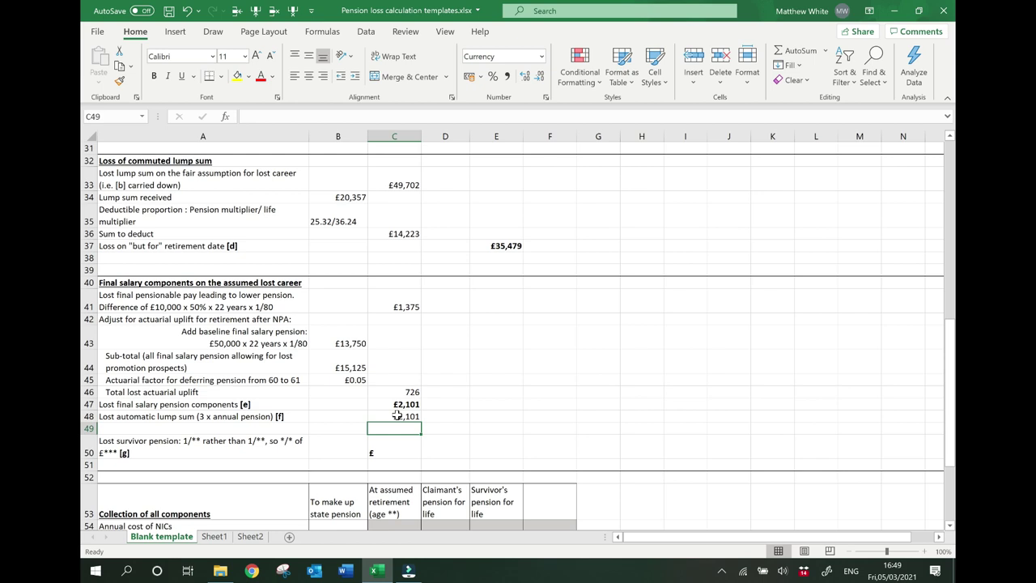
click(394, 417)
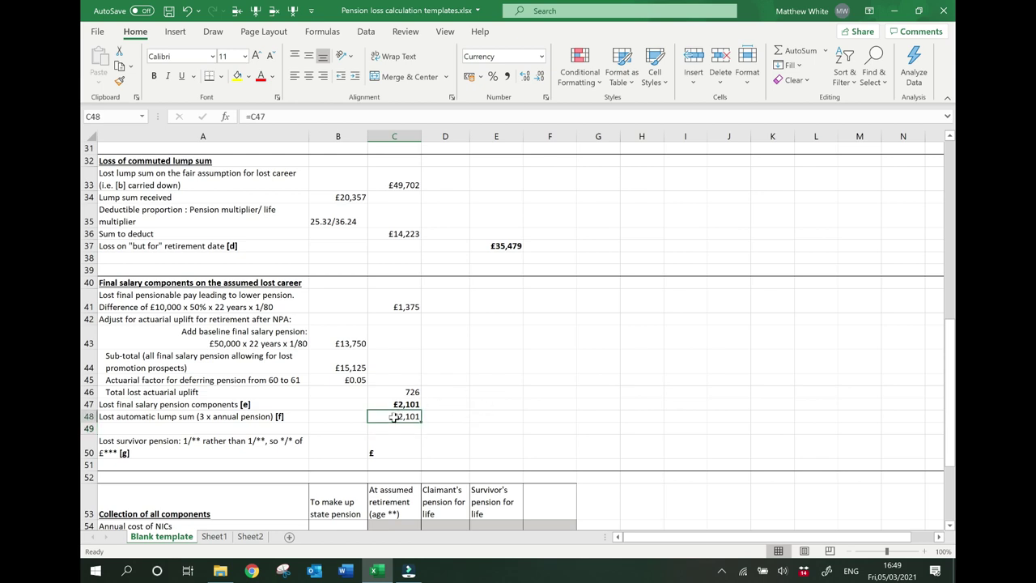
click(266, 116)
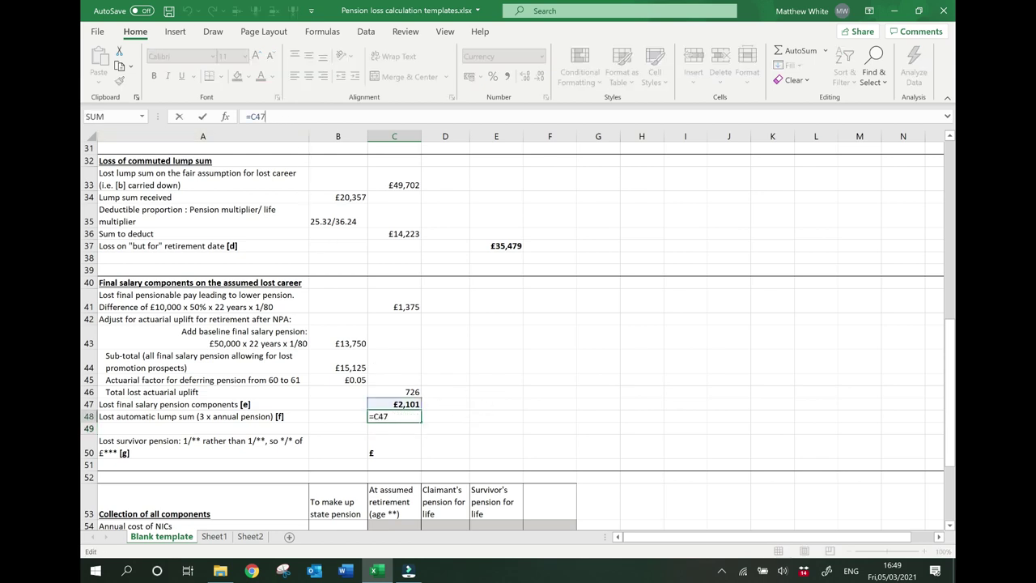
text(*3)
key(Return)
key(Up)
key(Right)
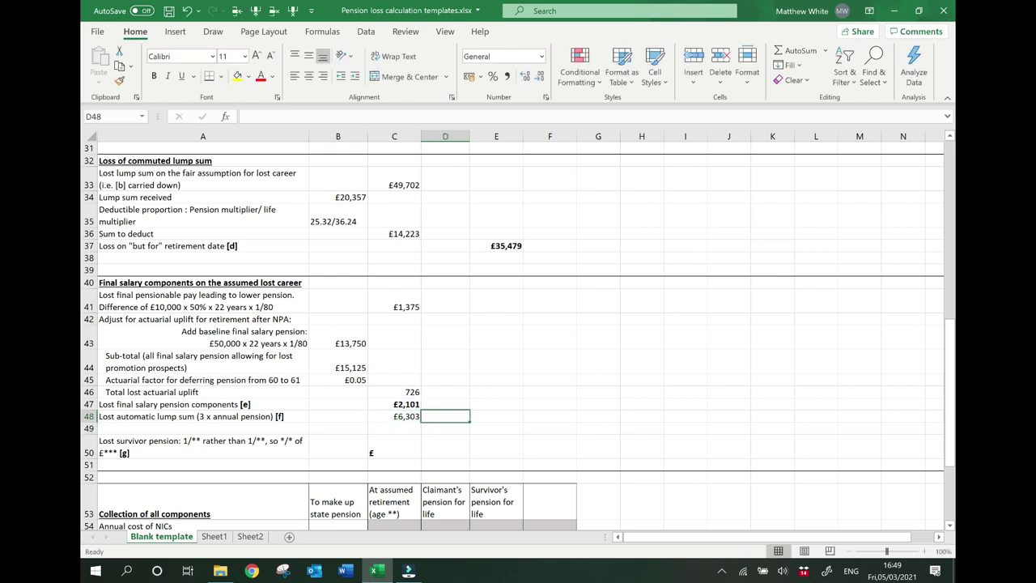
key(Up)
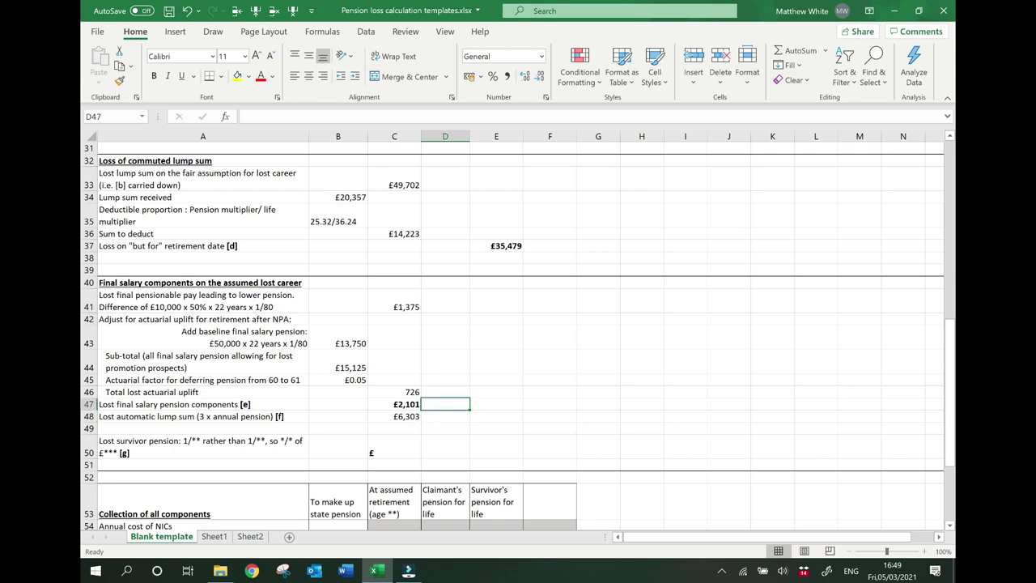
key(Left)
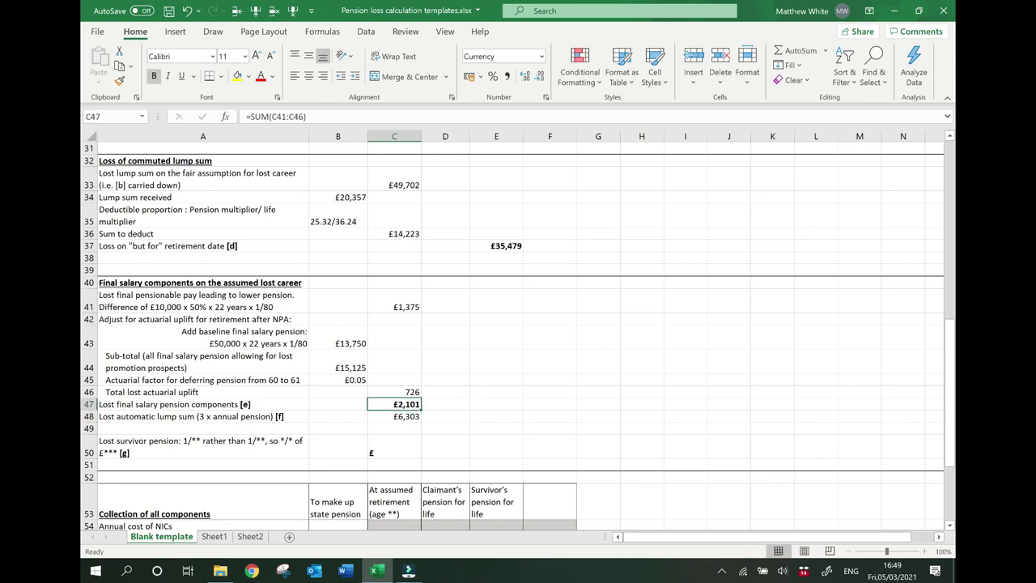
Step: Fill in the fractions of the lost survivor pension label in A50 to read 1/160 rather than 1/80, so 1/2
key(Down)
key(Down)
key(Down)
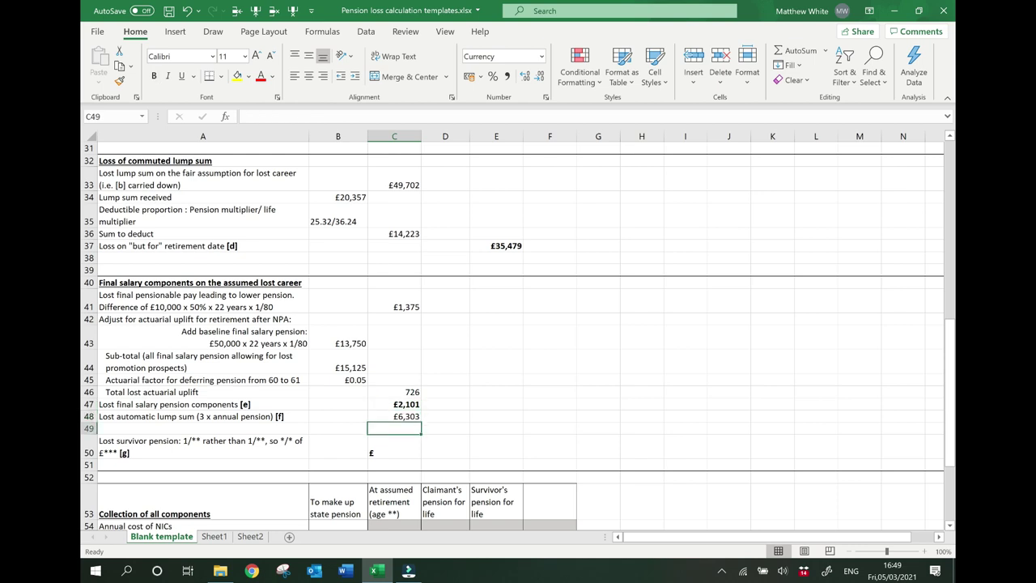
key(Left)
key(Left)
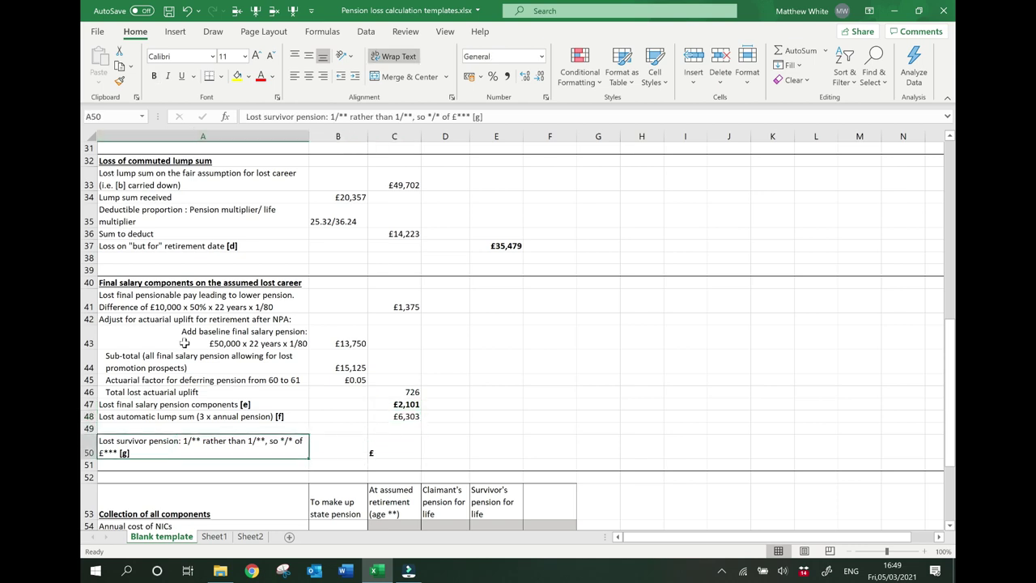
double_click(199, 443)
key(BackSpace)
key(BackSpace)
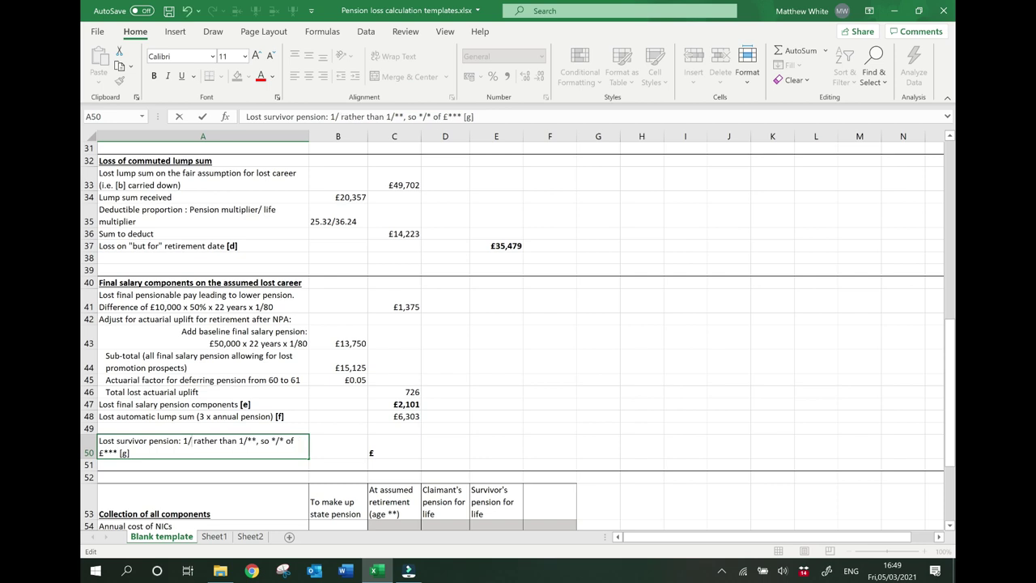
text(160)
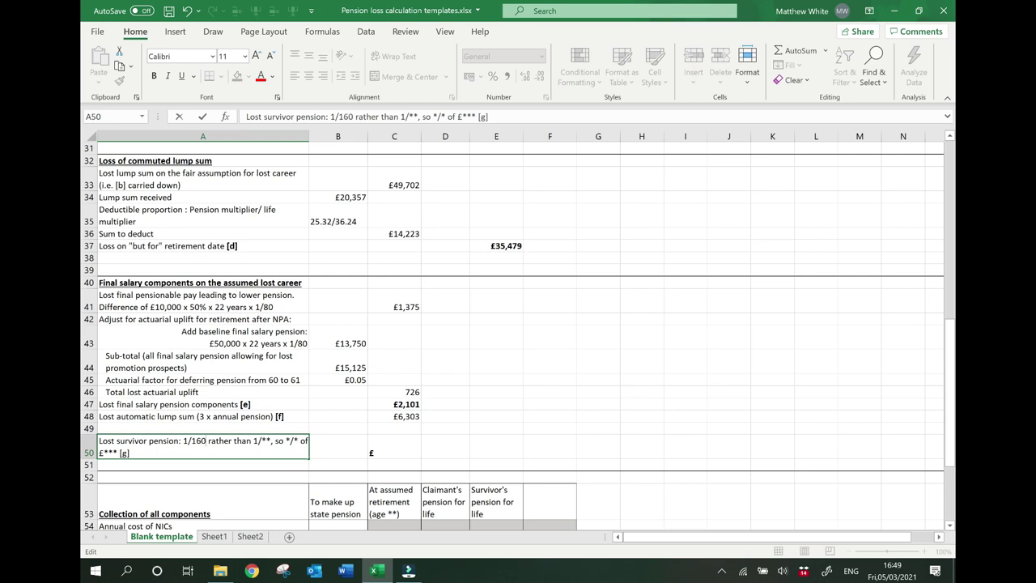
key(BackSpace)
key(BackSpace)
text(80)
key(BackSpace)
text(1)
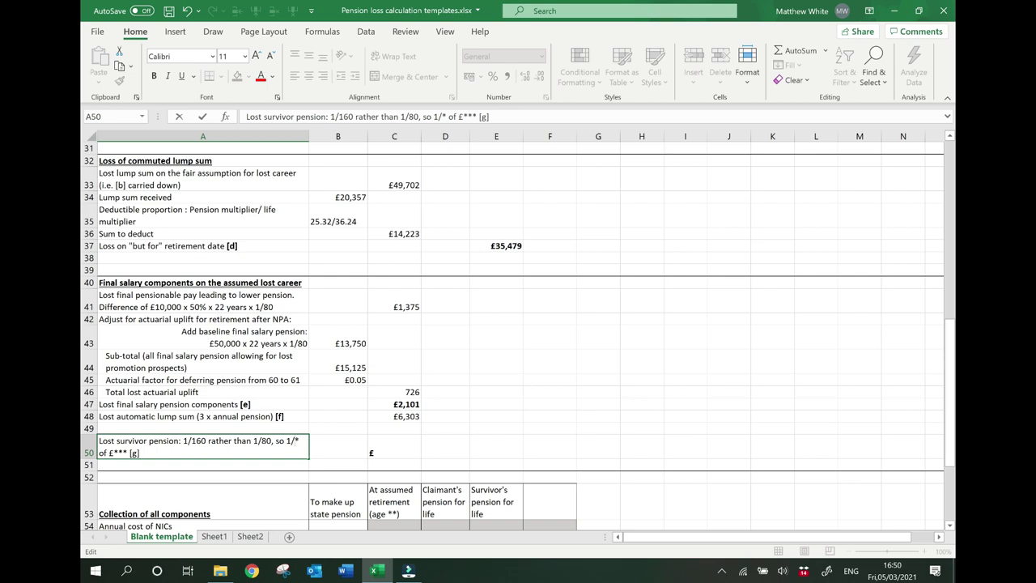
key(BackSpace)
text(2)
click(388, 446)
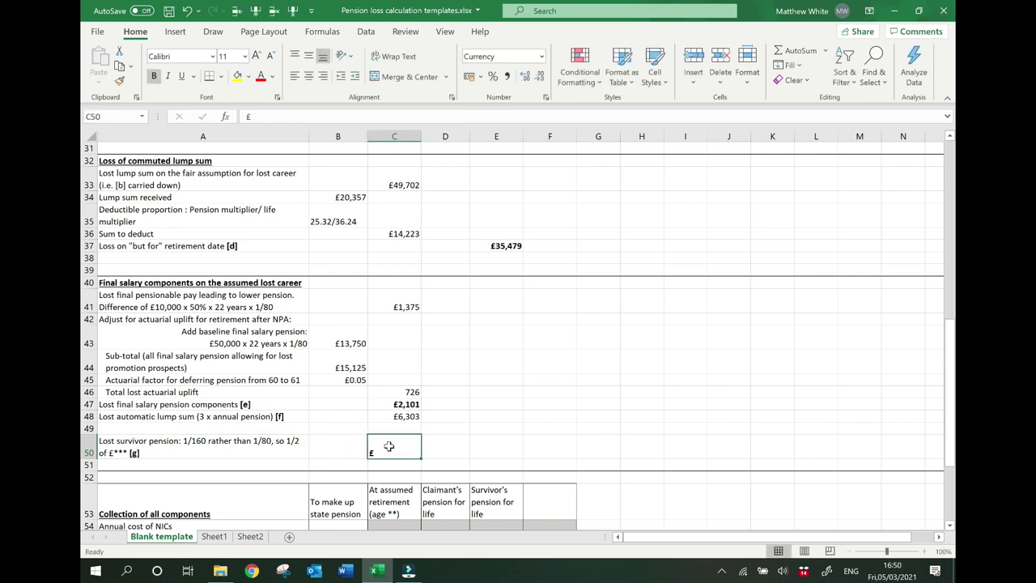
Step: Replace the amount placeholder in the lost survivor pension label in A50 so that it ends in £2,101 [g]
click(128, 453)
double_click(128, 453)
key(BackSpace)
key(BackSpace)
key(BackSpace)
text(2,101)
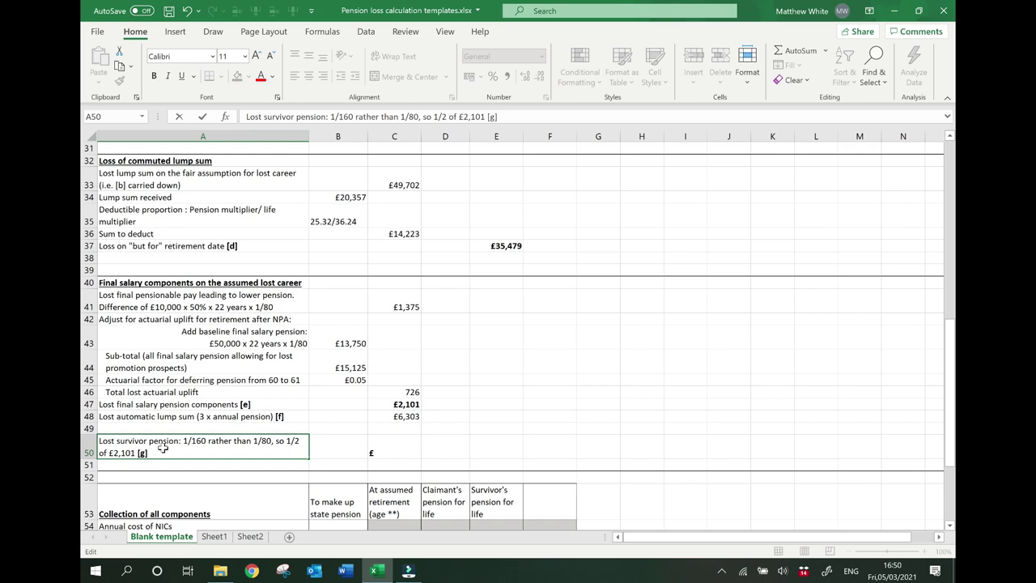
key(Tab)
Step: Calculate the lost survivor pension in C50 with the formula =C47/2
key(Tab)
key(Tab)
key(Left)
text(=)
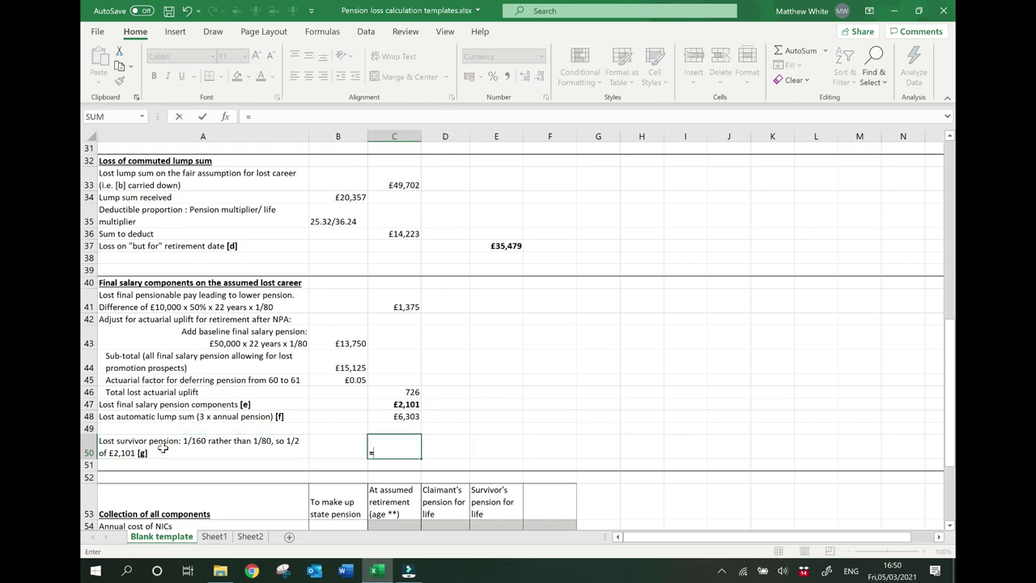
text(c)
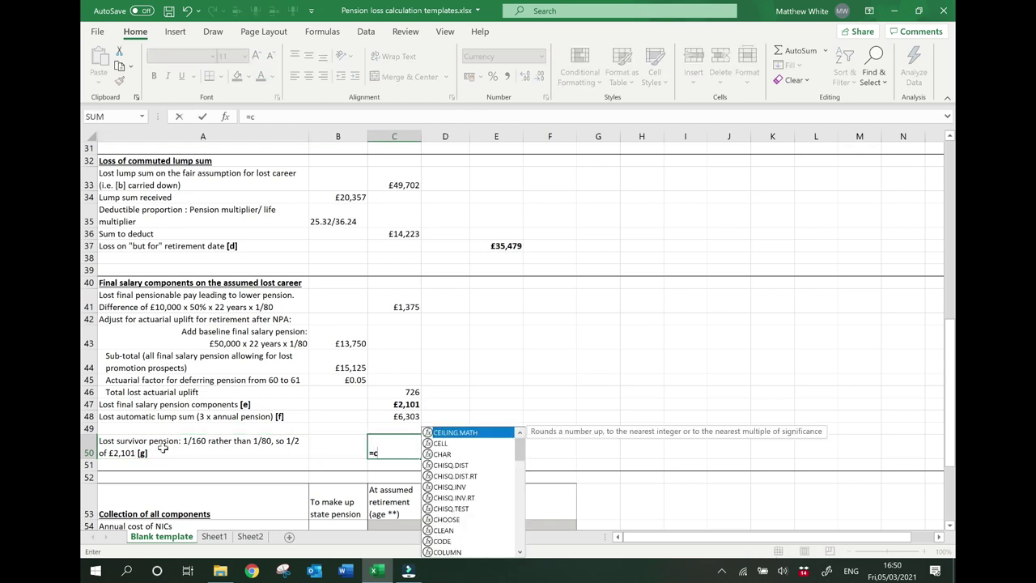
text(47)
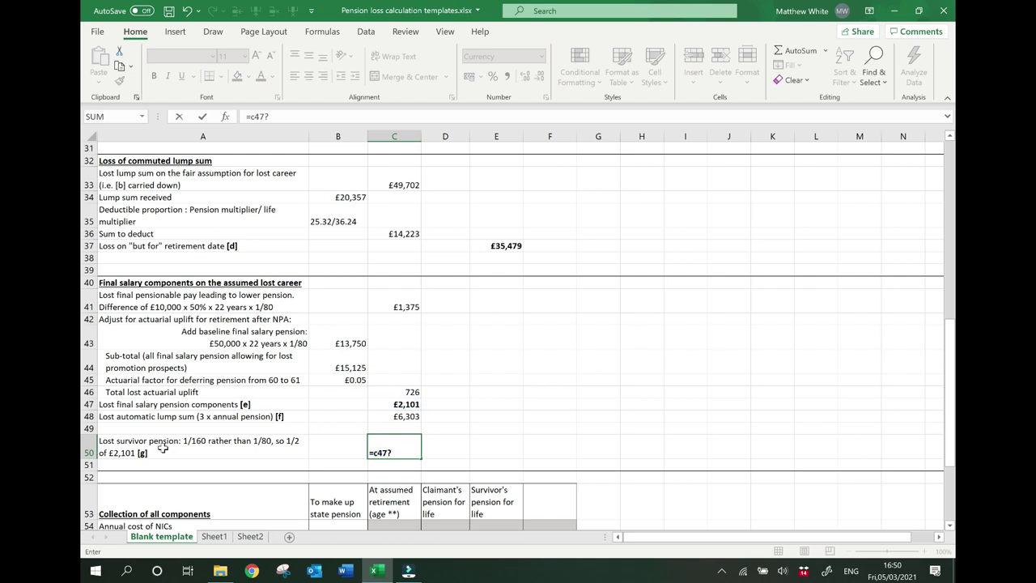
text(/2)
key(Return)
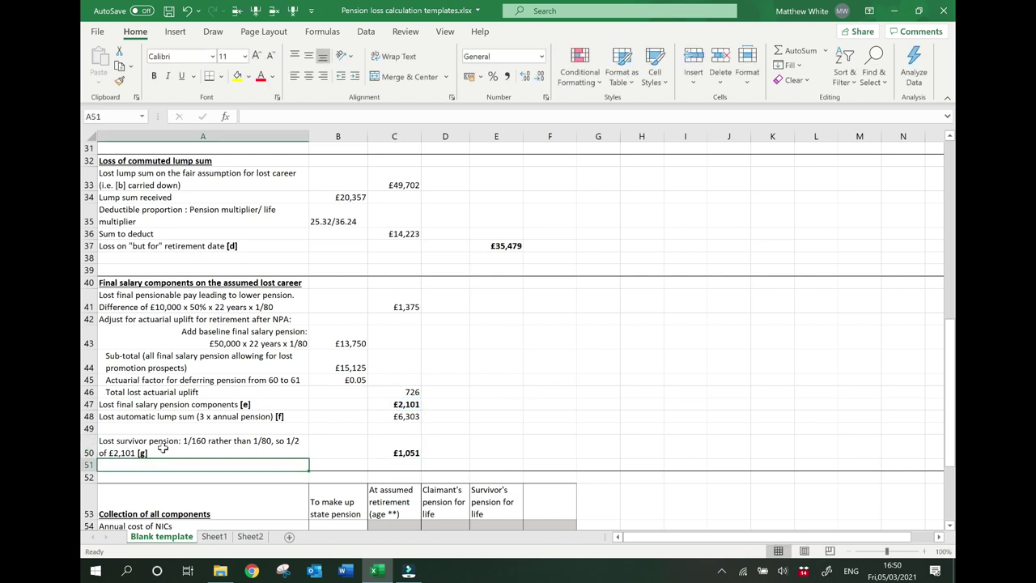
key(Up)
key(Right)
key(Right)
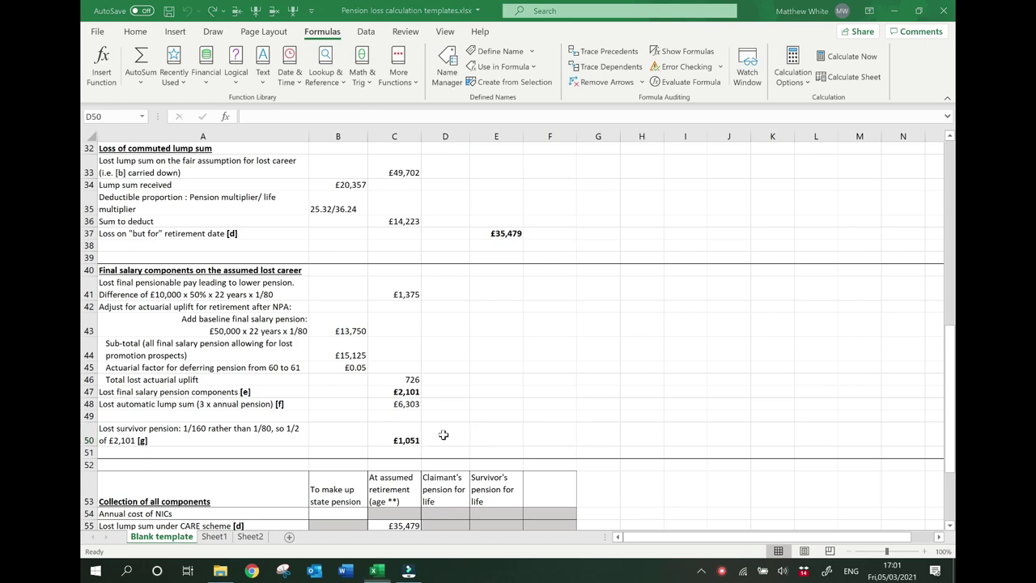
Step: Examine the collection of all components table alongside the CARE pension section above it
click(444, 435)
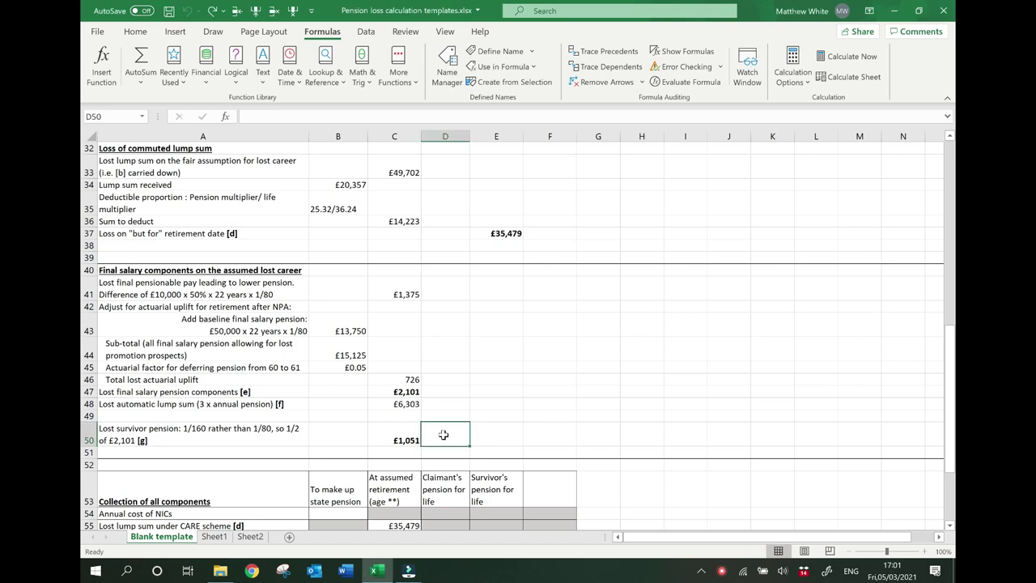
scroll(443, 435, down, 3)
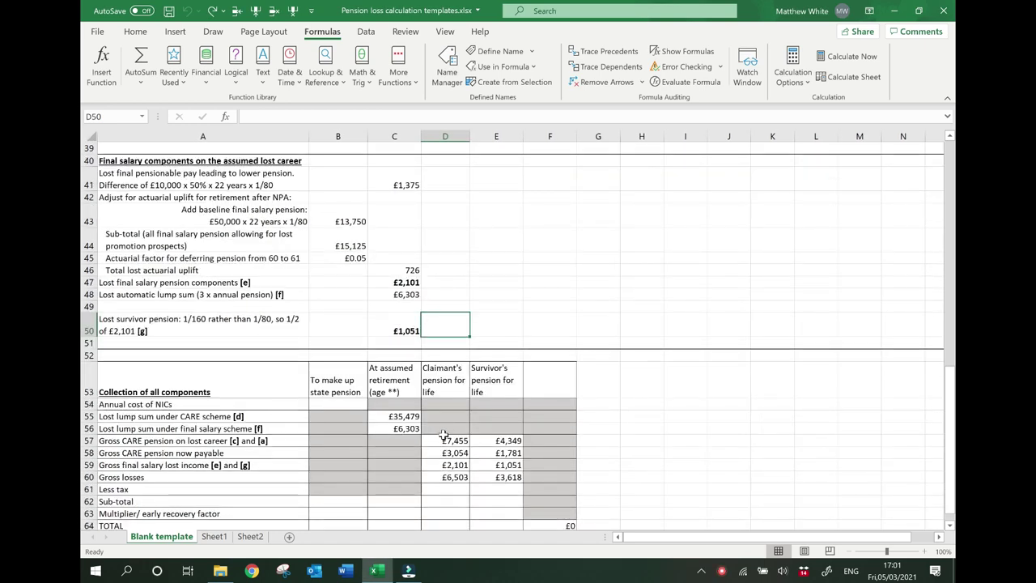
scroll(444, 434, down, 1)
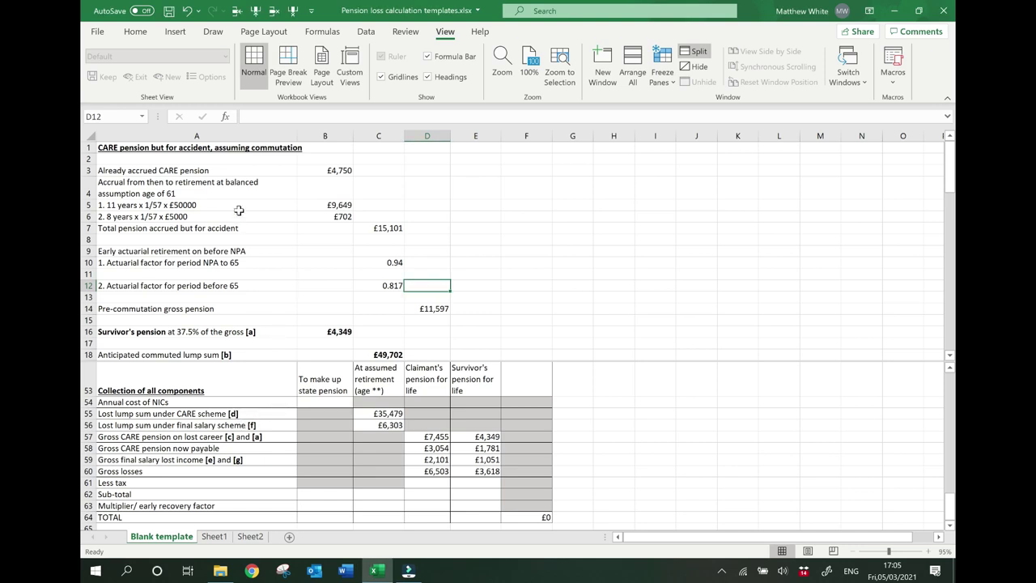
scroll(239, 210, down, 1)
scroll(239, 210, up, 1)
scroll(238, 210, down, 1)
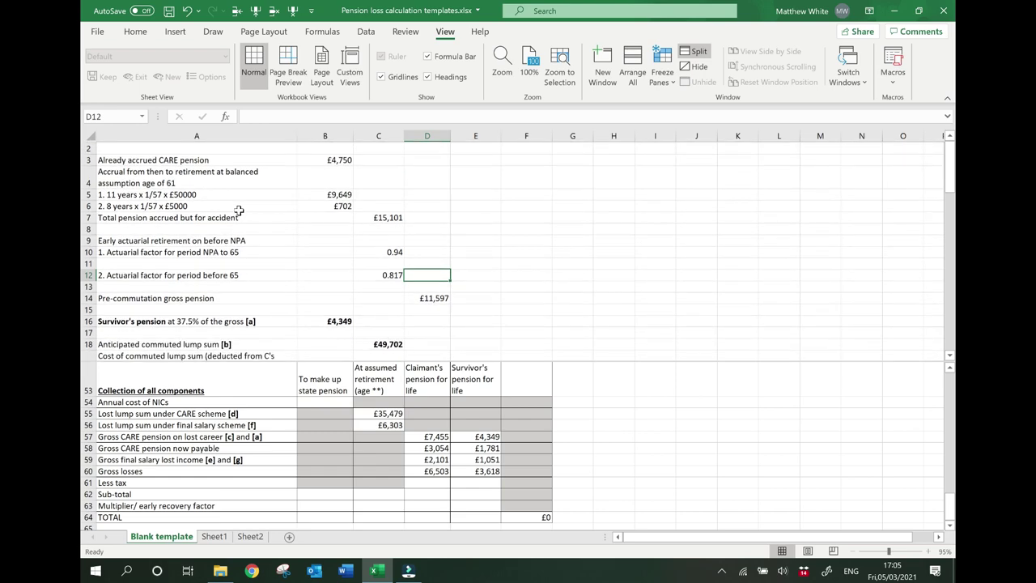
scroll(239, 210, down, 1)
scroll(239, 211, up, 2)
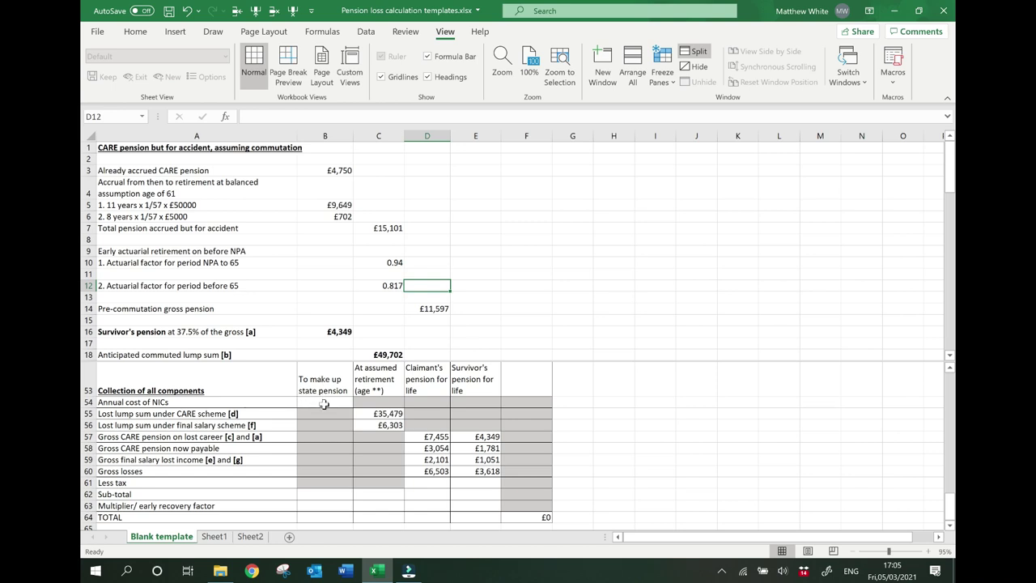
Step: Enter £0 as the annual cost of NICs in B54, under the state pension column
click(324, 403)
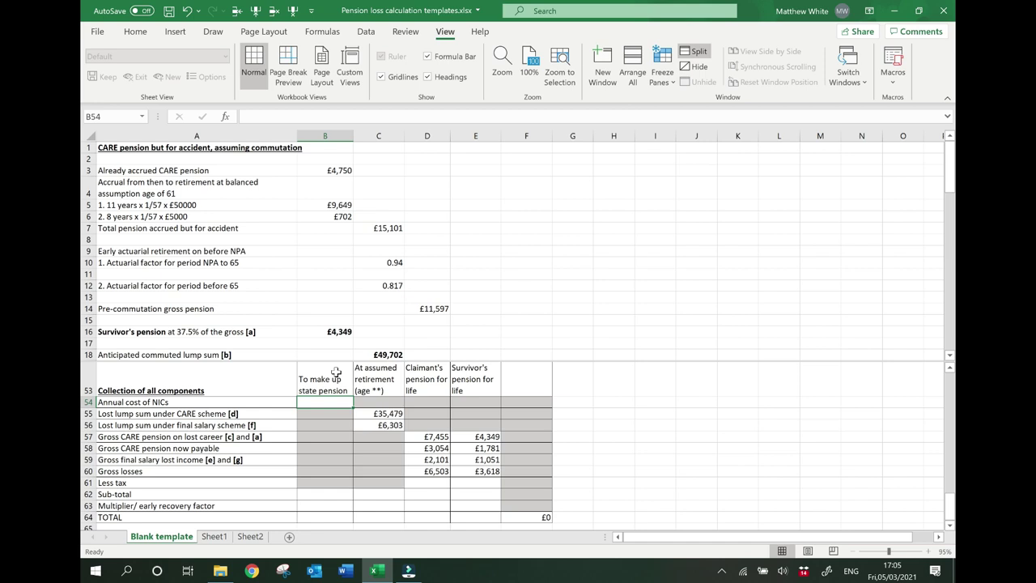
text(£0)
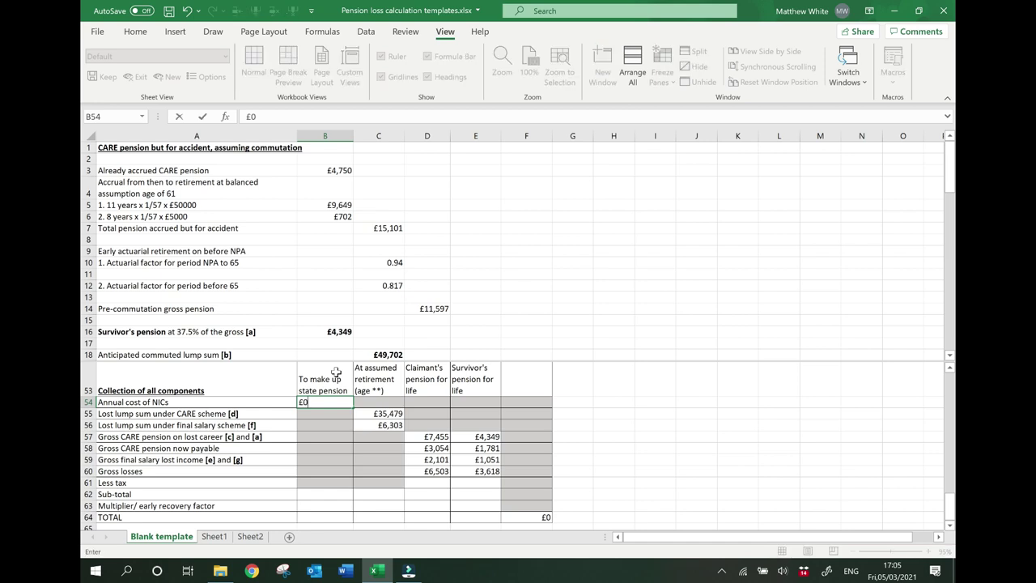
key(Return)
Step: Enter £0 as the sub-total of the state pension column in B62
key(Return)
key(Return)
key(Return)
key(Return)
key(Return)
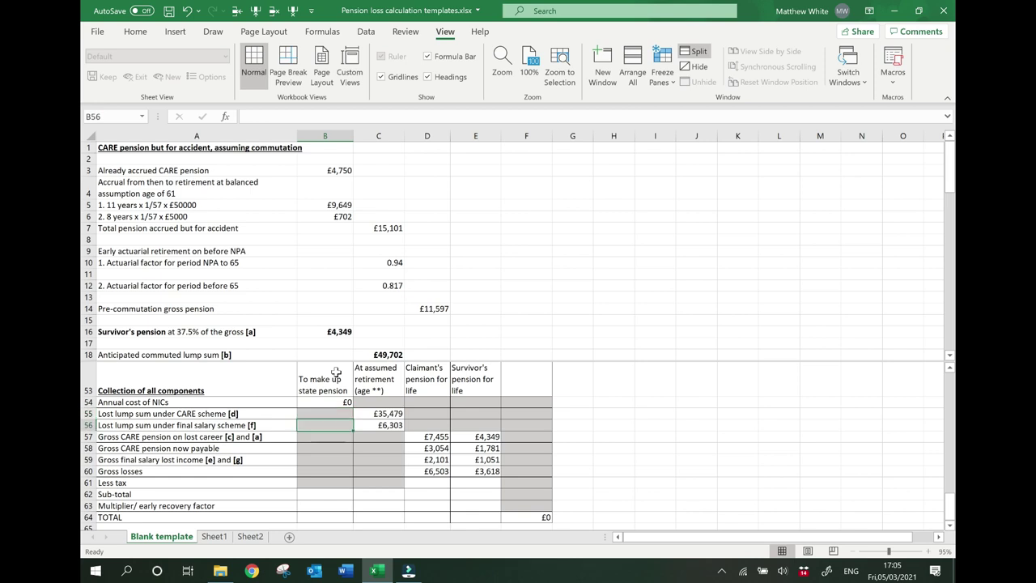
key(Return)
key(Return)
key(Return)
key(Up)
text(£0)
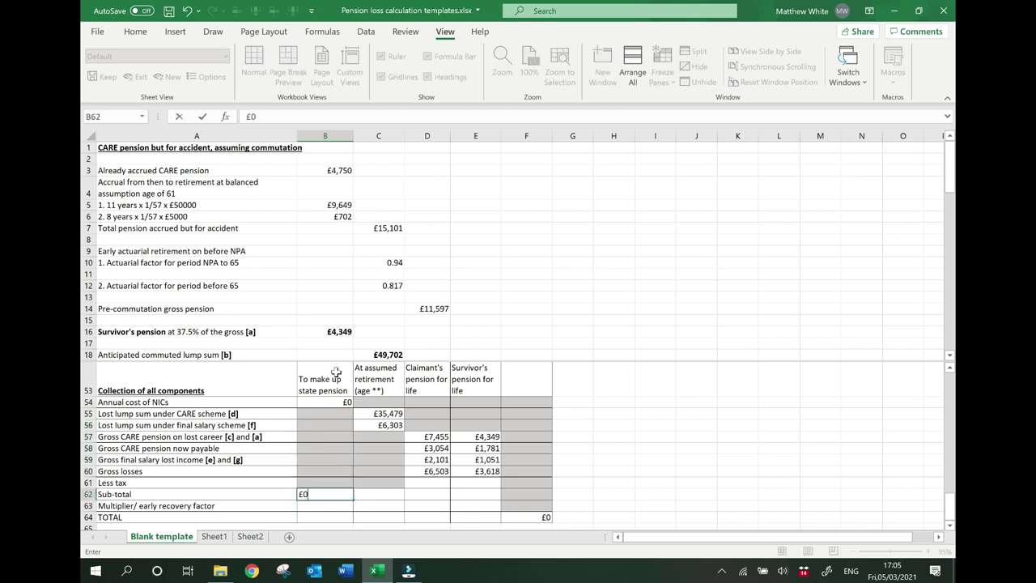
key(Return)
Step: Enter n/a as the state pension column's multiplier in B63 and £0 as its total in B64
text(n/a)
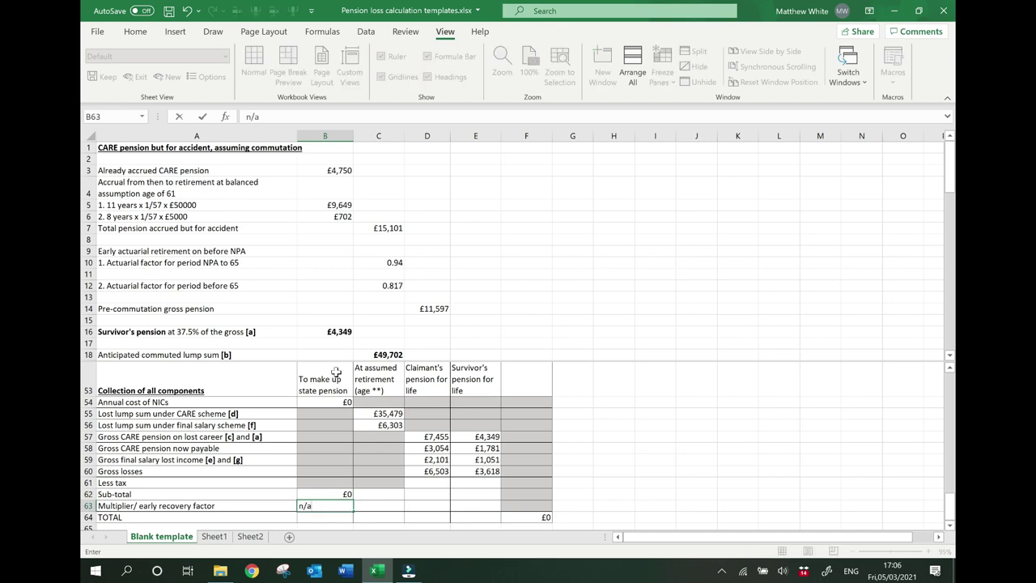
key(Return)
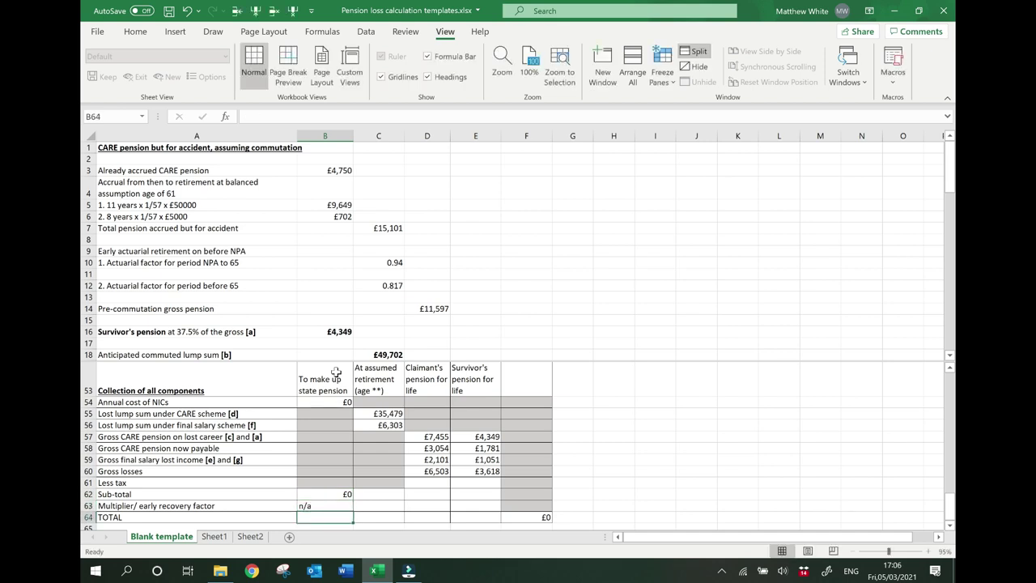
text(£0)
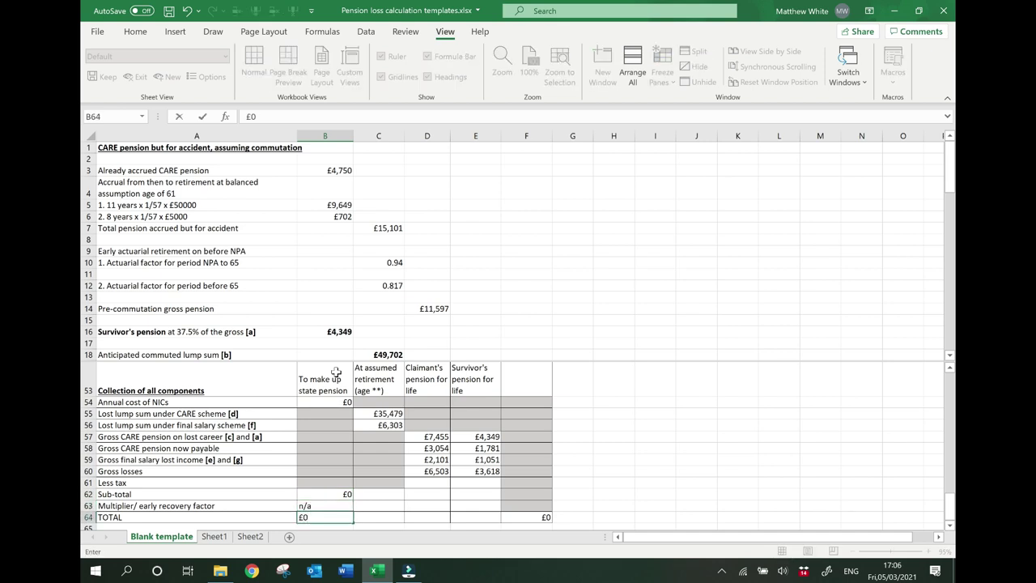
key(Right)
Step: Replace the age placeholder in the C53 heading so that it reads At assumed retirement (age 61)
key(Up)
key(Up)
key(Up)
key(Up)
key(Up)
key(Up)
key(Up)
key(Up)
key(Up)
key(Up)
key(Up)
key(Up)
key(Up)
key(Up)
key(Up)
key(Up)
key(Up)
key(Up)
key(Up)
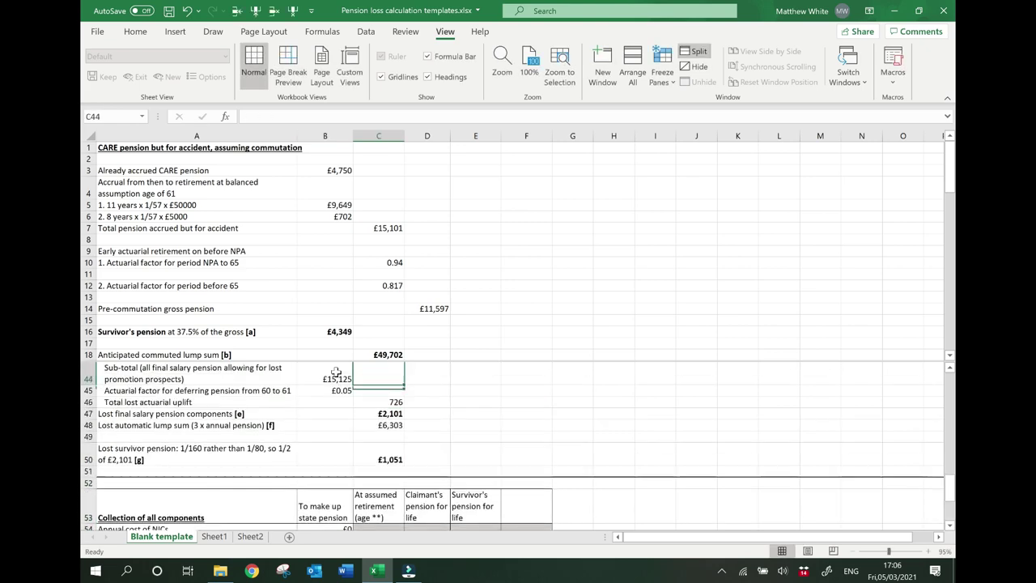
key(Down)
key(Down)
key(Down)
key(Down)
key(Down)
key(Down)
key(Down)
key(Down)
key(Down)
key(Down)
key(Down)
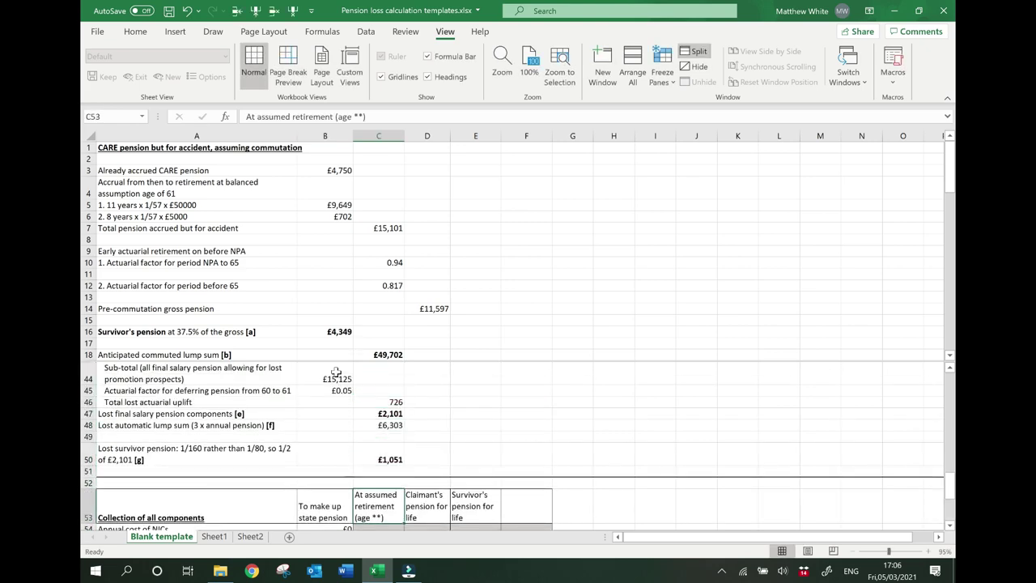
key(Down)
key(Down)
key(Down)
key(Down)
key(Down)
key(Down)
key(Down)
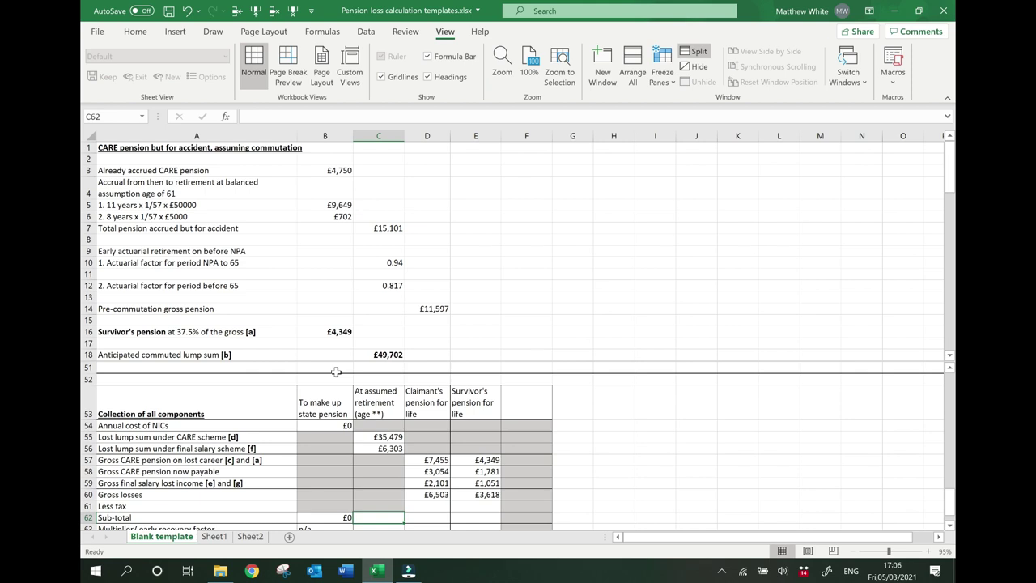
click(378, 400)
key(F2)
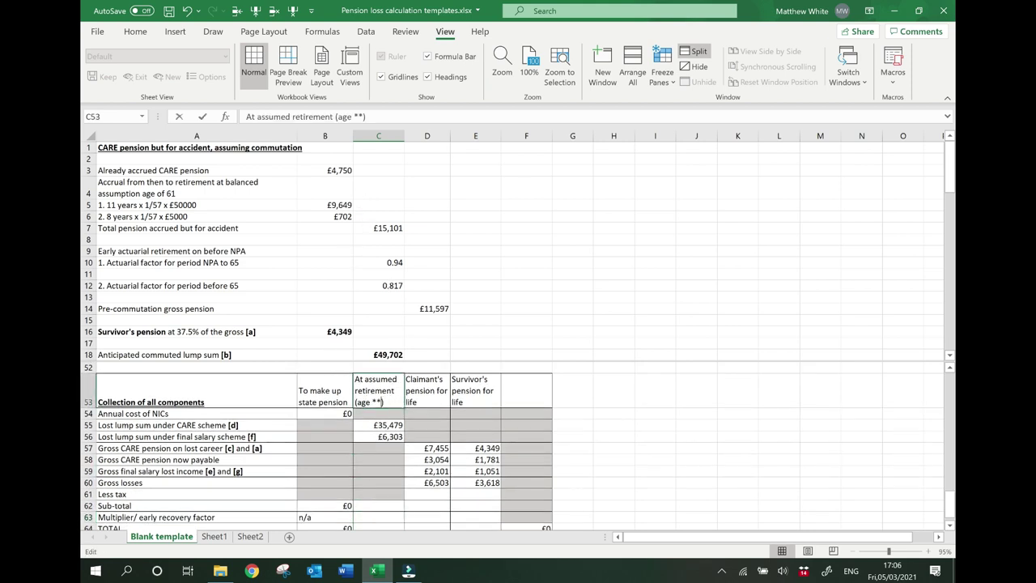
key(BackSpace)
key(BackSpace)
text(61)
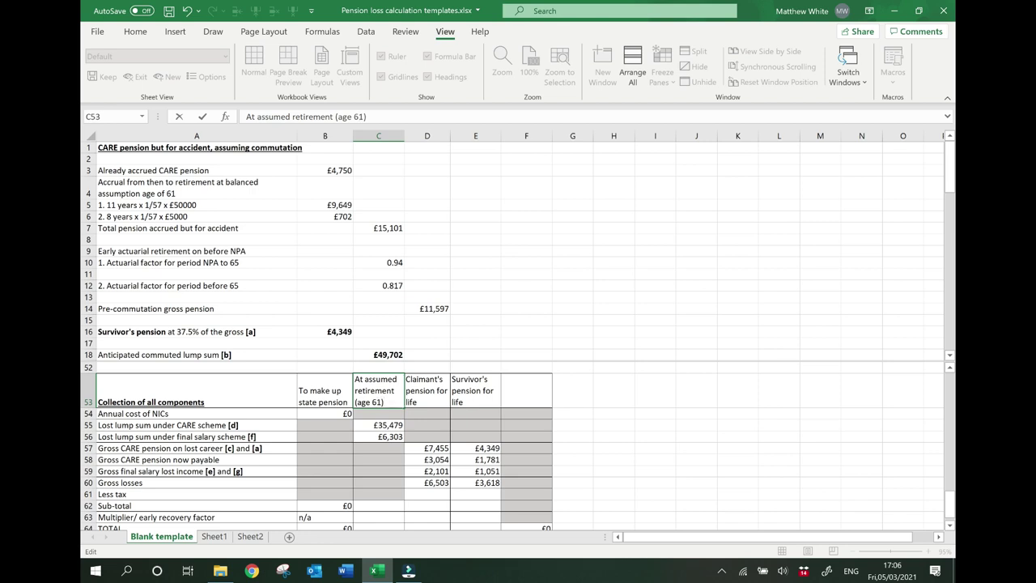
click(385, 427)
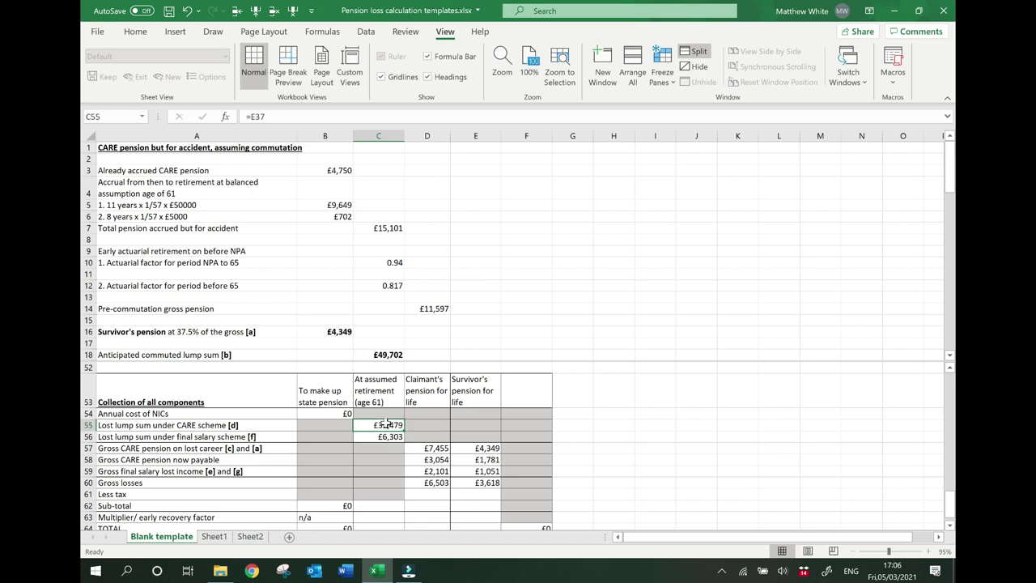
Step: Trace the lost CARE scheme lump sum in C55 back to its source, the loss [d] in E37
click(350, 312)
scroll(350, 311, down, 2)
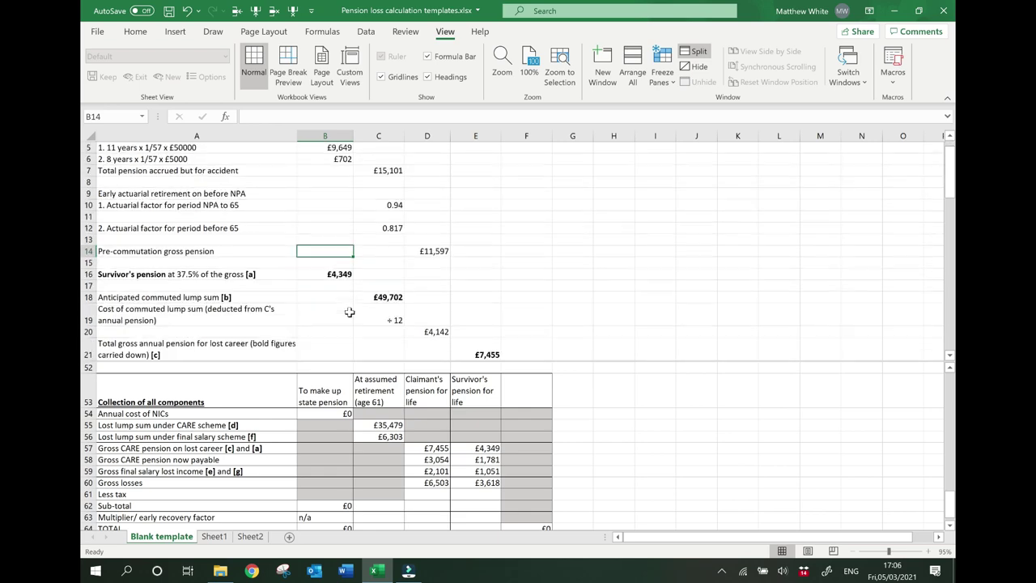
scroll(350, 311, down, 2)
scroll(350, 312, down, 6)
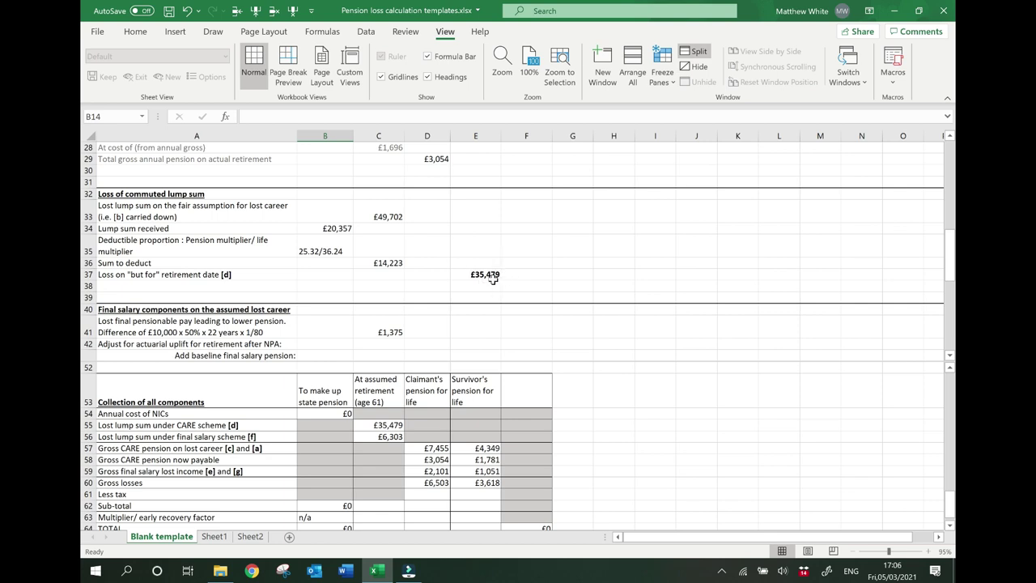
click(487, 276)
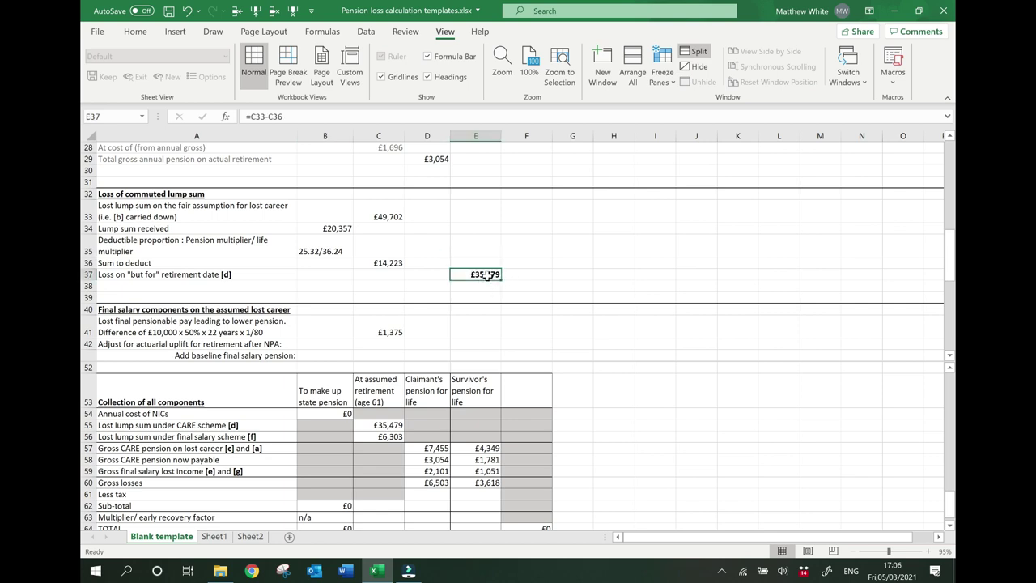
click(380, 426)
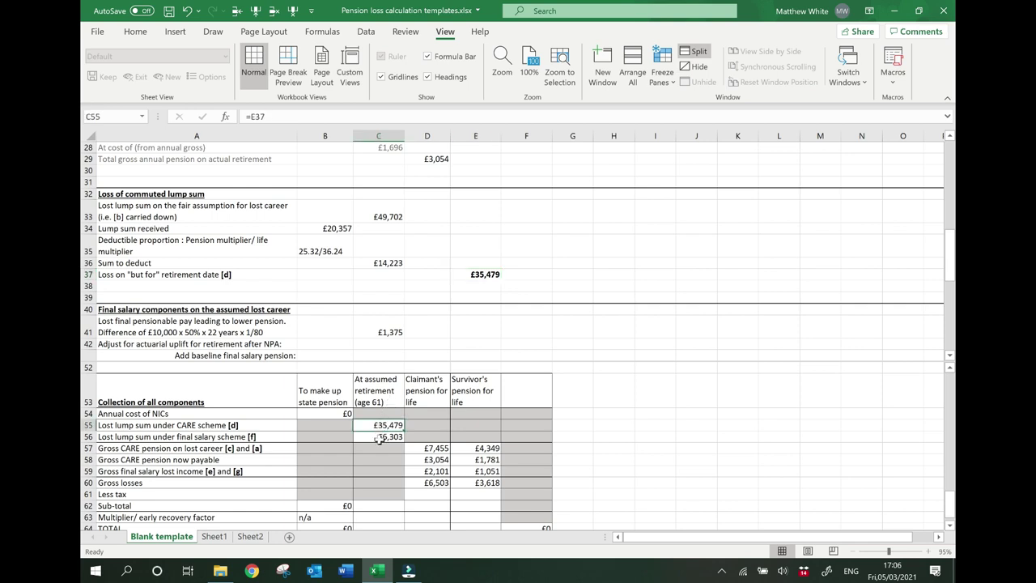
Step: Trace the lost final salary lump sum in C56 back to the lost automatic lump sum [f] in C48
click(380, 438)
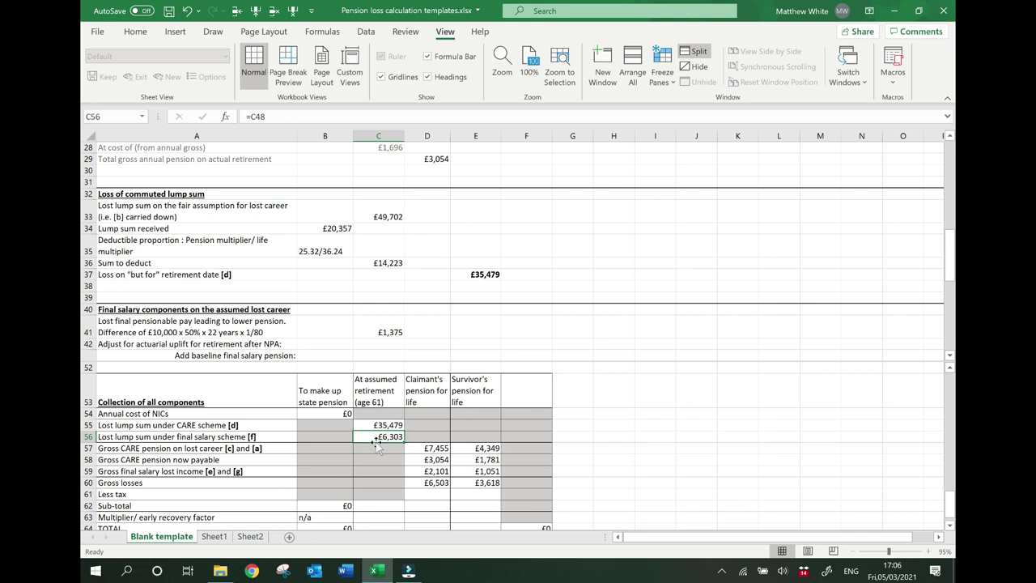
click(399, 317)
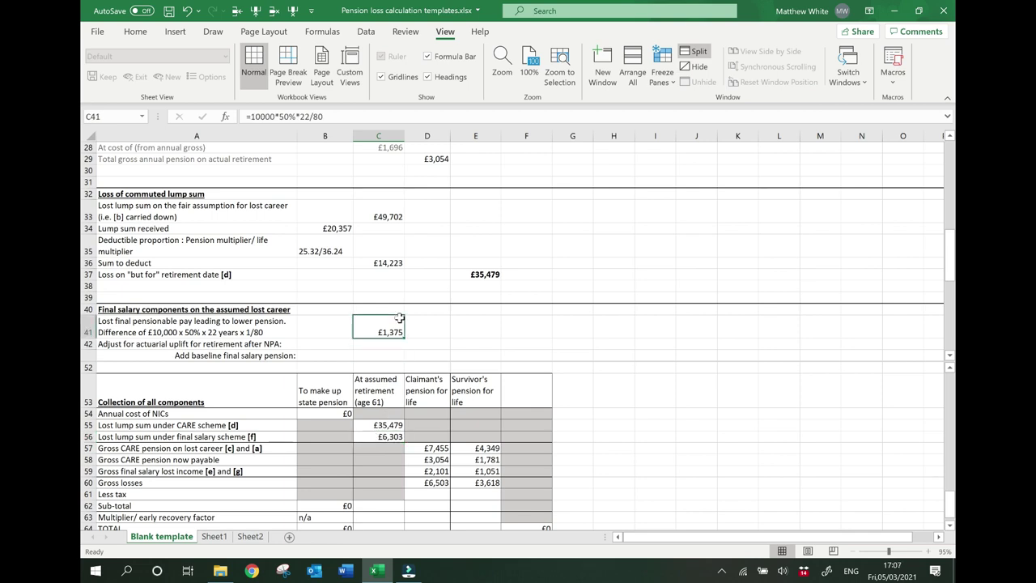
scroll(400, 317, down, 2)
scroll(400, 318, down, 1)
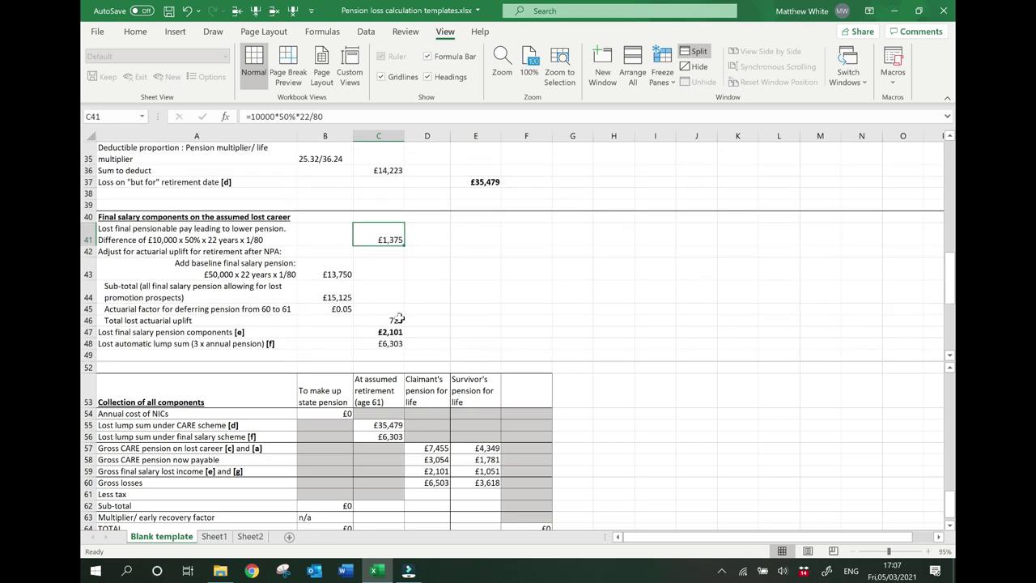
scroll(398, 308, down, 1)
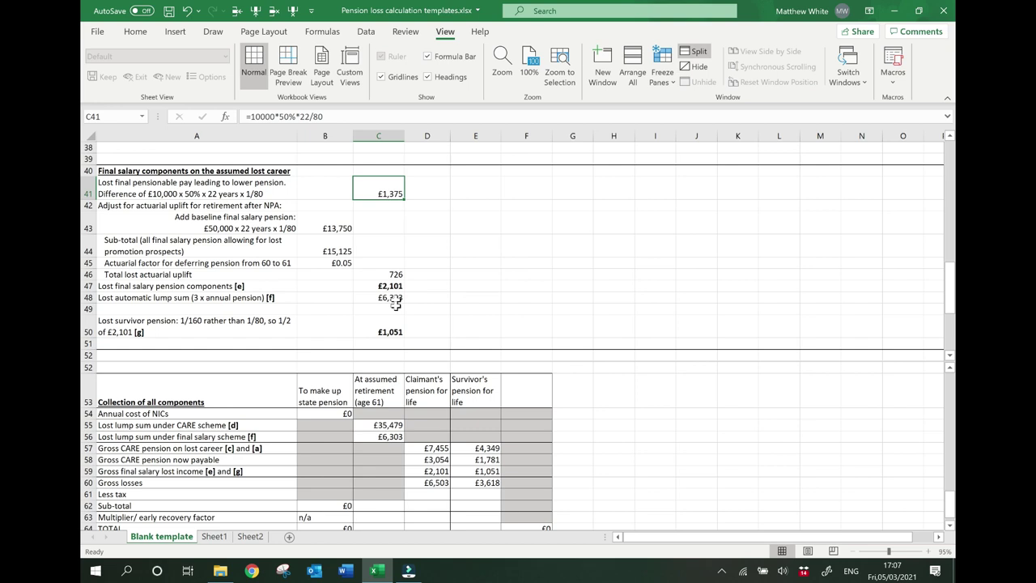
click(382, 298)
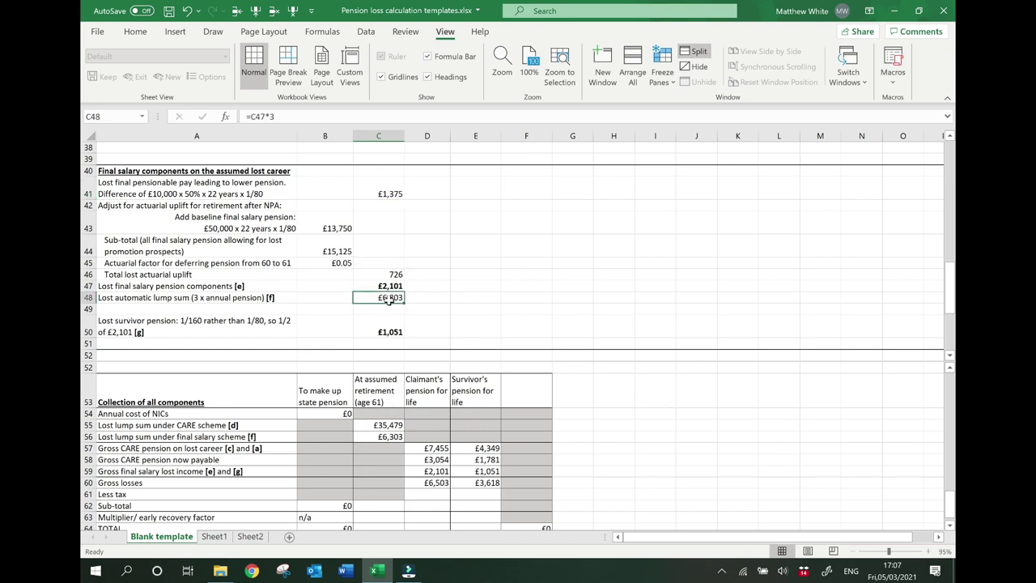
click(390, 438)
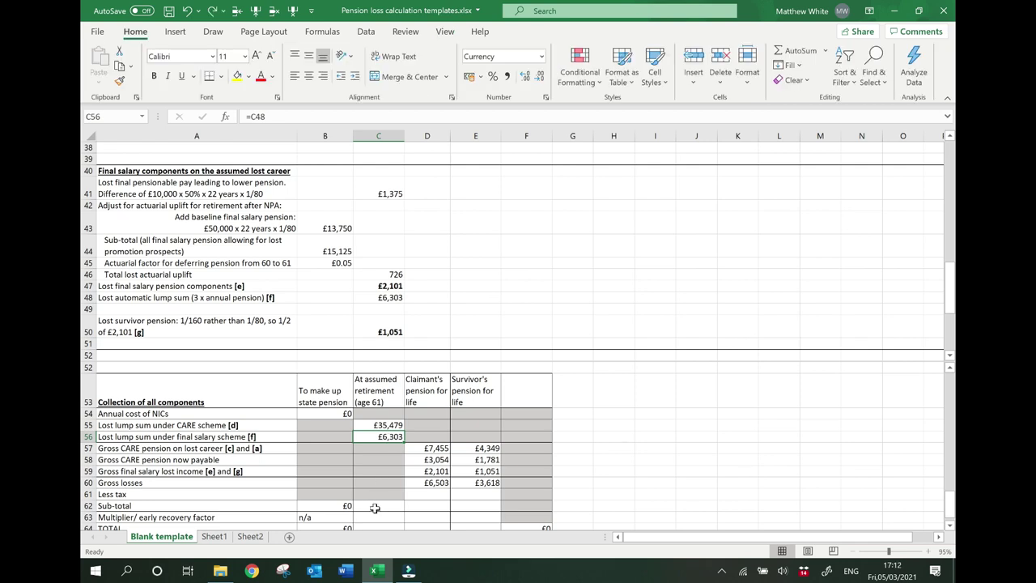
Step: Calculate the assumed retirement column's sub-total in C62 as the sum of the two lump sums in C55:C56
click(375, 507)
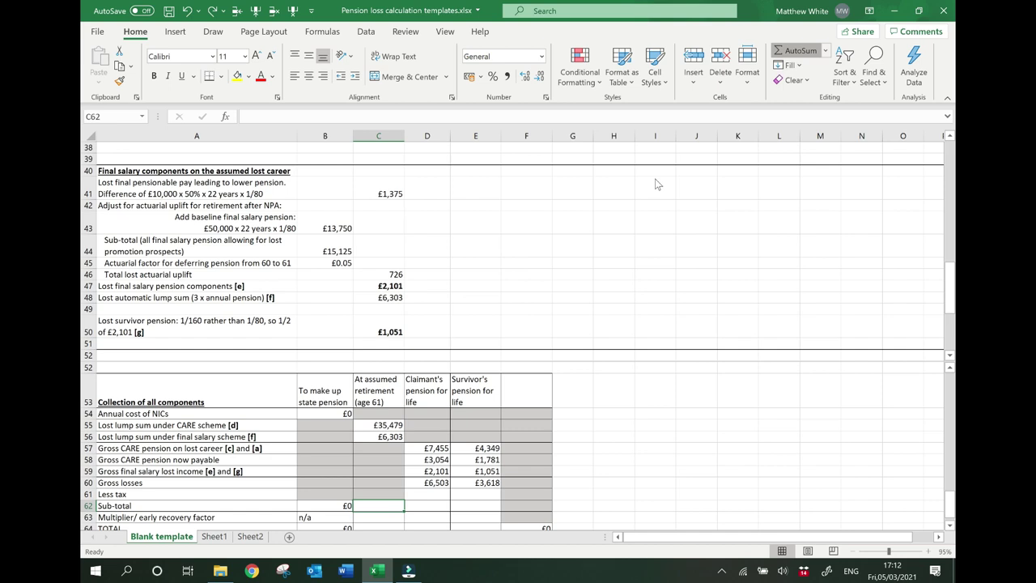
click(780, 50)
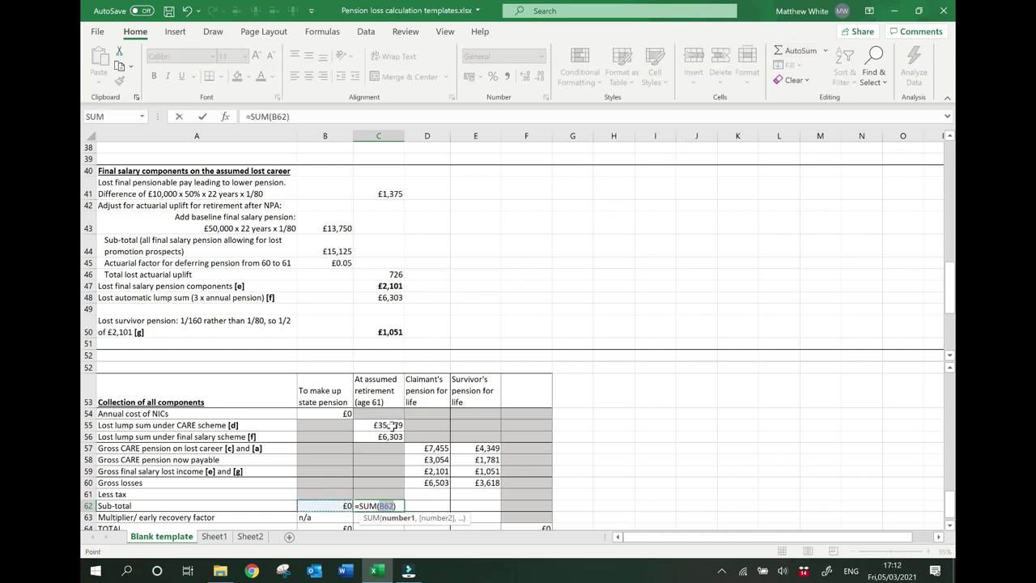
drag(391, 425, 392, 437)
key(Return)
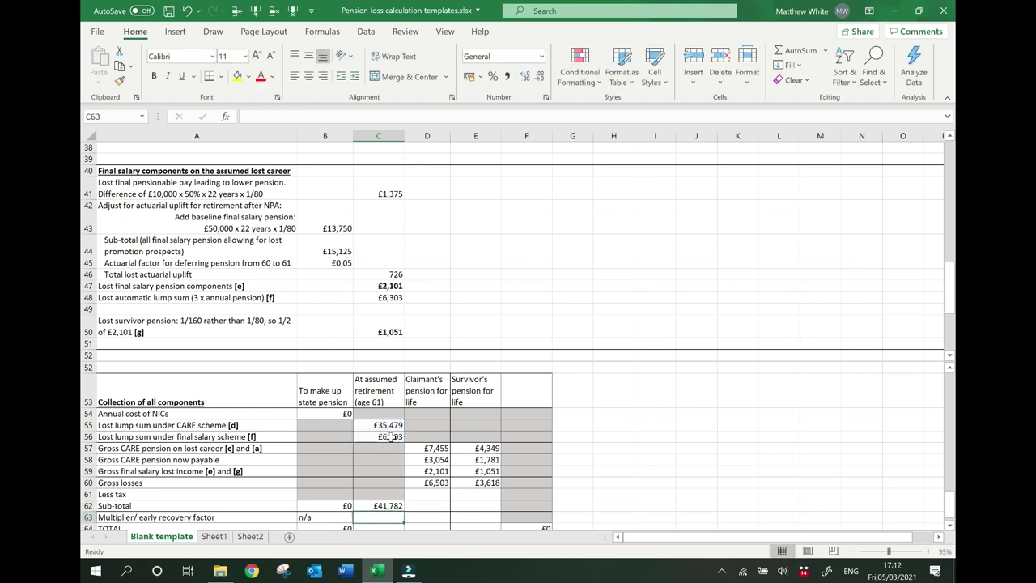
Step: Enter x 1.0279 as the multiplier/early recovery factor for the assumed retirement column in C63
scroll(391, 442, down, 1)
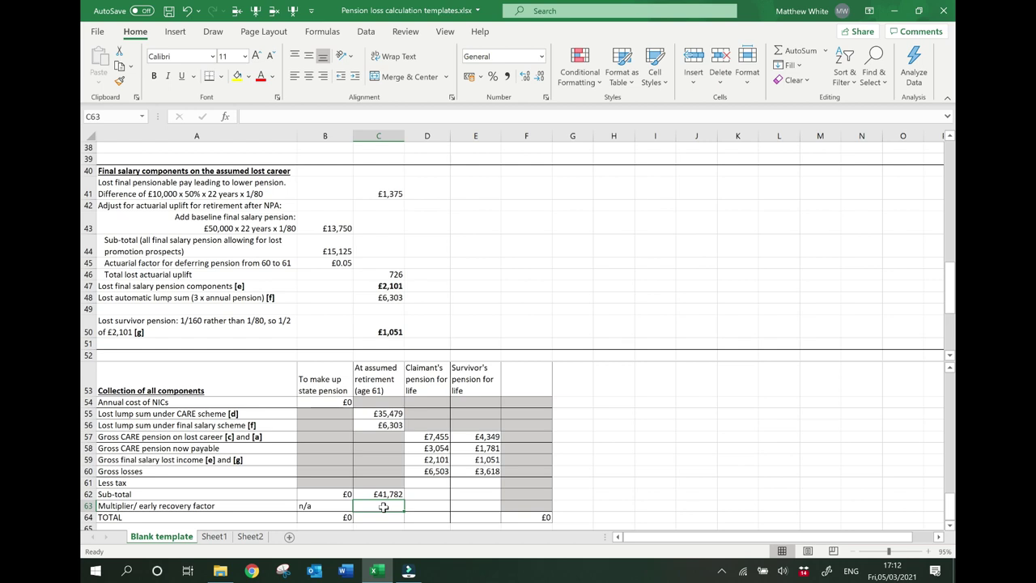
text(x 1.02)
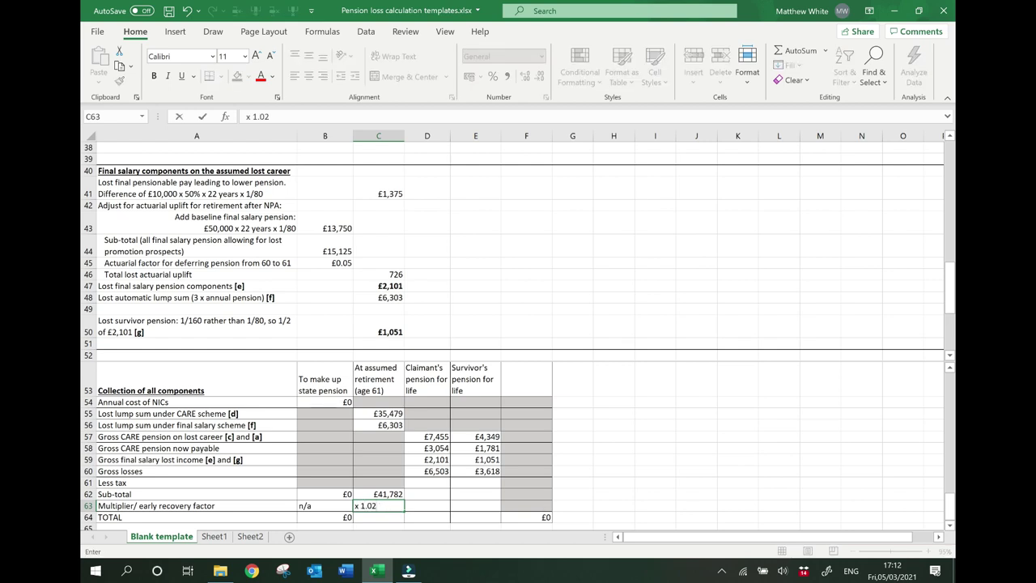
text(79)
key(Return)
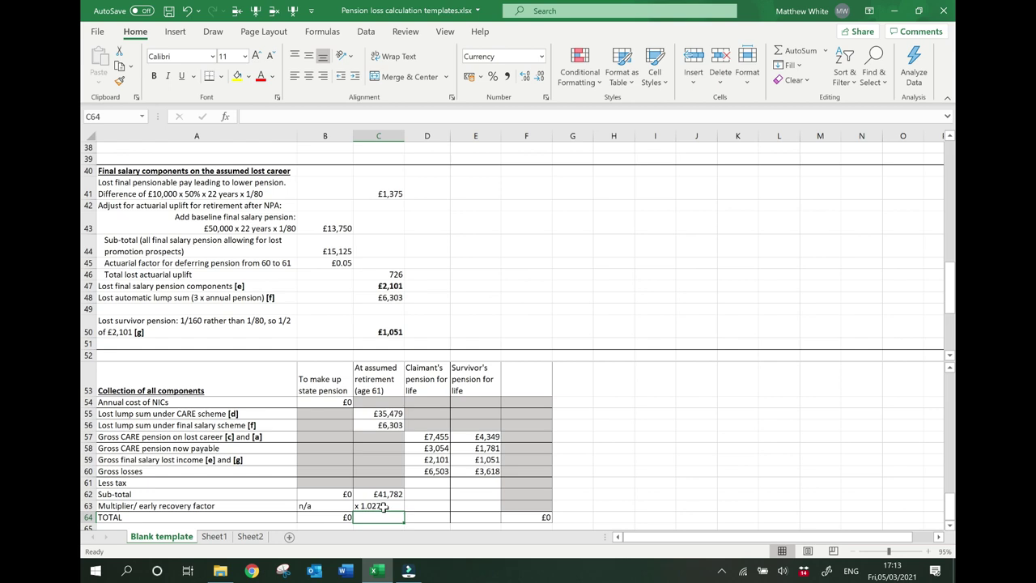
Step: Calculate the assumed retirement column's total in C64 as the sub-total C62 multiplied by 1.0279
text(=)
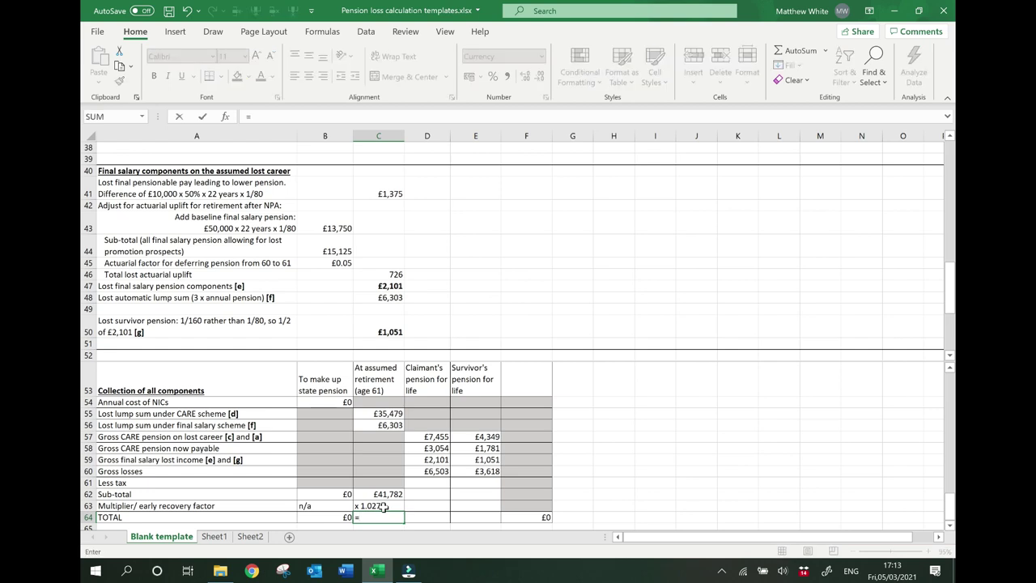
text(c62)
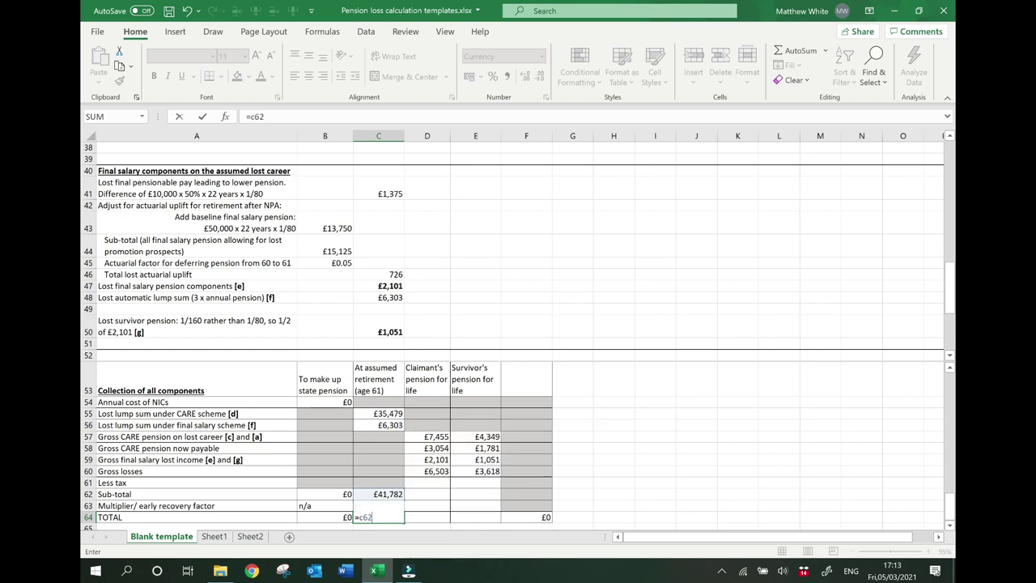
text(*1.0279)
key(Return)
Step: Look through the claimant's pension for life column from its heading in D53 down to the total row
key(Up)
key(Right)
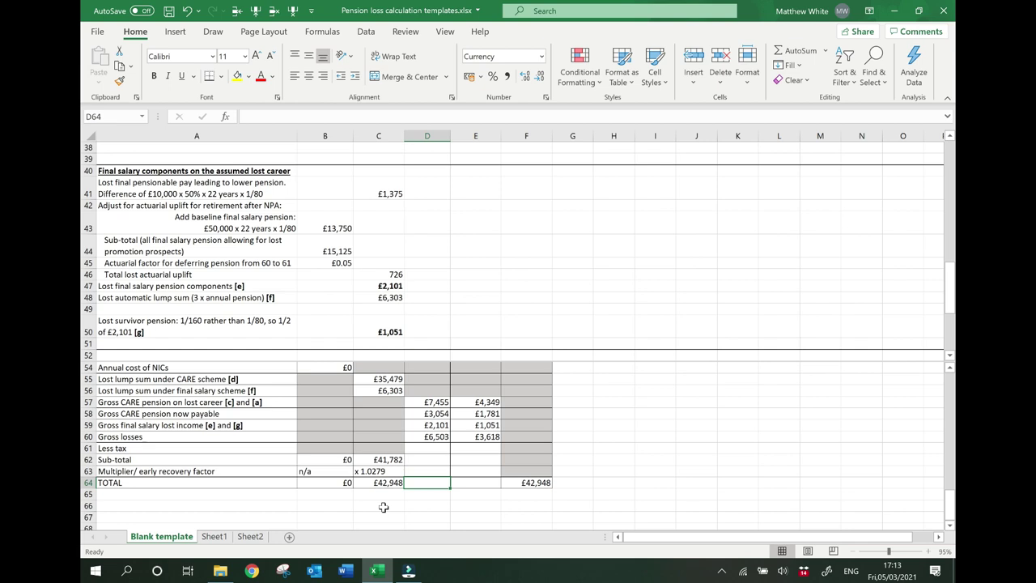
key(Up)
key(Up)
key(Up)
key(Up)
key(Up)
key(Up)
key(Up)
key(Up)
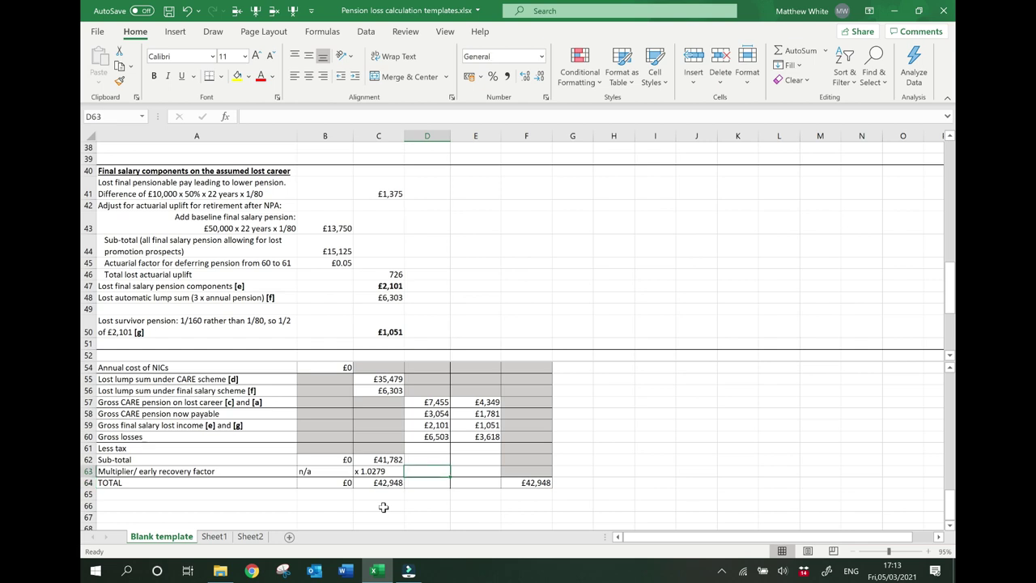
key(Up)
key(Up)
key(Up)
key(Up)
key(Up)
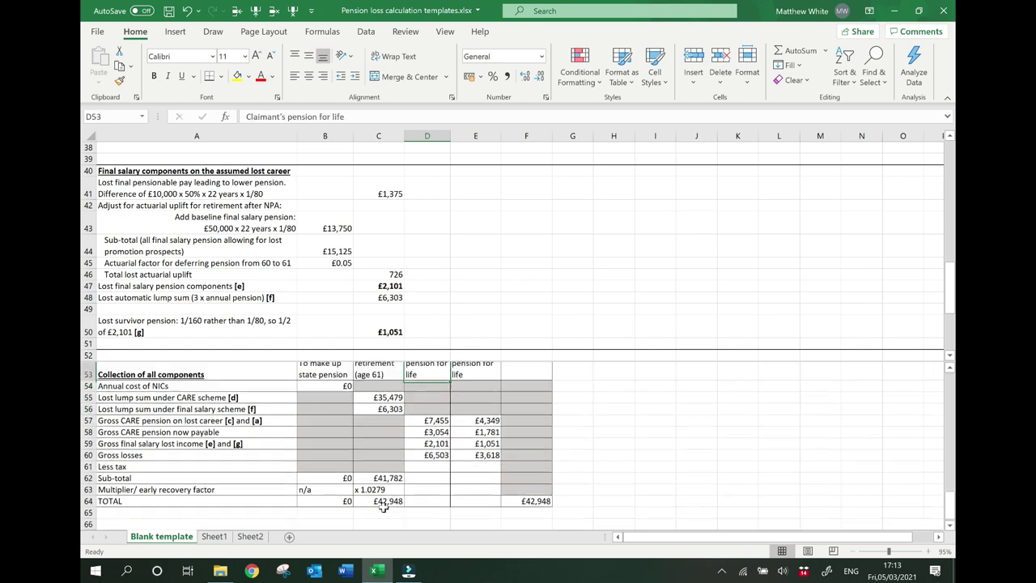
key(Down)
key(Down)
key(Down)
key(Down)
key(Down)
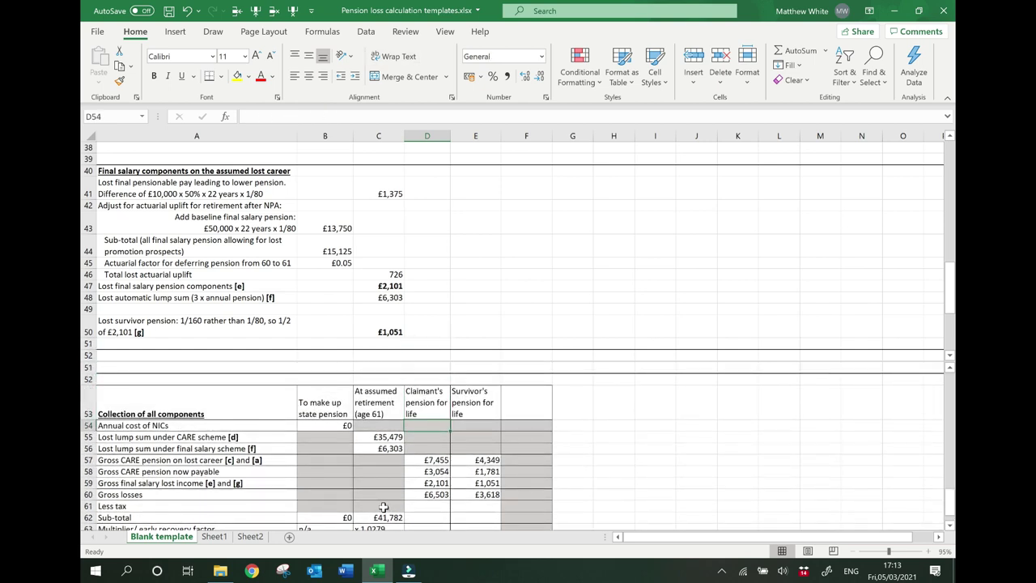
key(Down)
key(Down)
key(Down)
key(Down)
key(Down)
key(Down)
key(Down)
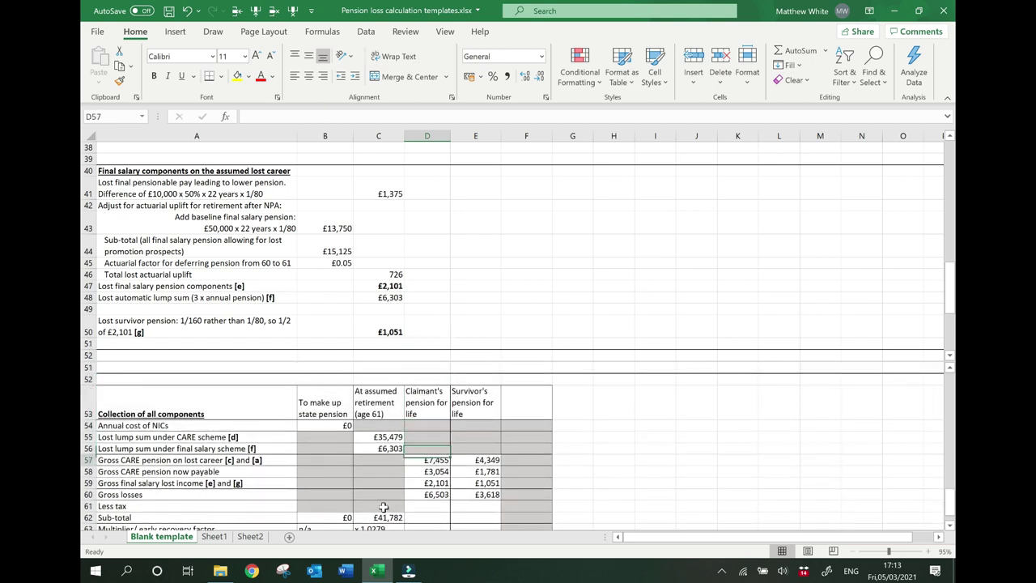
key(Down)
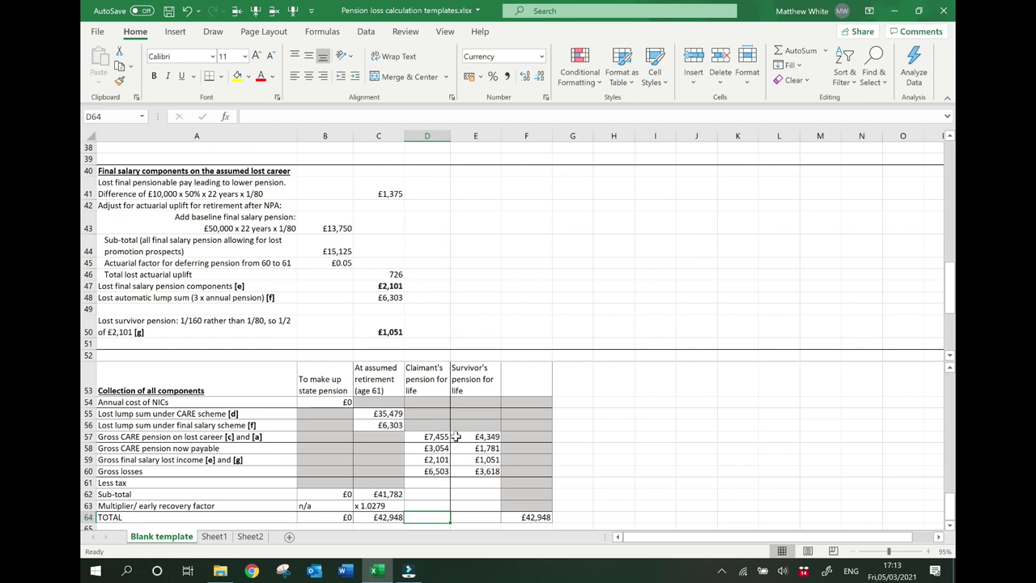
Step: Trace the claimant's gross CARE pension on lost career in D57 back to the total gross annual pension [c] in E21
click(419, 438)
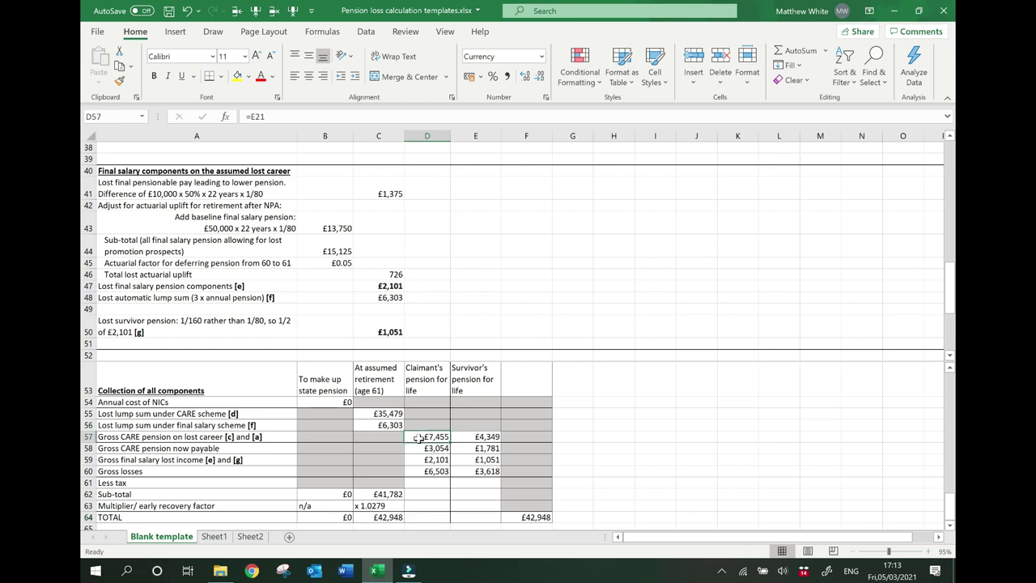
click(426, 298)
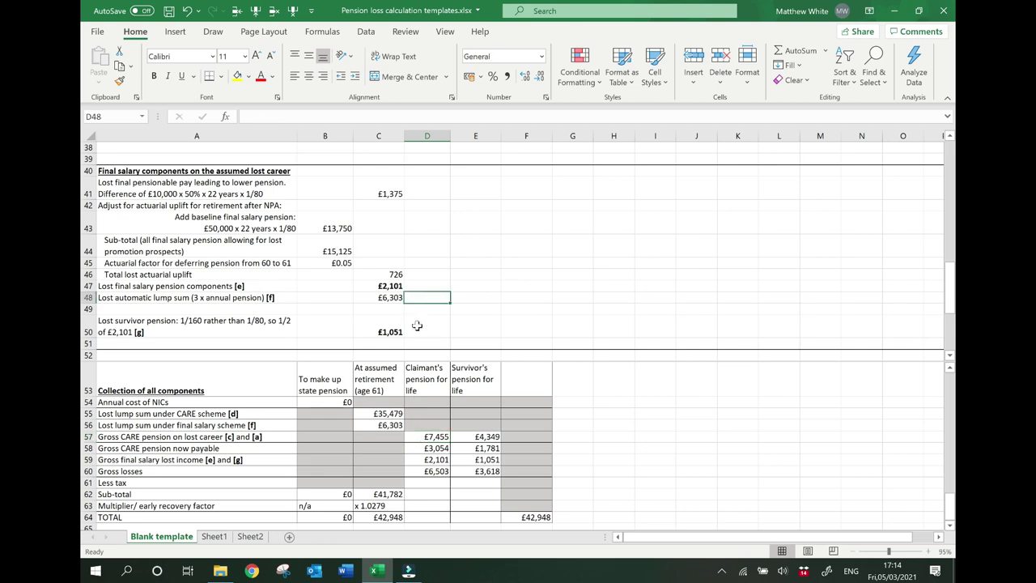
scroll(451, 234, up, 1)
scroll(450, 234, right, 1)
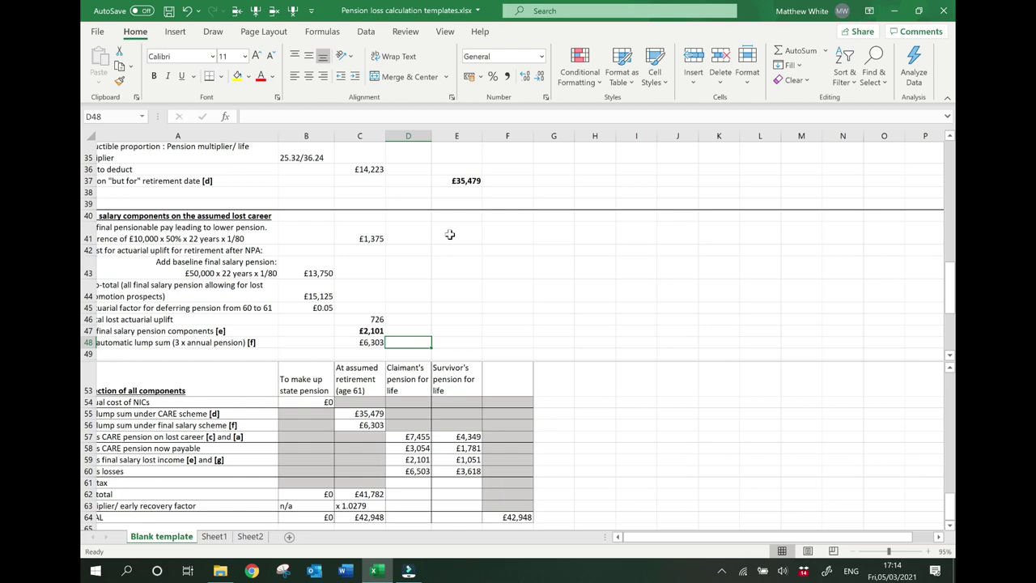
scroll(451, 234, up, 7)
scroll(450, 234, left, 1)
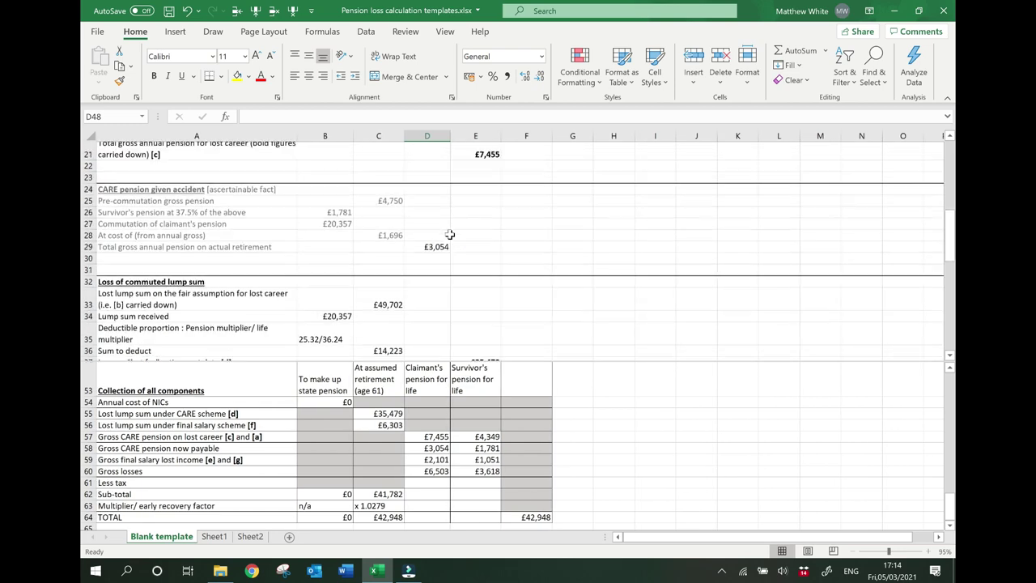
scroll(451, 234, up, 4)
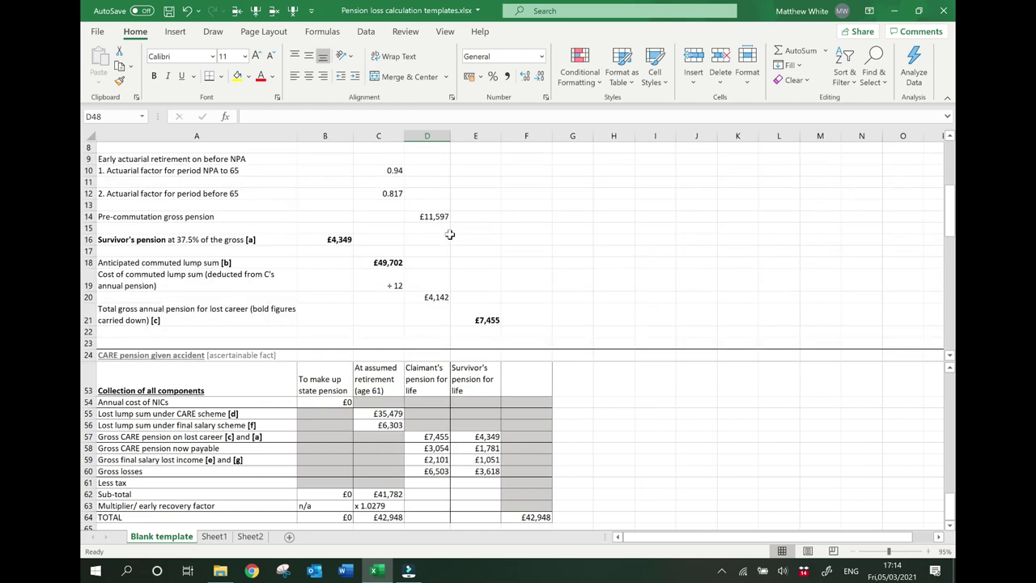
scroll(450, 234, up, 2)
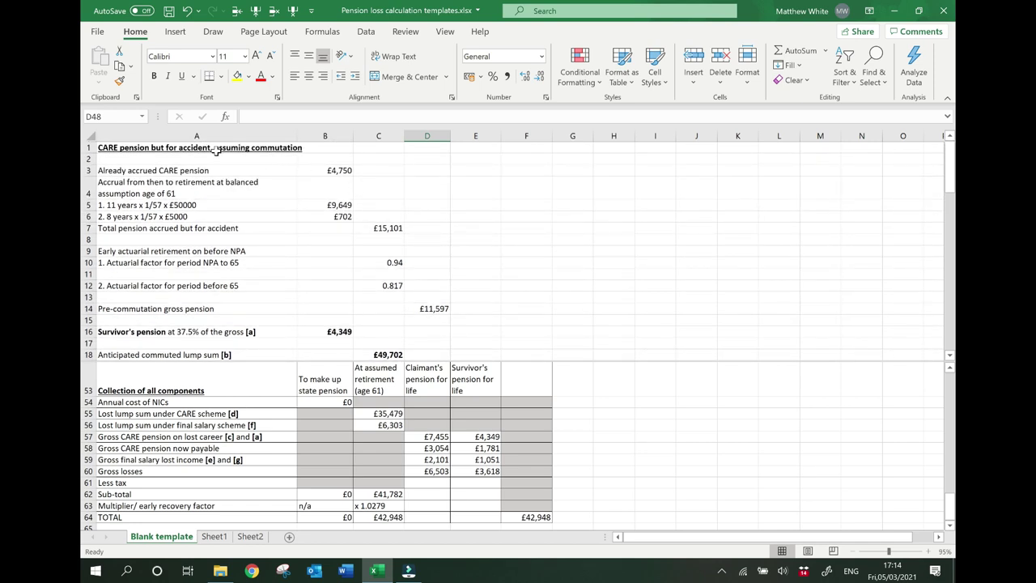
scroll(364, 312, down, 2)
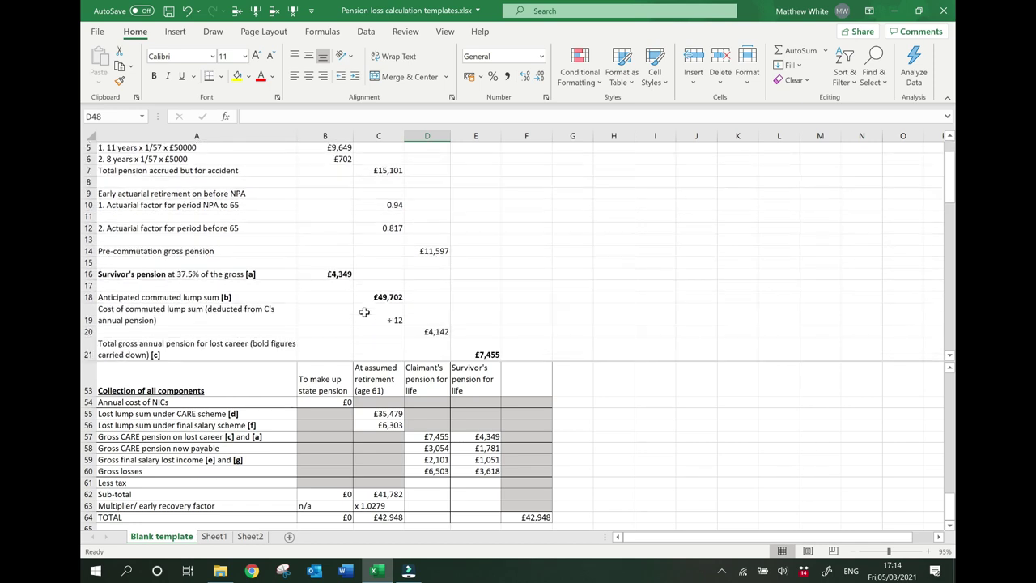
scroll(360, 310, down, 1)
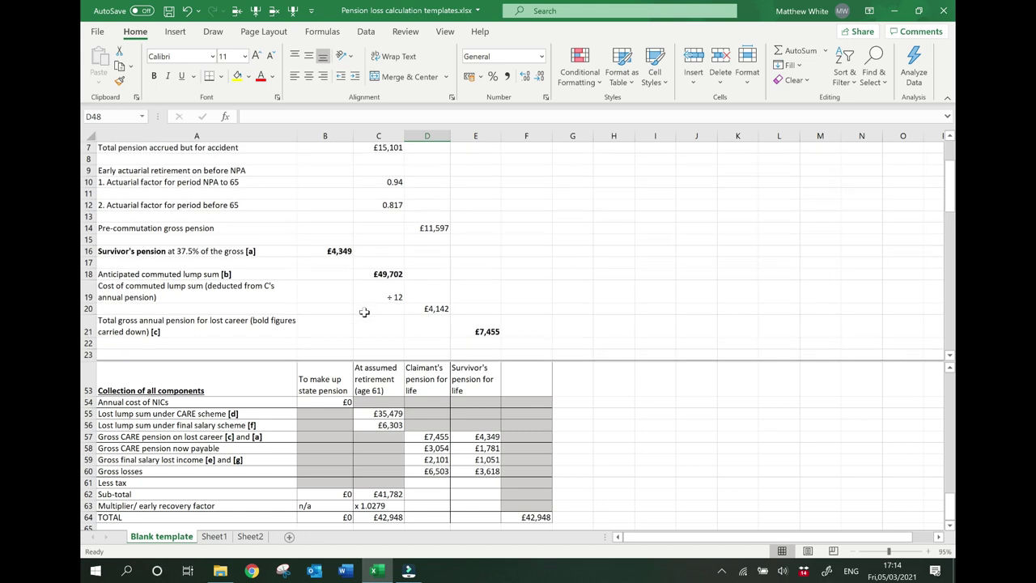
click(492, 325)
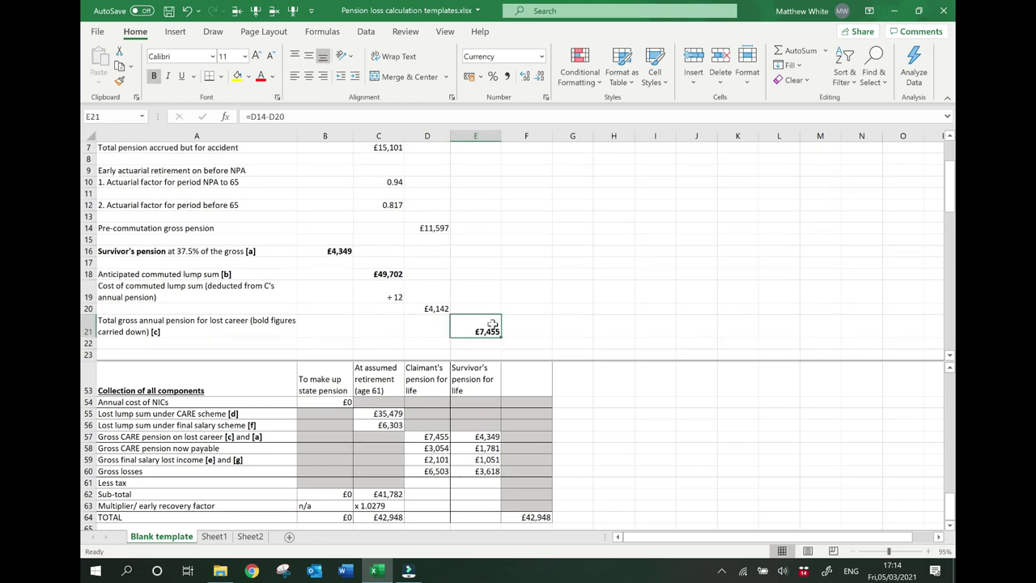
click(427, 437)
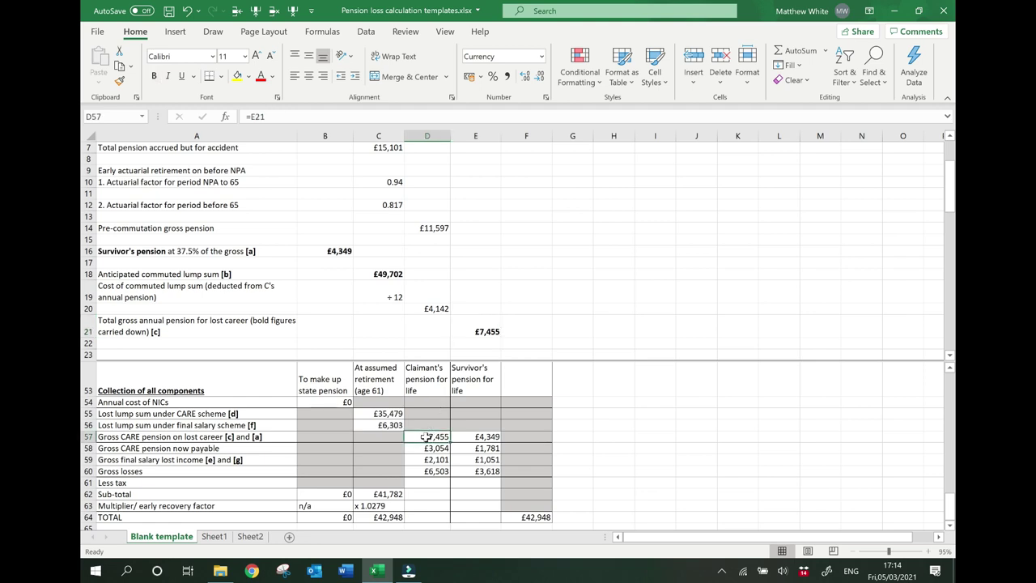
Step: Examine the survivor's pension [a] in B16, the source of the survivor's gross CARE pension on lost career
click(402, 334)
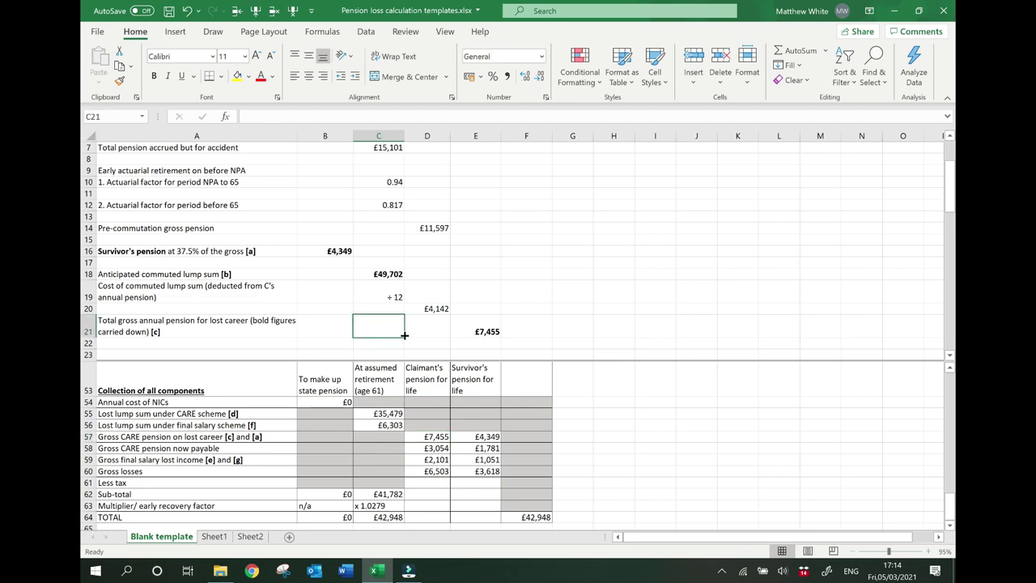
scroll(404, 334, down, 3)
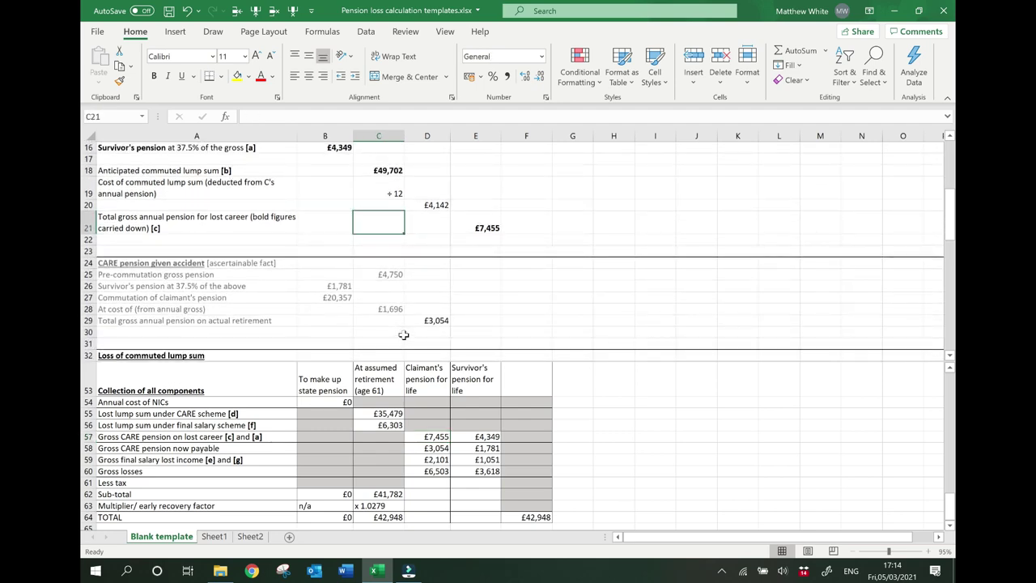
scroll(404, 334, up, 2)
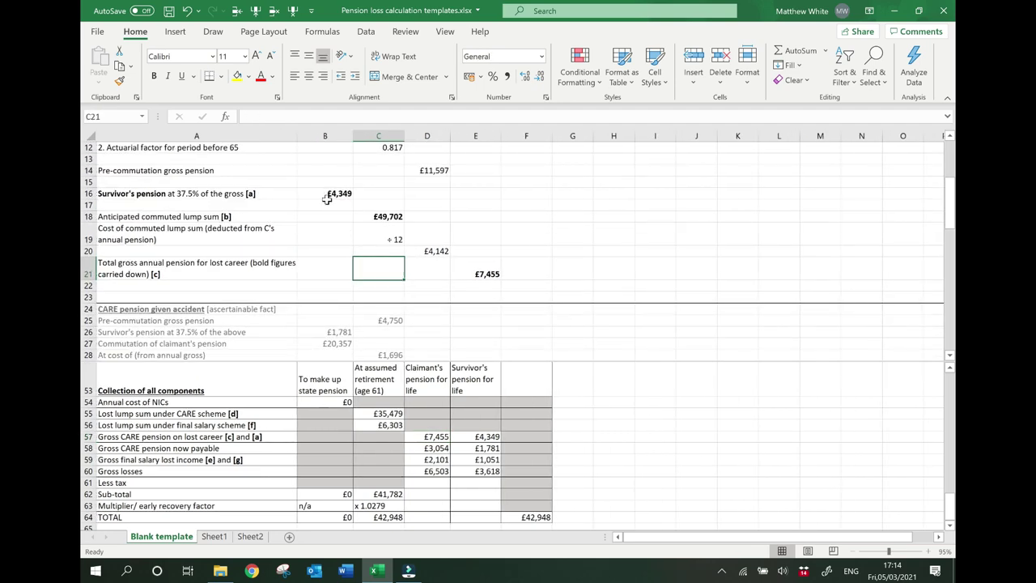
click(318, 192)
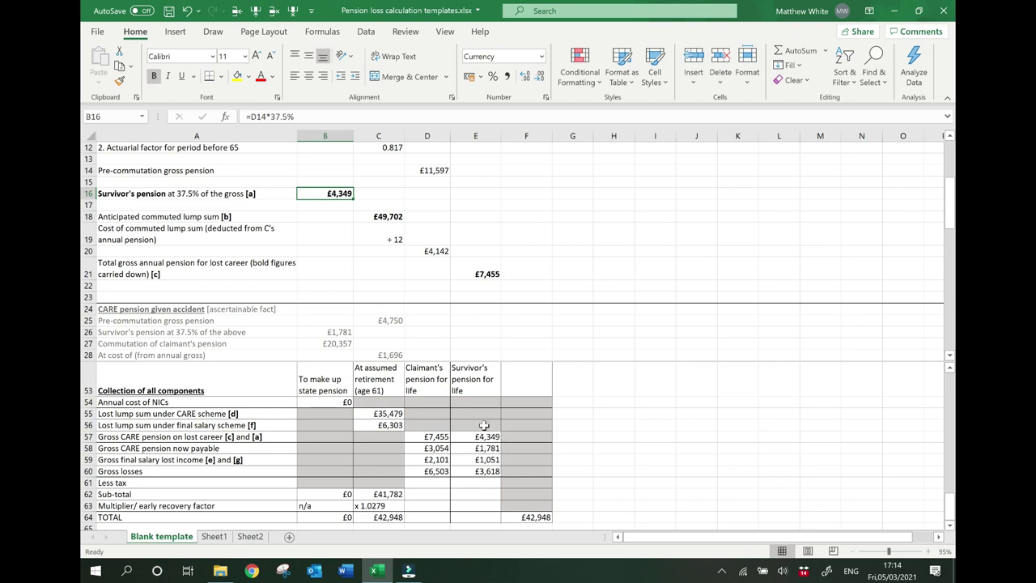
Step: Check the source of the CARE pension now payable in D58 and of the lost final salary pension components [e] in C47
click(438, 448)
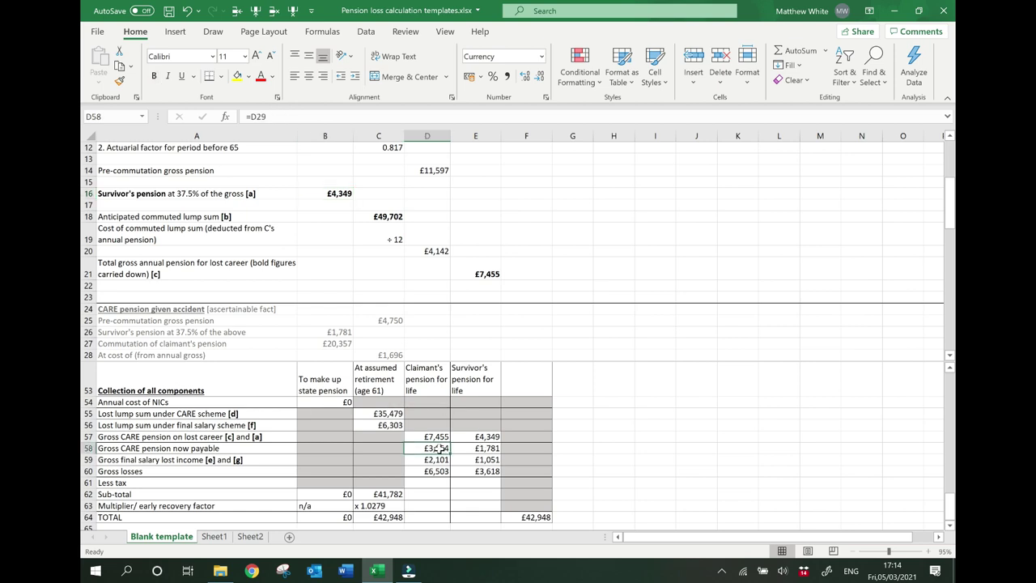
click(394, 333)
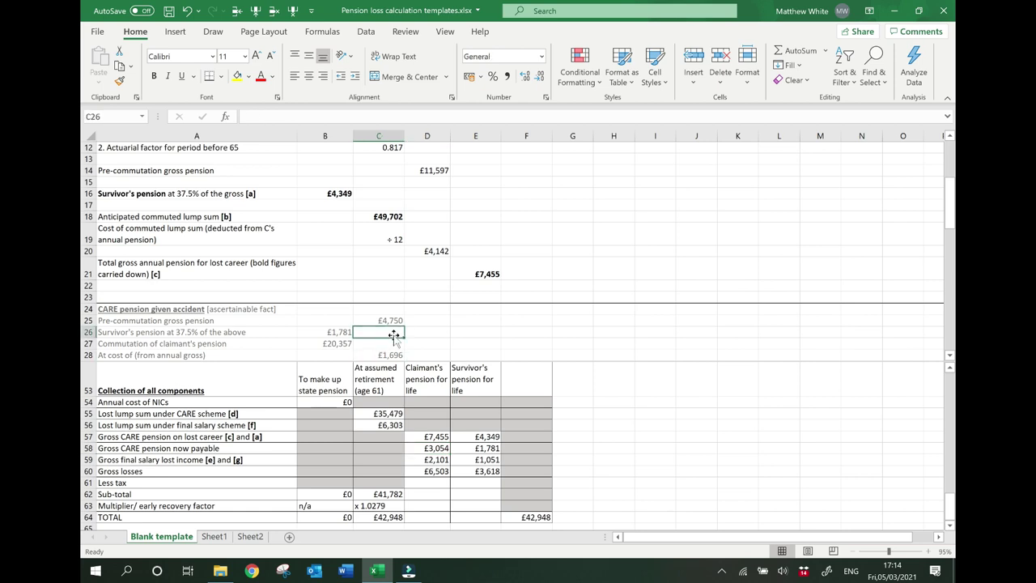
scroll(393, 334, down, 9)
click(378, 262)
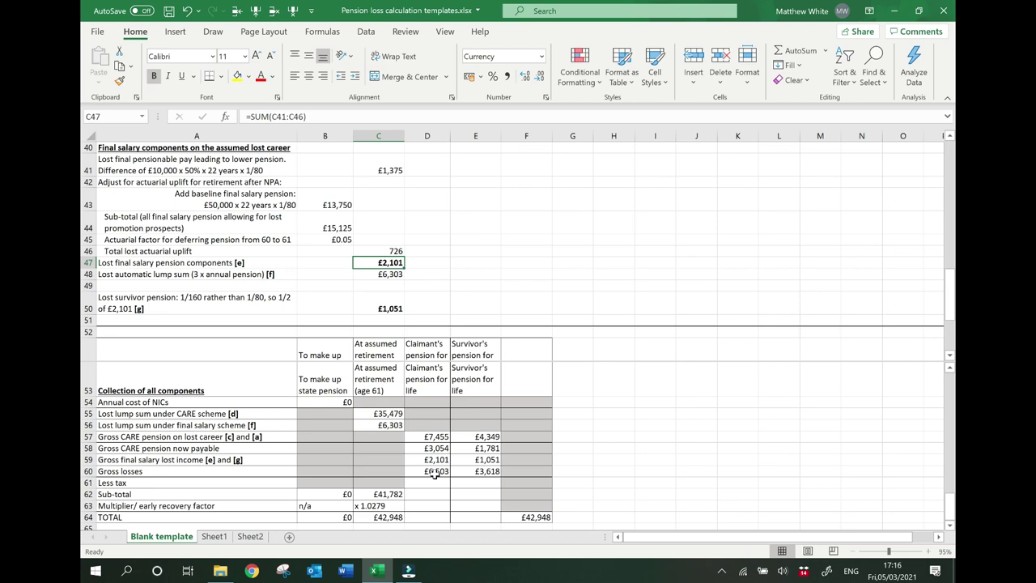
Step: Examine how the claimant's gross losses in D60 are built from the pension components in D57:D59
click(435, 475)
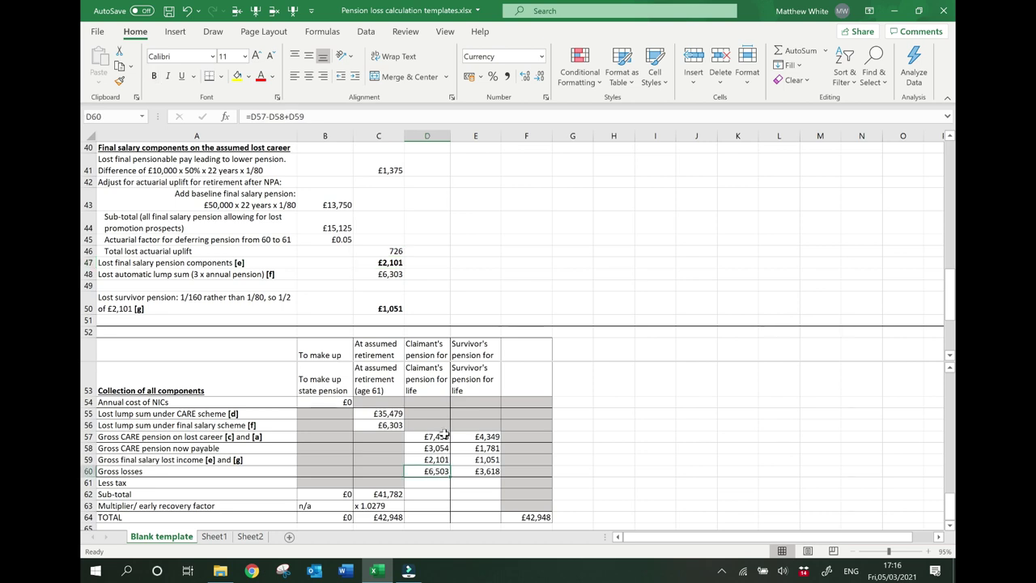
click(433, 438)
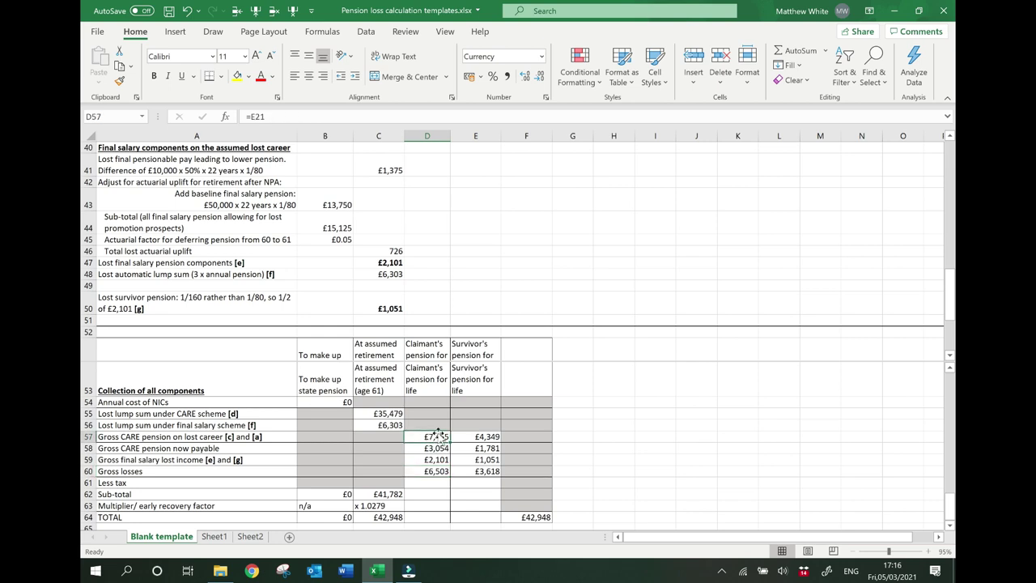
click(436, 479)
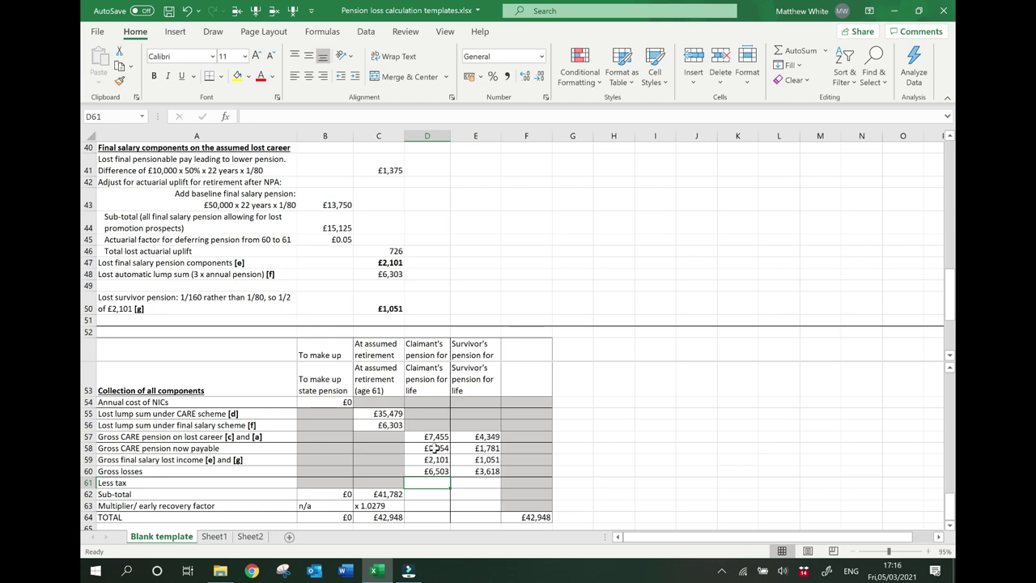
click(426, 472)
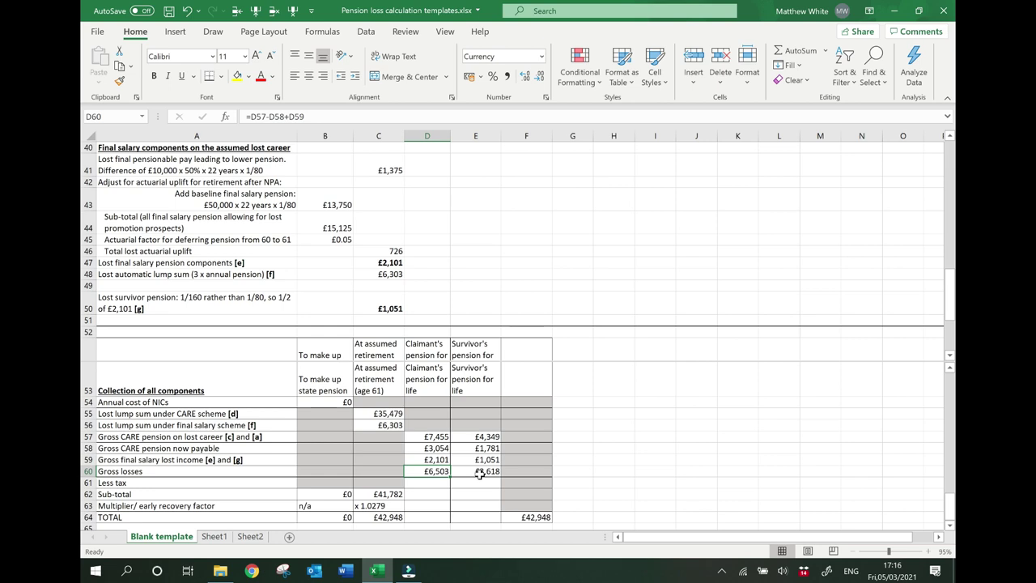
Step: Enter the tax deduction notes in the less tax row: "say x0.8" in D61 and "say 0.8" in E61
click(438, 482)
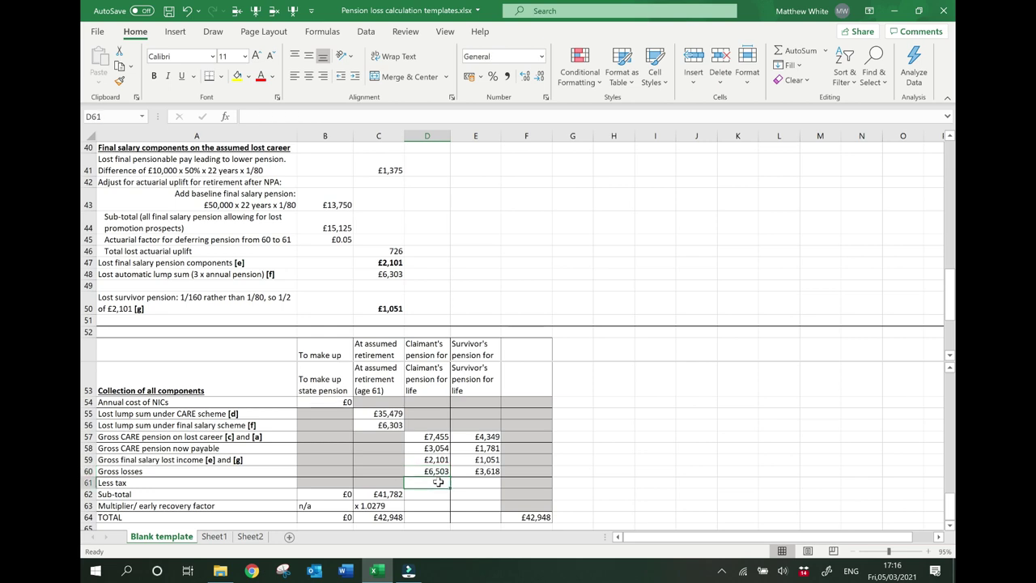
text(say)
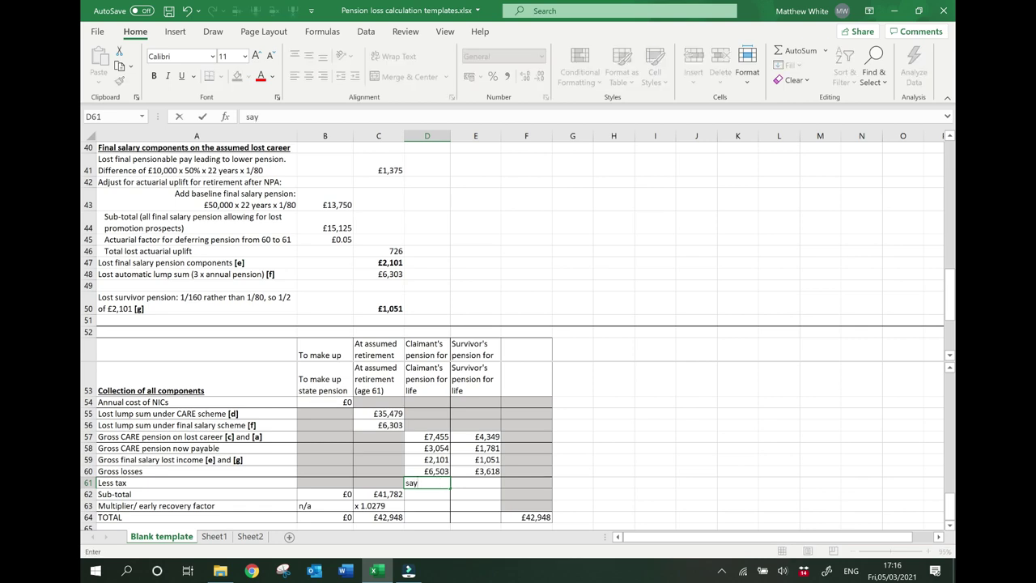
text( 0.8)
key(BackSpace)
key(BackSpace)
key(BackSpace)
text(x0.8)
key(Tab)
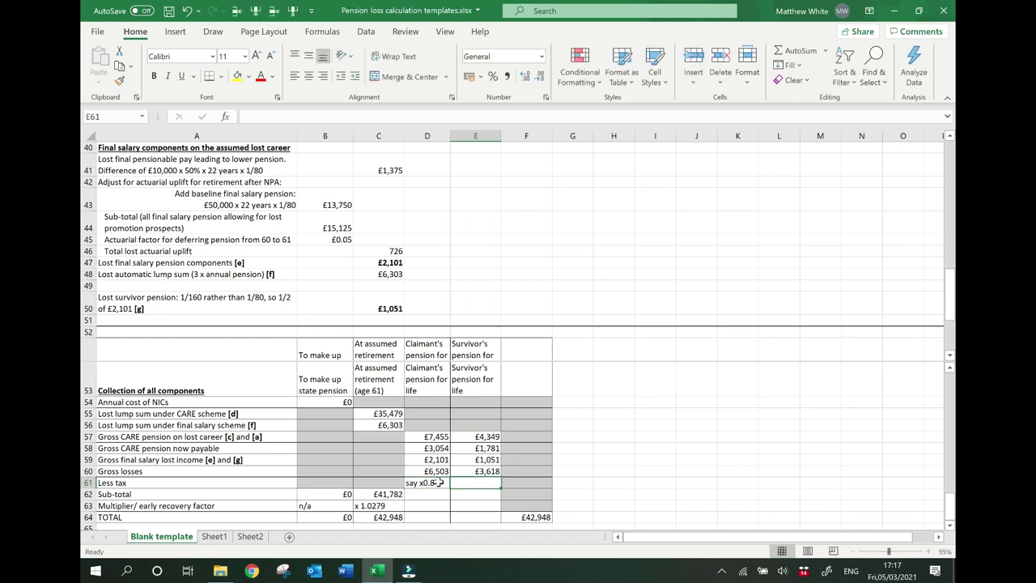
text(say 0.8)
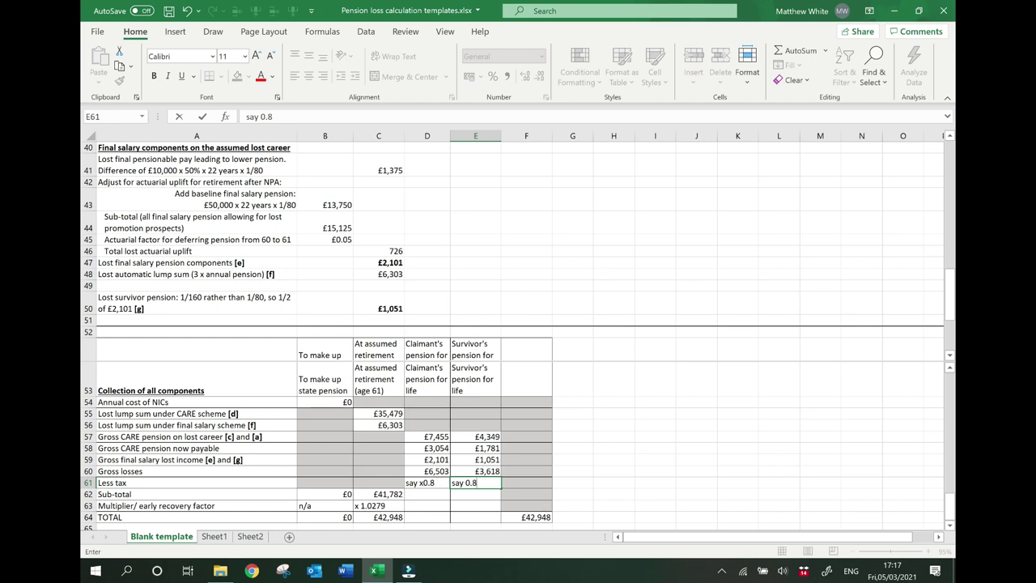
Step: Calculate the claimant's after-tax sub-total in D62 with the formula =D60*0.8
click(434, 492)
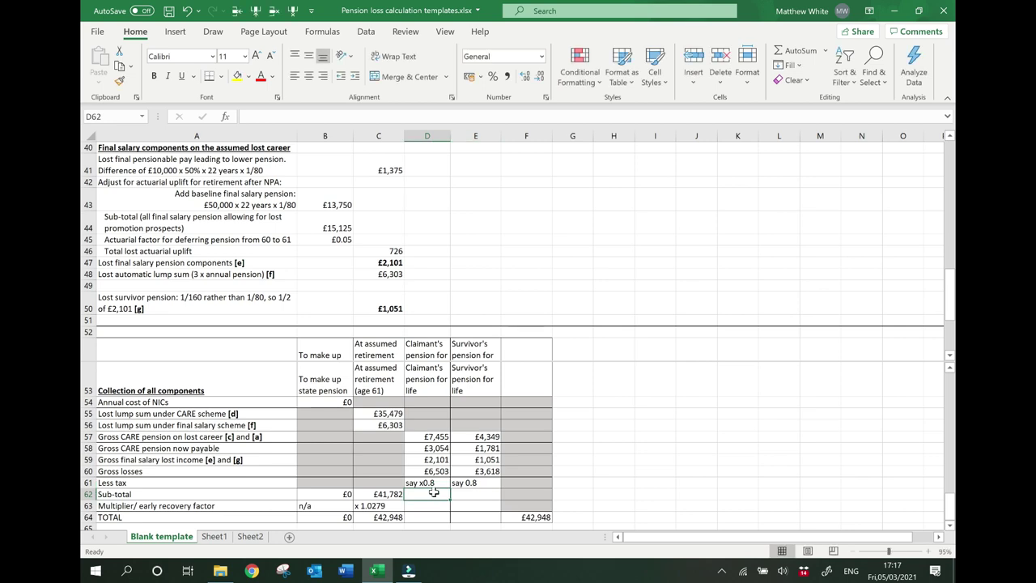
text(=)
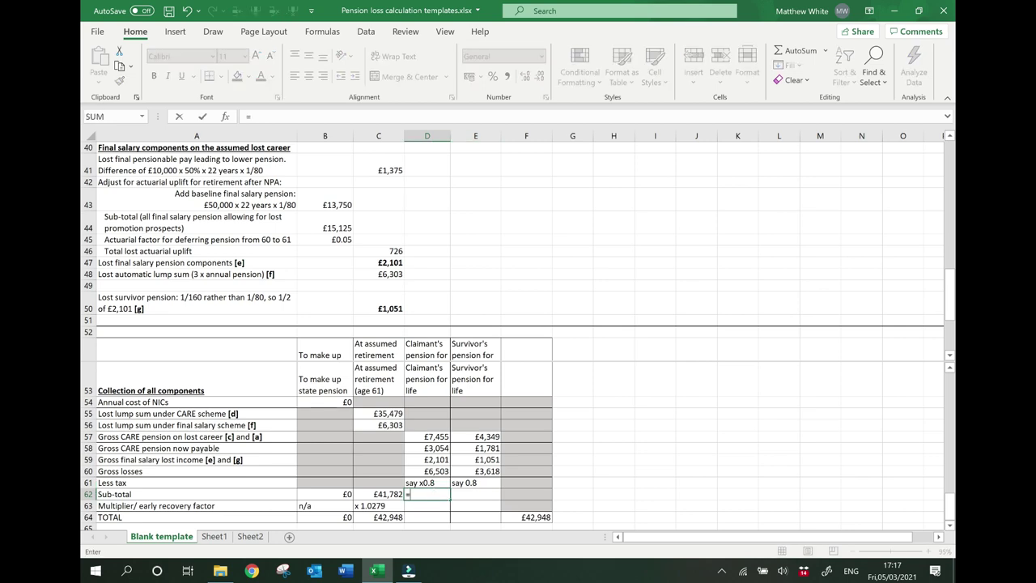
text(d60)
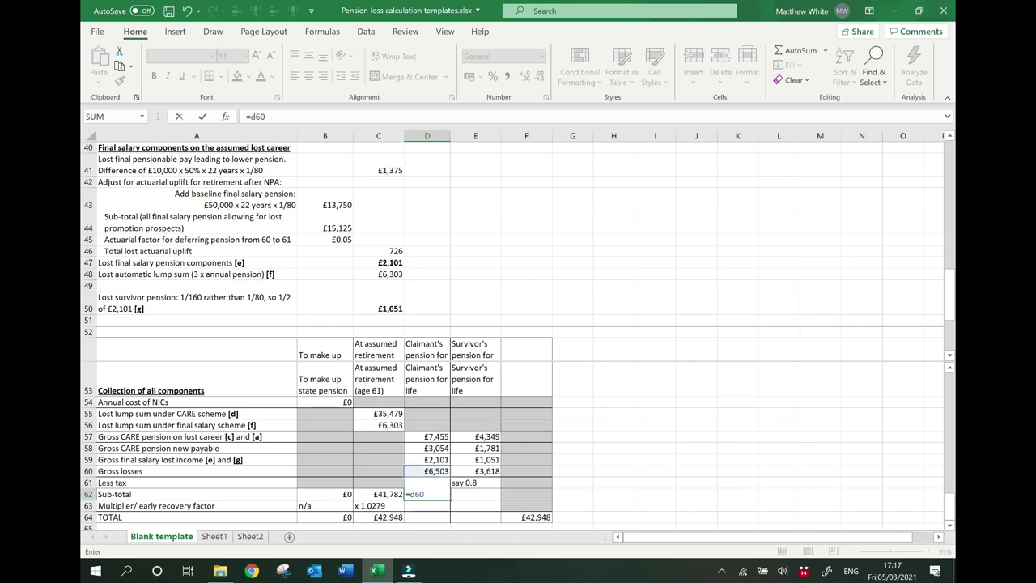
text(*0.8)
key(Return)
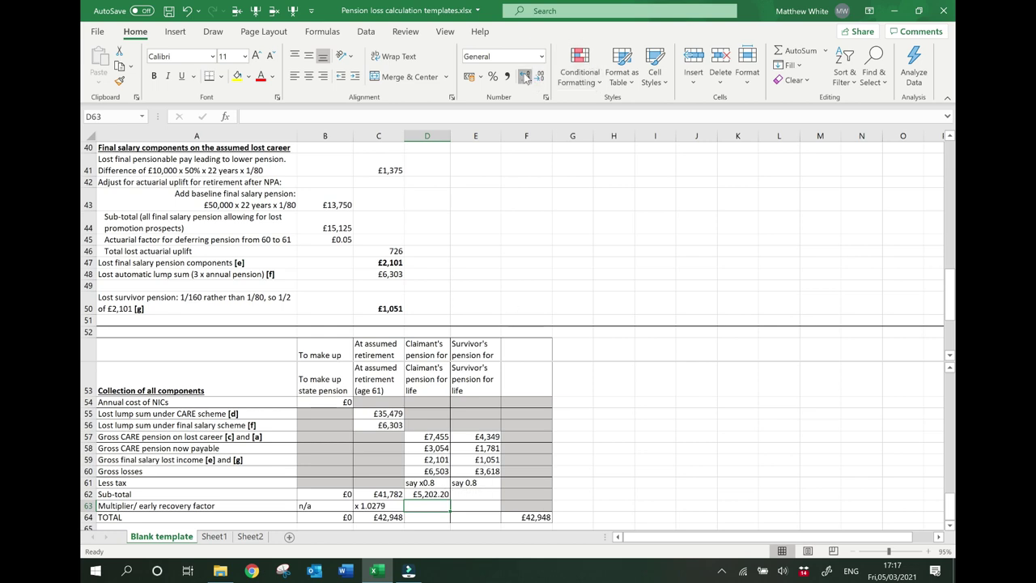
Step: Format the sub-total in D62 to no decimal places and copy it to the survivor's sub-total in E62
click(431, 492)
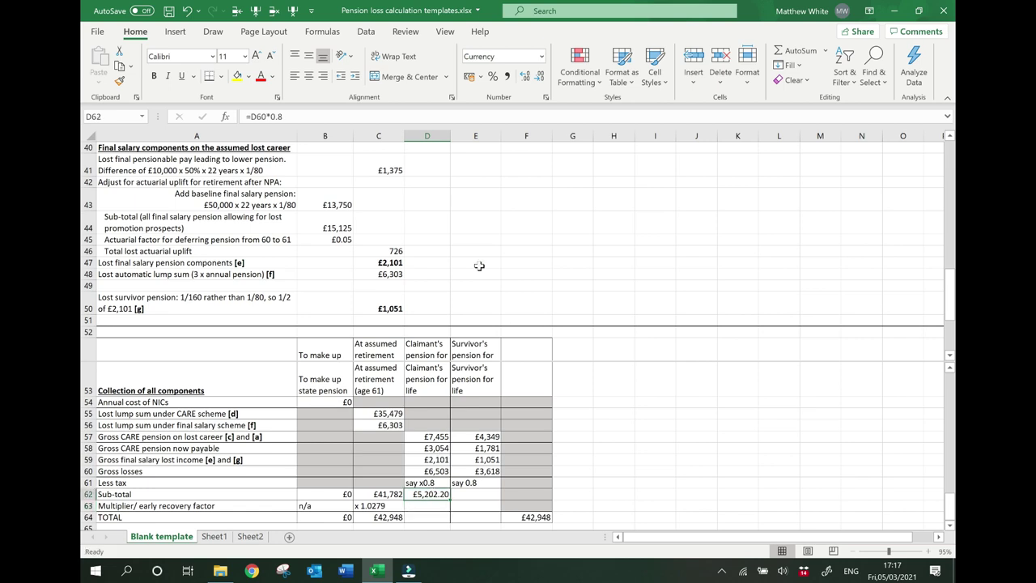
click(524, 81)
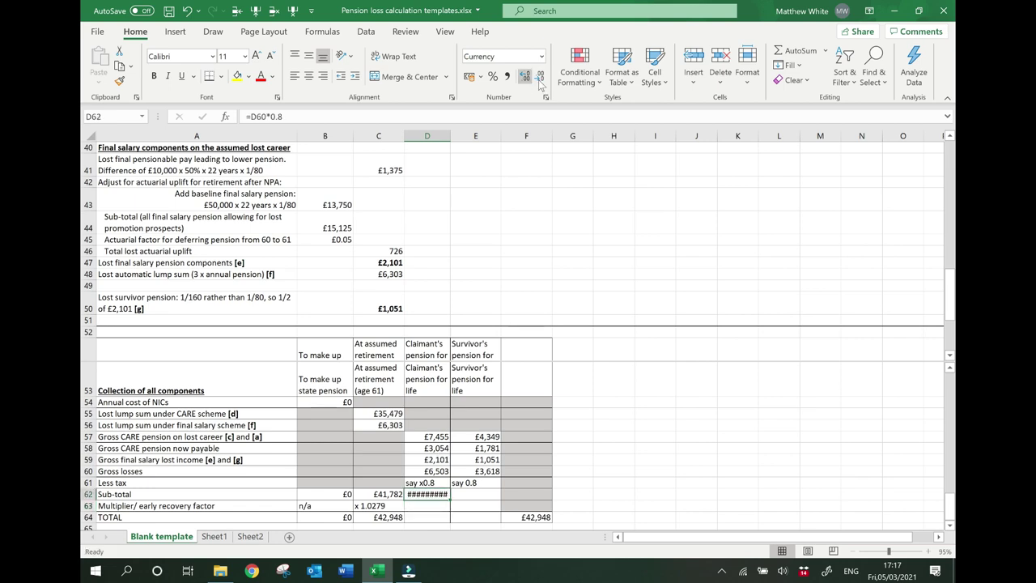
click(539, 78)
click(539, 78)
click(539, 78)
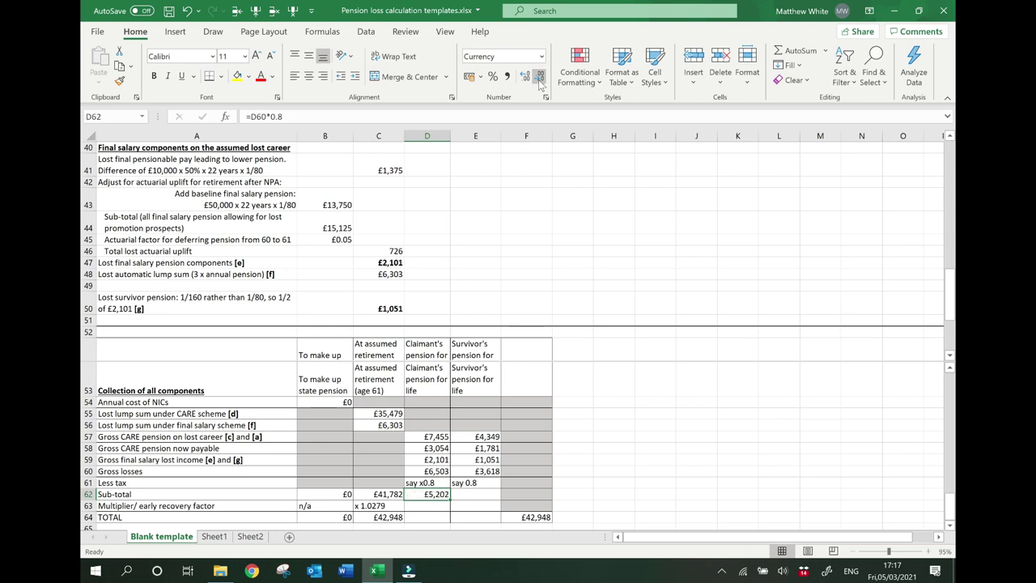
key(ctrl+c)
key(Right)
key(ctrl+v)
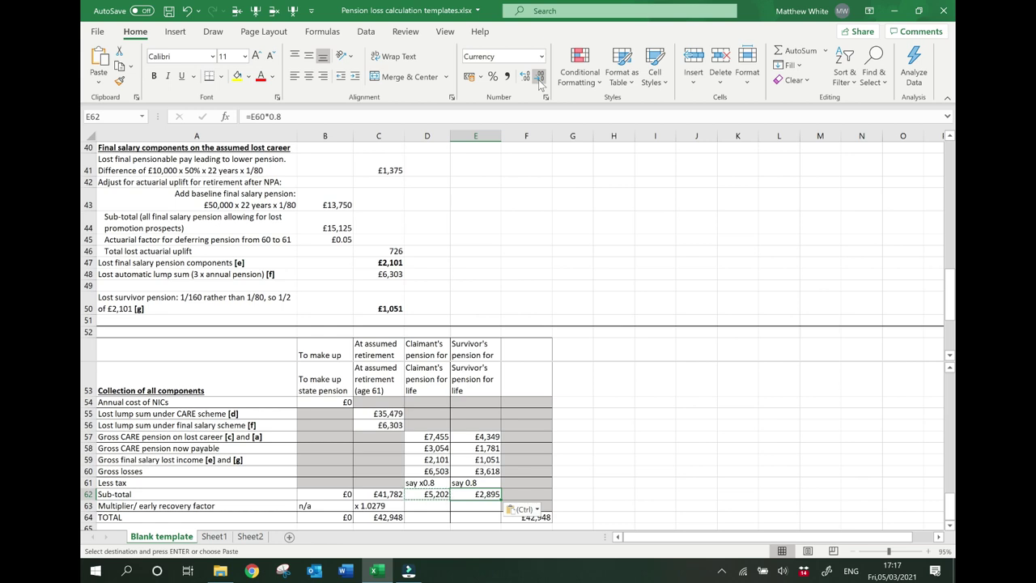
Step: Enter the multipliers in row 63: "x25.32" for the claimant in D63 and "x6.28" for the survivor in E63
key(Down)
key(Left)
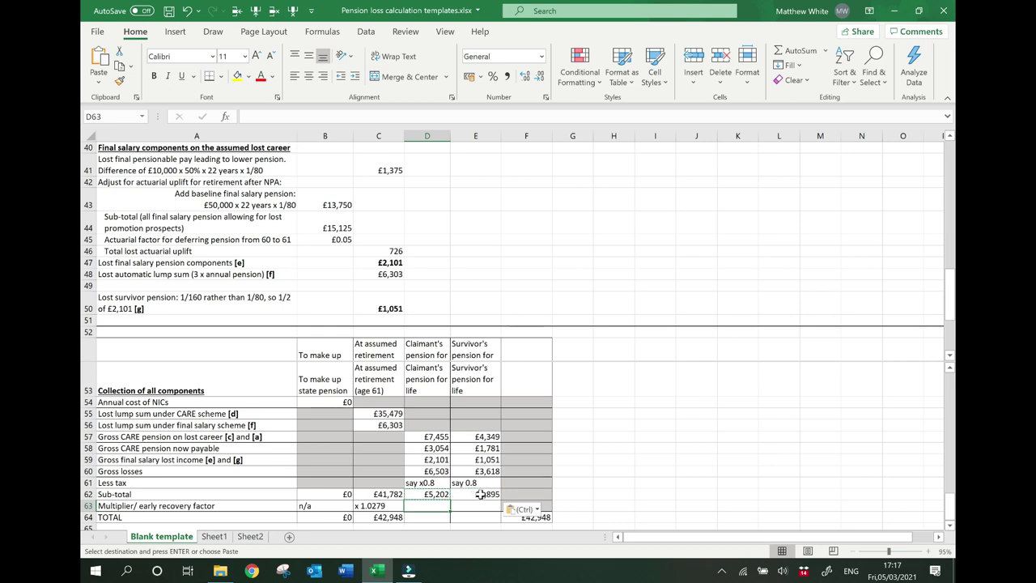
scroll(481, 494, down, 1)
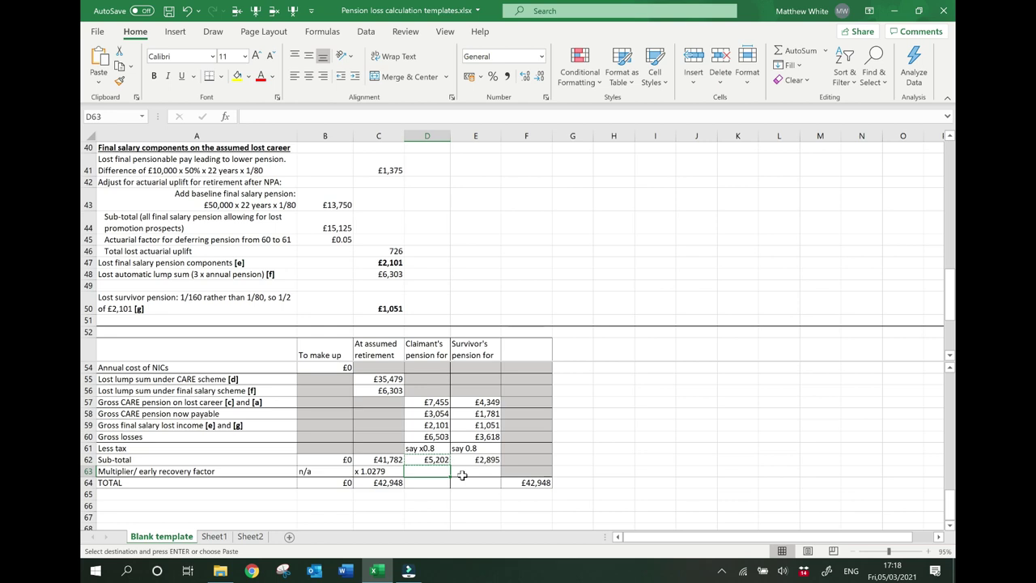
text(x25.32)
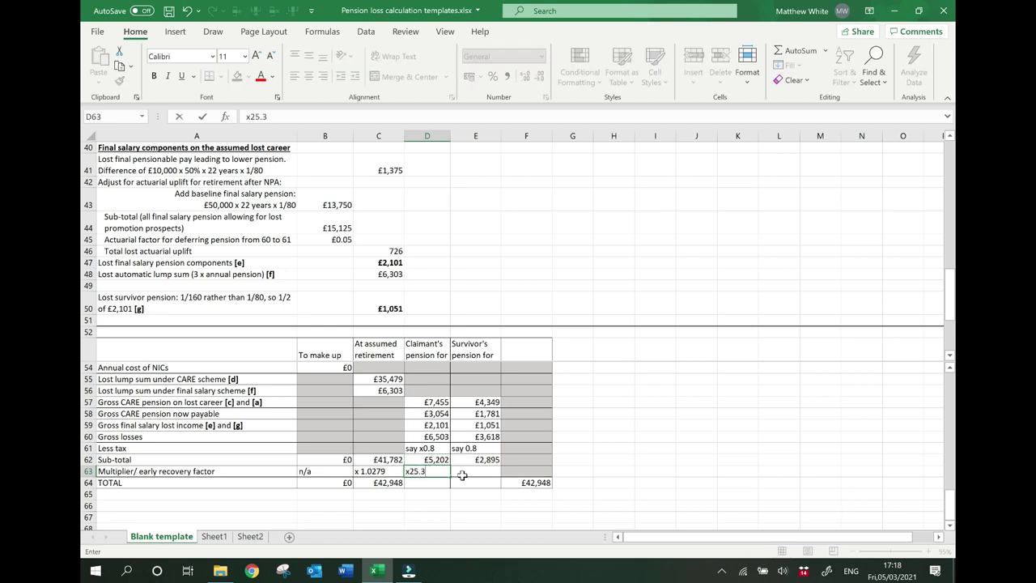
click(462, 475)
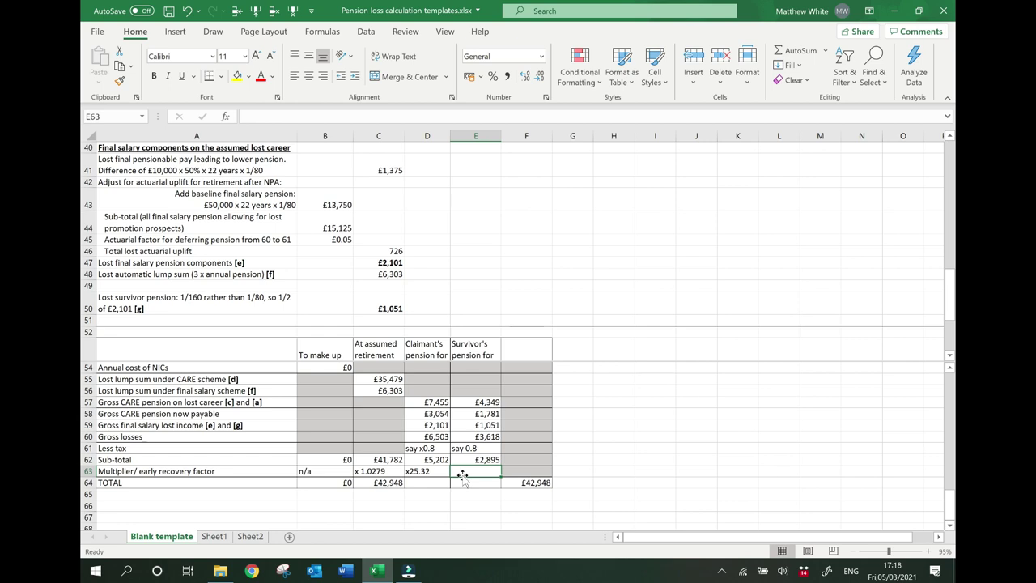
text(x6.28)
key(Return)
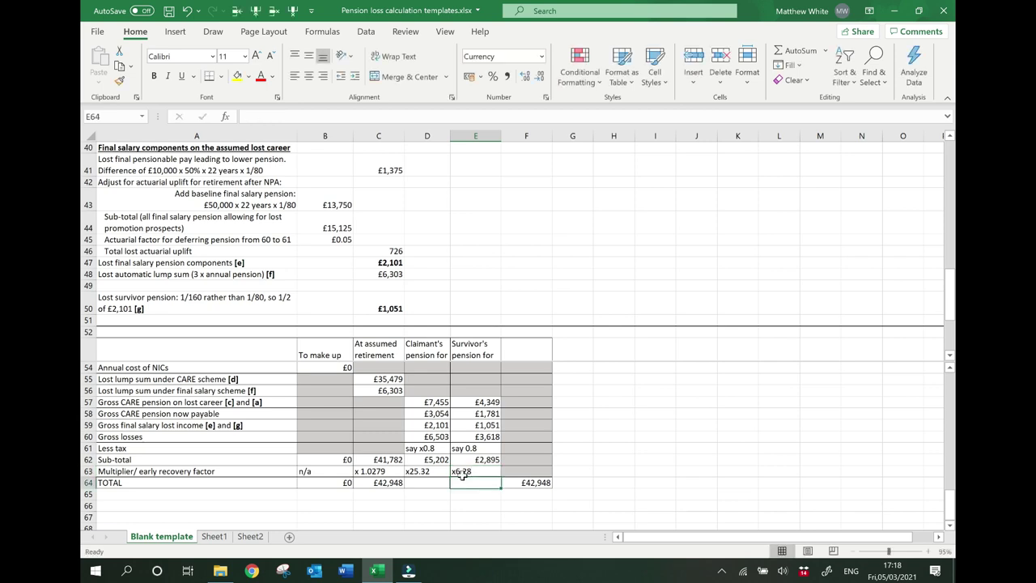
Step: Calculate the total for the claimant's pension in D64 with the formula =D62*25.32
key(Left)
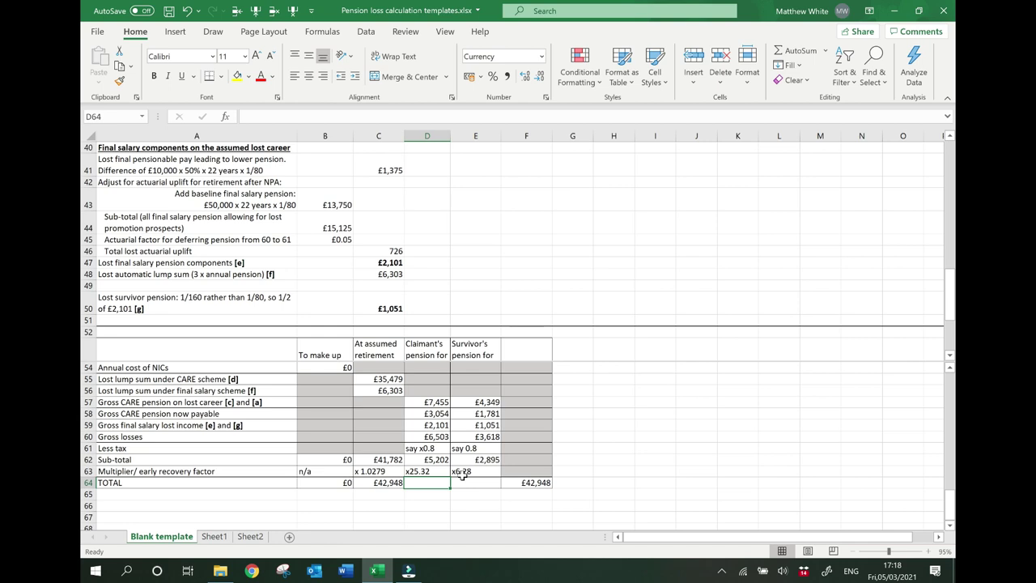
text(=)
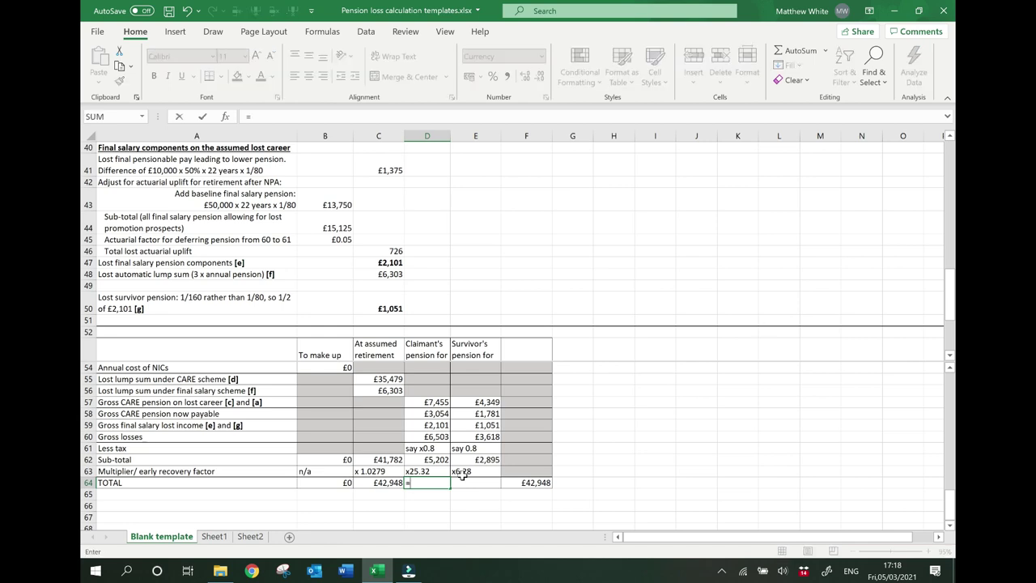
text(d)
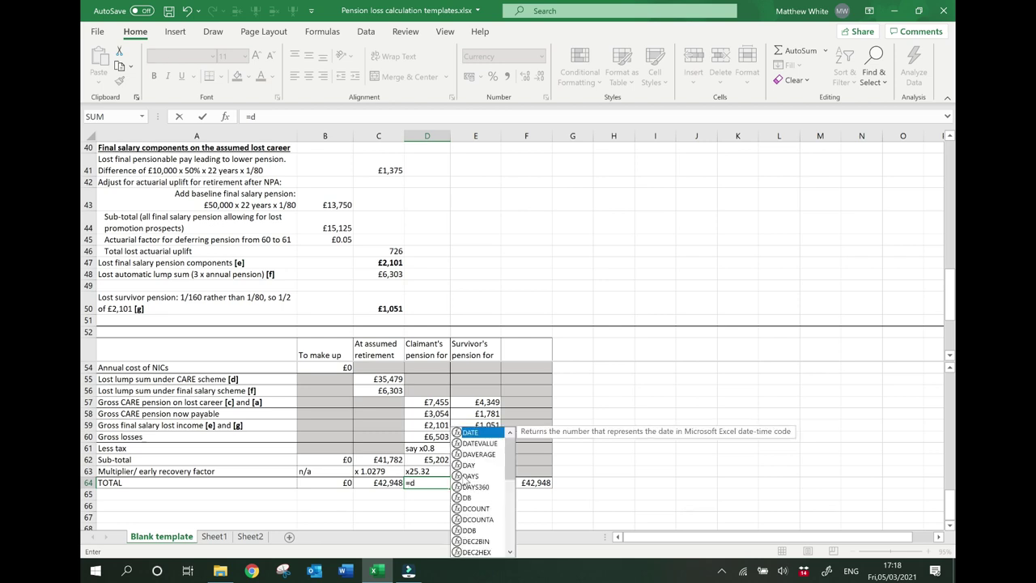
text(62)
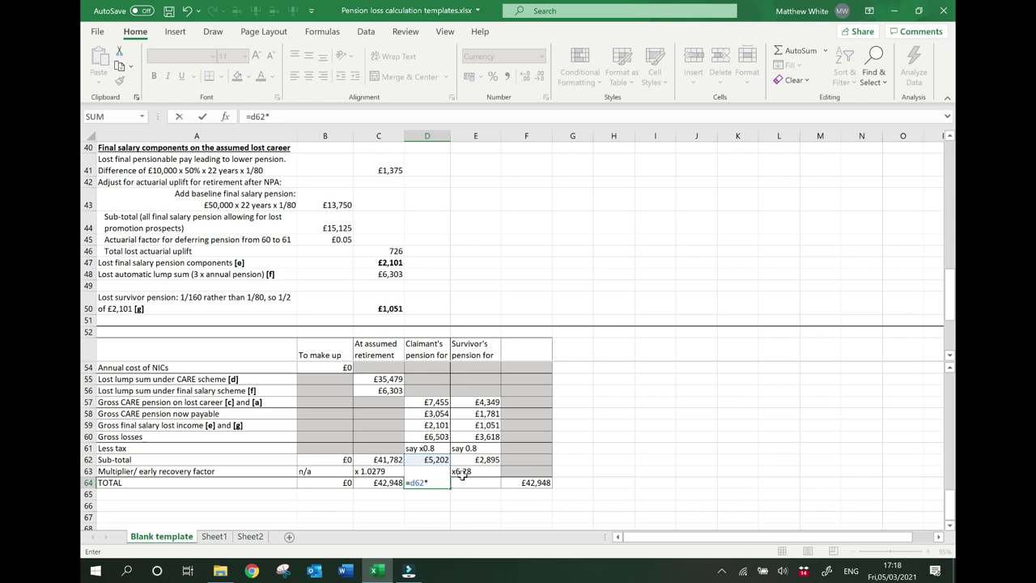
text(*25.32)
key(Return)
key(Up)
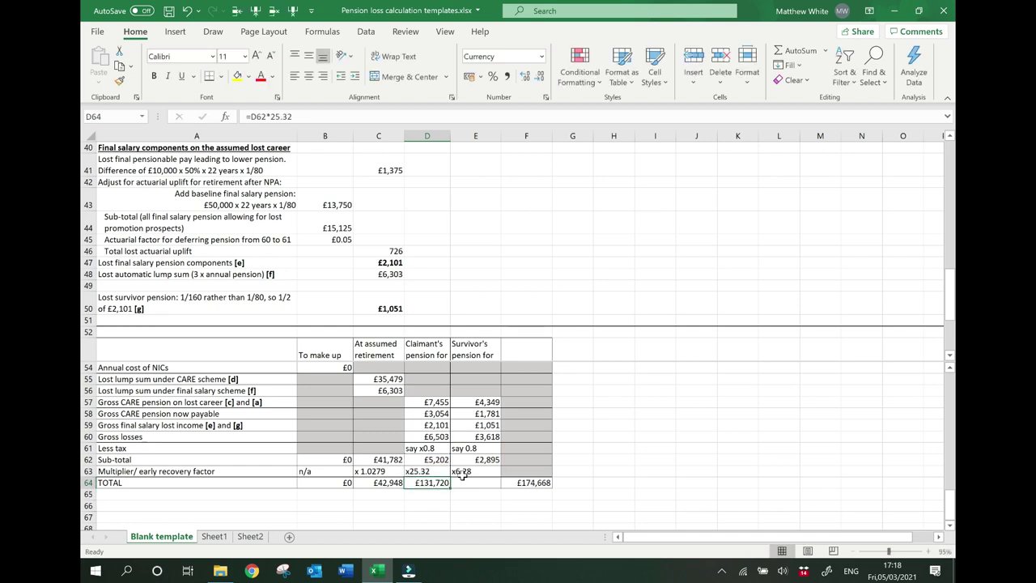
Step: Calculate the survivor's pension total in E64 with the formula =E62*6.28, and check the formula of the overall total in F64
click(464, 481)
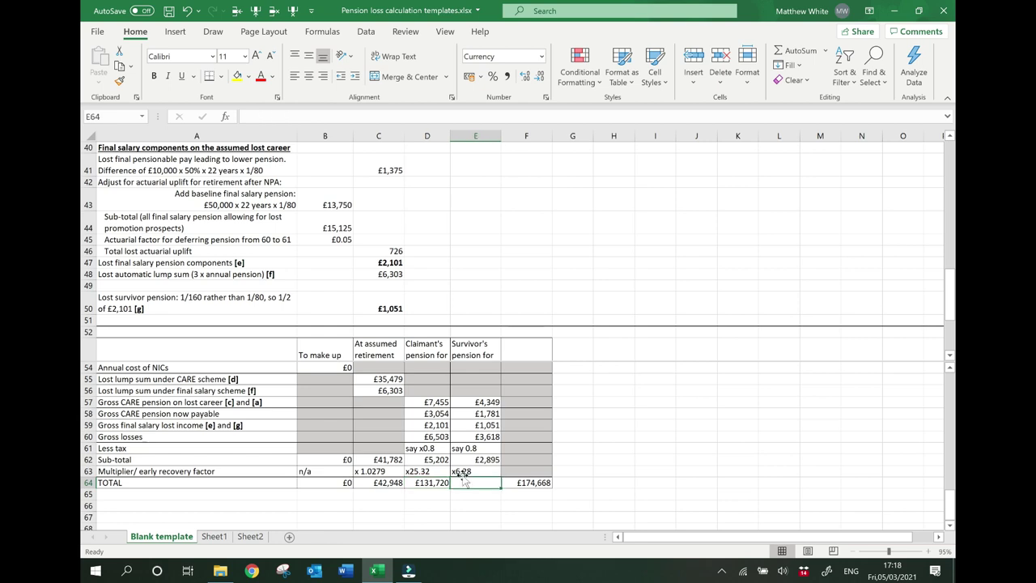
text(=)
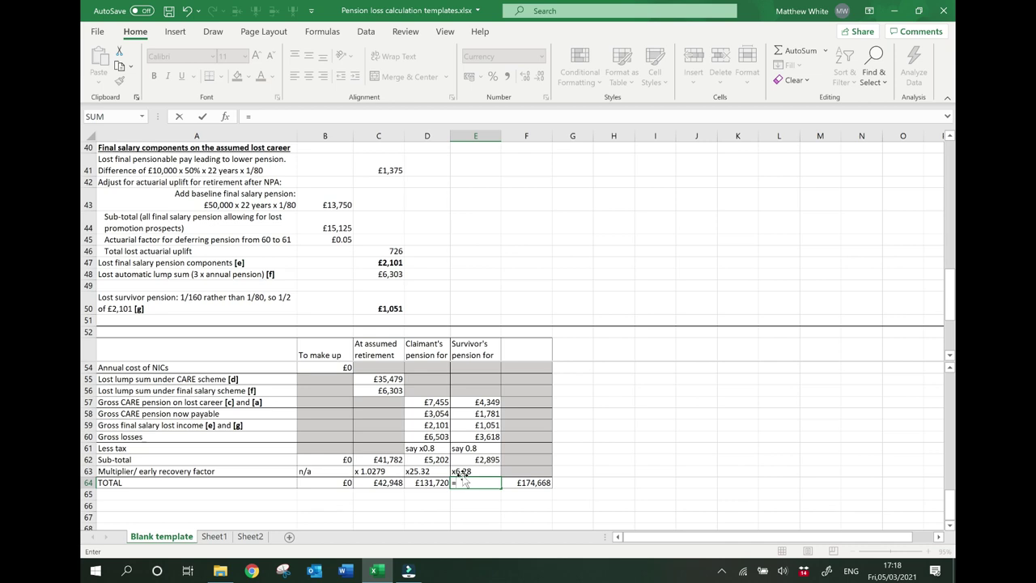
text(e)
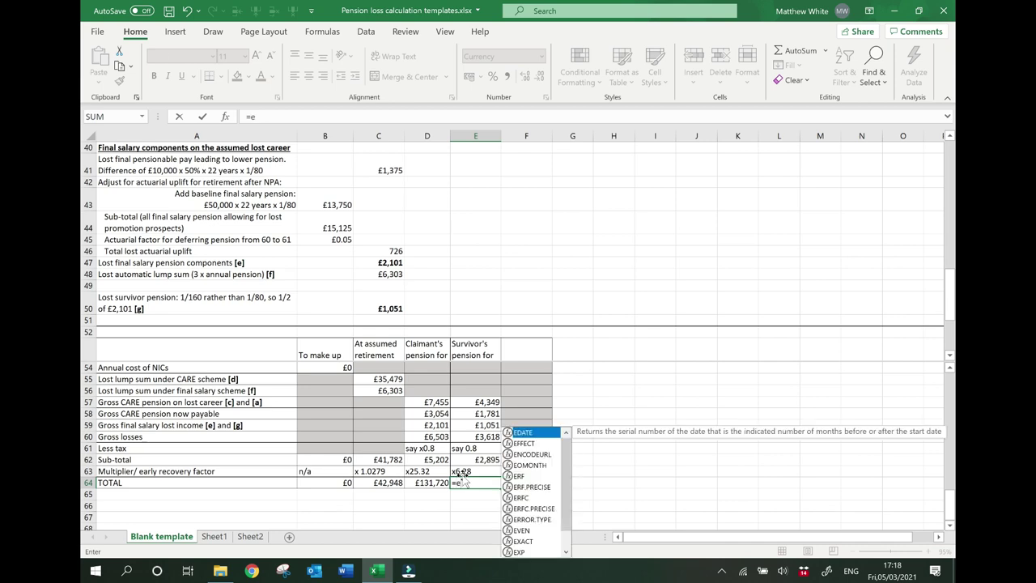
text(62)
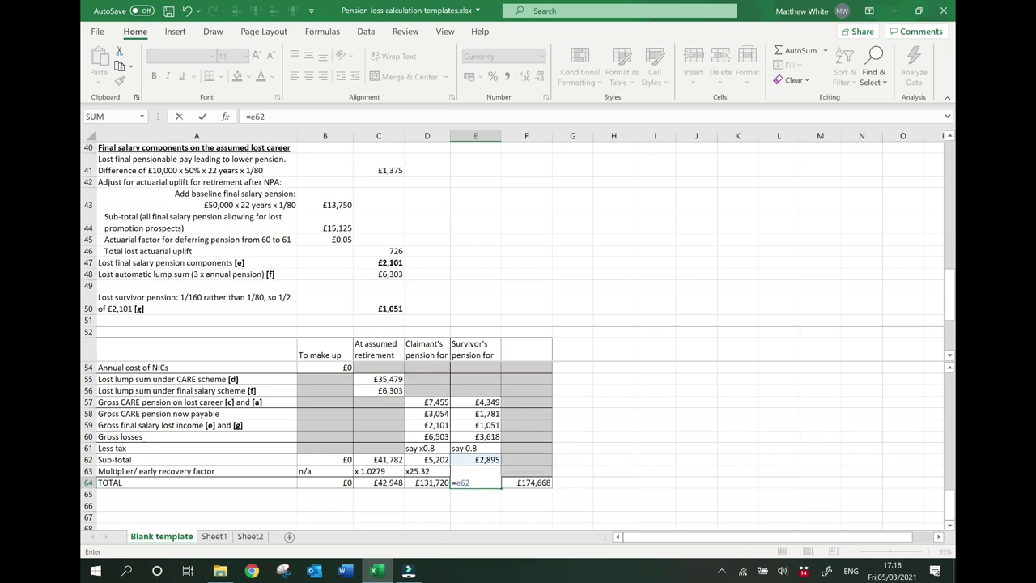
text(*6.28)
key(Return)
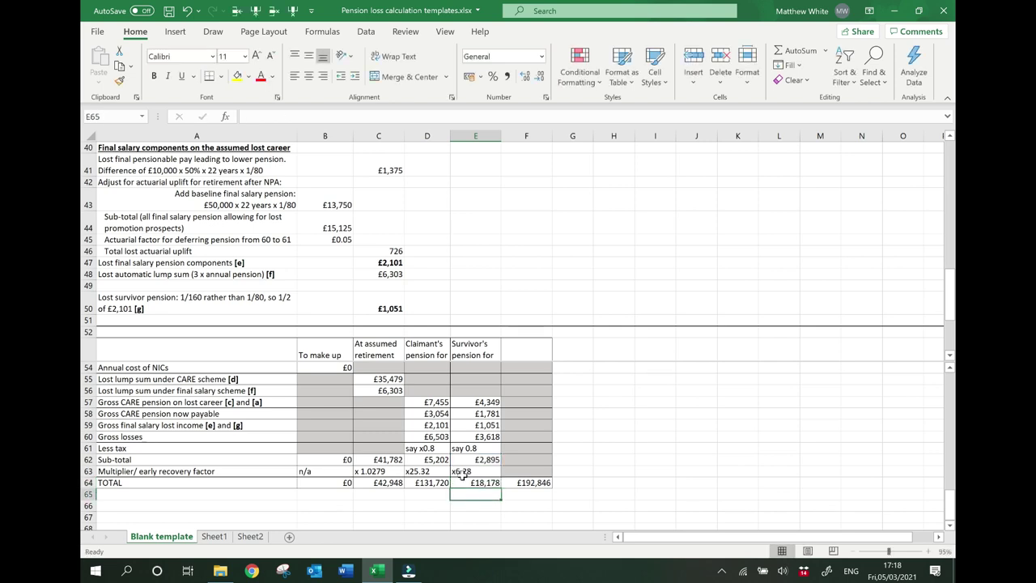
click(463, 480)
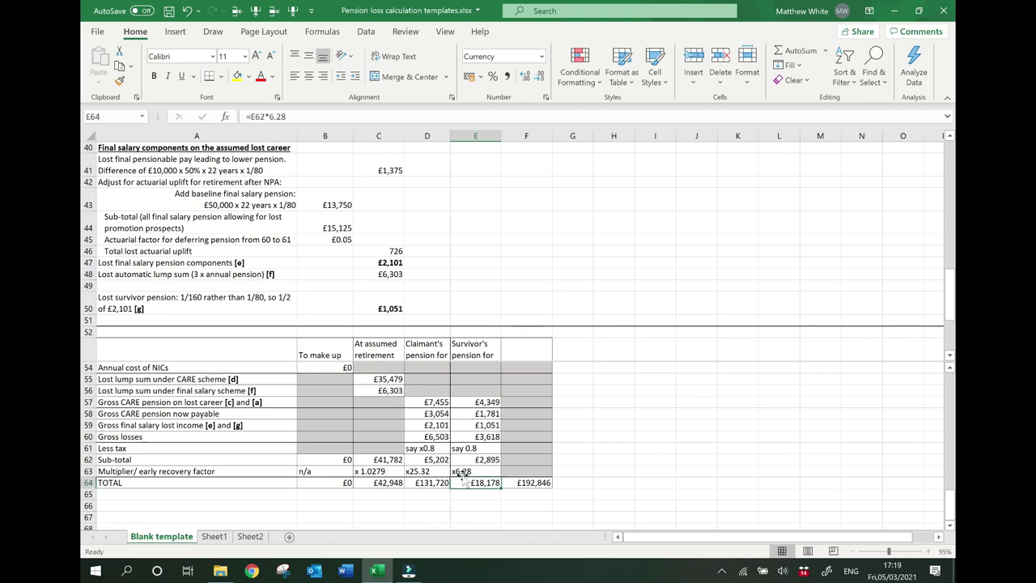
click(510, 483)
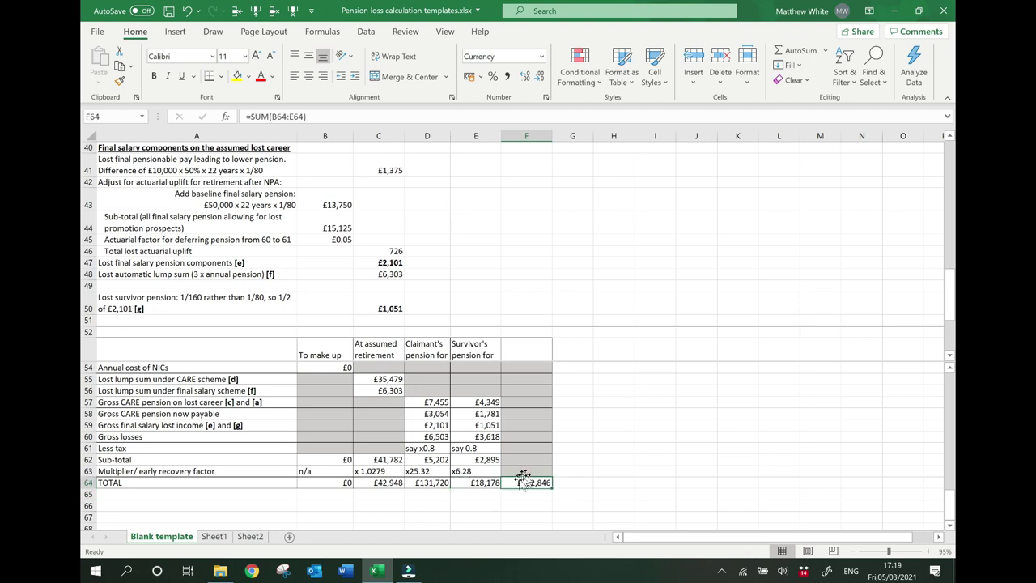
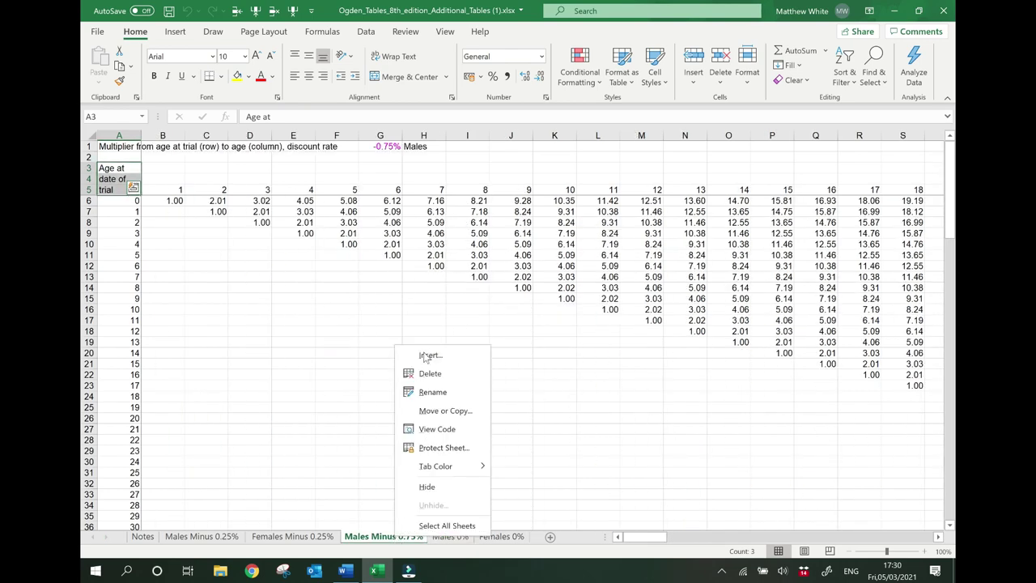
Step: Delete the Males Minus 0.75% sheet from the Ogden additional tables workbook
click(429, 375)
click(500, 321)
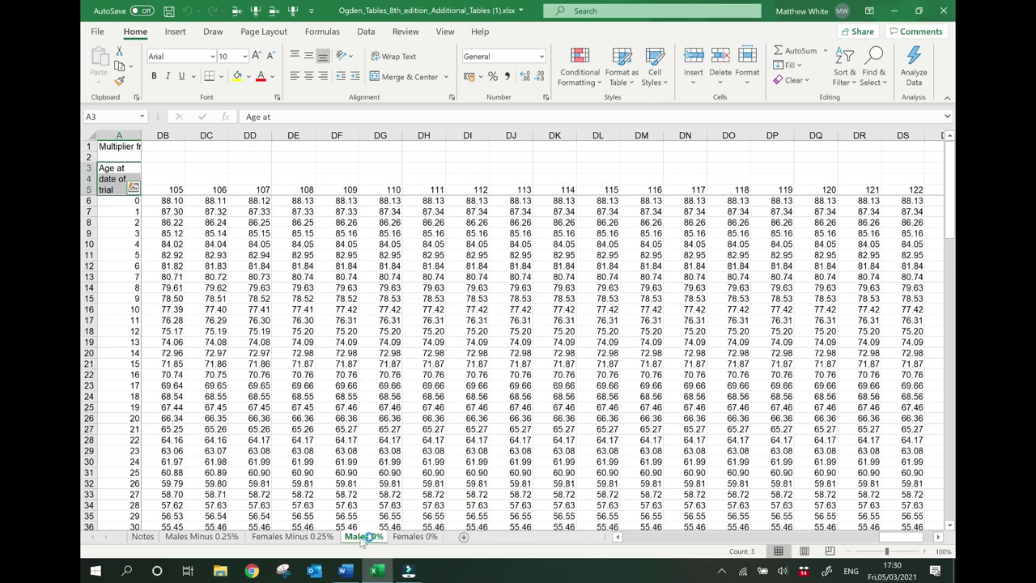
Step: Go back to the first age columns of the multiplier table on the Males 0% sheet
ctrl+click(229, 539)
ctrl+click(227, 538)
scroll(197, 363, down, 4)
scroll(199, 361, up, 3)
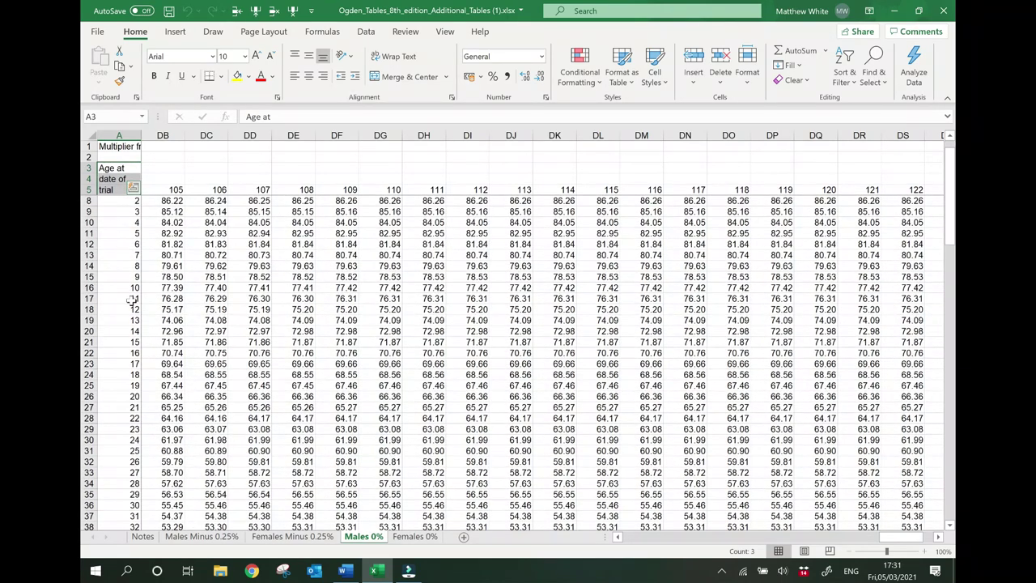
click(188, 181)
key(Left)
key(Left)
key(Left)
key(Left)
key(Left)
key(Left)
key(Left)
key(Left)
key(Left)
key(Left)
key(Left)
key(Left)
key(Left)
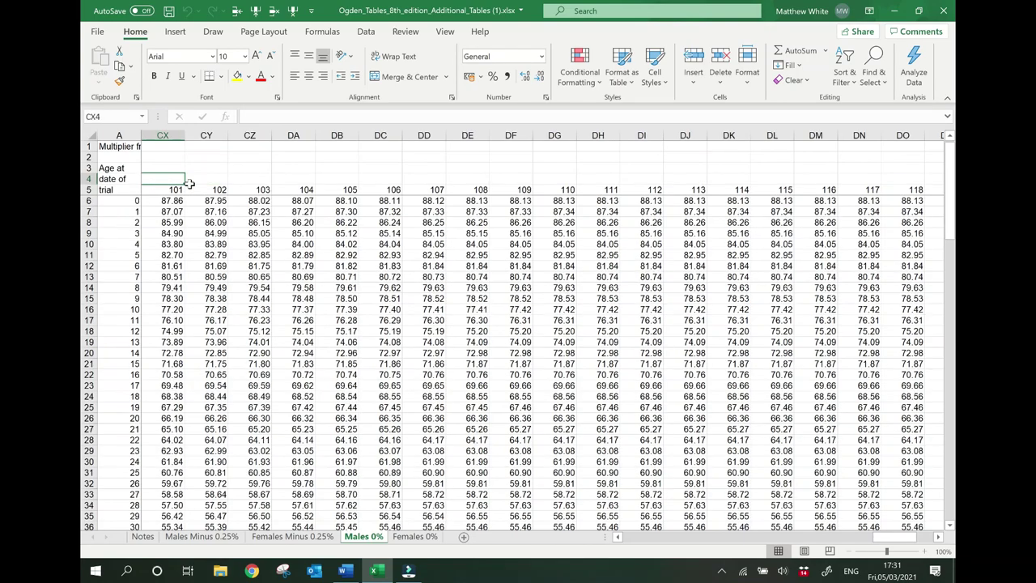
key(Left)
key(Left)
key(Left)
key(Left)
key(Left)
key(Left)
key(Left)
key(Left)
key(Left)
key(Left)
key(Left)
key(Left)
key(Left)
key(Left)
key(Left)
key(Left)
key(Left)
key(Left)
key(Left)
key(Left)
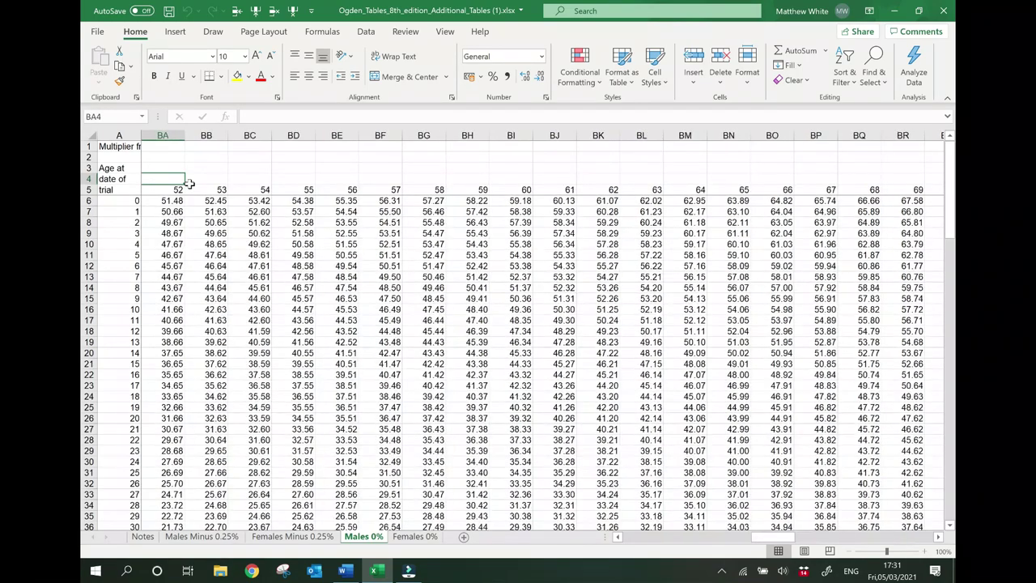
key(Left)
key(Left)
key(Left)
key(Left)
key(Left)
key(Left)
key(Left)
key(Left)
key(Left)
key(Left)
key(Left)
key(Left)
key(Left)
key(Left)
key(Left)
key(Left)
key(Left)
key(Left)
key(Left)
key(Left)
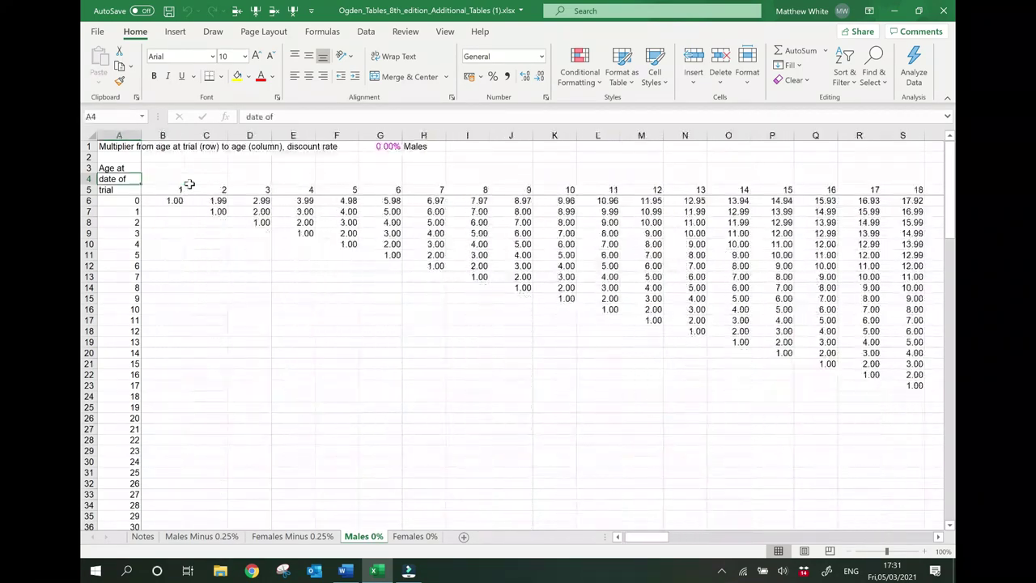
Step: Examine how the first multipliers on the Males 0% sheet relate age at trial to the age columns
key(Down)
key(Down)
key(Down)
key(Right)
key(Right)
key(Right)
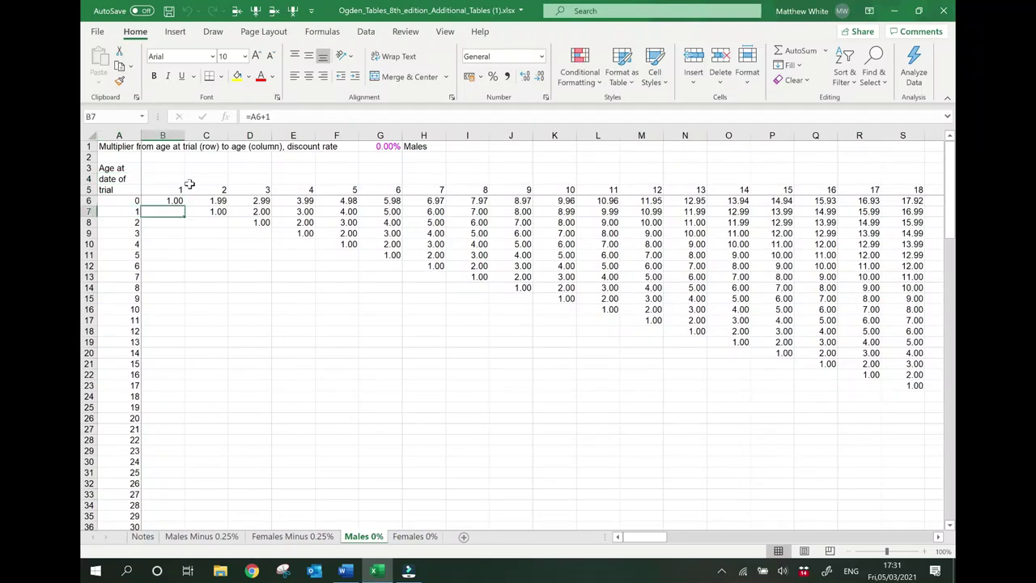
key(Left)
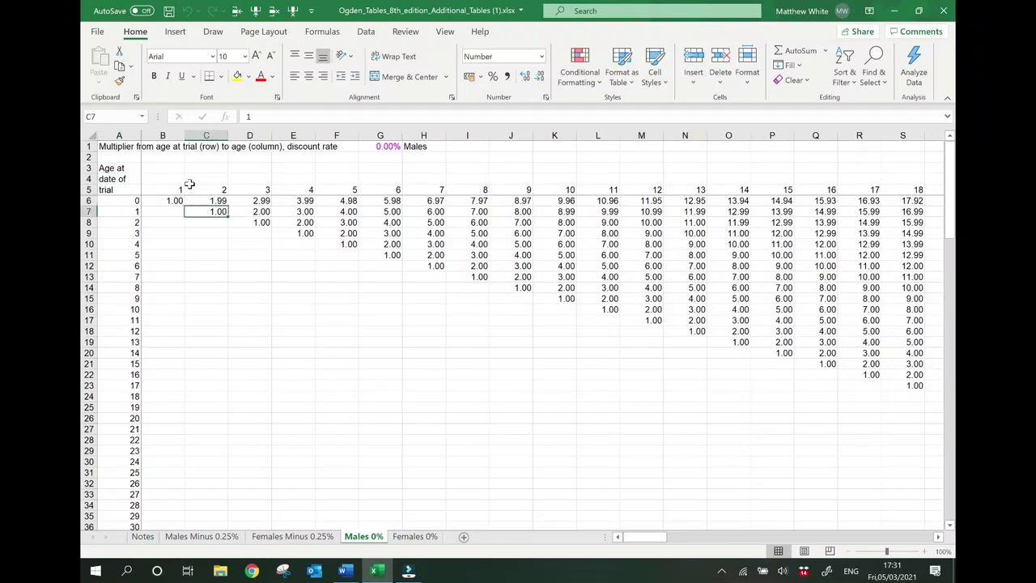
key(Right)
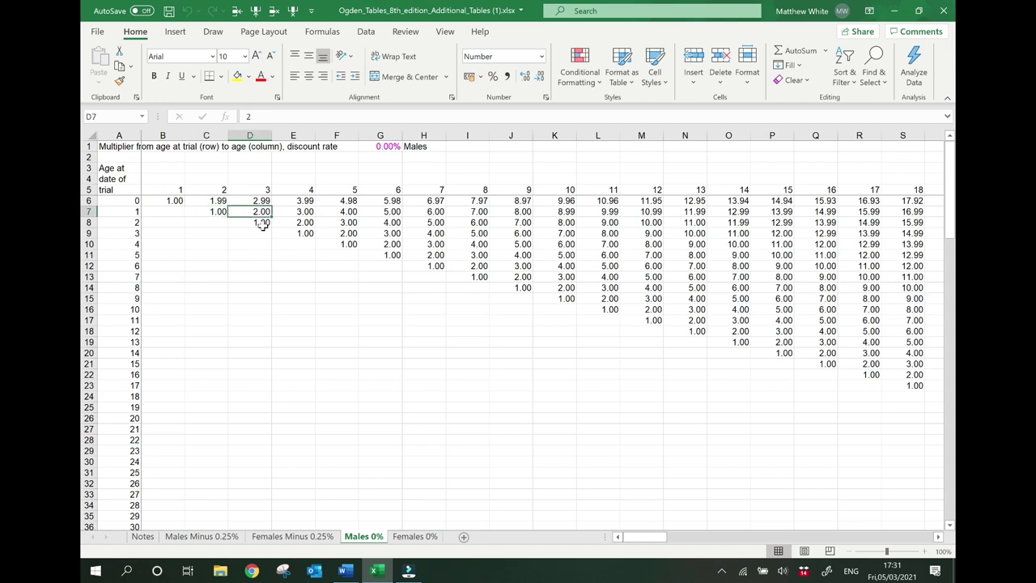
key(Down)
key(Down)
key(Down)
key(Down)
key(Down)
key(Down)
key(Down)
key(Down)
key(Down)
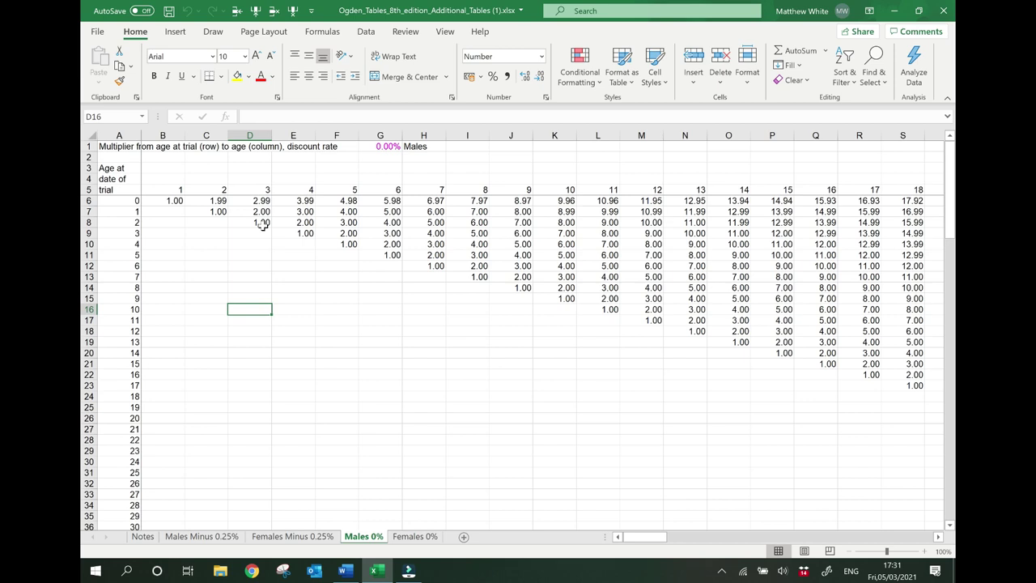
Step: Highlight the whole row for age 30 at date of trial in yellow on the Males 0% sheet
key(Down)
key(Down)
key(Down)
key(Down)
key(Down)
key(Down)
key(Down)
key(Down)
key(Down)
key(Down)
key(Down)
key(Down)
key(Down)
key(Down)
key(Down)
key(Down)
key(Down)
key(Down)
key(Down)
key(Down)
key(Up)
key(Left)
key(Left)
key(Left)
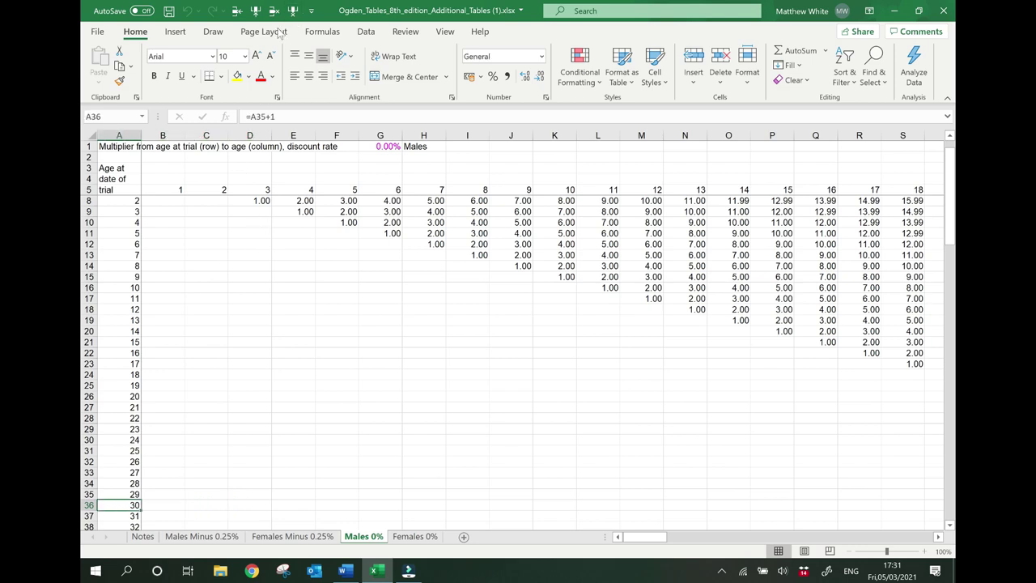
click(88, 505)
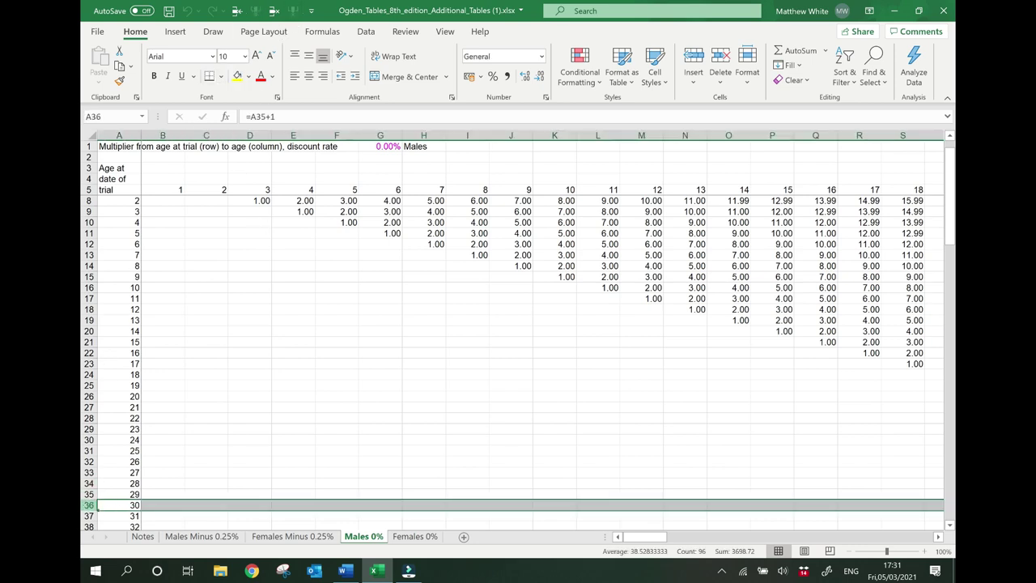
click(238, 76)
Step: Examine the multipliers along the highlighted age 30 row through to the age 125 column
key(ctrl+Right)
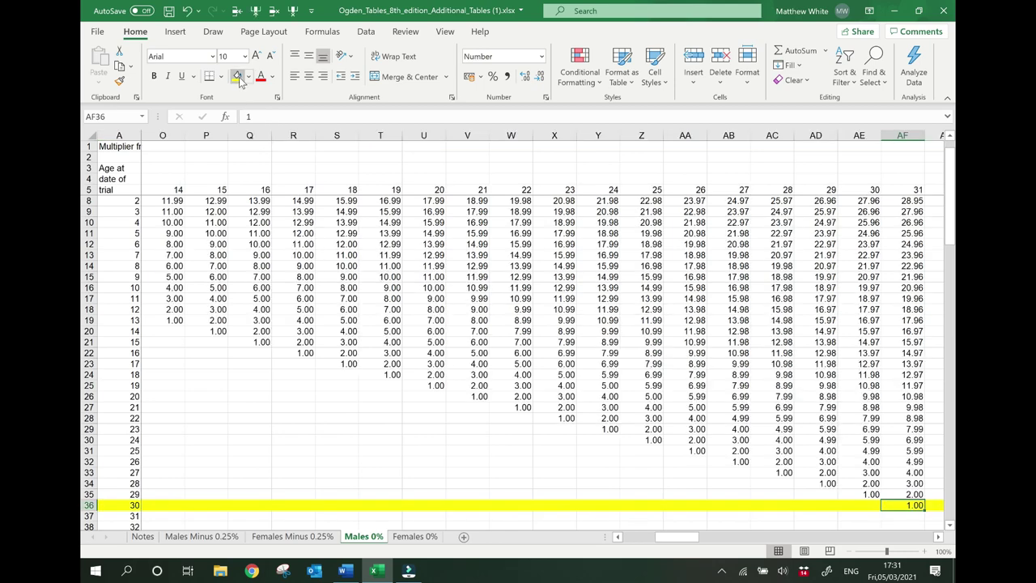
key(ctrl+Right)
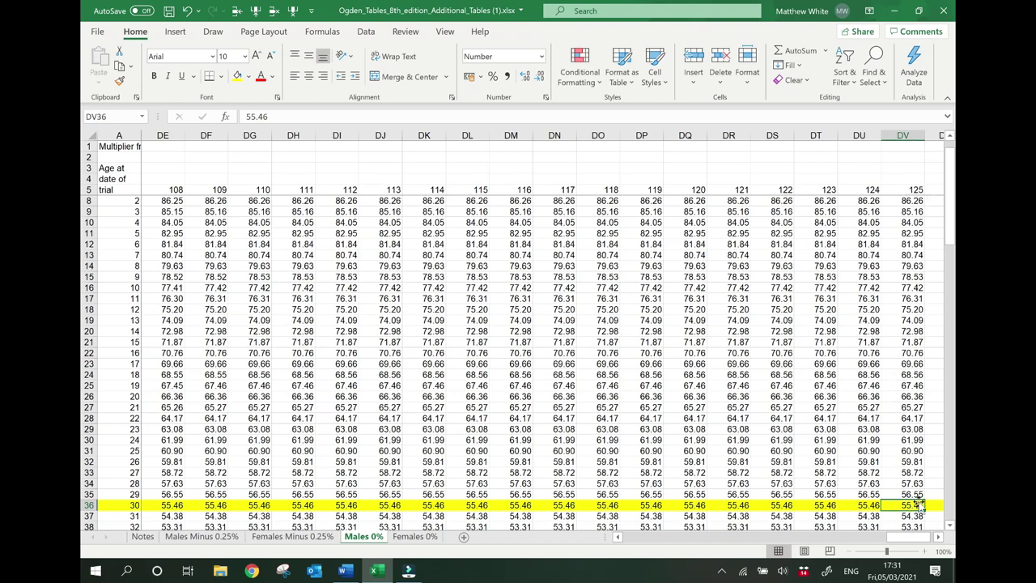
key(Left)
key(Left)
key(Left)
key(Left)
key(Left)
key(Left)
key(Left)
key(Left)
key(Left)
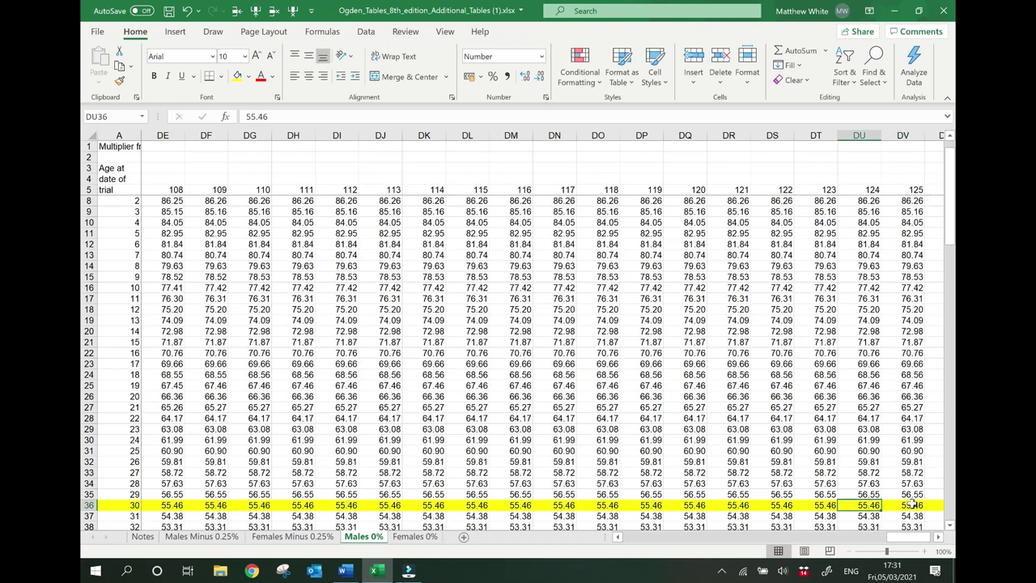
key(Left)
key(Left)
key(Left)
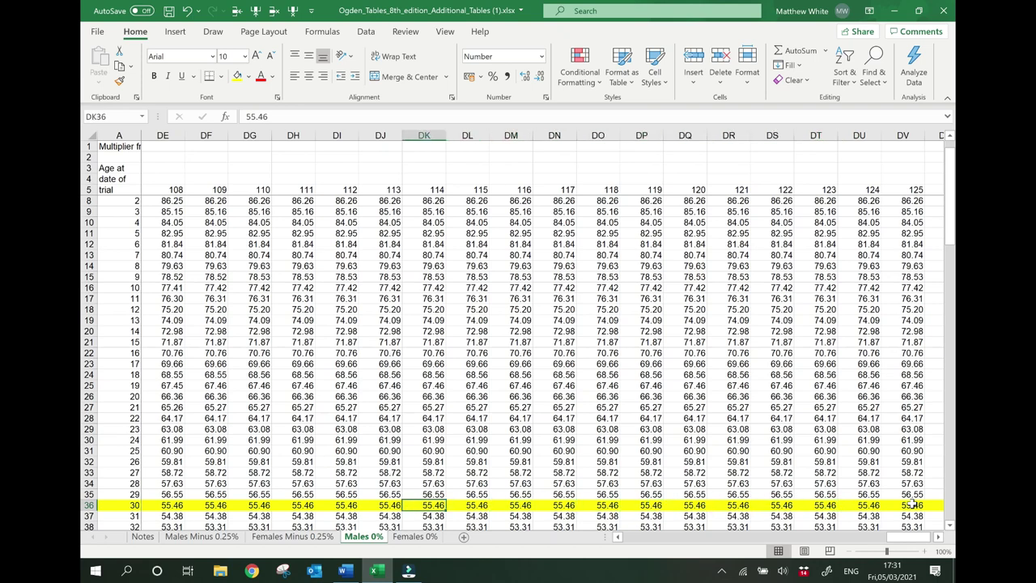
key(Right)
key(Right)
key(Right)
key(Right)
key(Right)
key(Right)
key(Right)
key(Right)
key(Right)
key(Right)
key(Right)
key(Right)
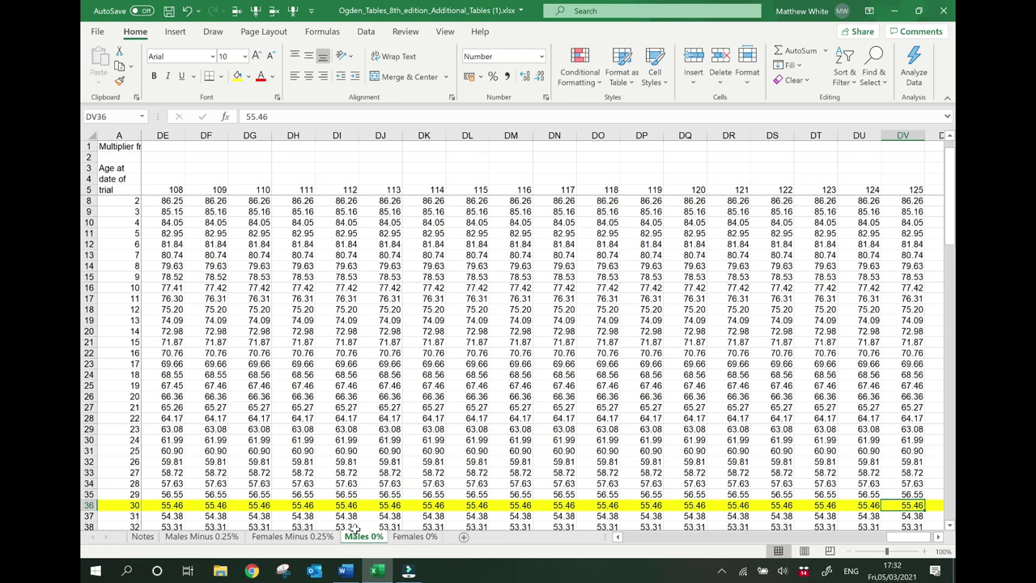
Step: Insert a blank row between ages 52 and 53 in the table on the Females Minus 0.25% sheet
click(273, 539)
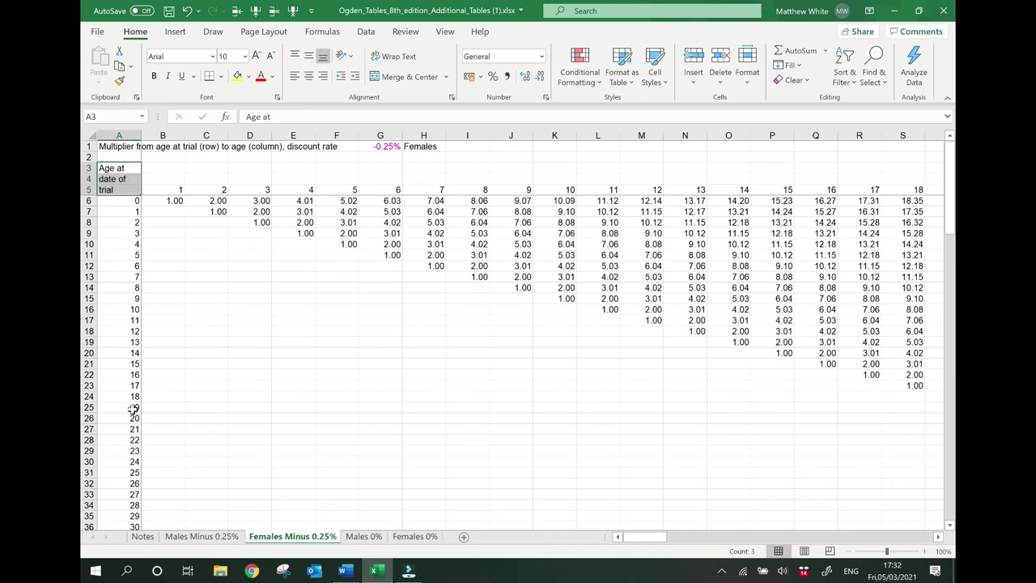
key(Down)
key(Down)
key(Down)
key(Down)
key(Down)
key(Down)
key(Down)
key(Down)
key(Down)
key(Down)
key(Down)
key(Down)
key(Down)
key(Down)
key(Down)
key(Down)
key(Down)
key(Down)
key(Down)
key(Down)
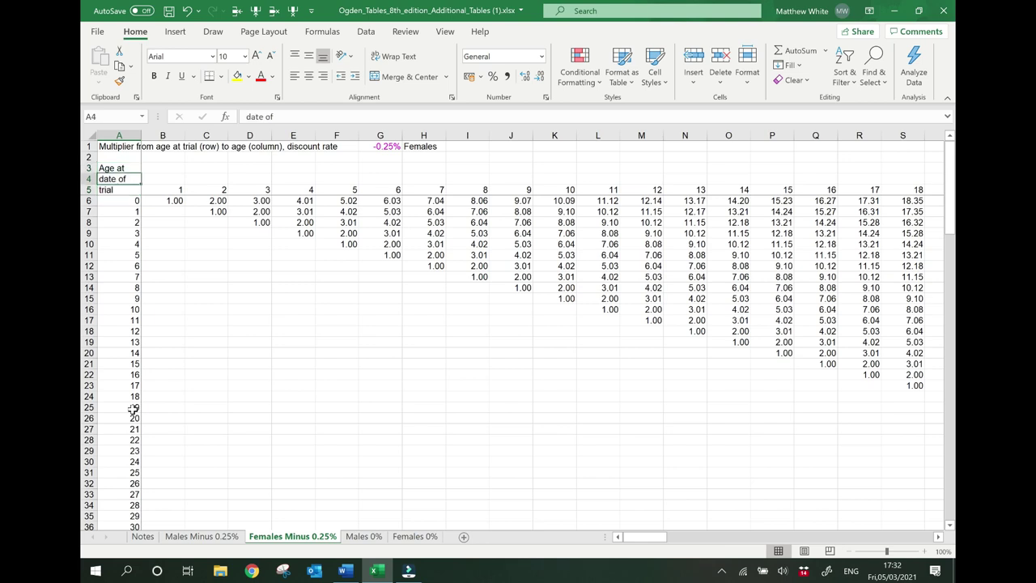
key(Down)
key(Down)
key(Down)
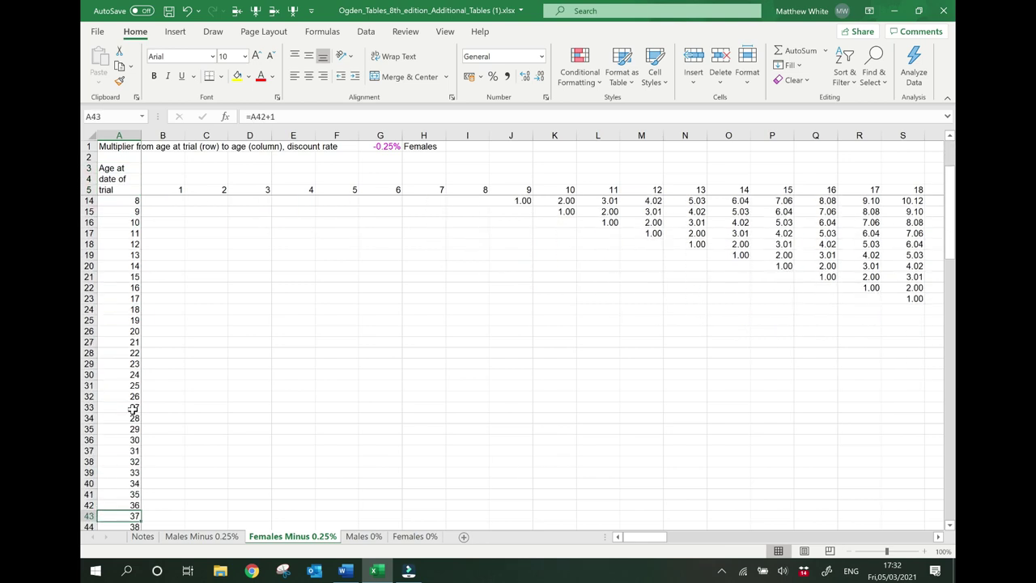
key(Down)
key(Down)
key(Down)
key(Down)
key(Down)
key(Down)
key(Down)
key(Down)
key(Down)
key(Down)
key(Down)
key(Down)
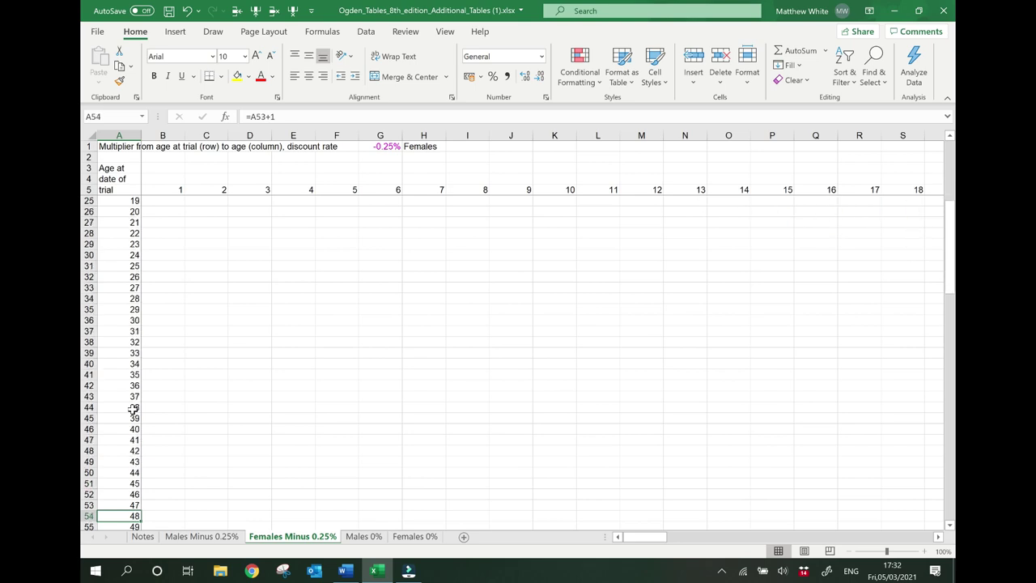
key(Down)
key(Down)
key(Down)
key(Down)
key(Down)
key(Down)
key(Down)
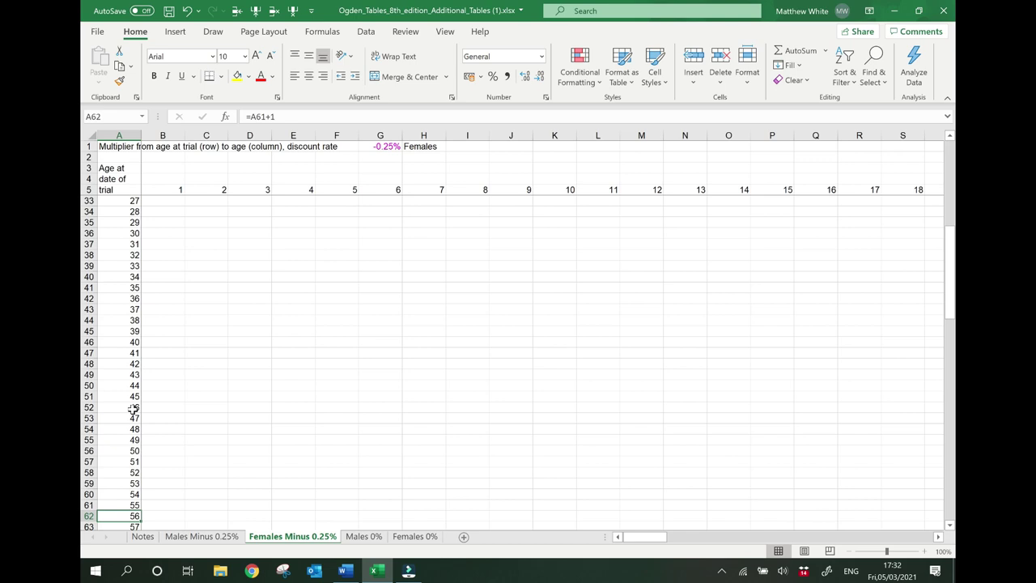
scroll(133, 409, down, 1)
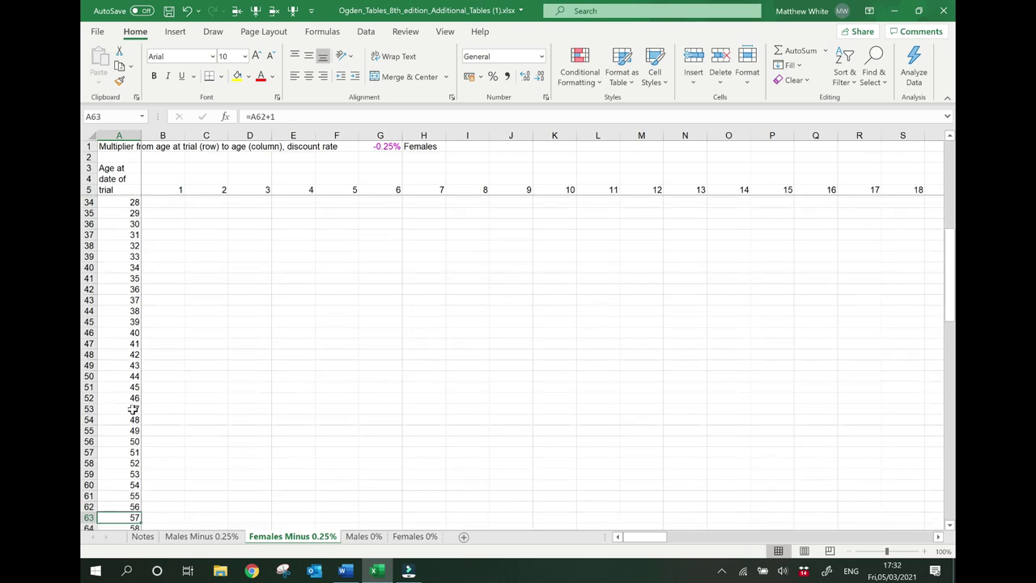
key(Down)
key(Up)
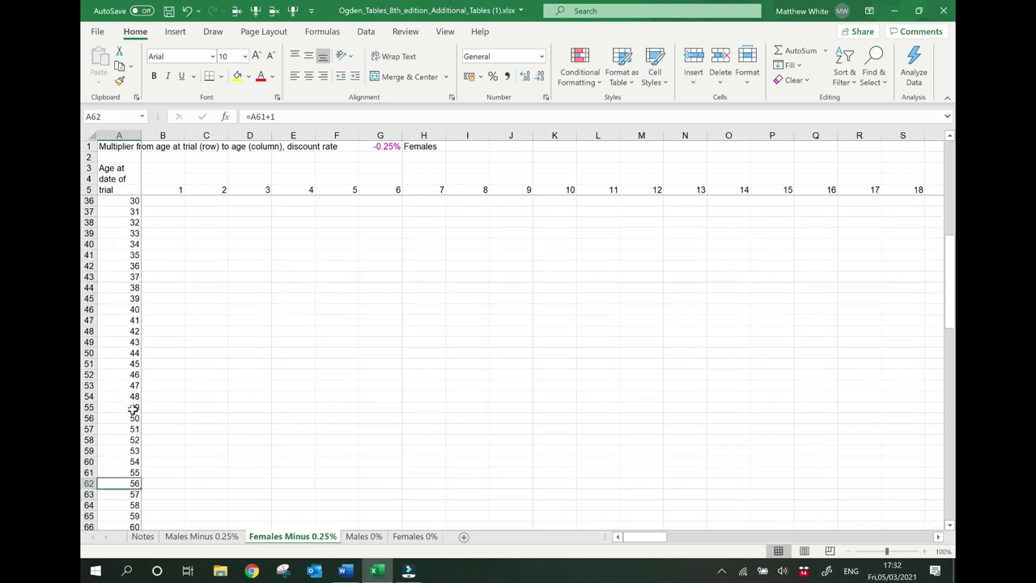
key(Up)
key(Up)
key(Up)
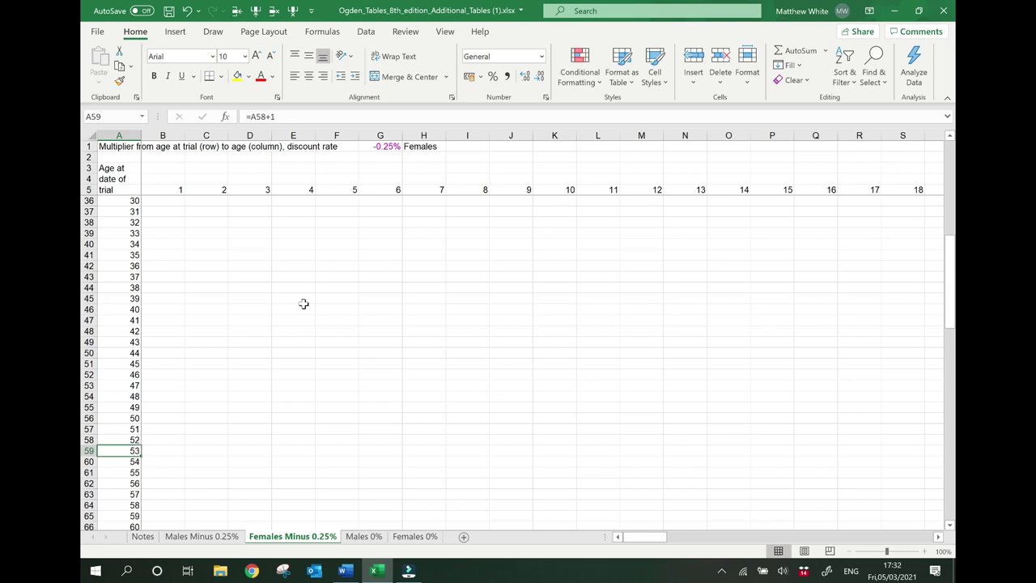
click(237, 12)
Step: Calculate the exact age at trial in A59 with =52+9/12+9/365 and display it to two decimal places
text(=52)
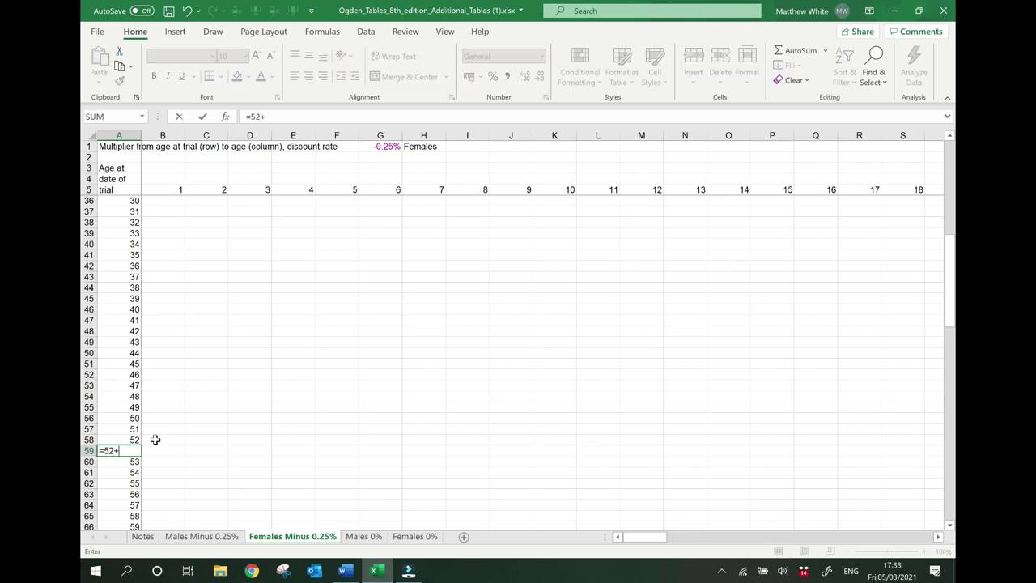
text(+9/12+9/365)
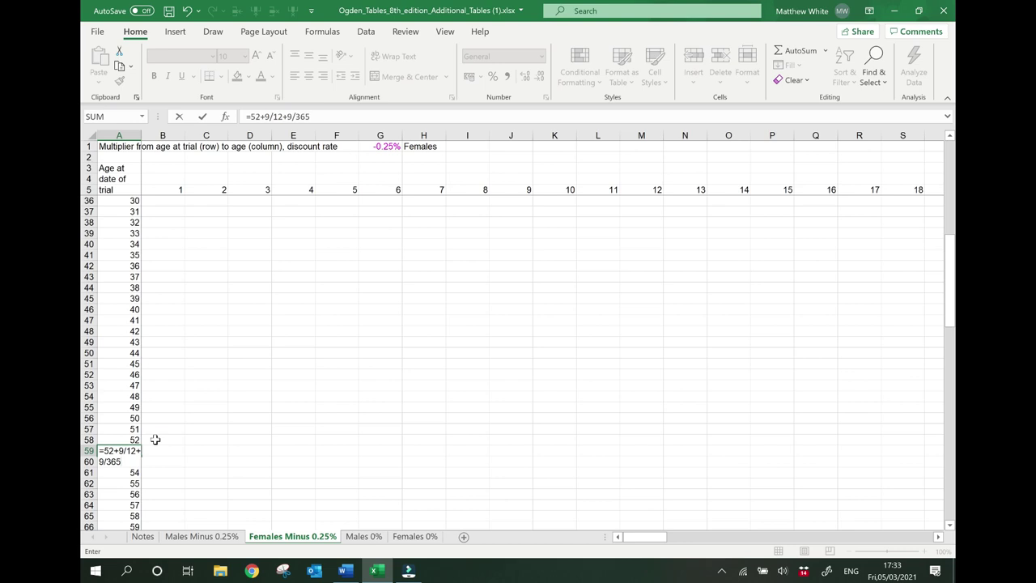
key(Return)
key(Up)
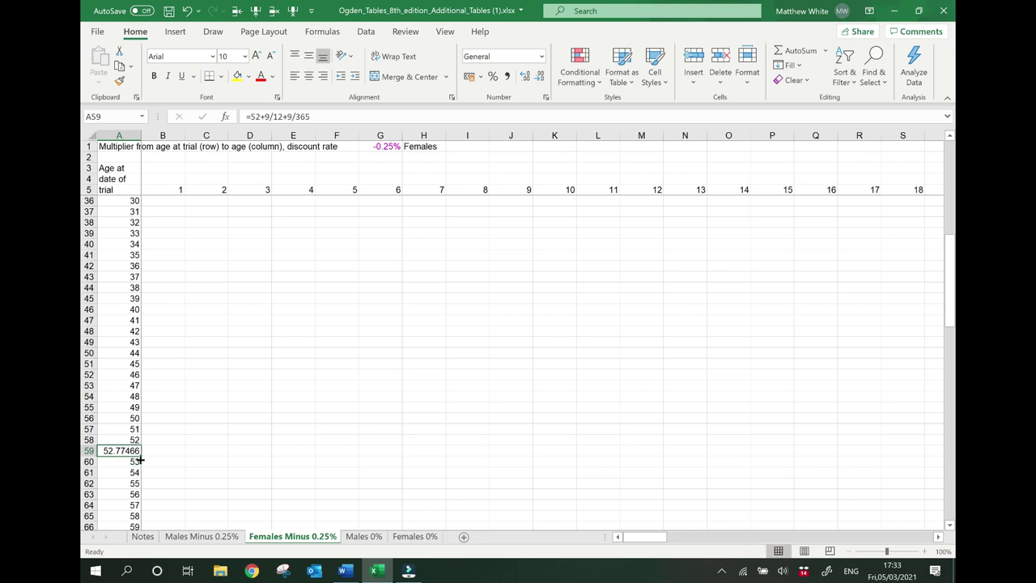
click(539, 77)
click(539, 77)
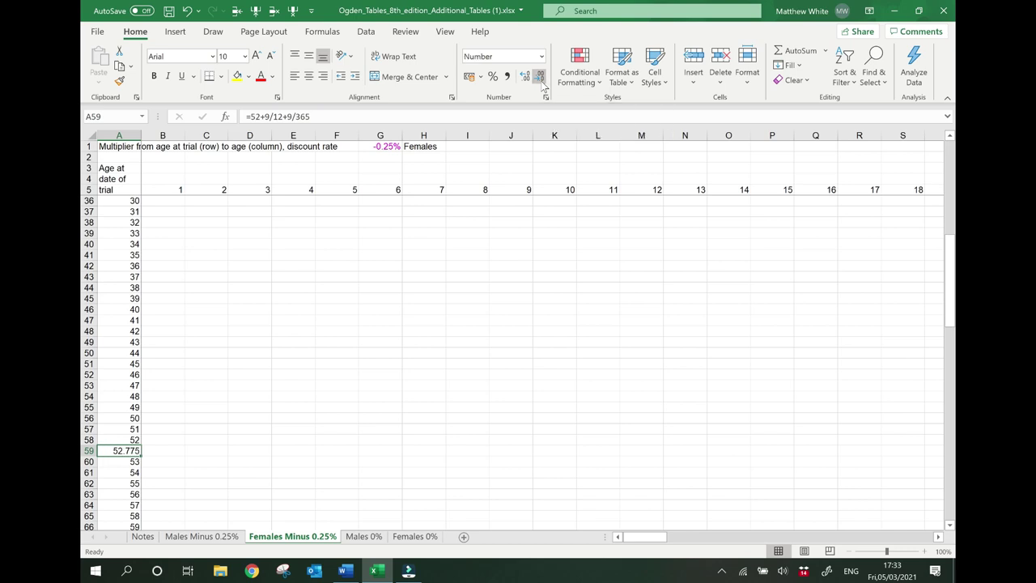
click(539, 77)
Step: Examine where the multipliers begin in the age 52 and 53 rows on either side of the inserted row
click(163, 441)
key(ctrl+Right)
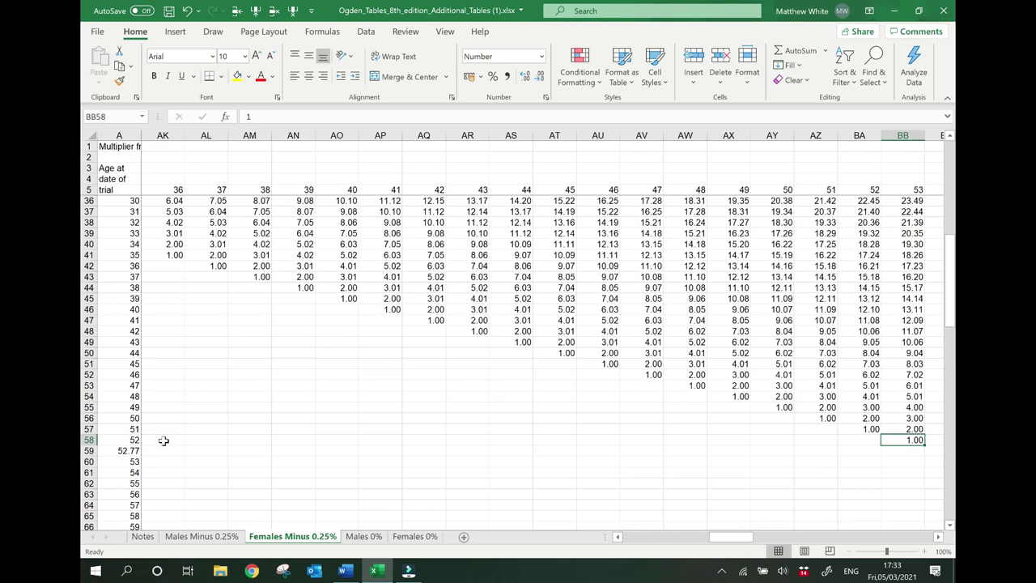
key(Right)
key(Right)
key(Right)
key(Right)
key(Right)
key(Right)
key(Right)
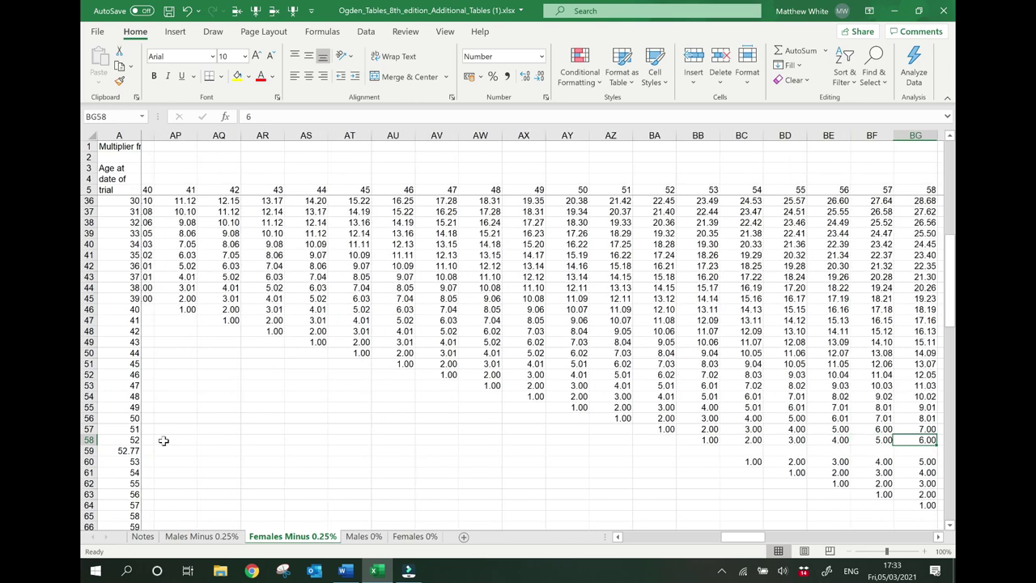
key(Right)
key(Right)
key(Left)
key(Left)
key(Left)
key(Left)
key(Left)
key(Left)
key(Left)
key(Left)
key(Left)
key(Left)
key(Left)
key(Left)
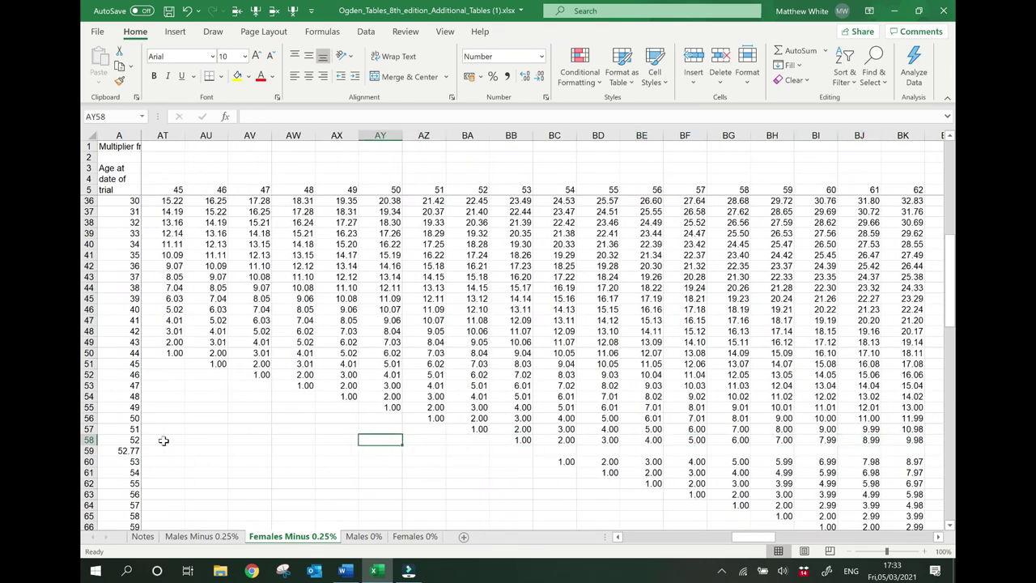
key(Down)
key(Down)
key(Right)
key(Right)
key(Right)
key(Right)
key(Right)
key(Up)
key(Left)
key(Left)
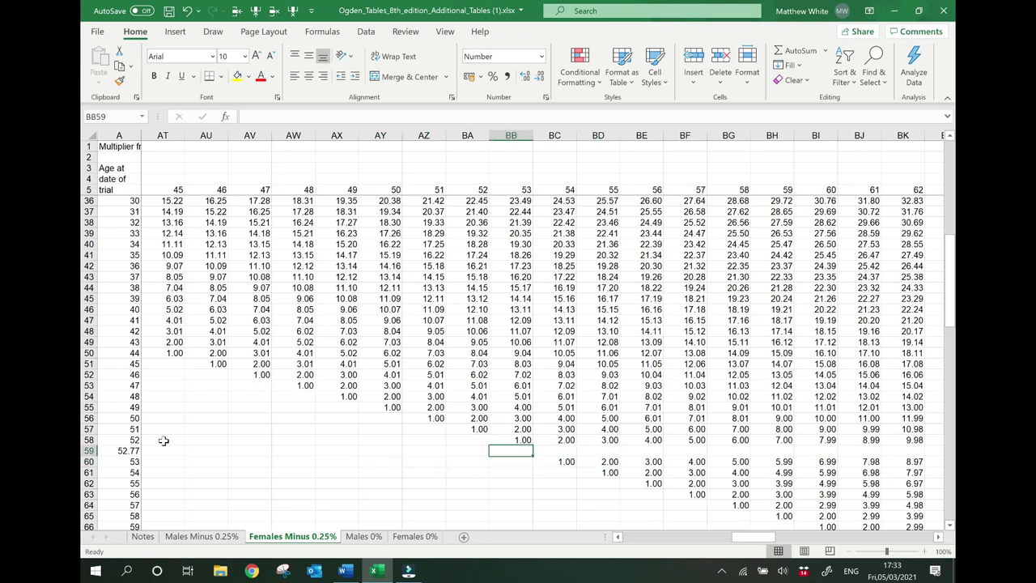
Step: Highlight the whole inserted row 59 in yellow
click(89, 451)
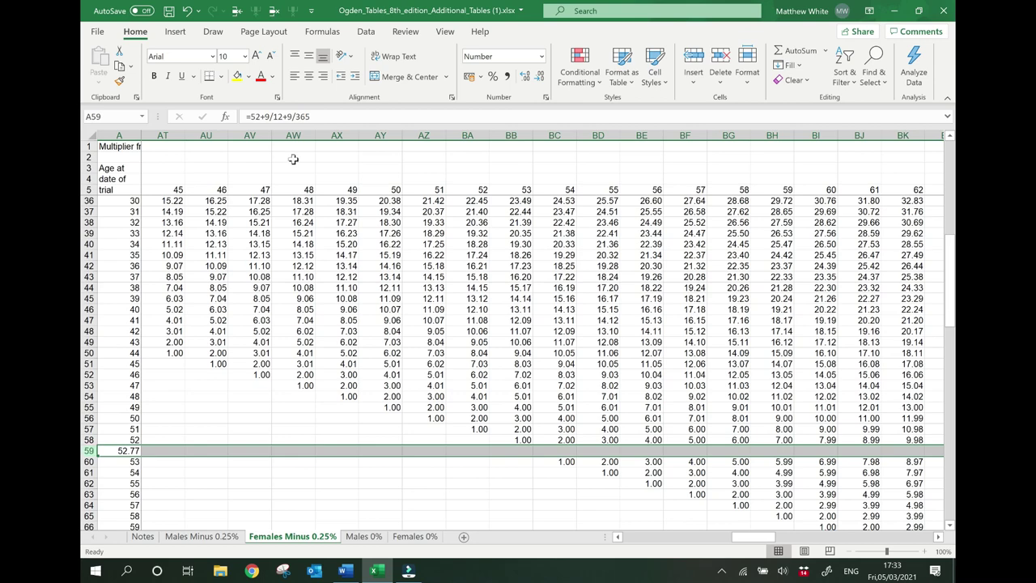
click(237, 75)
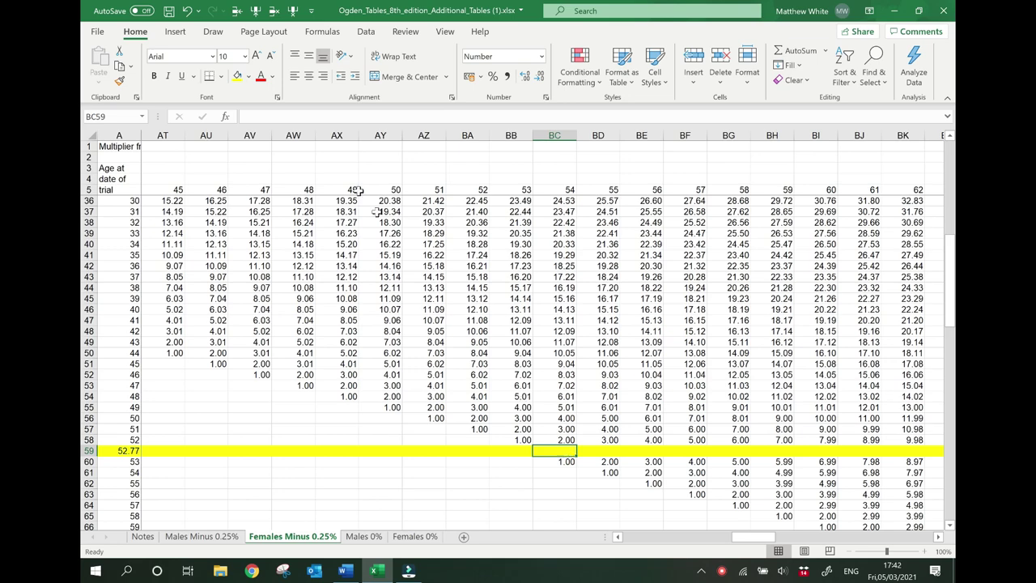
Step: Interpolate the age 54 multiplier for the exact age at trial in BC59 with =BC58-(BC58-BC60)*0.77
click(246, 116)
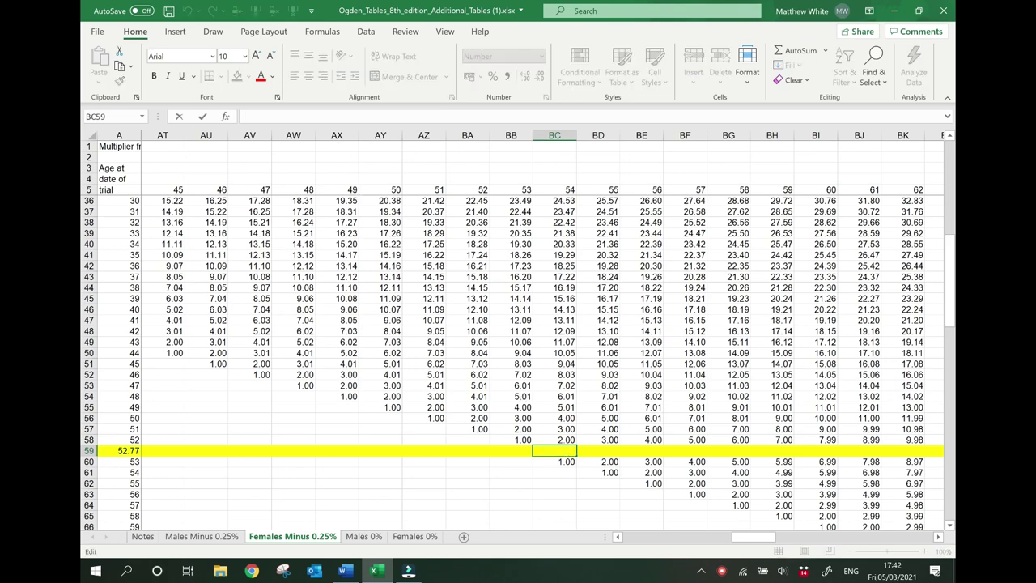
text(=)
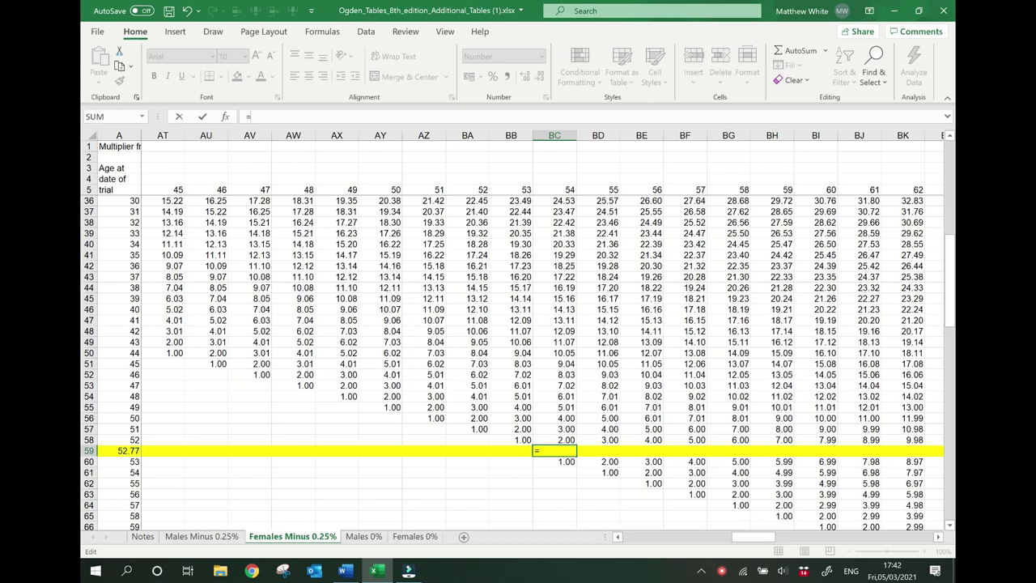
text(bc58)
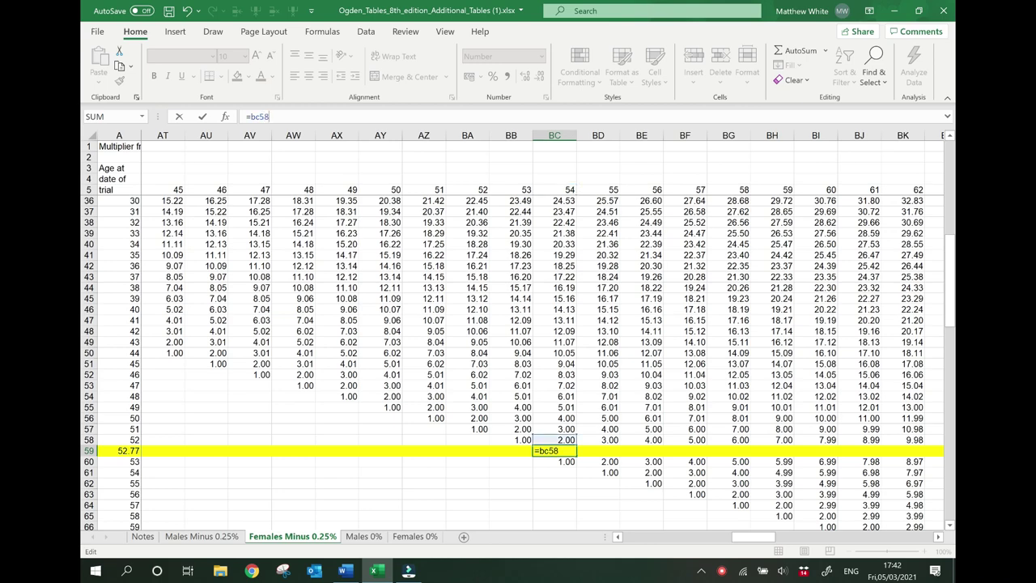
text(-)
text(()
text(bc)
text(28)
key(BackSpace)
key(BackSpace)
text(58-)
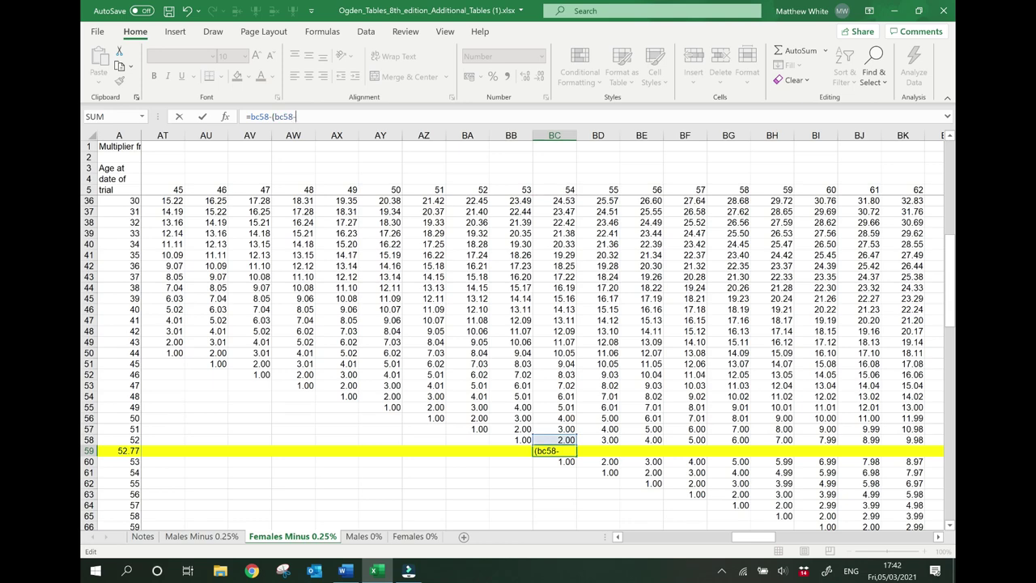
text(bc60))
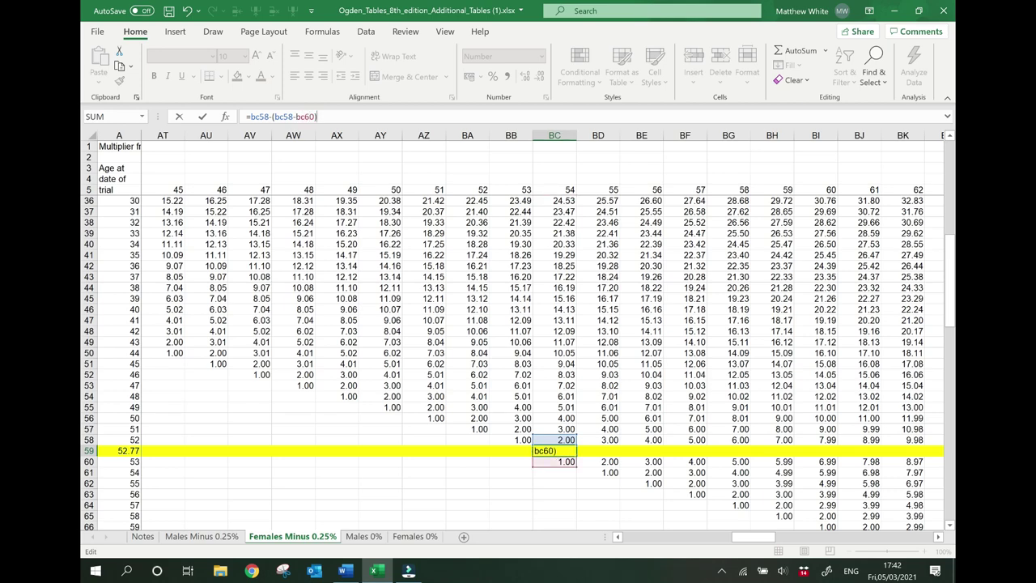
text(*0.77)
key(Return)
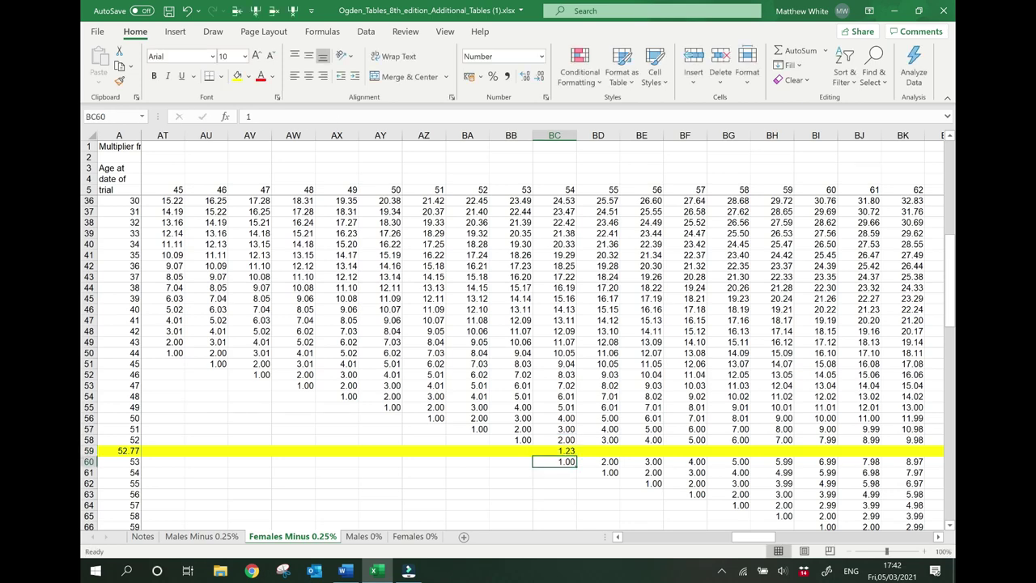
Step: Copy the BC59 interpolation formula across the highlighted row to BD59:DV59, up to the age 125 column
click(555, 450)
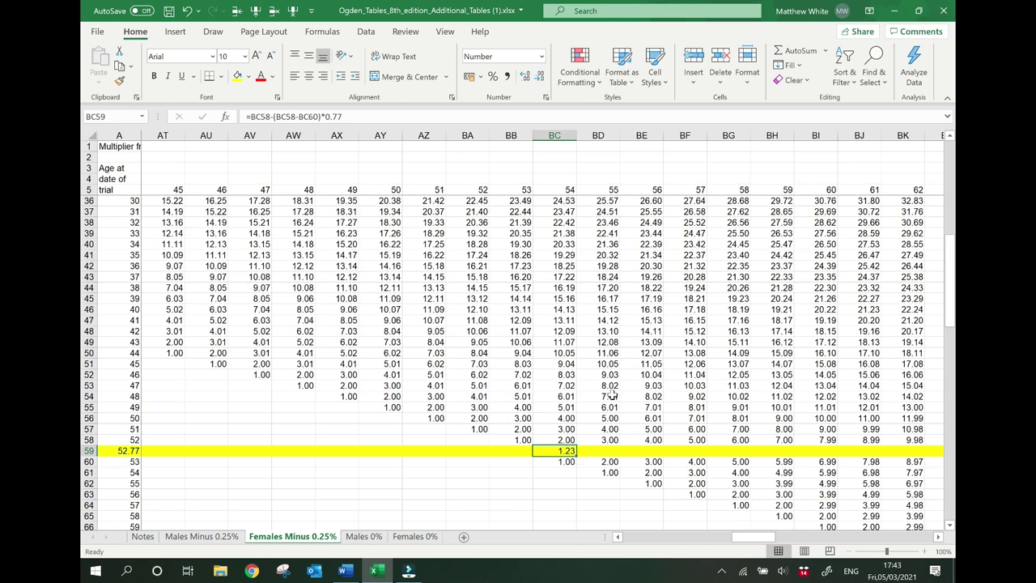
key(ctrl+c)
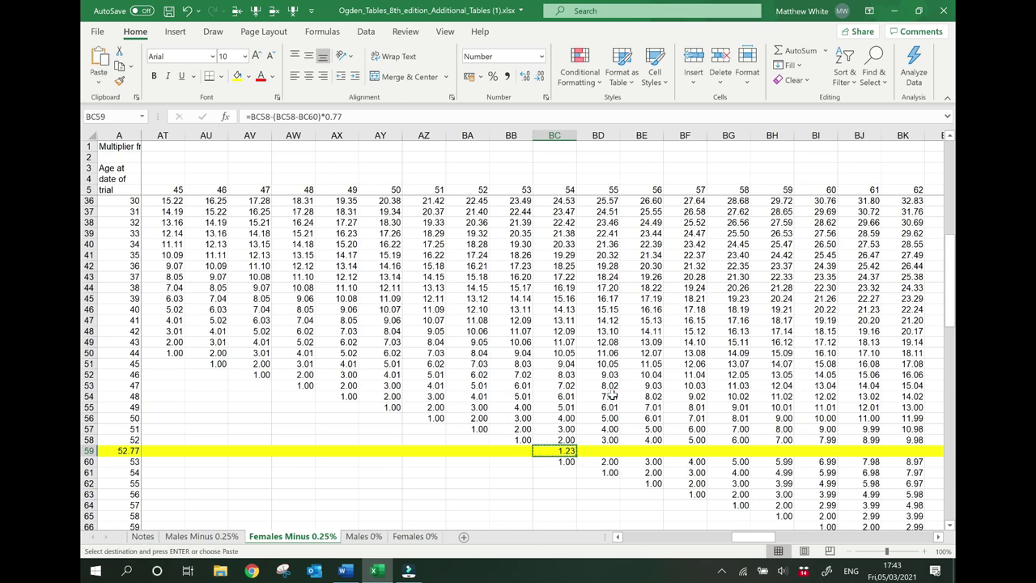
key(Right)
key(shift+Right)
key(shift+Right)
key(shift+Right)
key(shift+Right)
key(shift+Right)
key(shift+Right)
key(shift+Right)
key(shift+Right)
key(shift+Right)
key(shift+Right)
key(shift+Right)
key(shift+Right)
key(shift+Right)
key(shift+Right)
key(shift+Right)
key(shift+Right)
key(shift+Right)
key(shift+Right)
key(shift+Right)
key(shift+Right)
key(shift+Right)
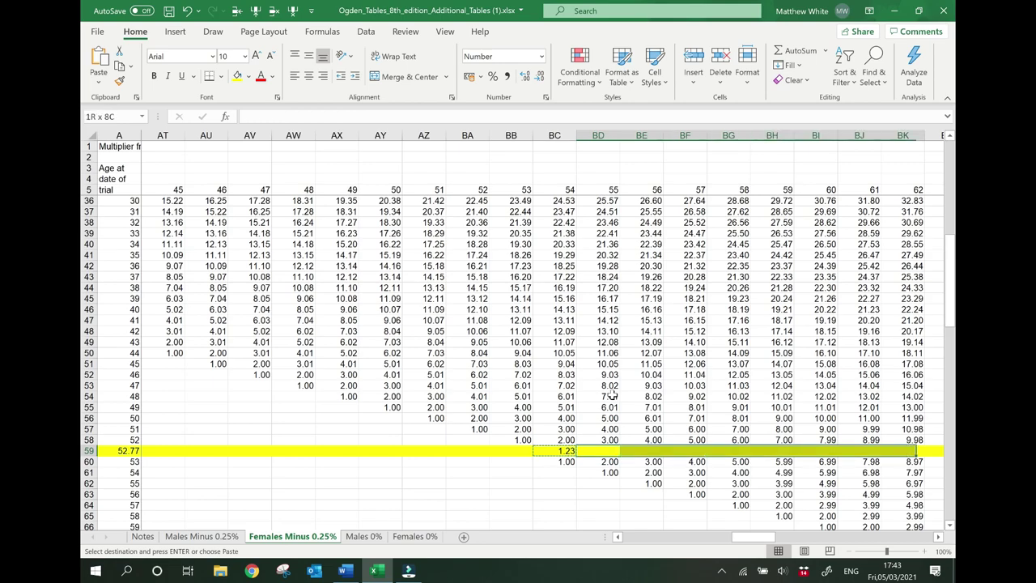
key(shift+Right)
key(shift+Right)
key(shift+Right)
key(shift+Right)
key(shift+Right)
key(shift+Right)
key(shift+Right)
key(shift+Right)
key(shift+Right)
key(shift+Right)
key(shift+Right)
key(shift+Right)
key(shift+Right)
key(shift+Right)
key(shift+Right)
key(shift+Right)
key(shift+Right)
key(shift+Right)
key(shift+Right)
key(shift+Right)
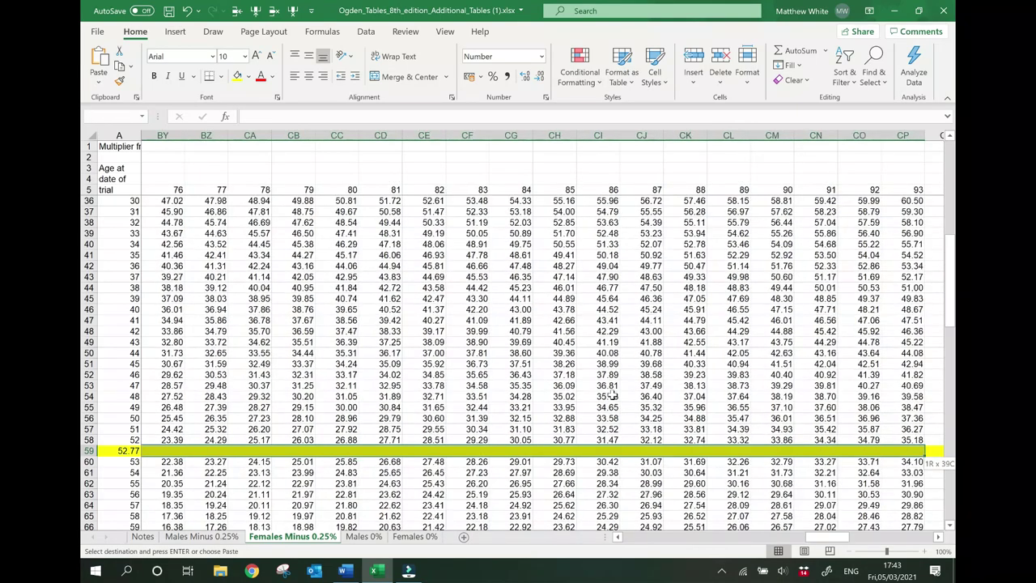
key(shift+Right)
key(shift+Right)
key(shift+Right)
key(shift+Right)
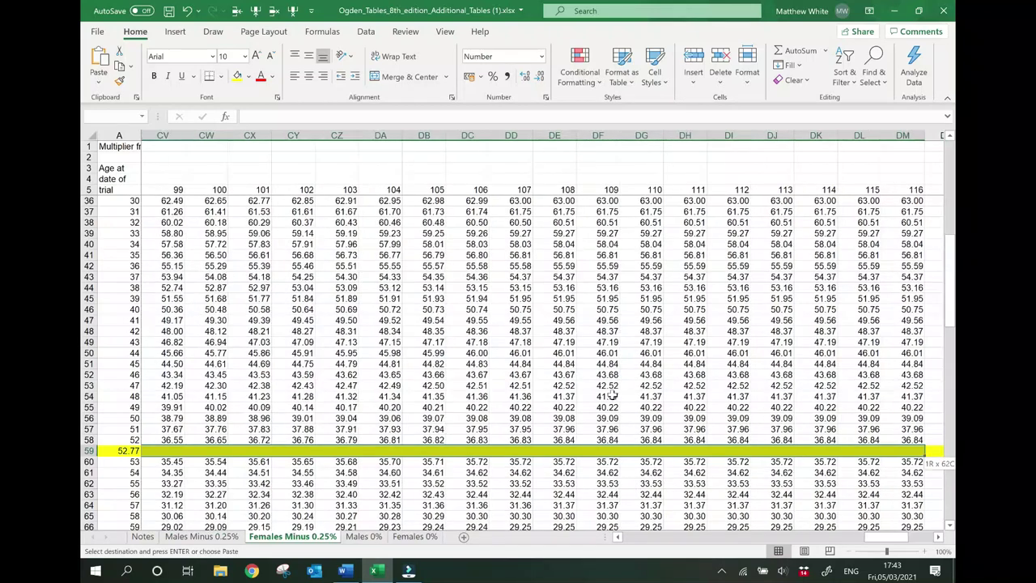
key(shift+Right)
key(shift+Right)
key(shift+Right)
key(shift+Right)
key(shift+Right)
key(shift+Right)
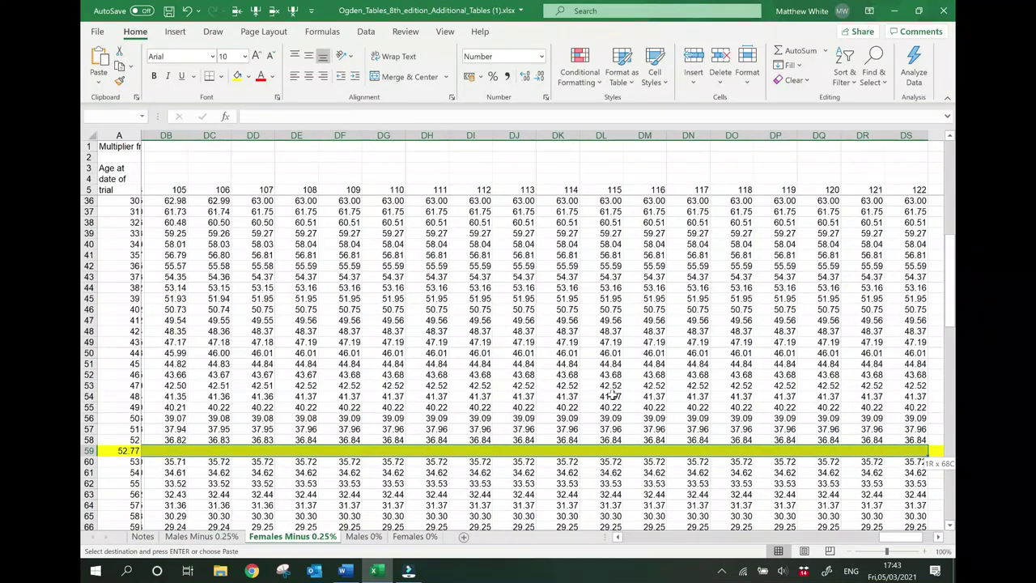
key(shift+Right)
key(shift+Right)
key(shift+Right)
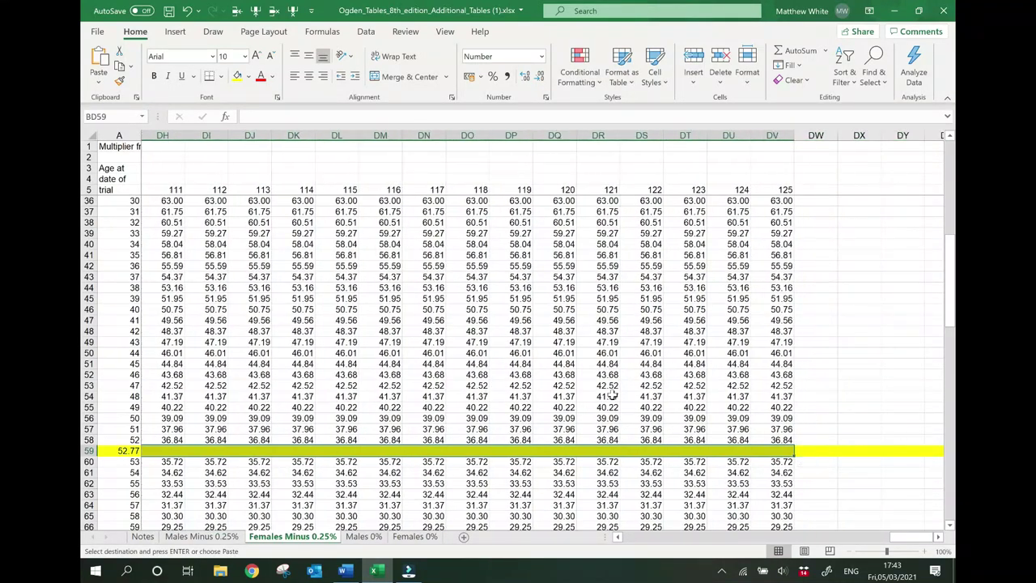
key(ctrl+v)
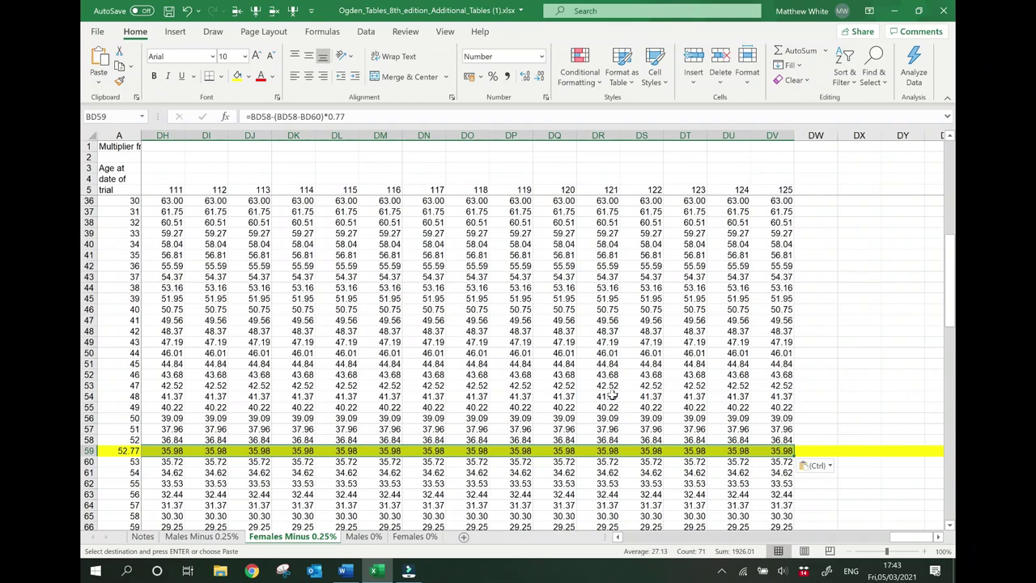
Step: Examine the interpolated multipliers along the highlighted row, ending at the age 65 column
key(Left)
key(Left)
key(Left)
key(Right)
key(Right)
key(Right)
key(Right)
key(Right)
key(Right)
key(Right)
key(Right)
key(Right)
key(Right)
key(Left)
key(Left)
key(Left)
key(Left)
key(Left)
key(Left)
key(Left)
key(Left)
key(Left)
key(Left)
key(Left)
key(Left)
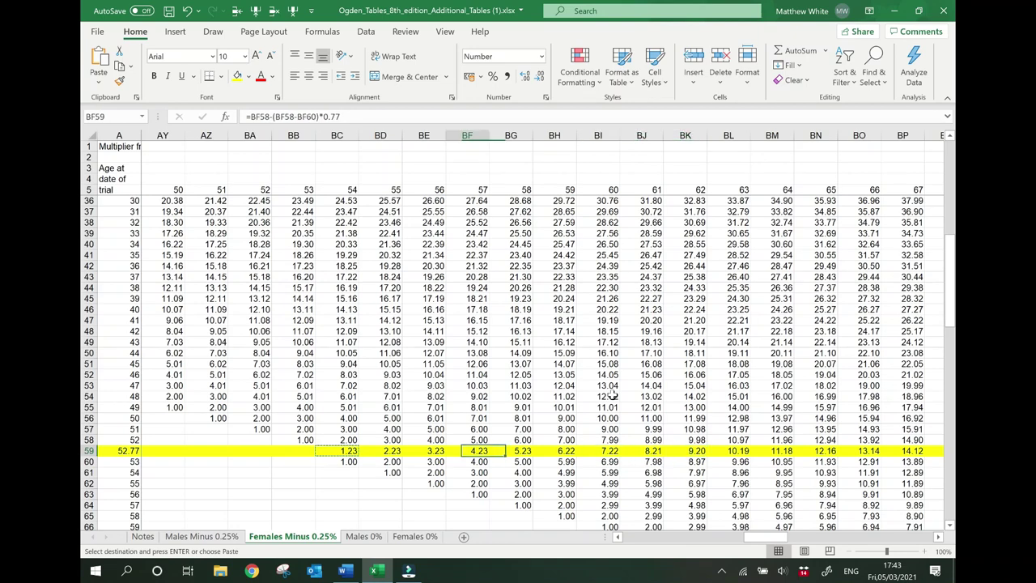
key(Right)
key(Right)
key(Right)
key(Right)
key(Right)
key(Right)
key(Right)
key(Right)
key(Right)
key(Right)
key(Right)
key(Right)
key(Right)
key(Right)
key(Right)
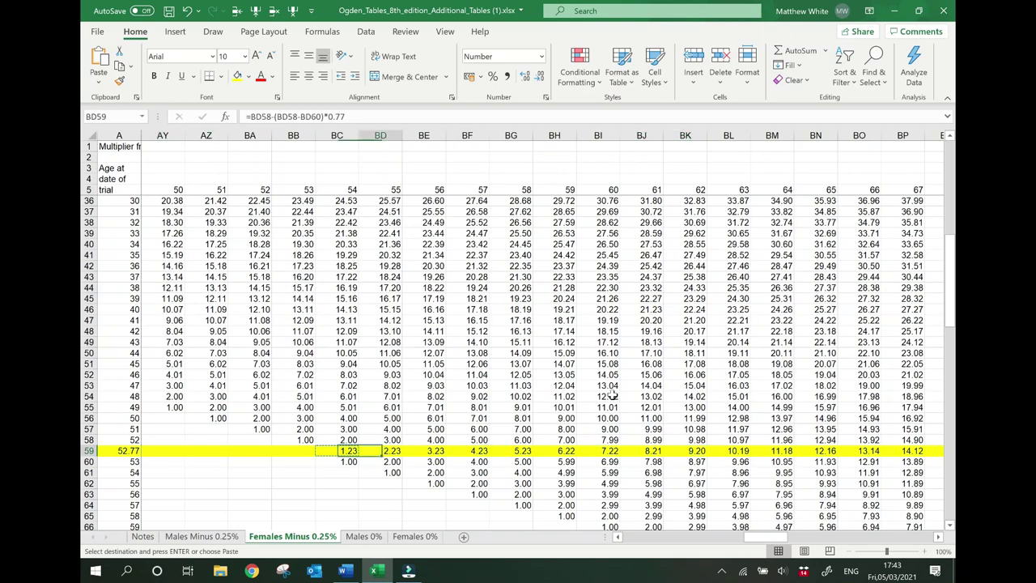
key(Left)
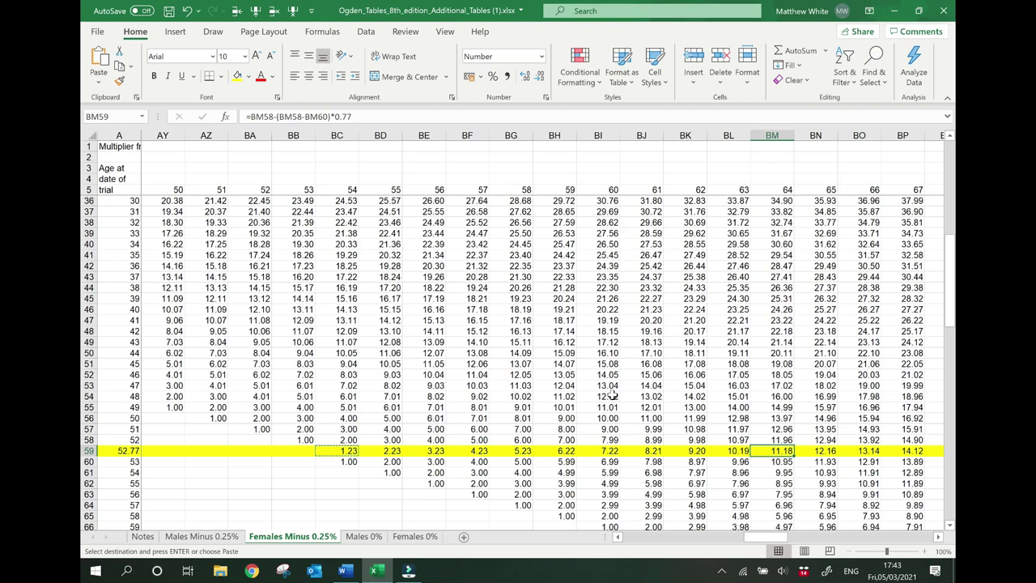
key(Right)
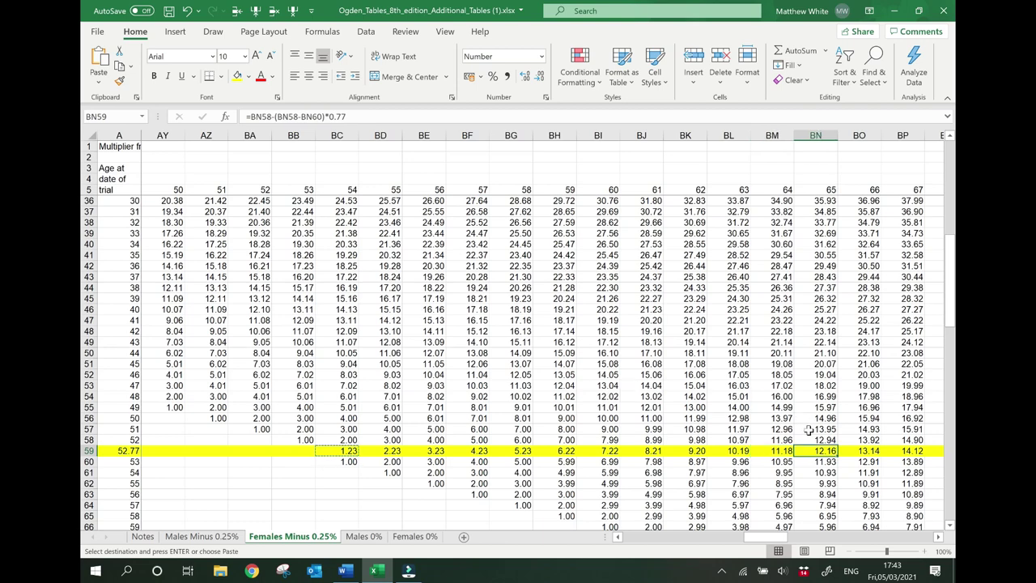
Step: Label BM2 "To 65" and link BN2 to the highlighted row's age 65 multiplier with =BN59
click(816, 157)
text(=)
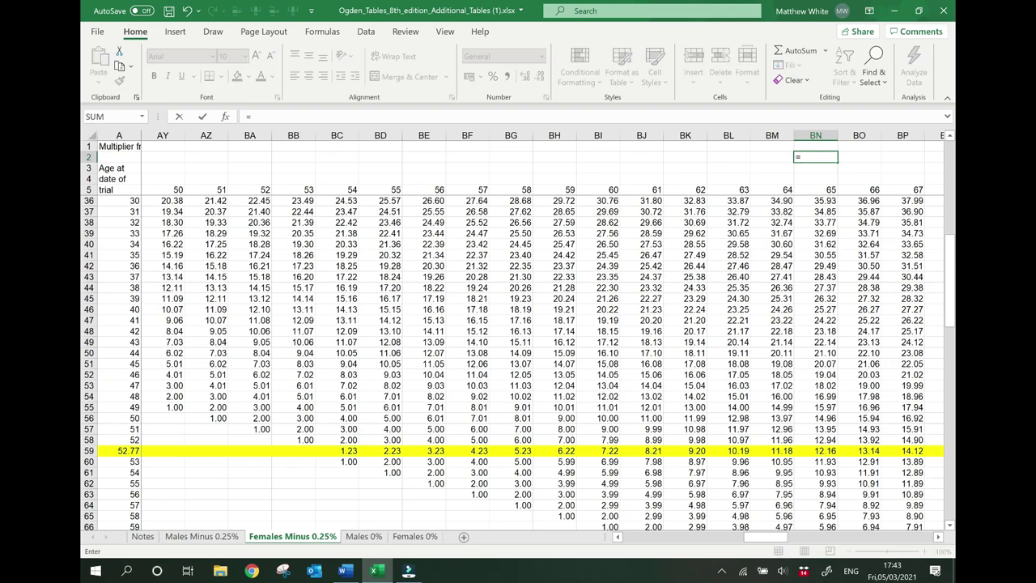
key(BackSpace)
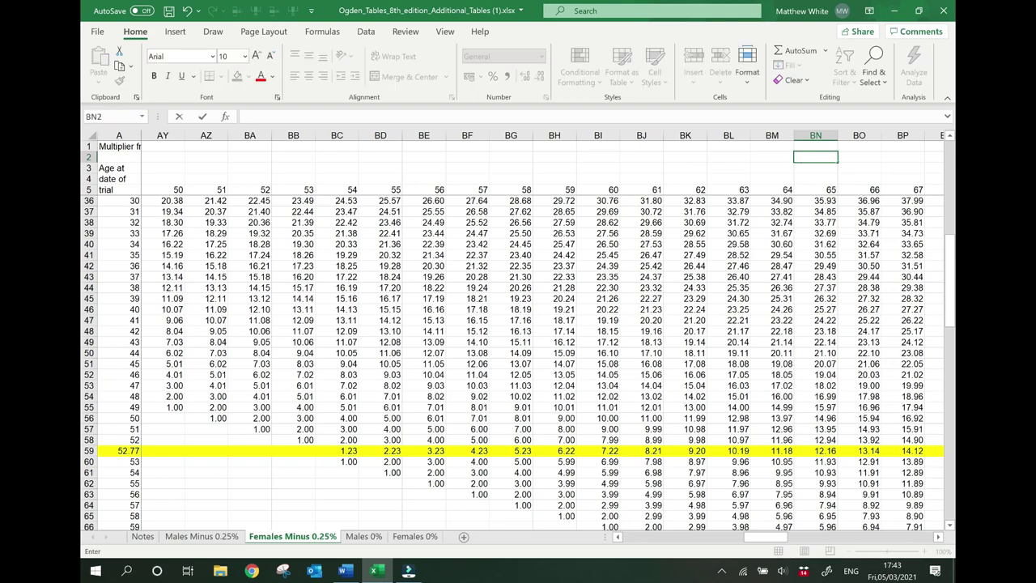
key(Left)
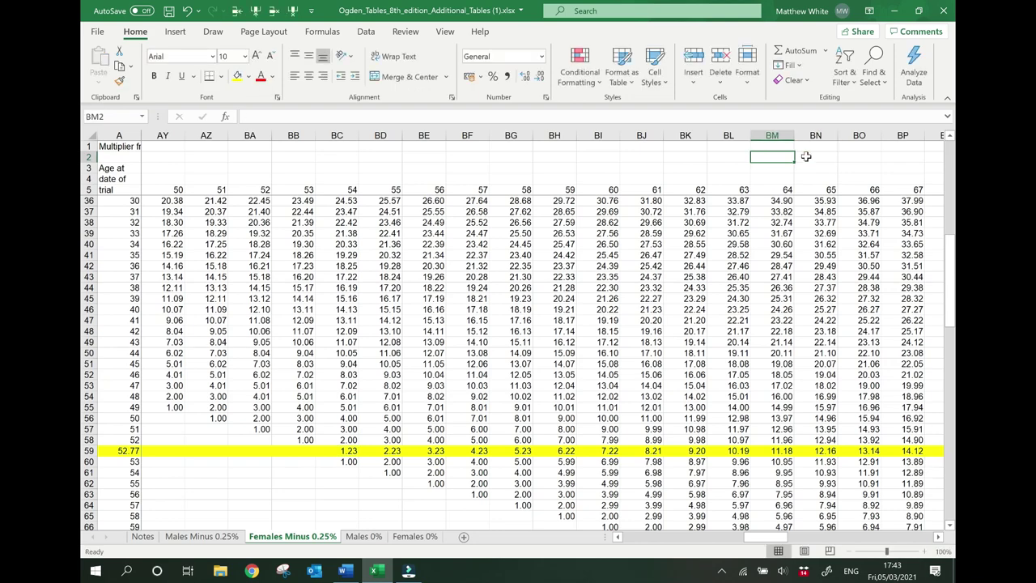
text(To65)
key(Tab)
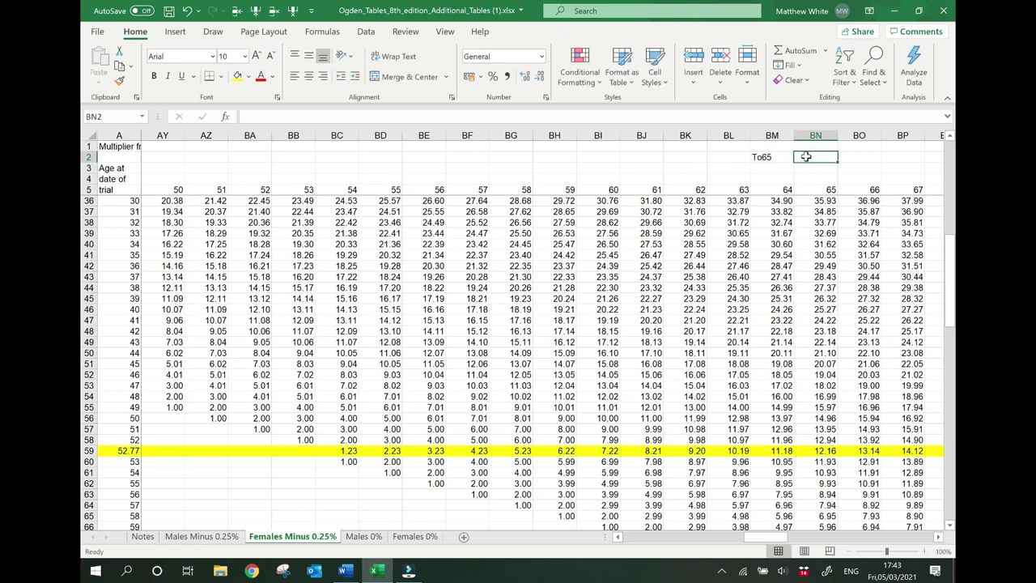
text(=)
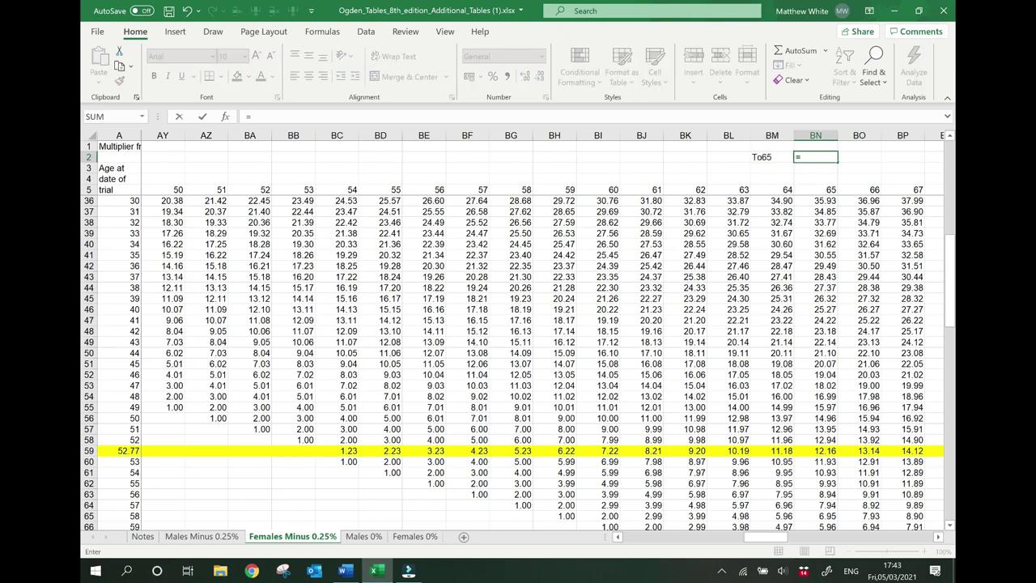
text(bn59)
key(Tab)
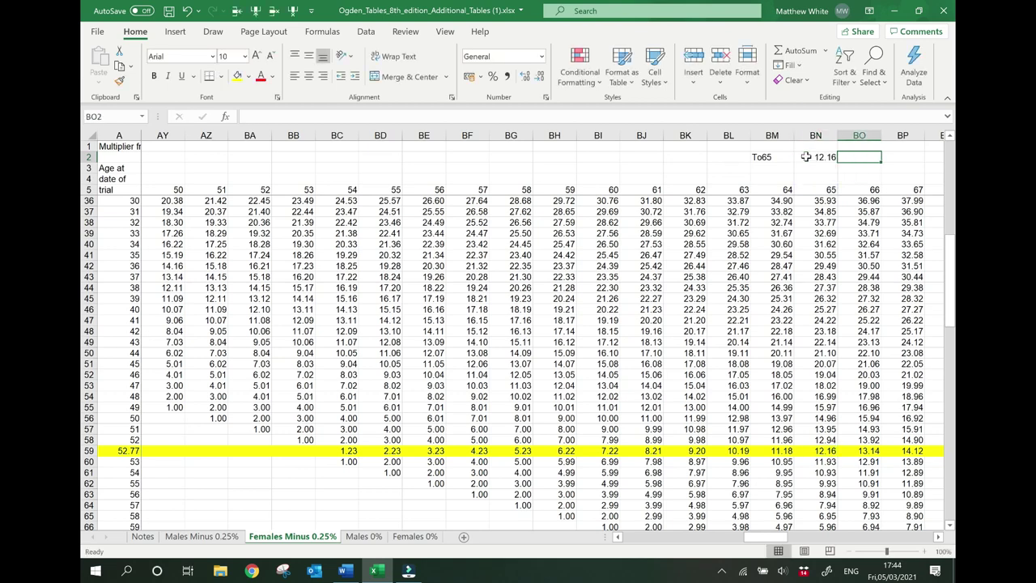
double_click(761, 157)
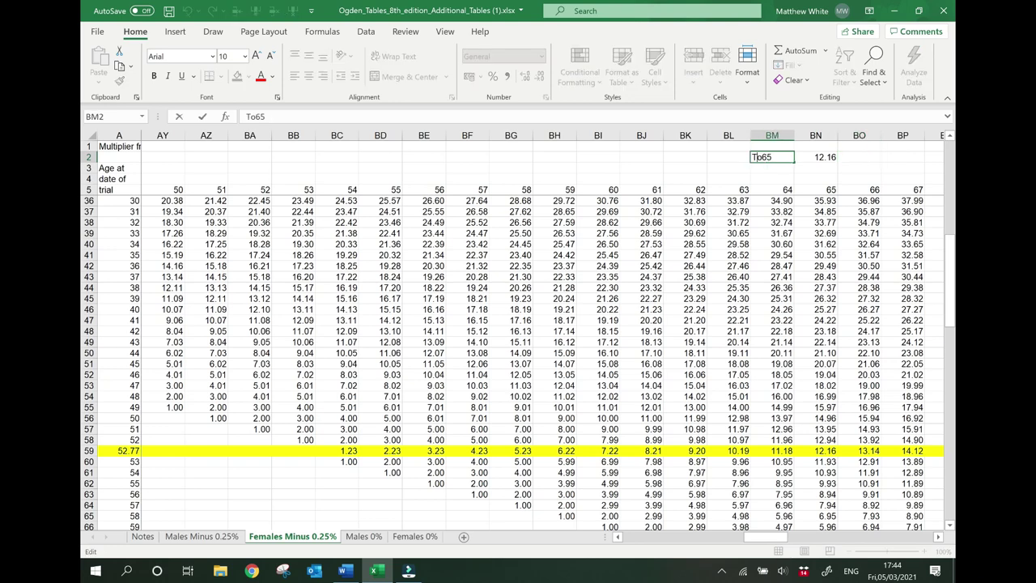
click(852, 154)
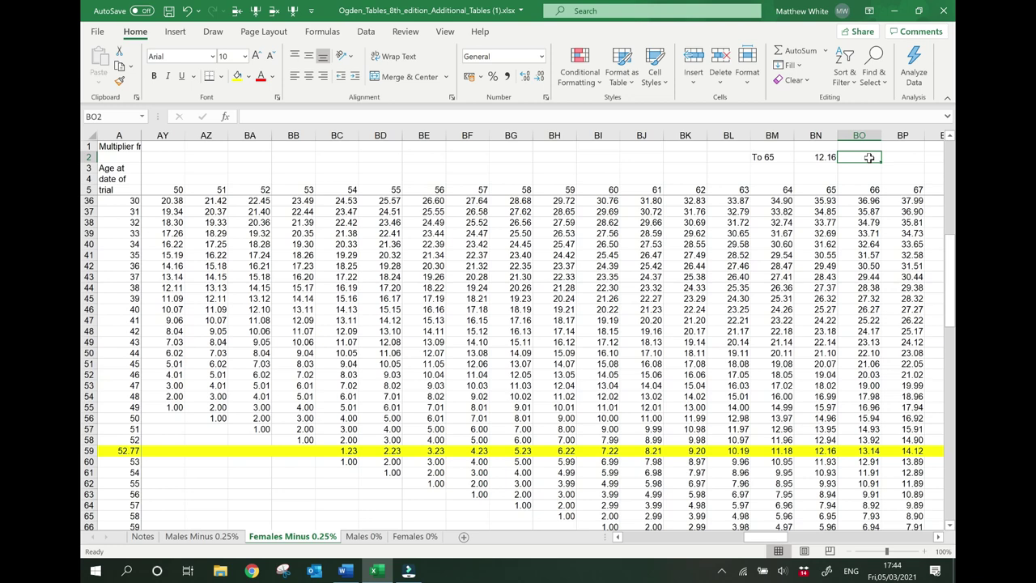
Step: Label BM3 "Life" and link BN3 to the highlighted row's age 125 multiplier with =DV59
click(782, 168)
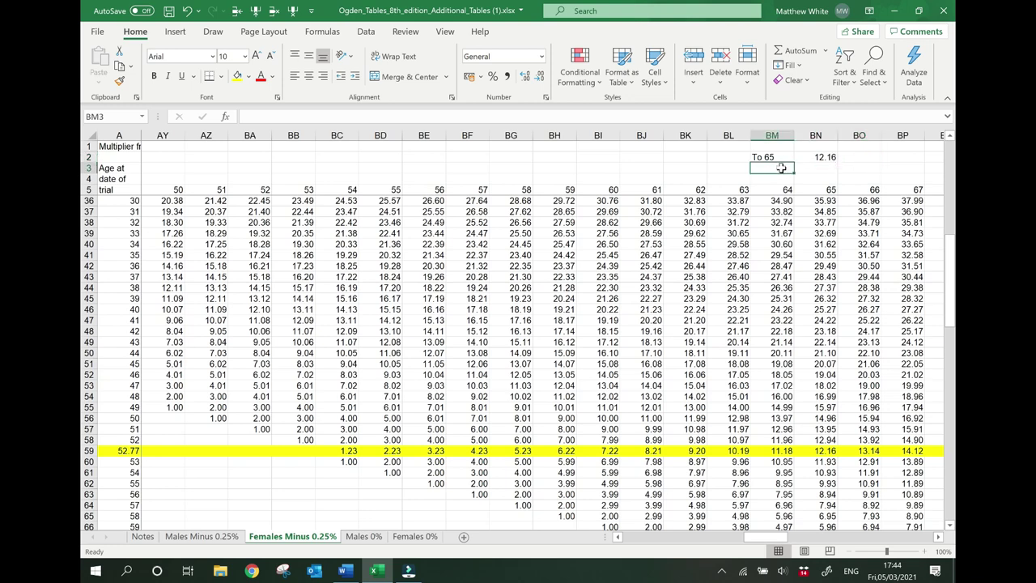
text(Life)
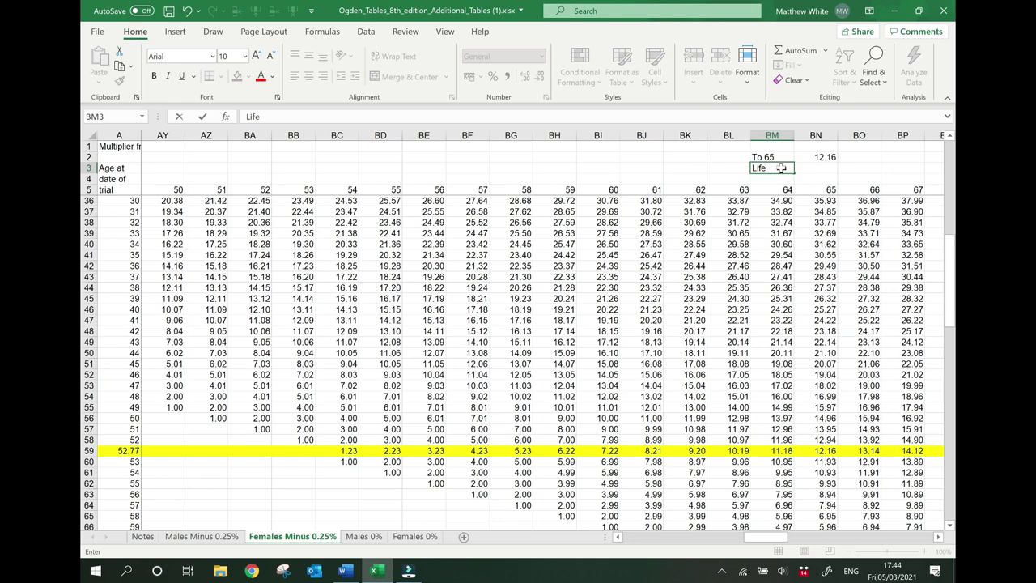
key(Tab)
click(827, 451)
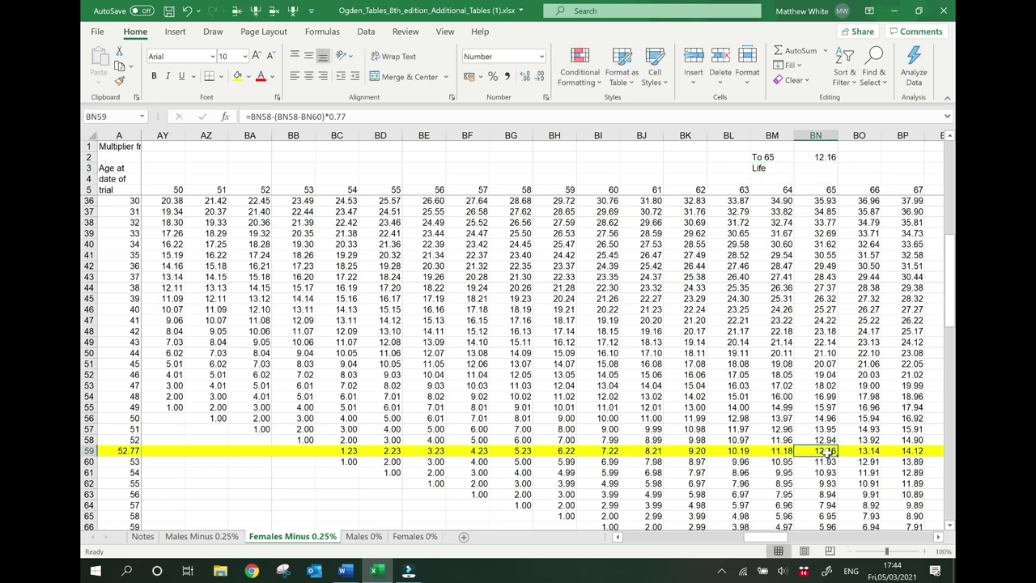
key(ctrl+Right)
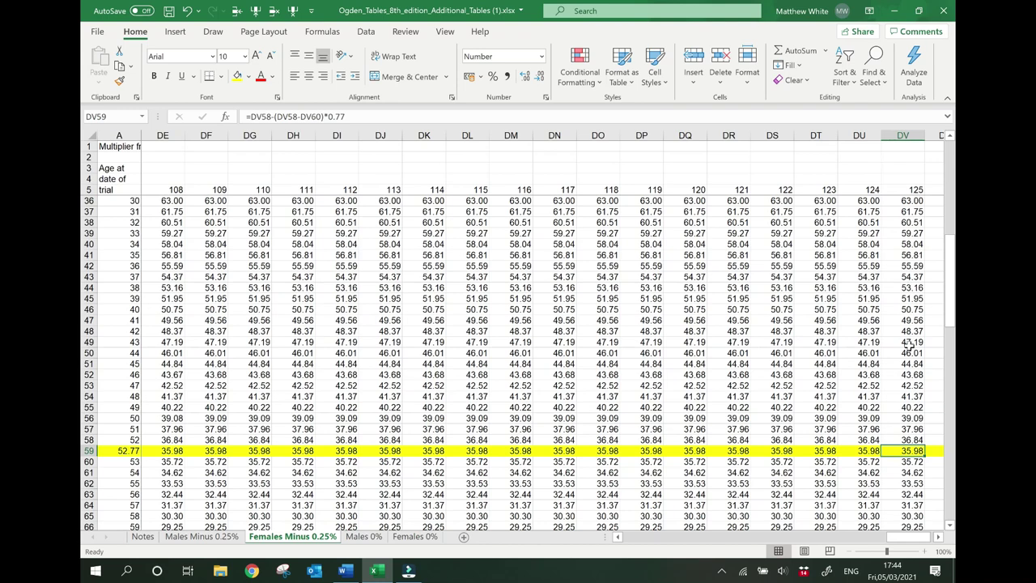
click(807, 156)
key(ctrl+Left)
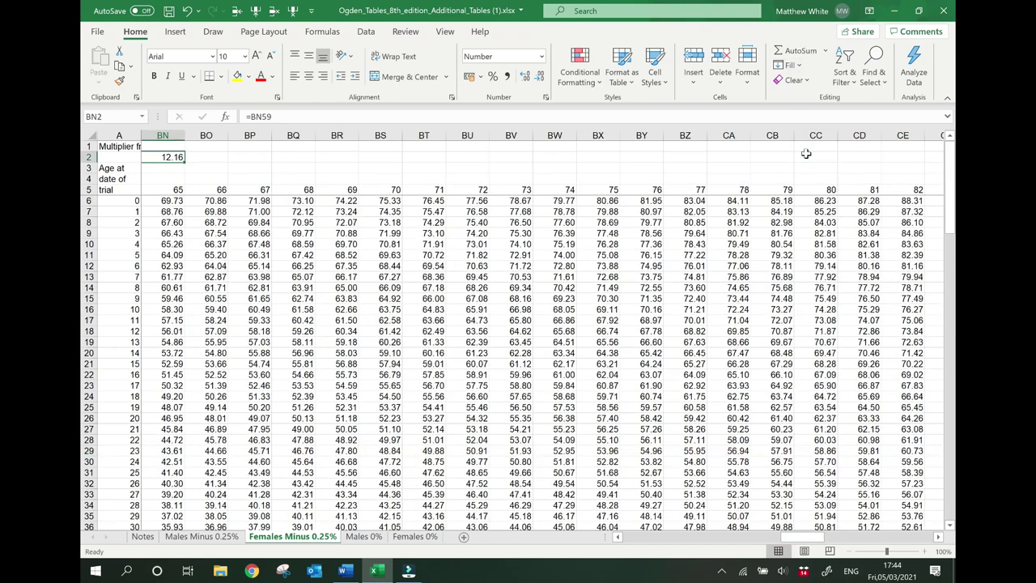
key(Down)
scroll(807, 154, left, 4)
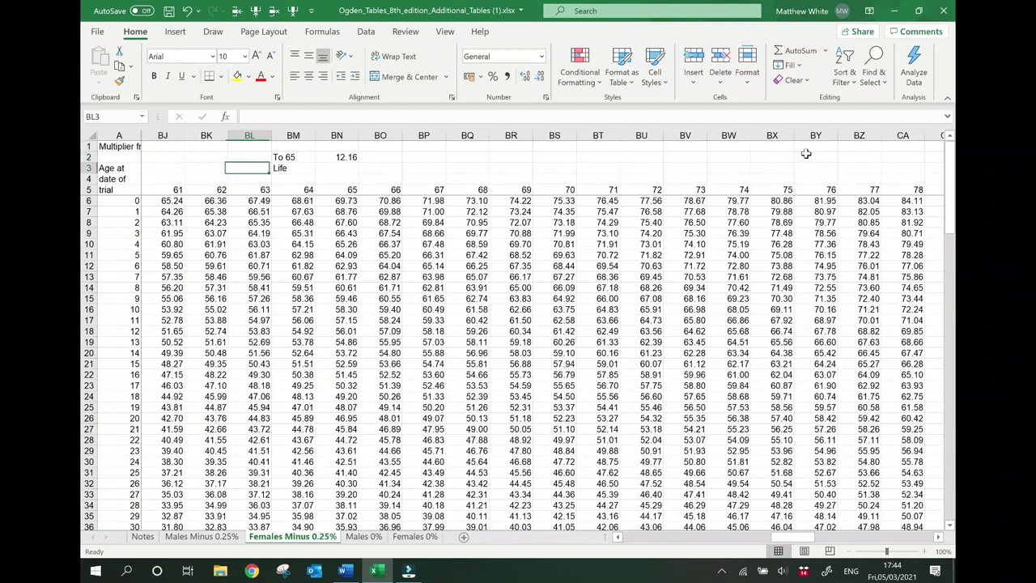
text(=dv59)
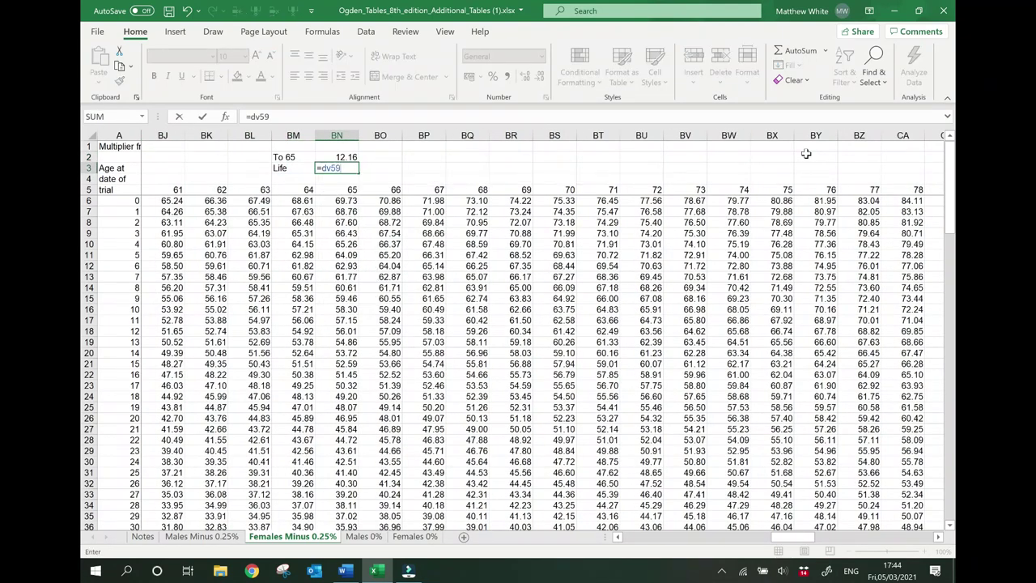
key(Tab)
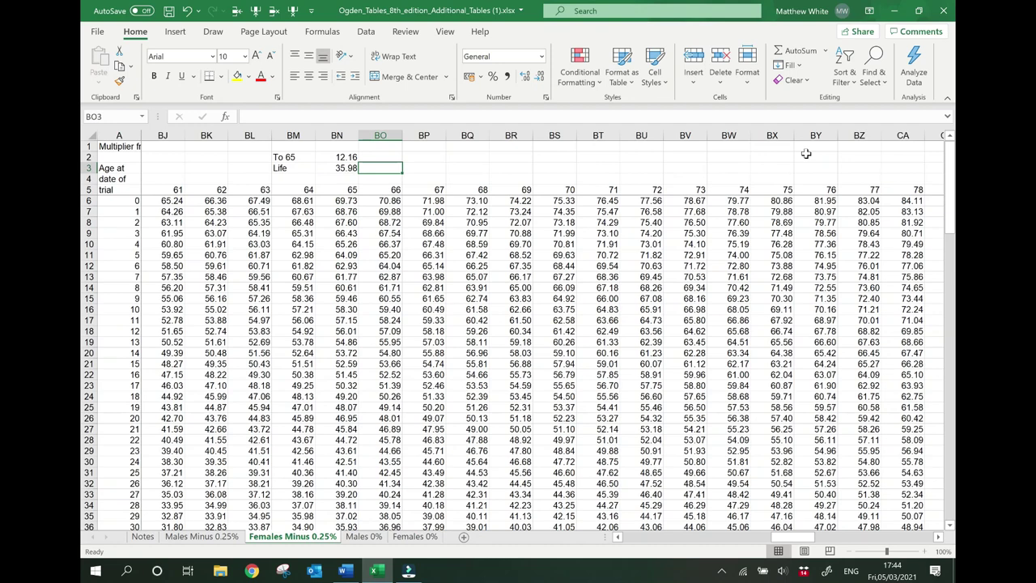
Step: Label BP2 "From 65for life" and calculate the multiplier from 65 for life in BQ2 with =DV59-BN2
key(Right)
key(Up)
text(F)
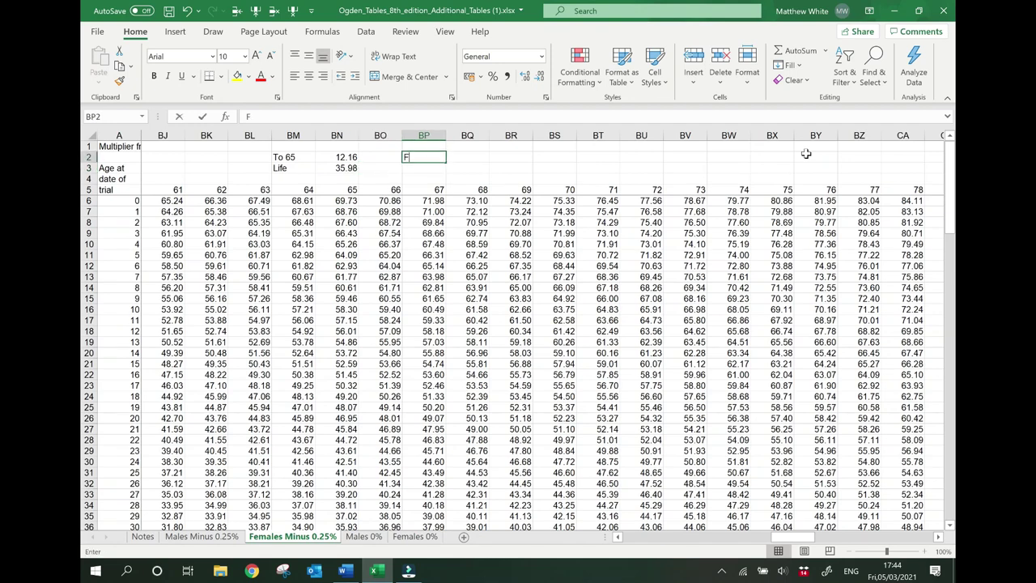
text(orm)
key(BackSpace)
key(BackSpace)
key(BackSpace)
text(rom)
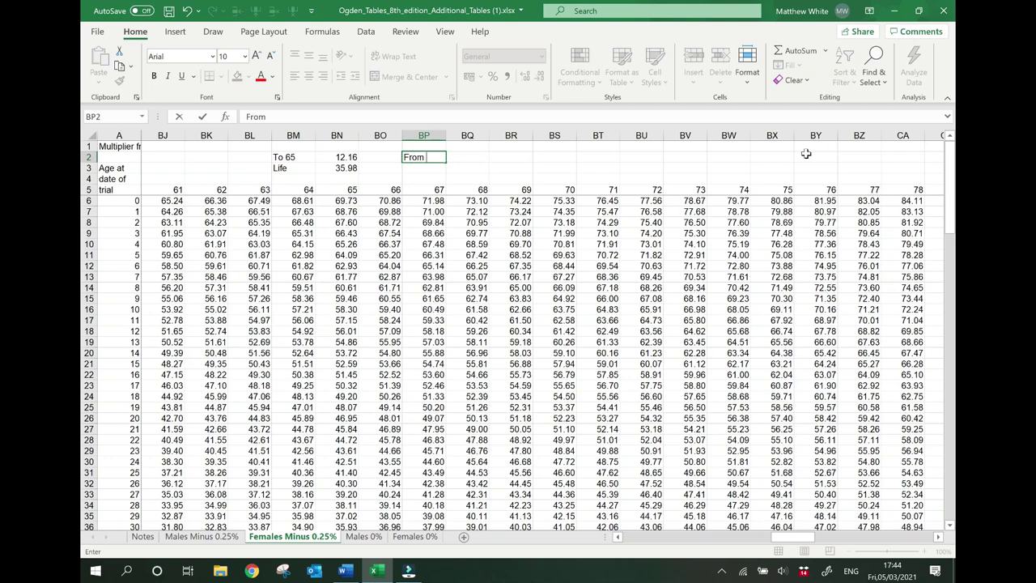
text( 65for life)
key(Tab)
text(=)
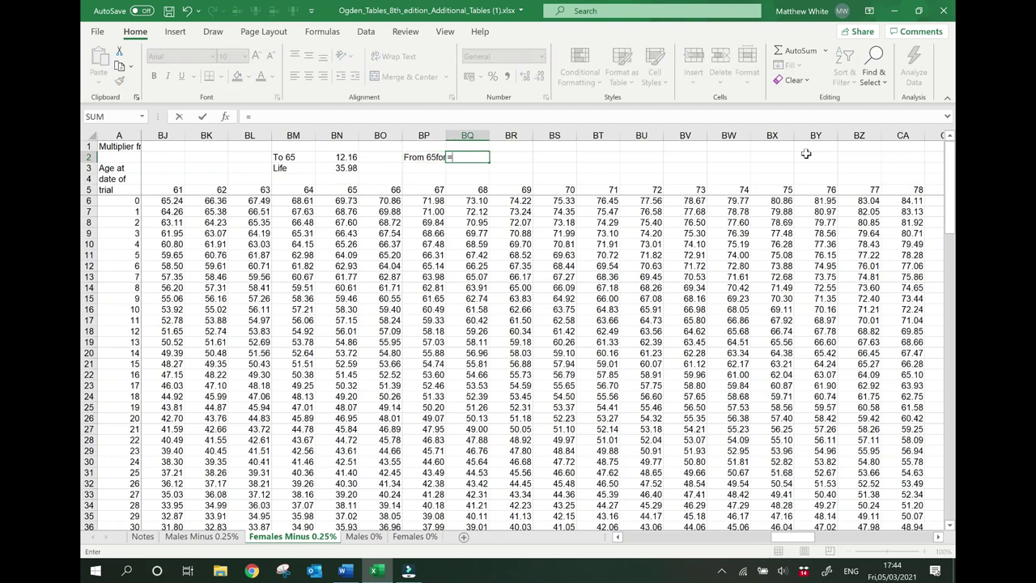
text(dv59-bn2)
key(Return)
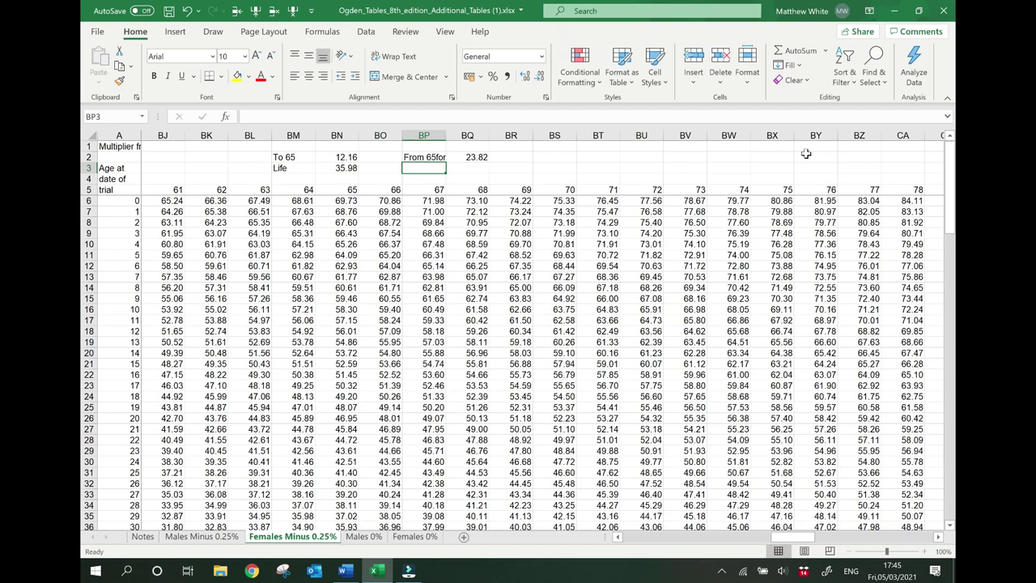
key(Up)
key(Right)
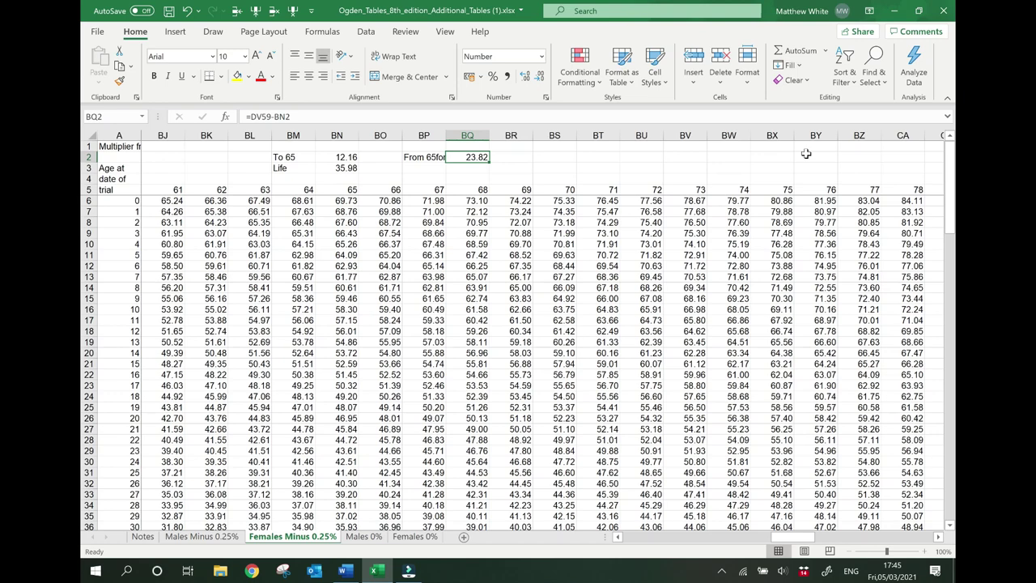
Step: Label BT2 "To 70" for a further multiplier
key(Right)
key(Right)
key(Right)
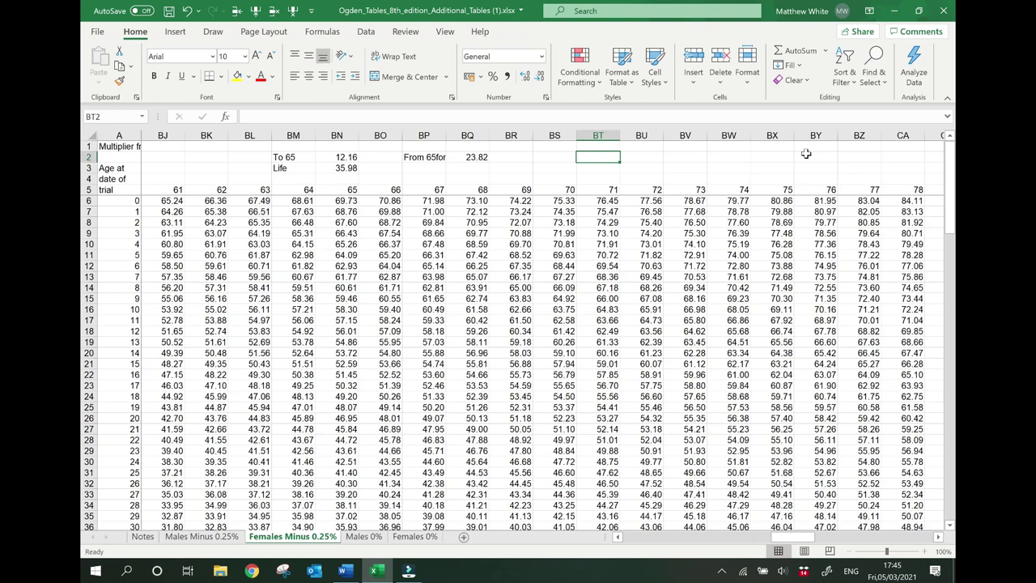
text(To 70)
key(Return)
Step: Examine the multipliers around the highlighted 52.77 row in the age 70 and 71 columns
key(Down)
key(Down)
key(Down)
key(Down)
key(Down)
key(Down)
key(Down)
key(Down)
key(Down)
key(Down)
key(Down)
key(Down)
key(Down)
key(Down)
key(Down)
key(Down)
key(Down)
key(Down)
key(Down)
key(Down)
key(Down)
key(Down)
key(Down)
key(Down)
key(Down)
key(Down)
key(Down)
key(Down)
key(Down)
key(Down)
key(Down)
key(Down)
key(Down)
key(Down)
key(Down)
key(Down)
key(Down)
key(Down)
key(Down)
key(Down)
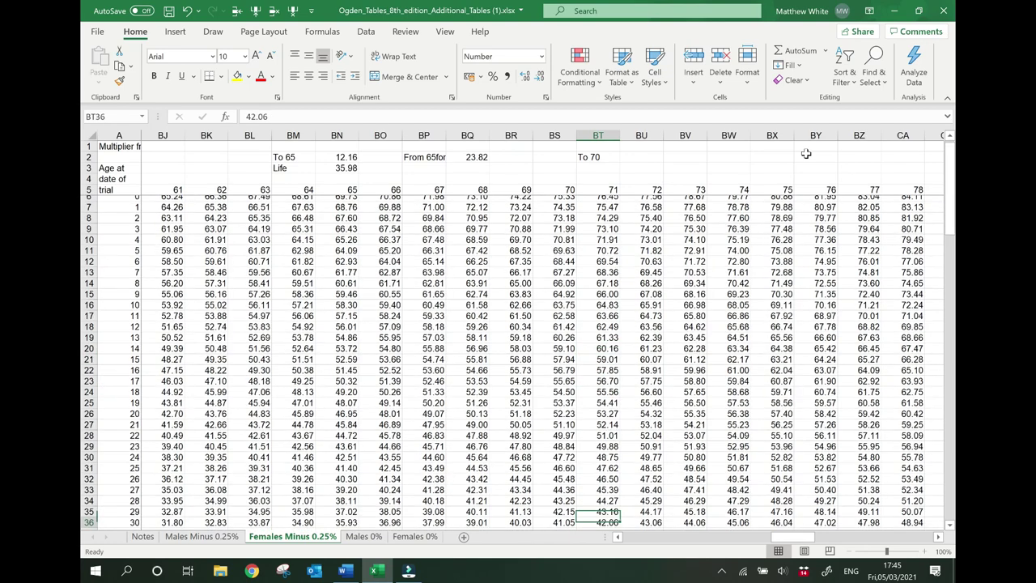
key(Down)
key(Down)
key(Down)
key(Down)
key(Down)
key(Down)
key(Down)
key(Down)
key(Down)
key(Up)
key(Up)
key(Up)
key(Up)
key(Up)
key(Up)
key(Up)
key(Up)
key(Up)
key(Up)
key(Up)
key(Up)
key(Down)
key(Left)
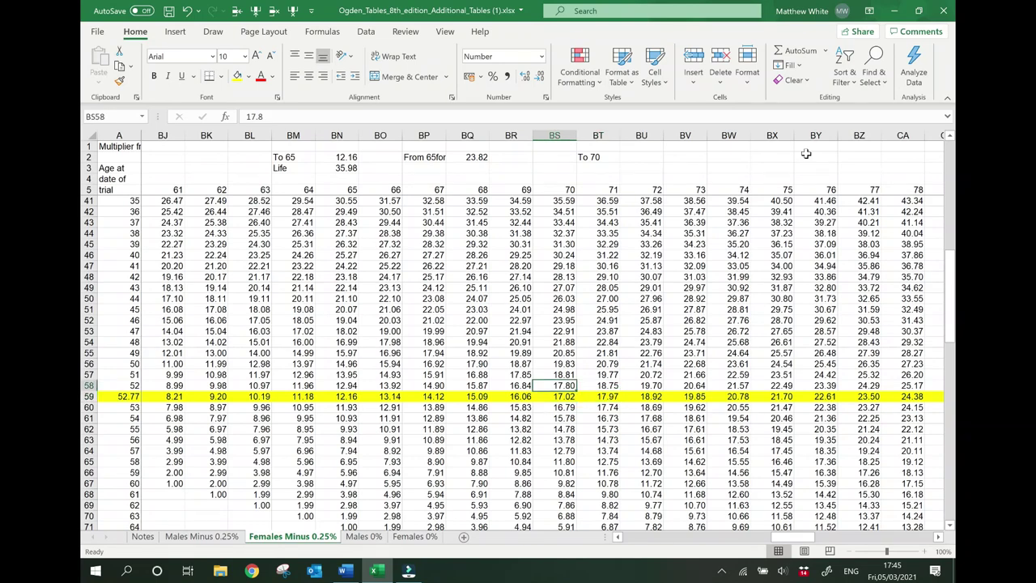
Step: Change the BT2 label to "To 72" and link BU2 to the highlighted row's age 72 multiplier with =BU59
click(611, 158)
key(BackSpace)
text(2)
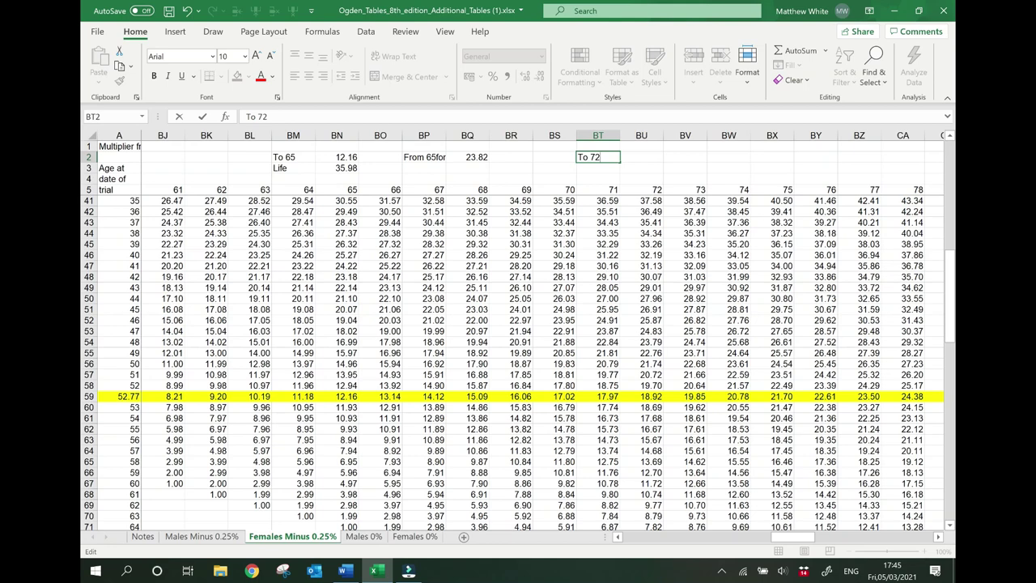
click(630, 157)
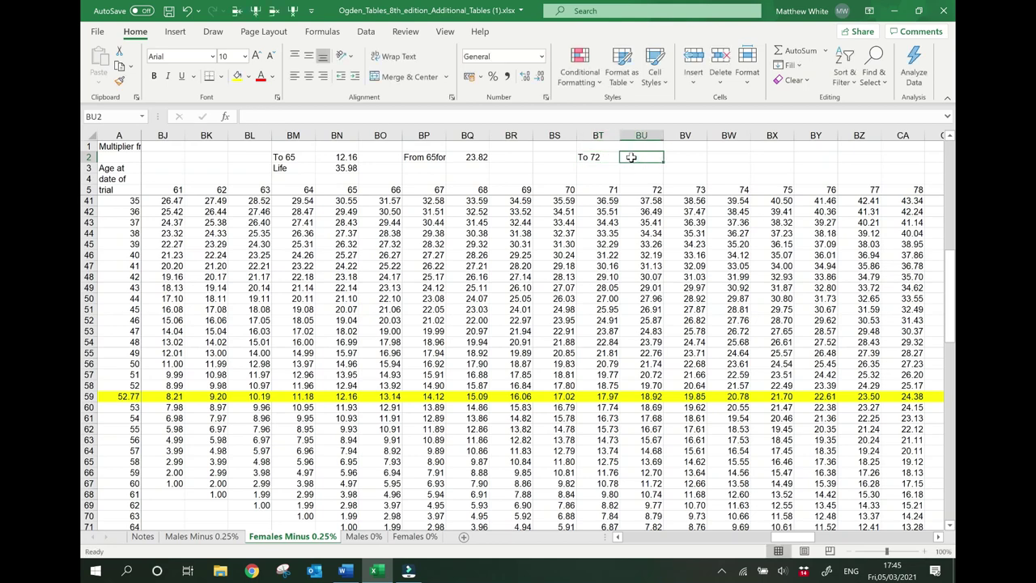
text(=bu)
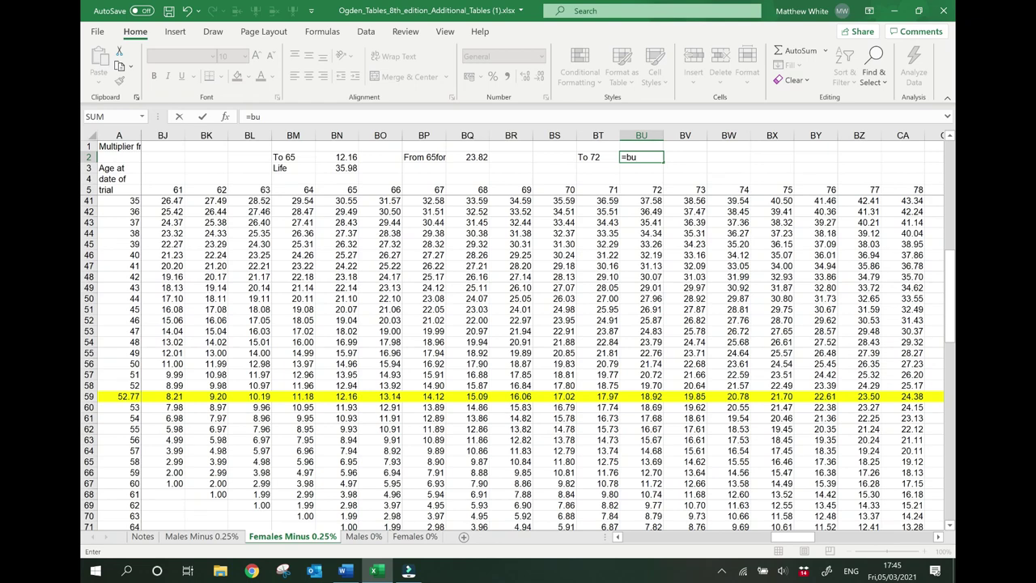
text(59)
key(Return)
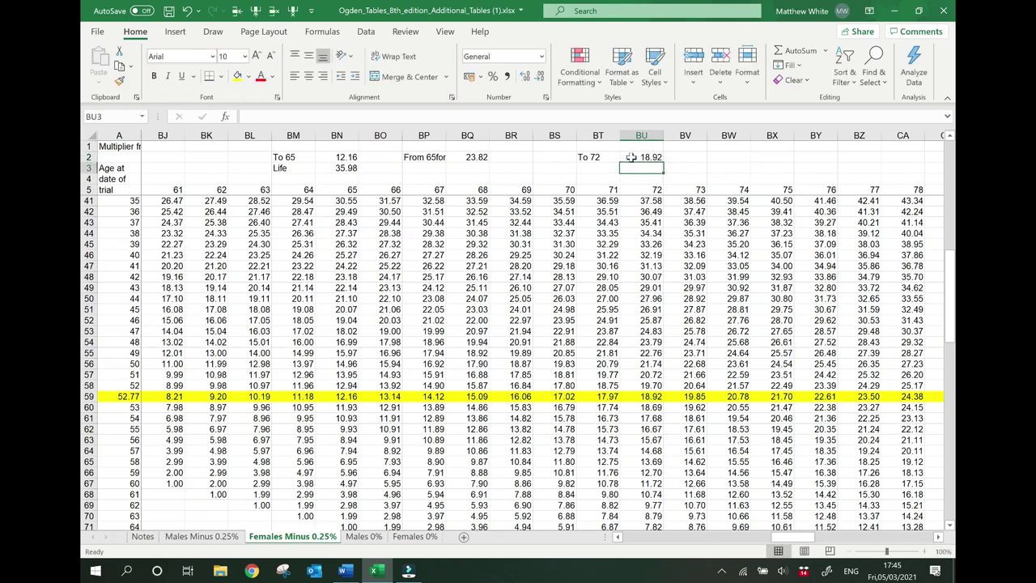
Step: Label BT3 "65 to 72" and calculate the multiplier for that period in BU3 with =BU59-BN59
key(Left)
text(65)
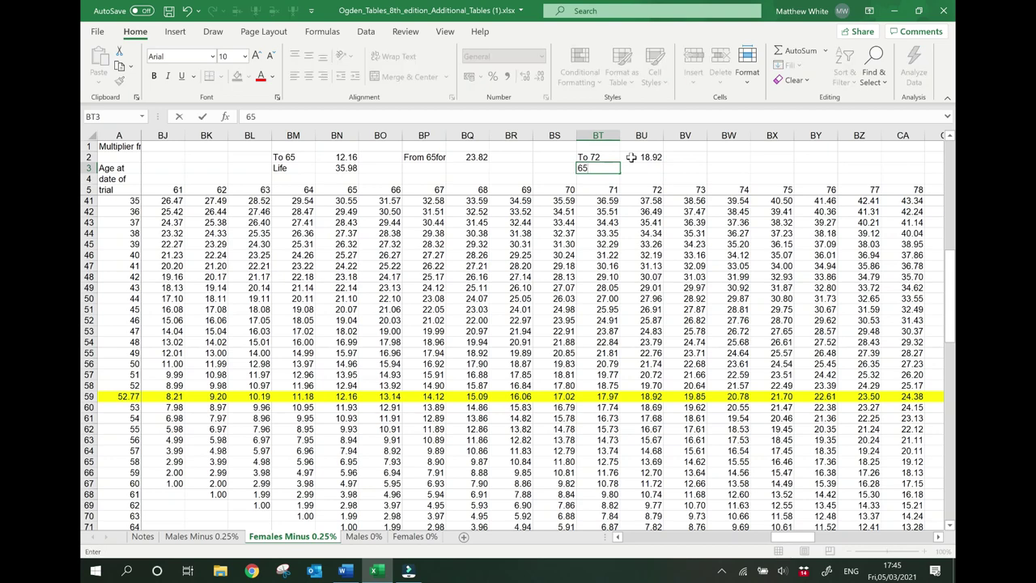
text( to 72)
key(Tab)
text(=bu)
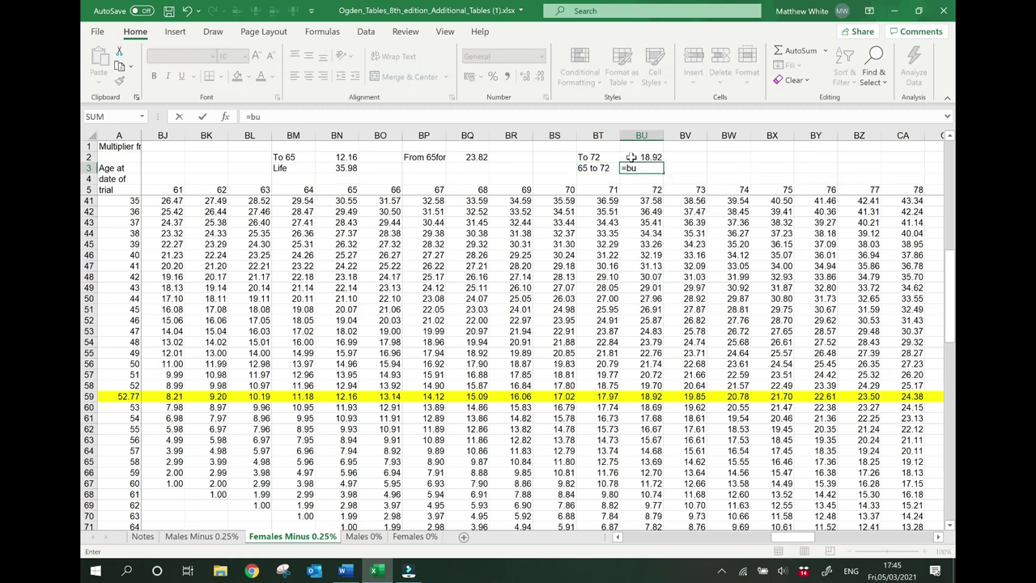
text(59-bn59)
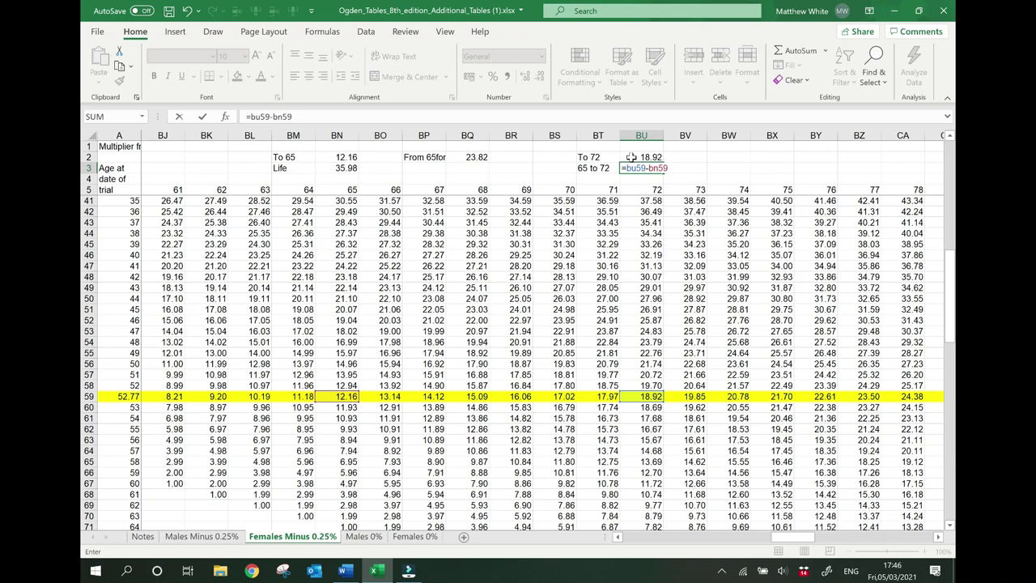
key(Return)
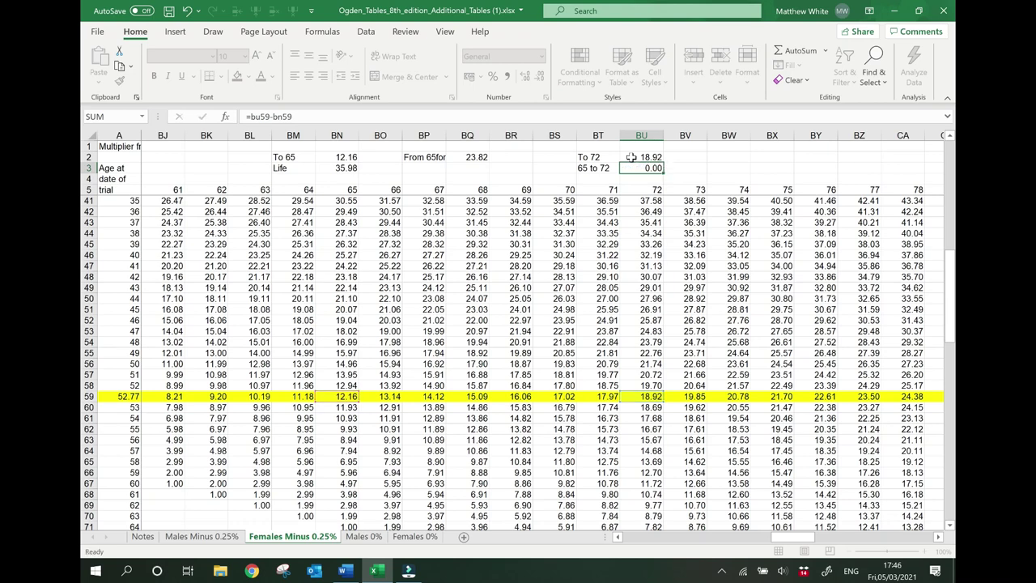
key(Up)
key(Right)
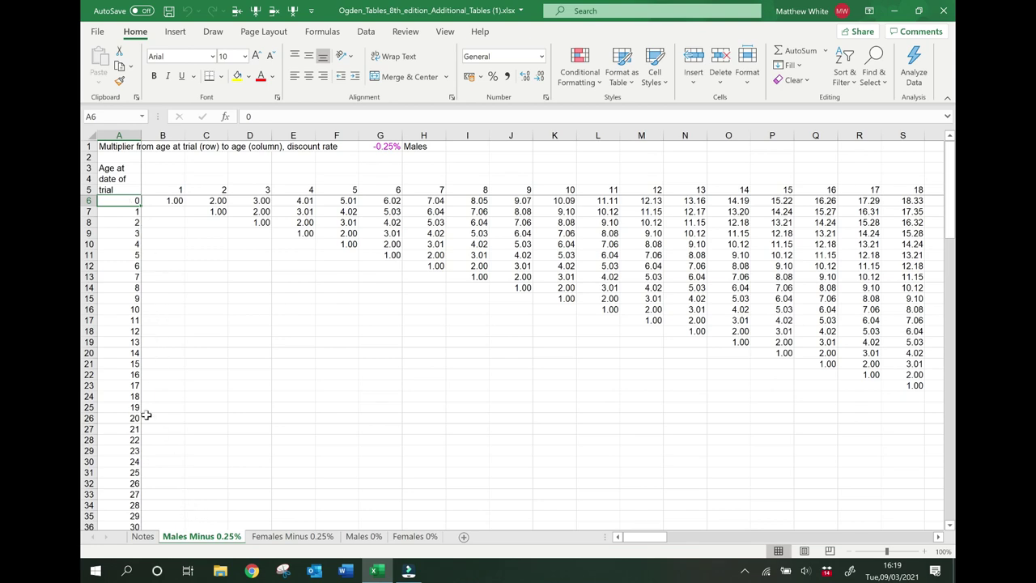
Step: Highlight the age 50 row (row 56) in yellow on the Males Minus 0.25% sheet
scroll(128, 407, down, 10)
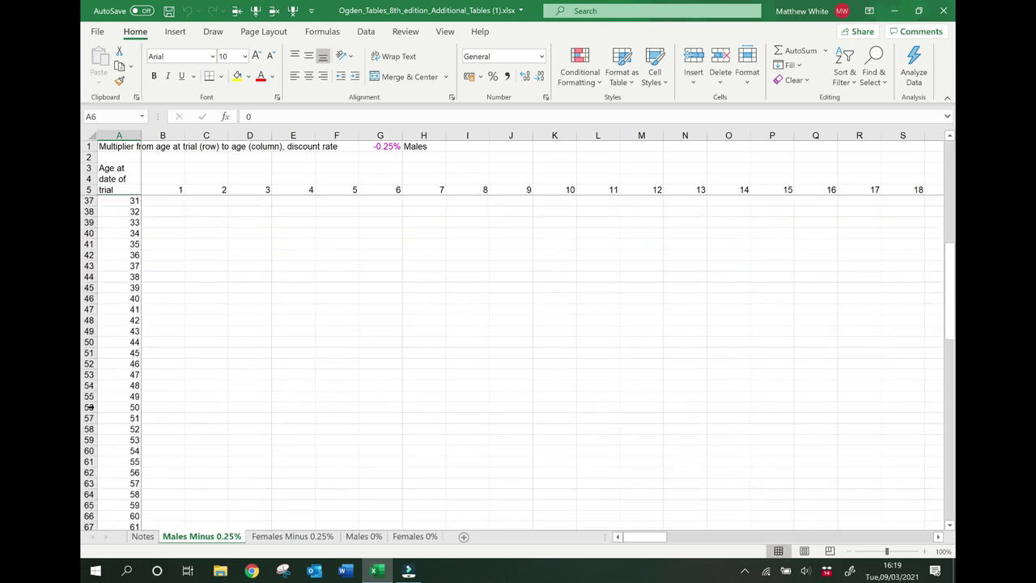
click(89, 407)
click(238, 76)
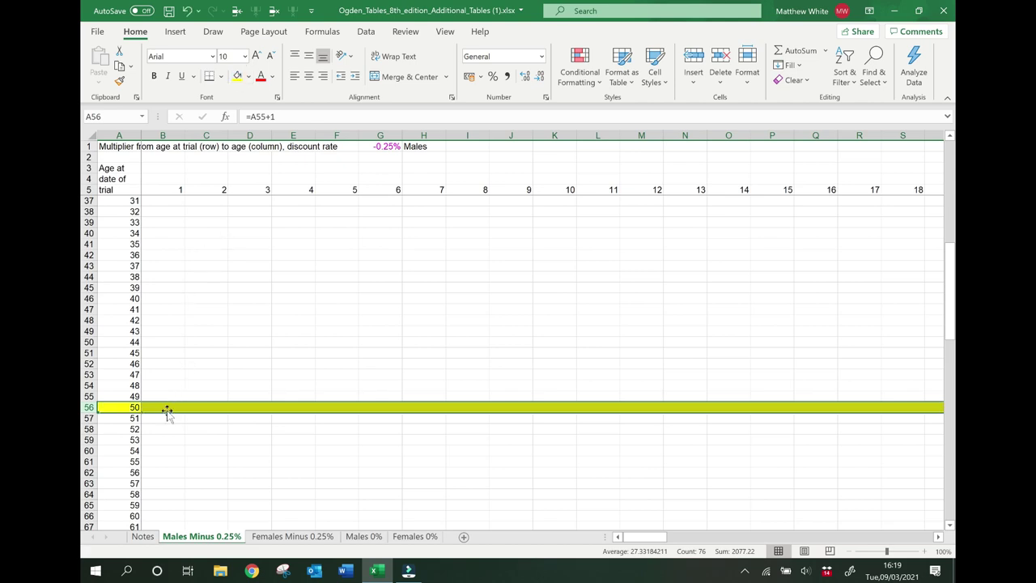
click(167, 406)
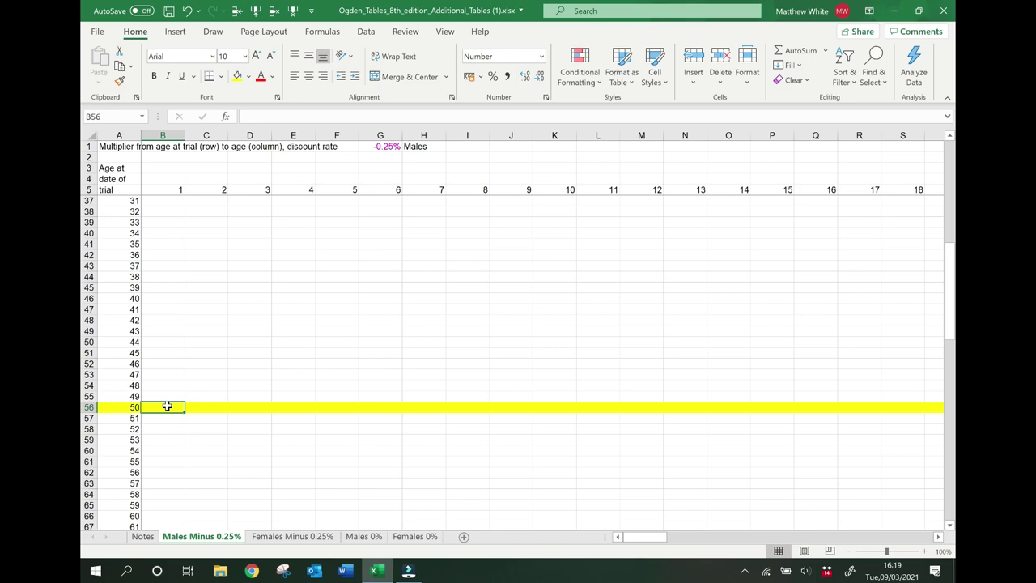
Step: Label BI2 "To age 61" and link BJ2 to the highlighted row's age 61 multiplier with =BJ56
key(ctrl+Right)
key(ctrl+Right)
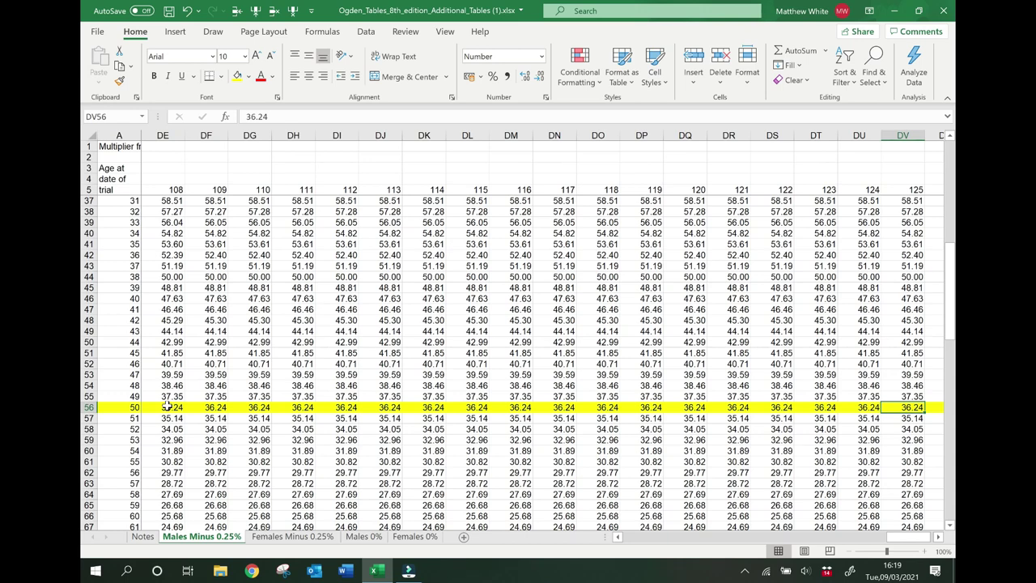
scroll(412, 310, left, 3)
scroll(412, 310, left, 9)
scroll(412, 310, left, 7)
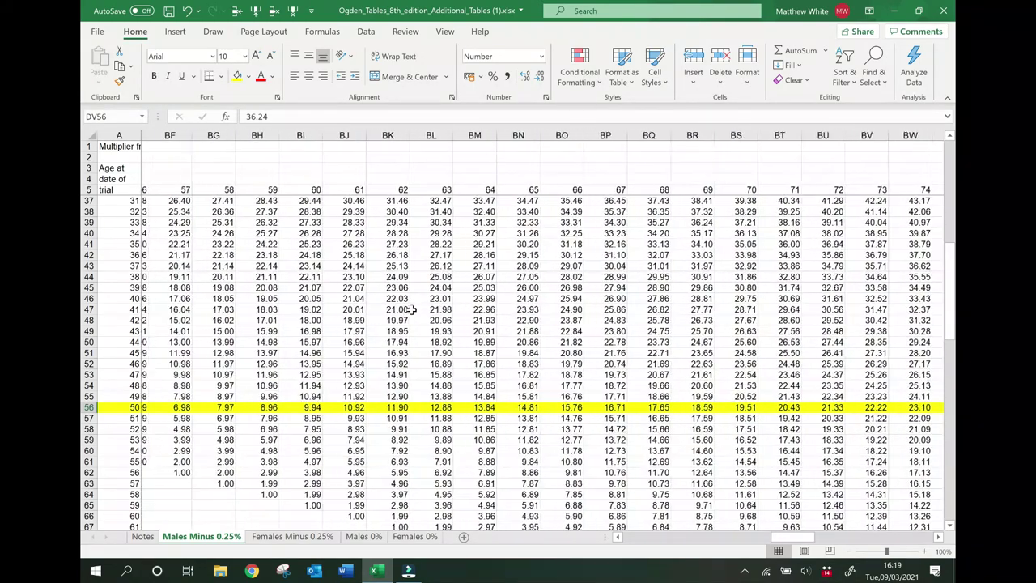
click(308, 158)
text(To age 61)
key(Tab)
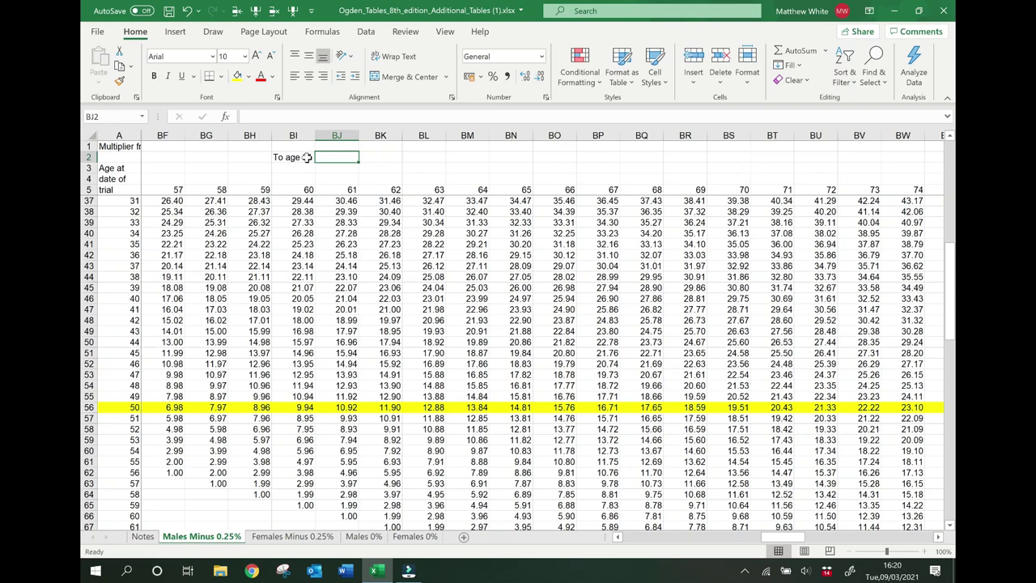
text(=bj)
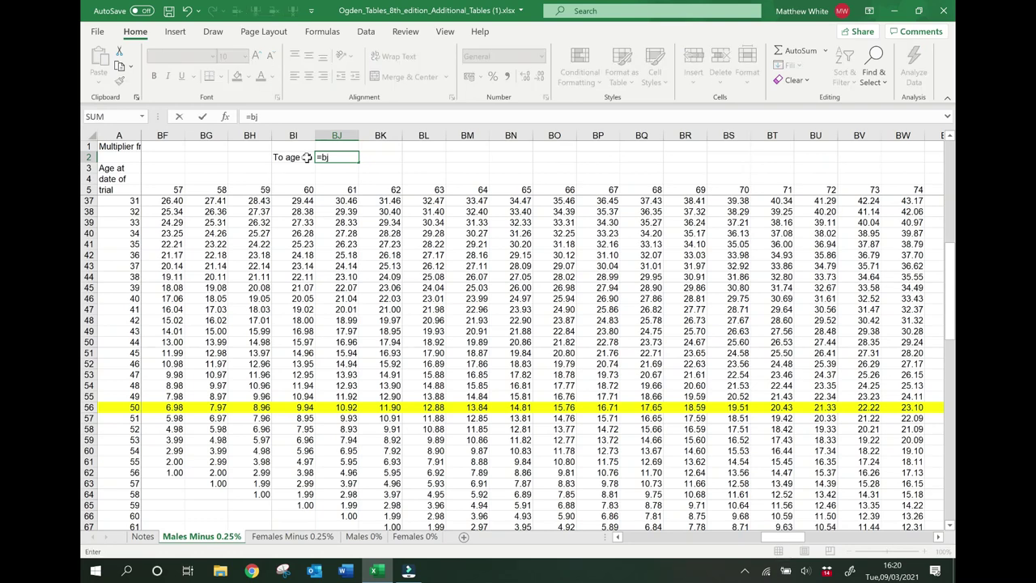
text(56)
key(Return)
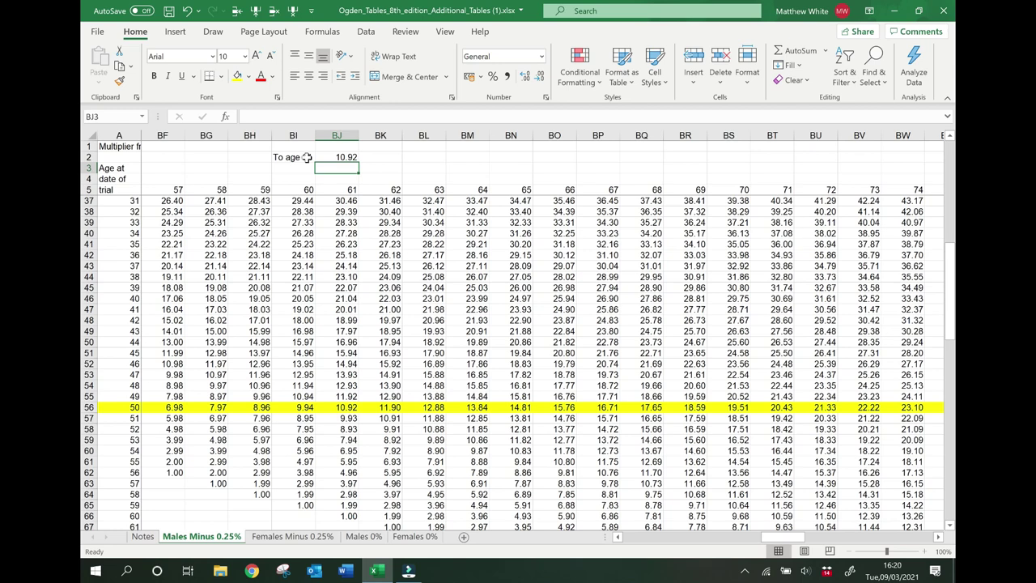
Step: Label BI3 "Life" and link BJ3 to the highlighted row's age 125 multiplier with =DV56
click(307, 157)
key(Down)
text(Life)
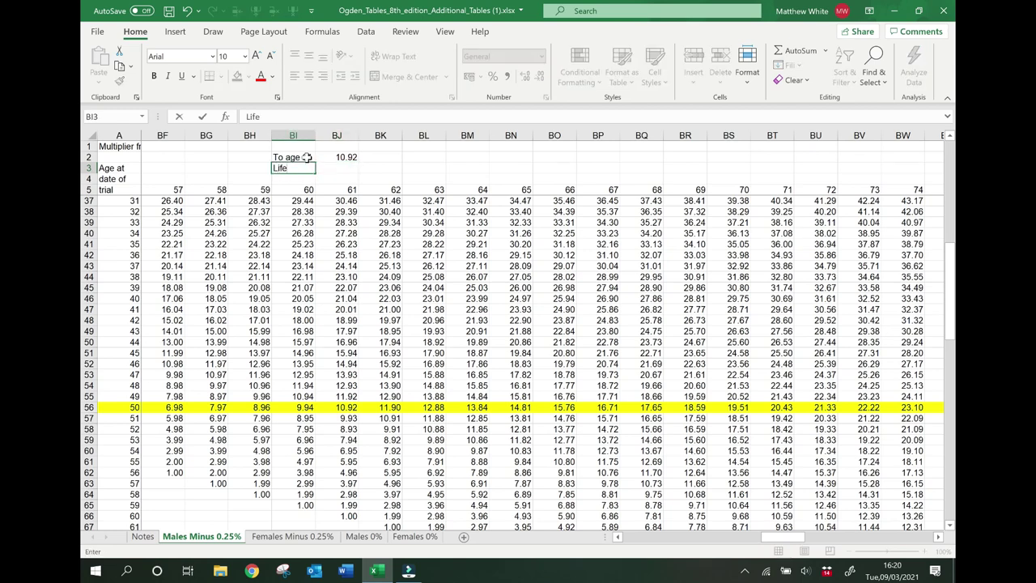
key(Tab)
text(=dv56)
key(Return)
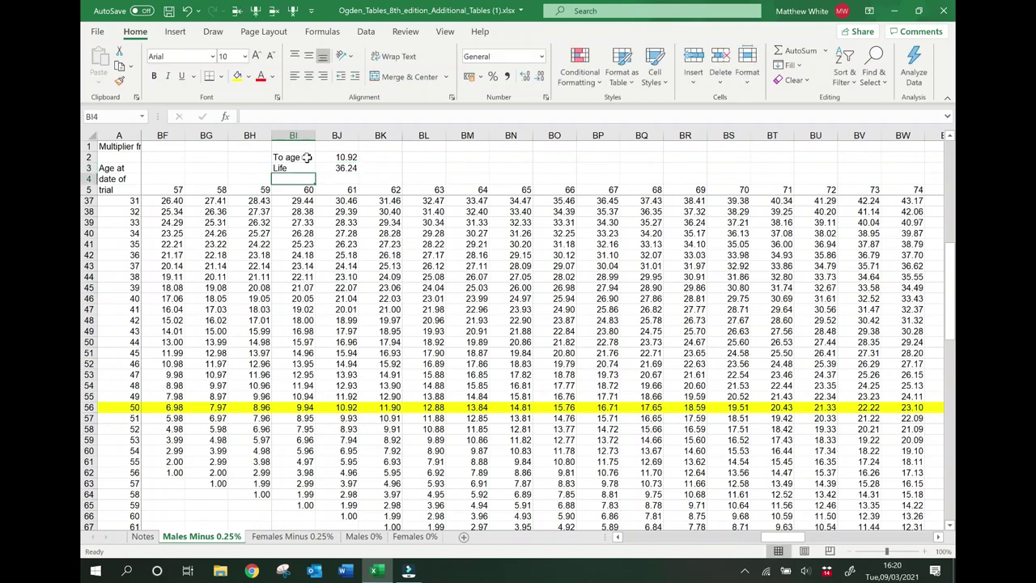
Step: Label BI4 "61 for life" and calculate the multiplier for that period in BJ4 with =DV56-BJ56
text(61 for life)
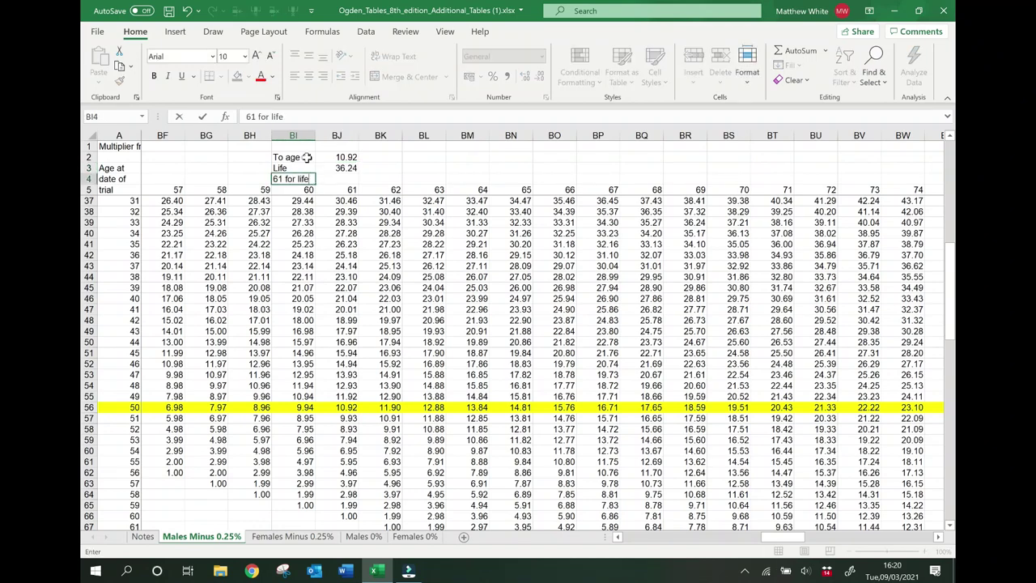
key(Tab)
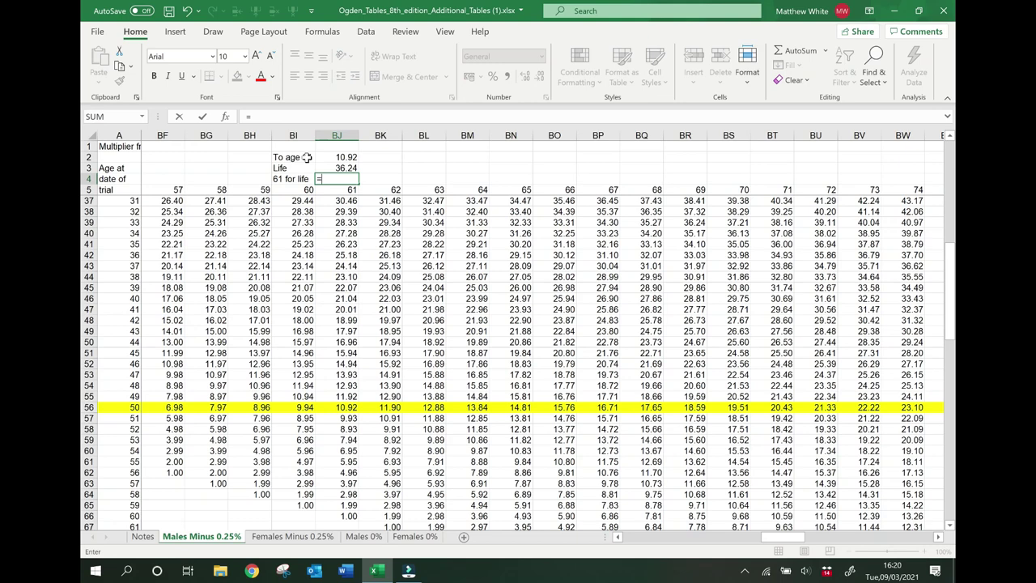
text(=dv56)
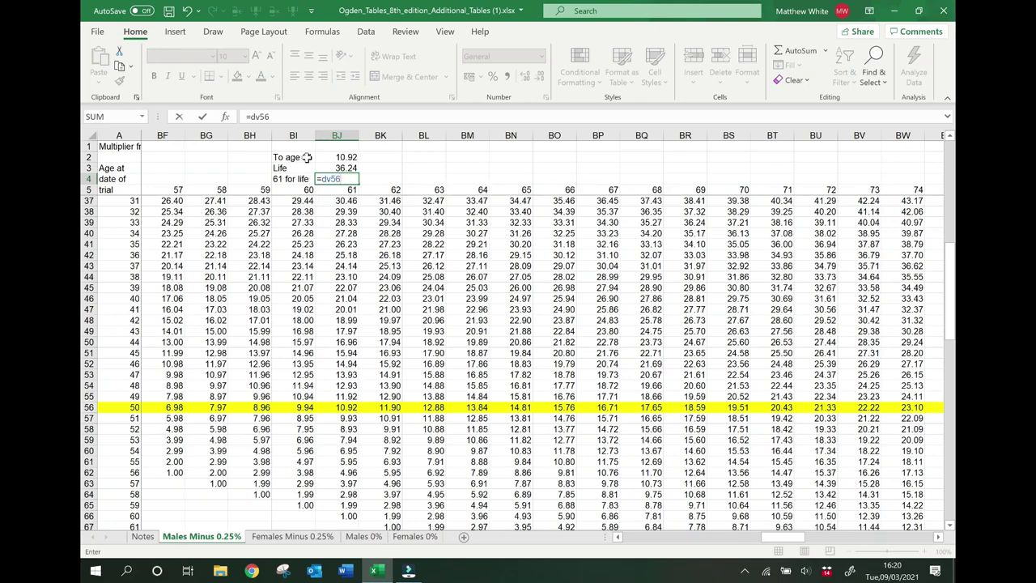
text(-bj56)
key(Return)
key(Left)
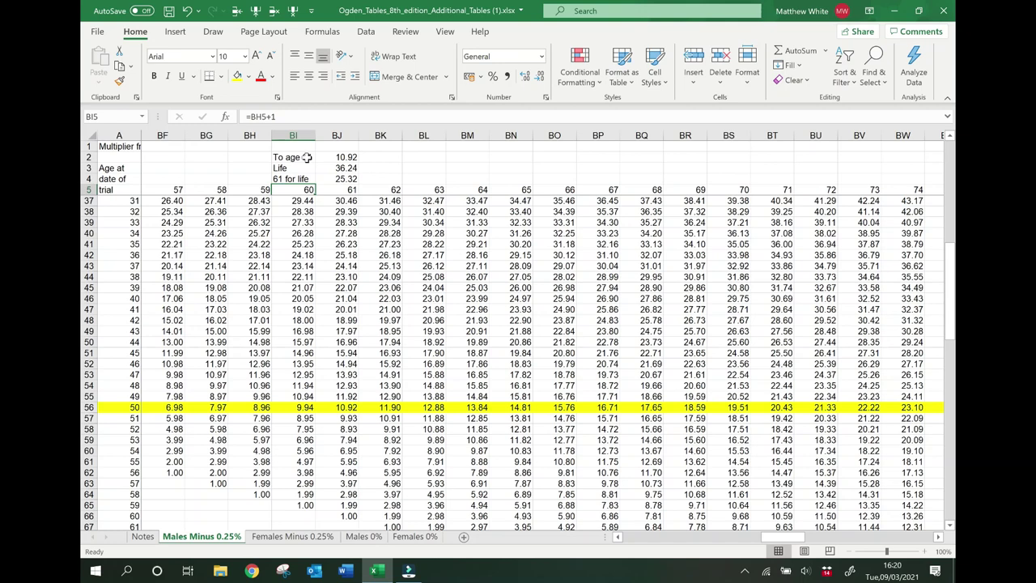
key(Up)
key(Right)
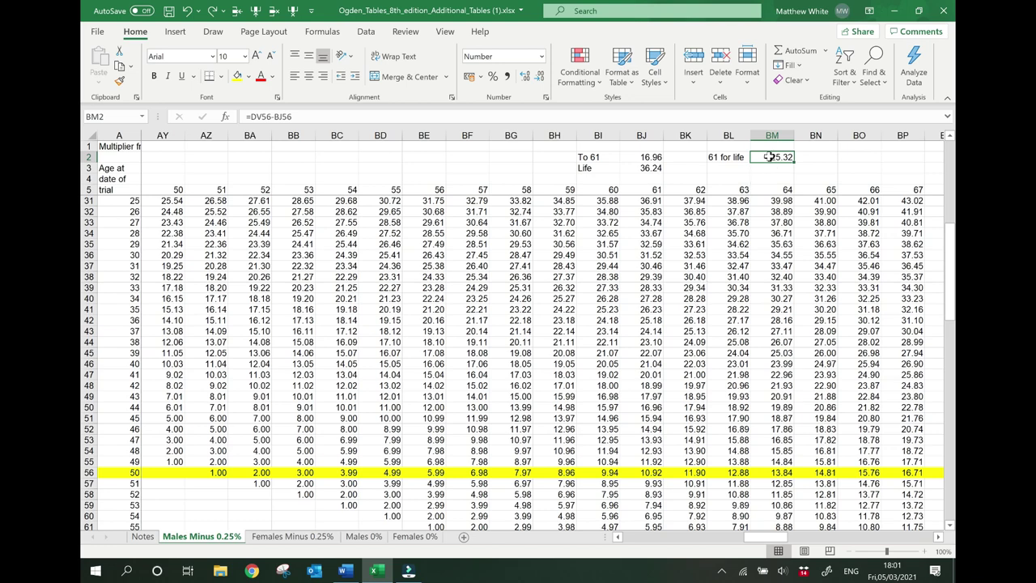
Step: Clear the "61 for life" label and its multiplier from BL2:BM2
key(Delete)
key(Left)
key(Delete)
key(Left)
key(Left)
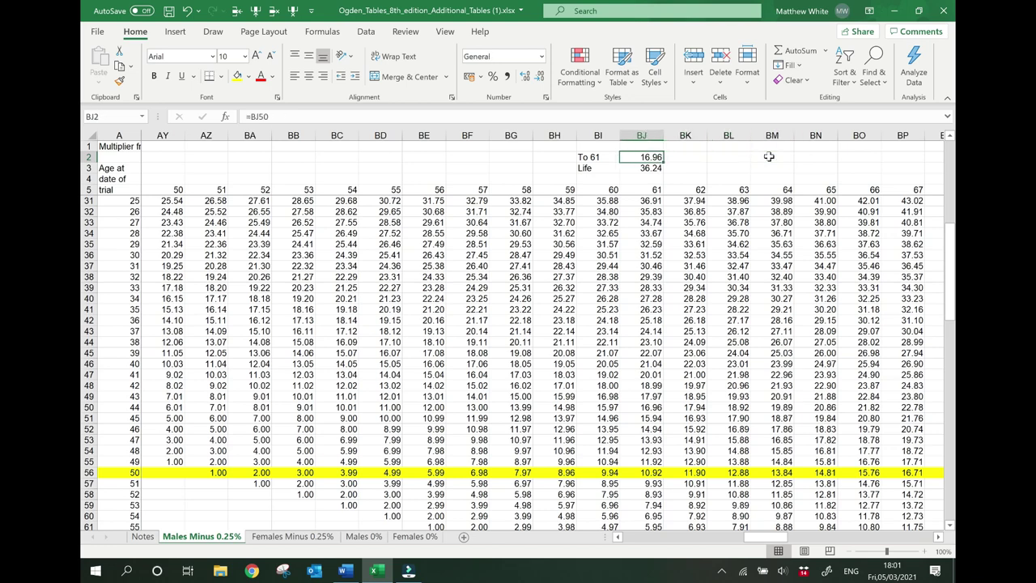
Step: Clear the "To 61" and "Life" labels with their multipliers from BI2:BJ3
key(Delete)
key(Left)
key(Delete)
key(Down)
key(Delete)
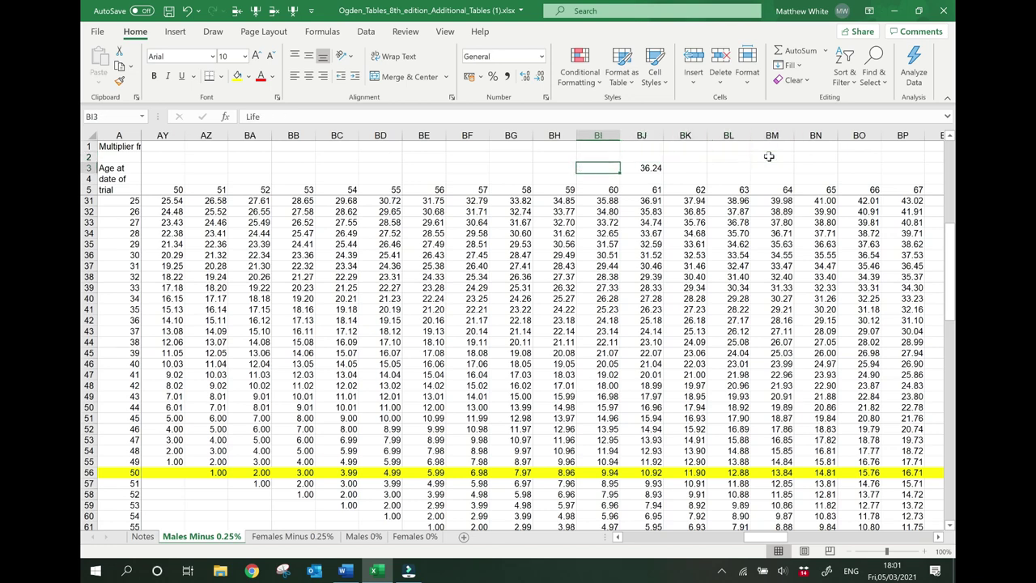
key(Right)
key(Delete)
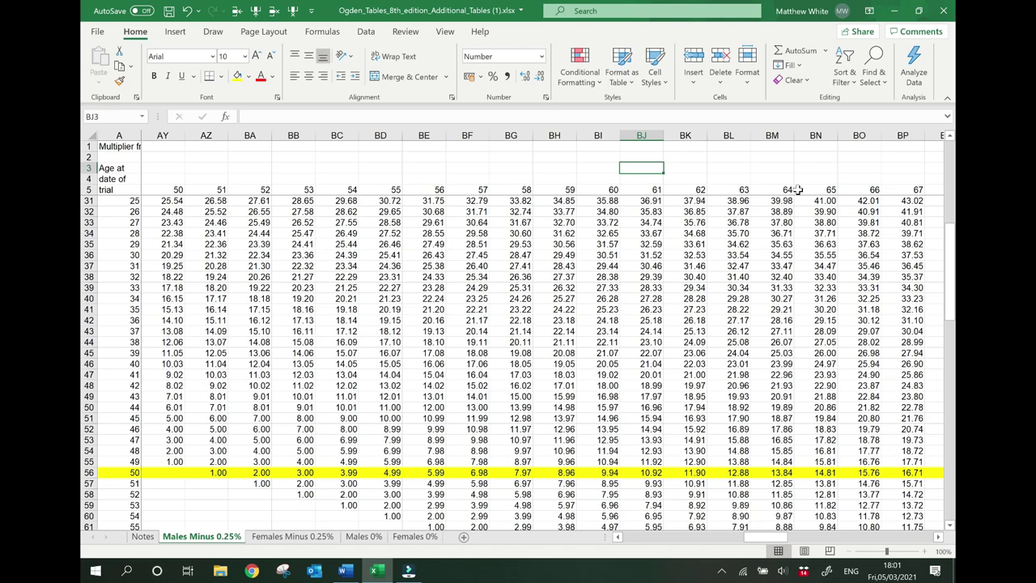
Step: Insert a blank column between the age 63 and age 64 columns on the Males Minus 0.25% sheet
key(Down)
key(Down)
key(Right)
key(Right)
key(Right)
key(Left)
key(Right)
key(Left)
key(Right)
key(Left)
key(Right)
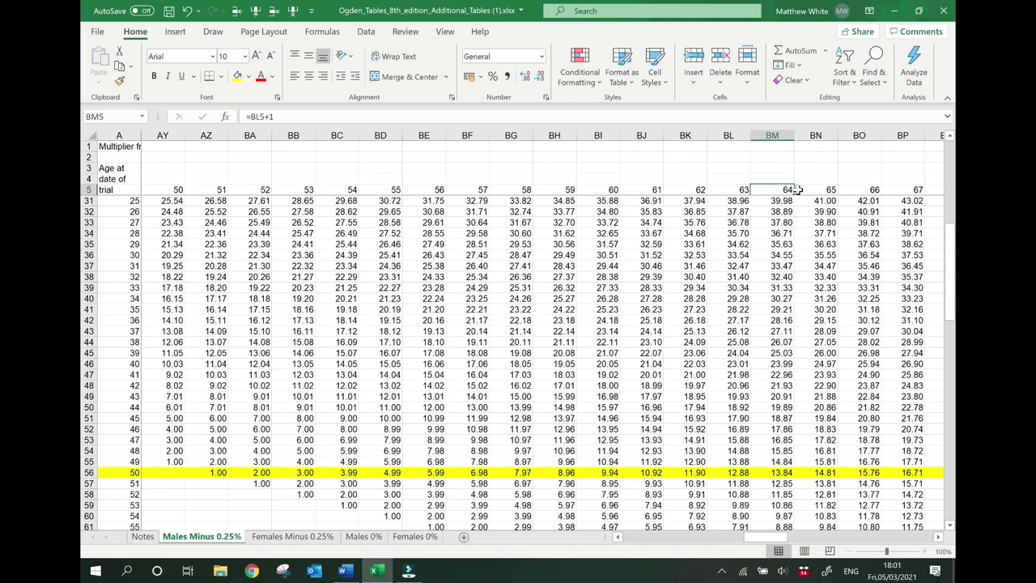
click(256, 11)
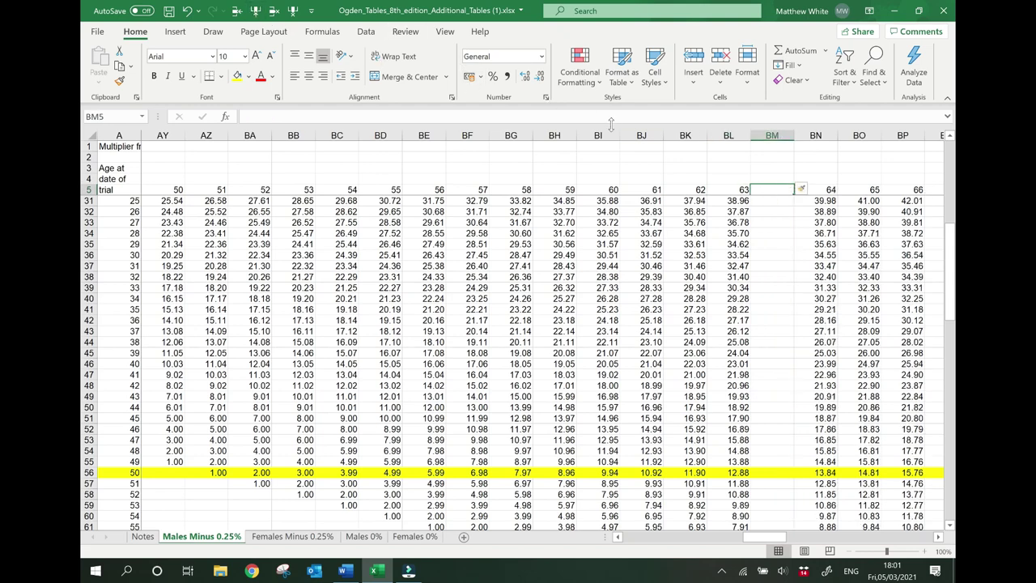
Step: Enter =63+9/12 as the new column's age heading in BM5
text(6)
key(BackSpace)
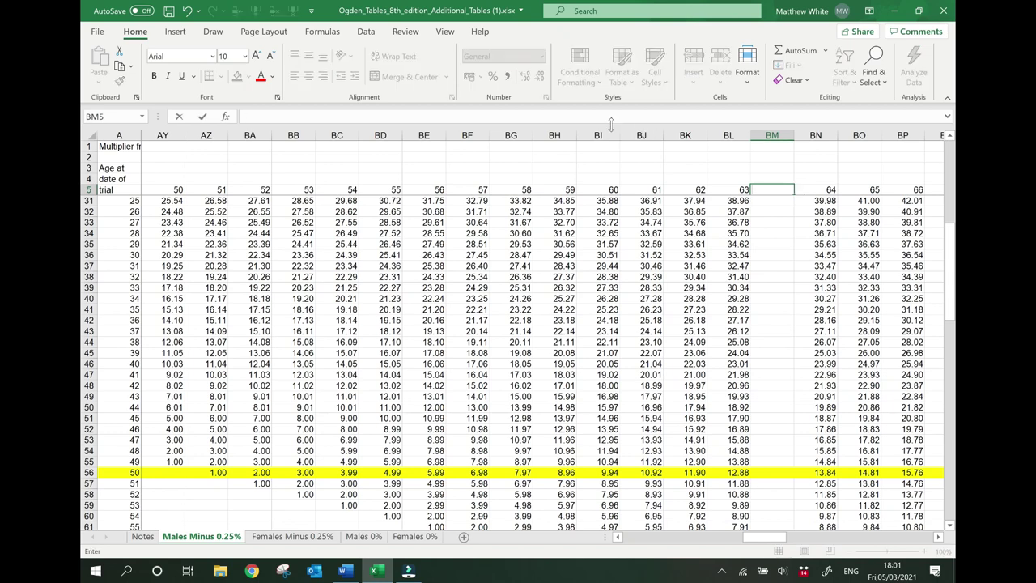
text(=63+9/12)
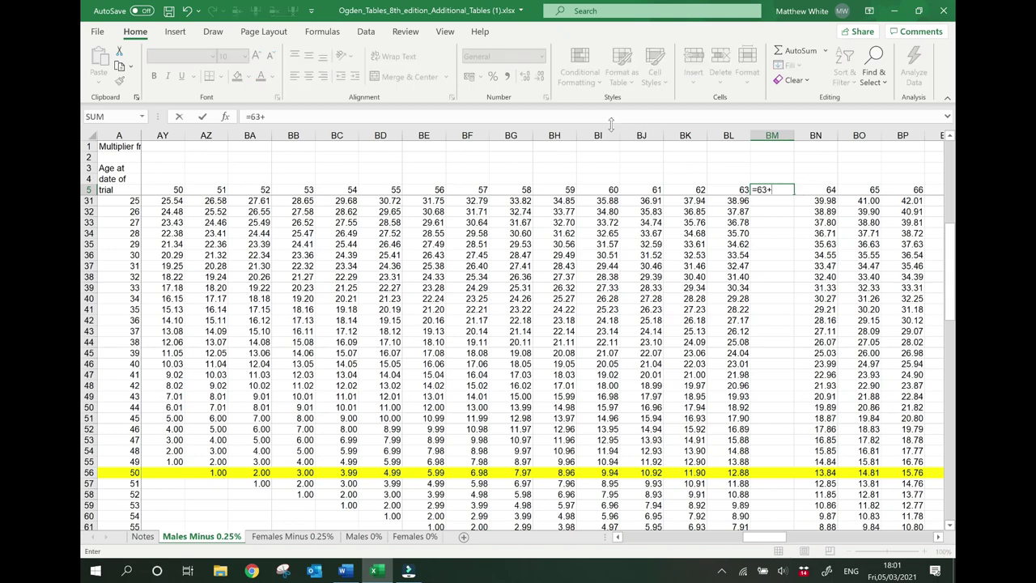
key(Return)
Step: Interpolate the age 63.75 multiplier for the highlighted age 50 row in BM56 with =BL56+(BN56-BL56)*0.75
key(Down)
key(Down)
key(Down)
key(Down)
key(Down)
key(Down)
key(Down)
key(Down)
key(Down)
key(Down)
key(Down)
key(Down)
key(Down)
key(Down)
key(Down)
key(Down)
key(Down)
key(Down)
key(Down)
key(Down)
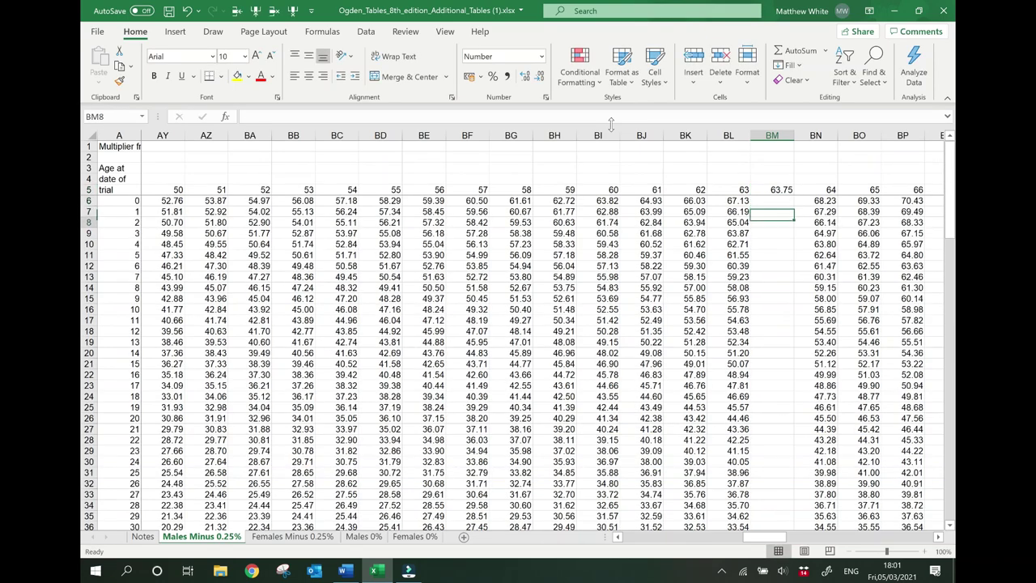
key(Down)
key(Down)
key(Down)
key(Down)
key(Down)
key(Down)
key(Down)
key(Down)
key(Down)
key(Down)
key(Down)
key(Down)
key(Down)
key(Down)
key(Down)
key(Down)
key(Down)
key(Down)
key(Down)
key(Down)
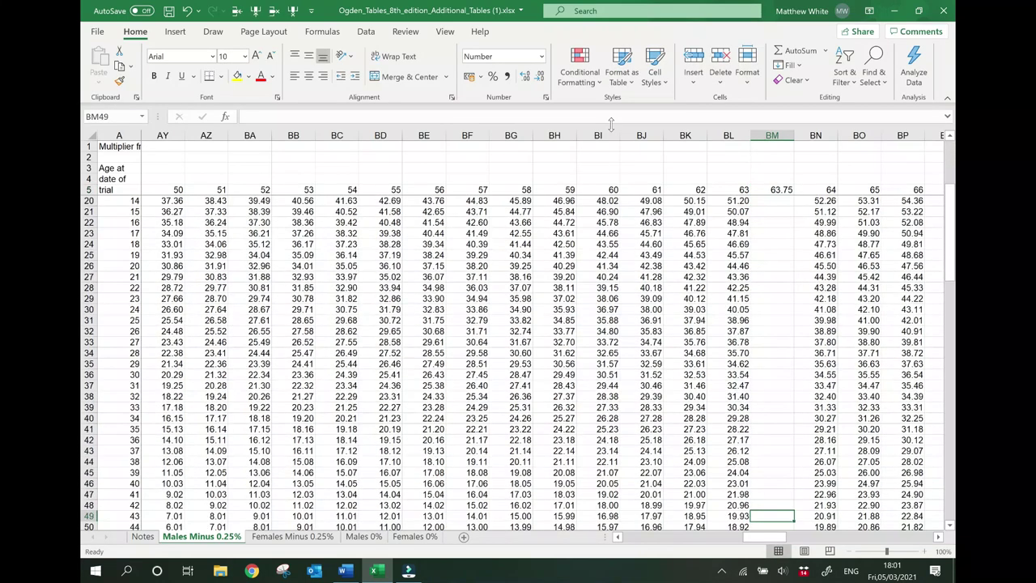
key(Up)
key(Up)
key(Up)
key(Up)
key(Up)
key(Up)
key(Up)
key(Up)
key(Up)
key(Up)
key(Up)
key(Up)
key(Up)
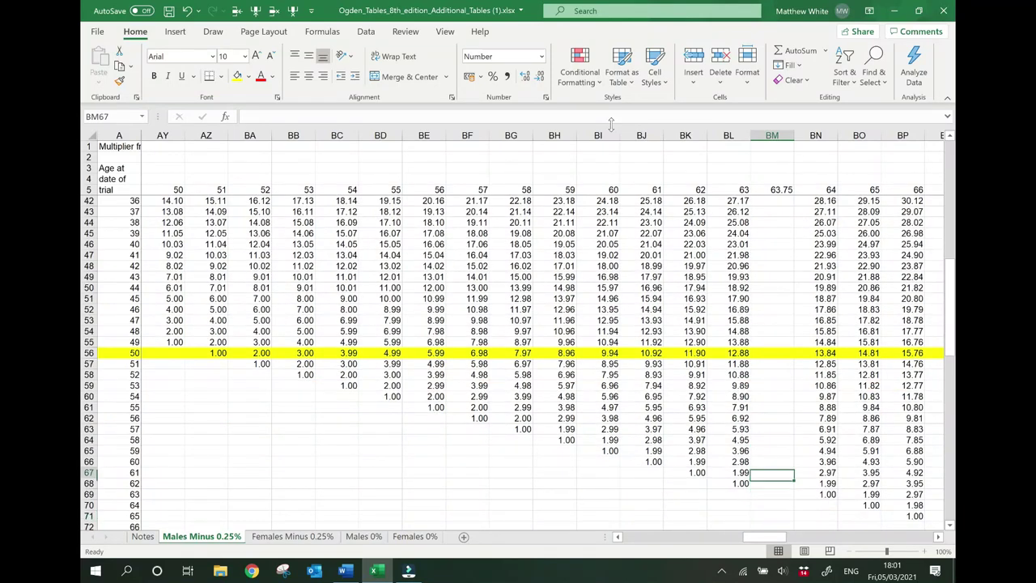
key(Up)
key(Up)
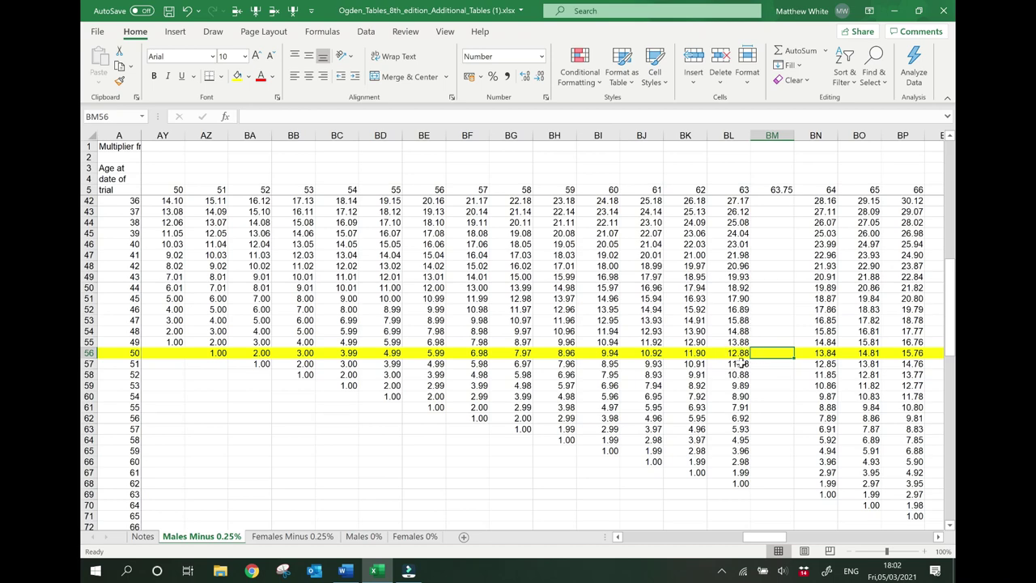
key(ctrl+z)
text(=)
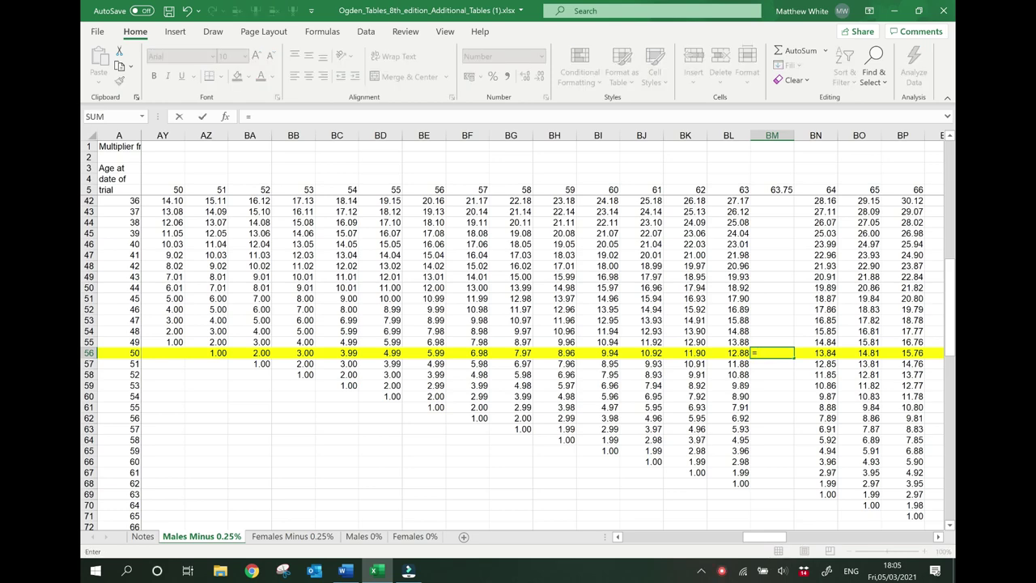
text(bl56+)
text((bn56)
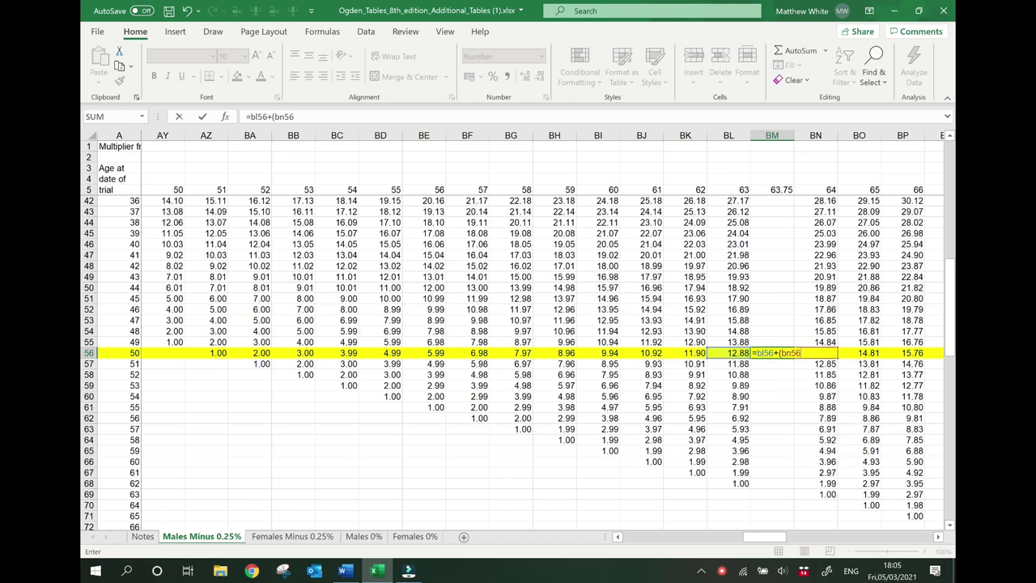
text(-bl56)*0.75)
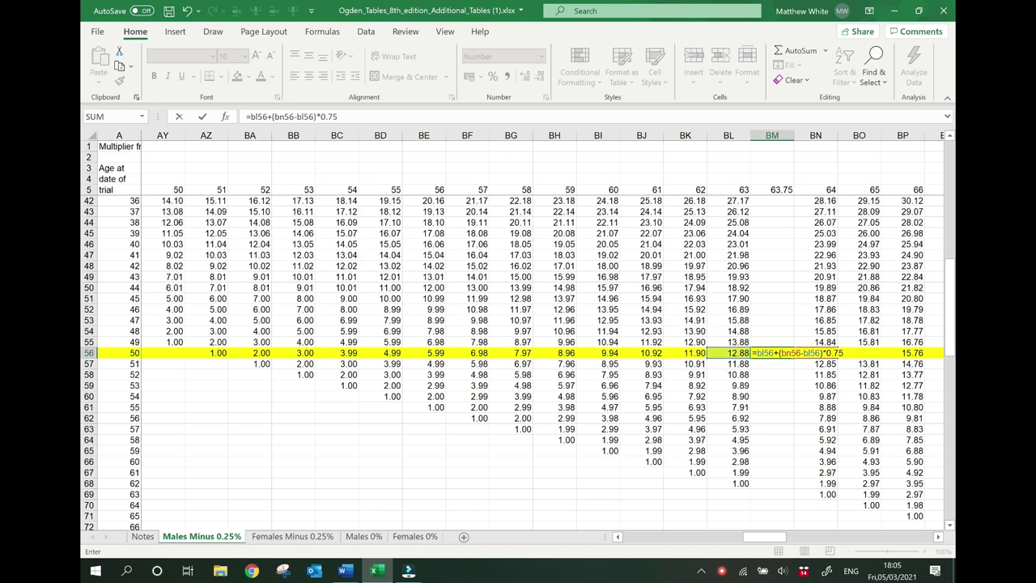
key(Return)
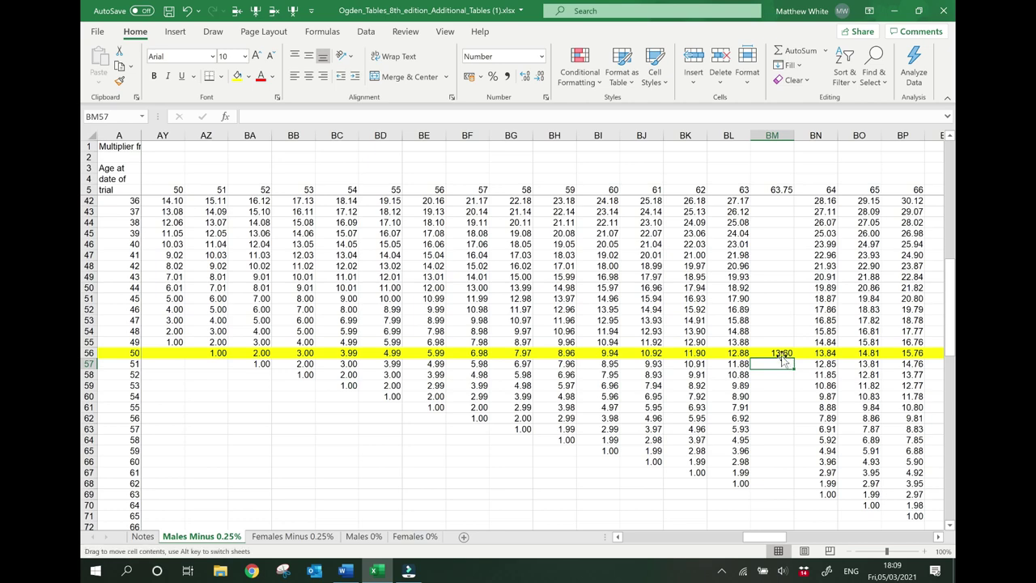
Step: Label DV2 "life" above the end of the table and enter dw56 beside it in DW2
click(780, 354)
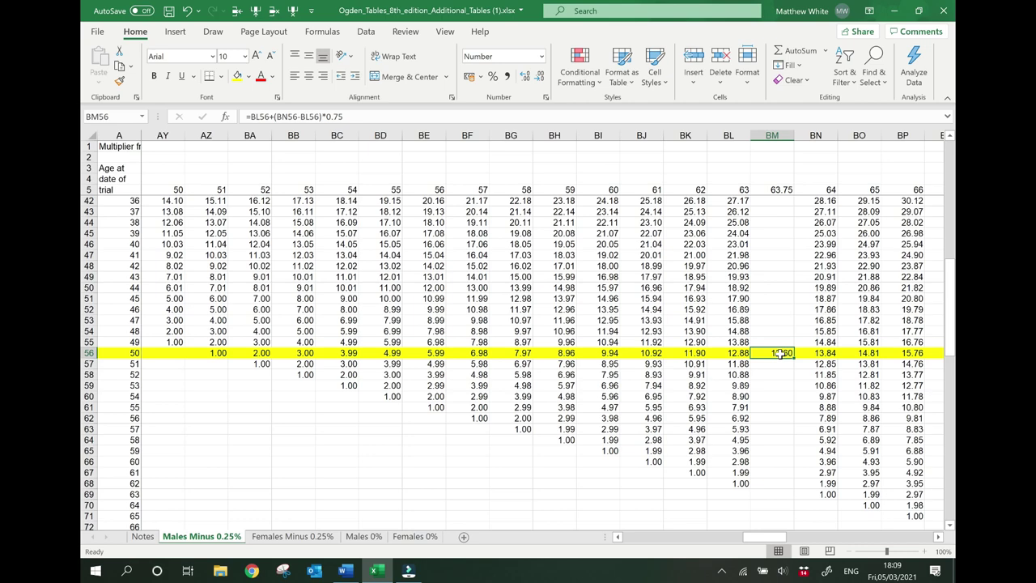
key(ctrl+Right)
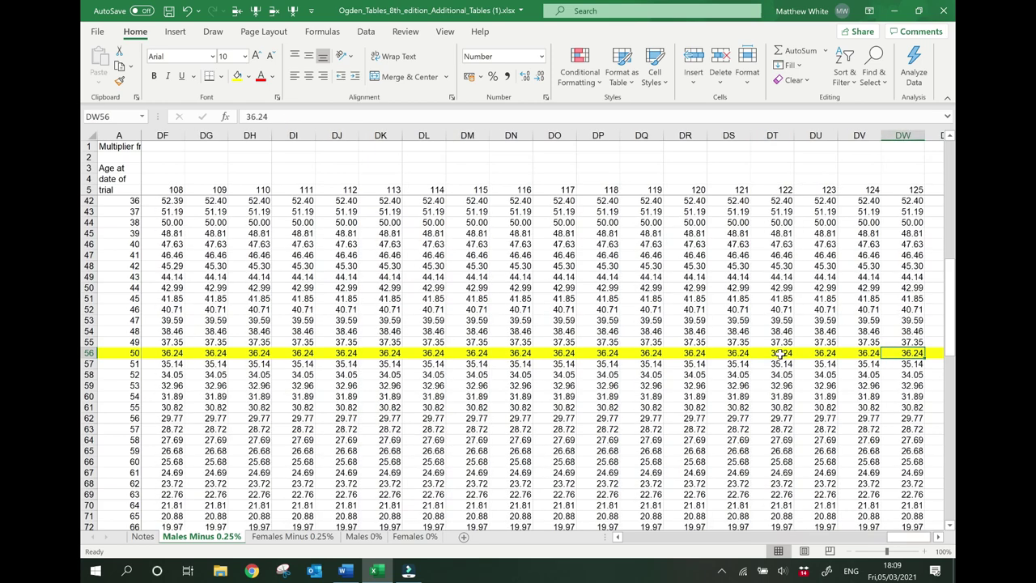
key(Up)
key(Up)
key(Up)
key(Up)
key(Up)
key(Up)
key(Up)
key(Up)
key(Up)
key(Up)
key(Up)
key(Up)
key(Up)
key(Up)
key(Up)
key(Up)
key(Up)
key(Up)
key(Up)
key(Up)
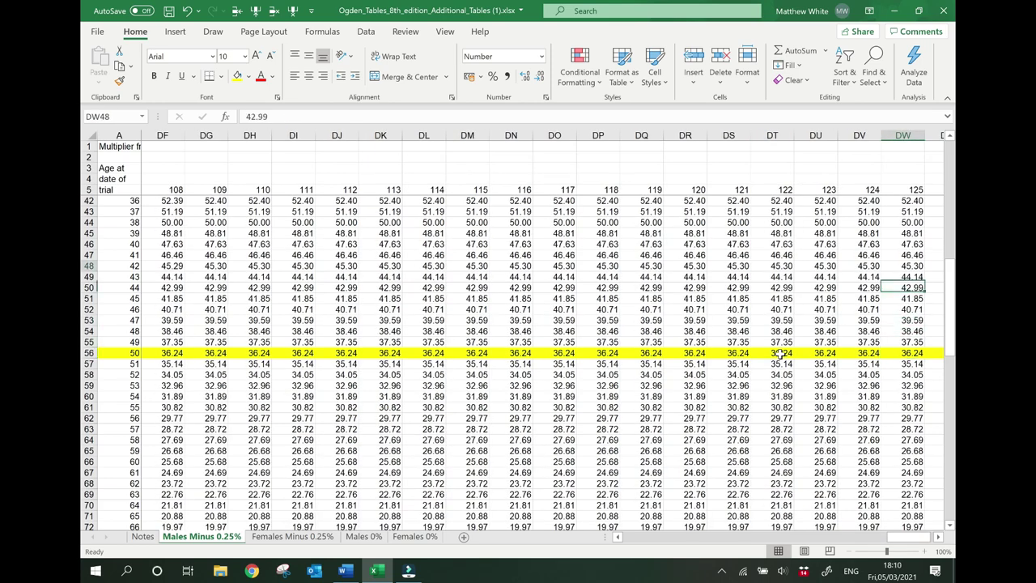
key(Up)
key(Up)
key(Up)
key(Down)
key(Down)
key(Down)
key(Down)
key(Down)
key(Up)
key(Up)
key(Up)
key(Up)
key(Up)
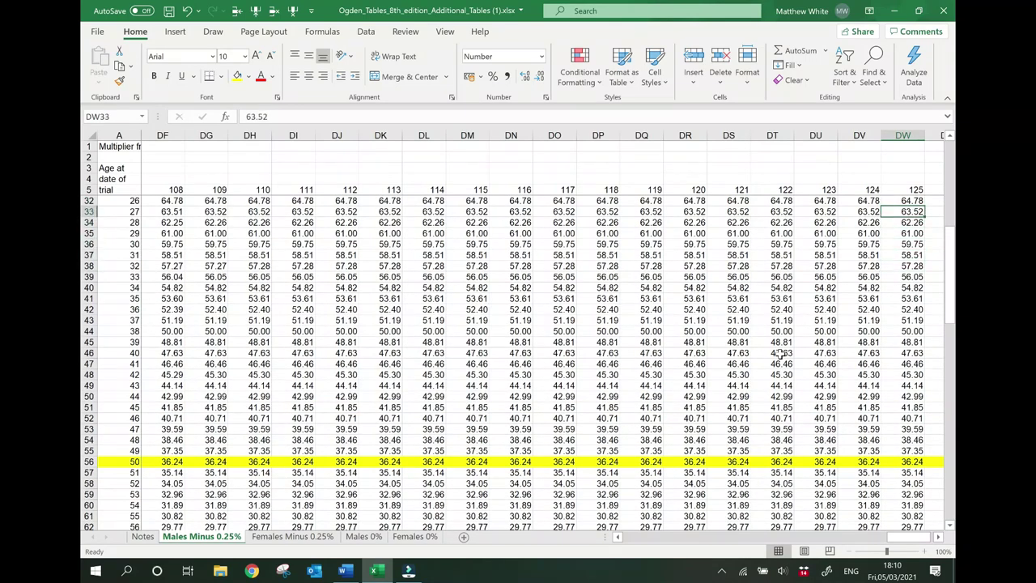
click(864, 158)
text(life)
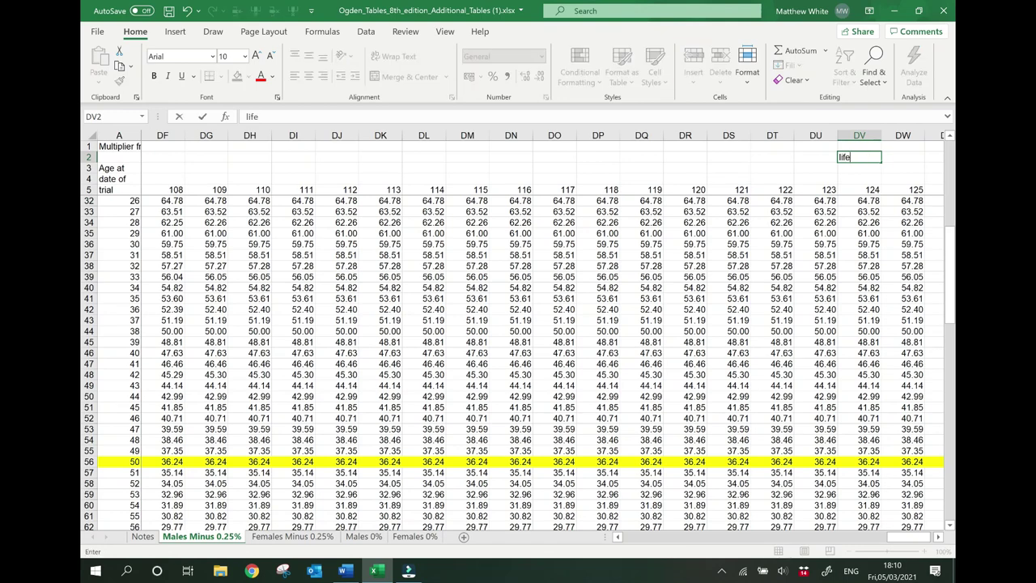
key(Tab)
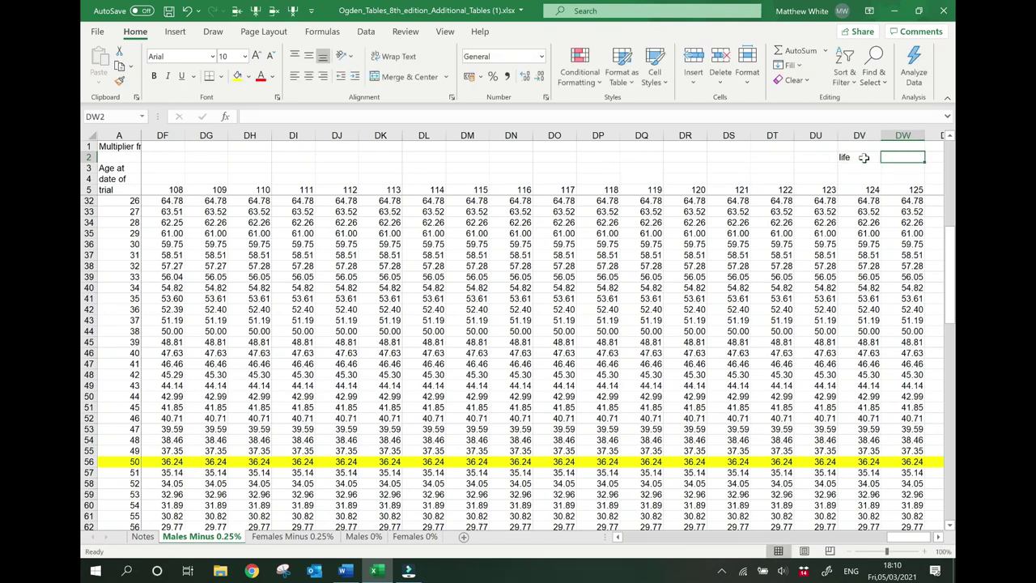
text(dw)
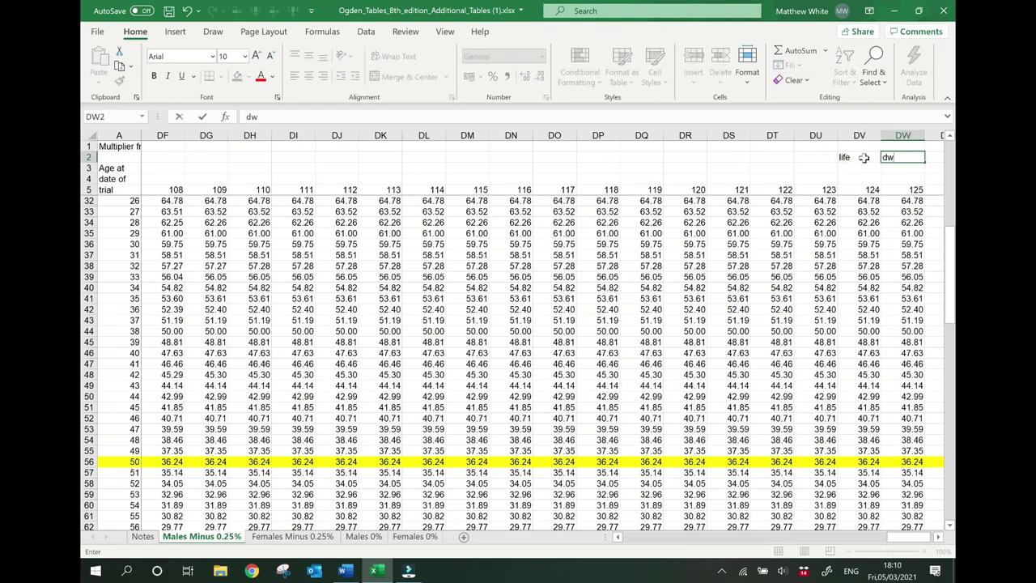
text(56)
key(Return)
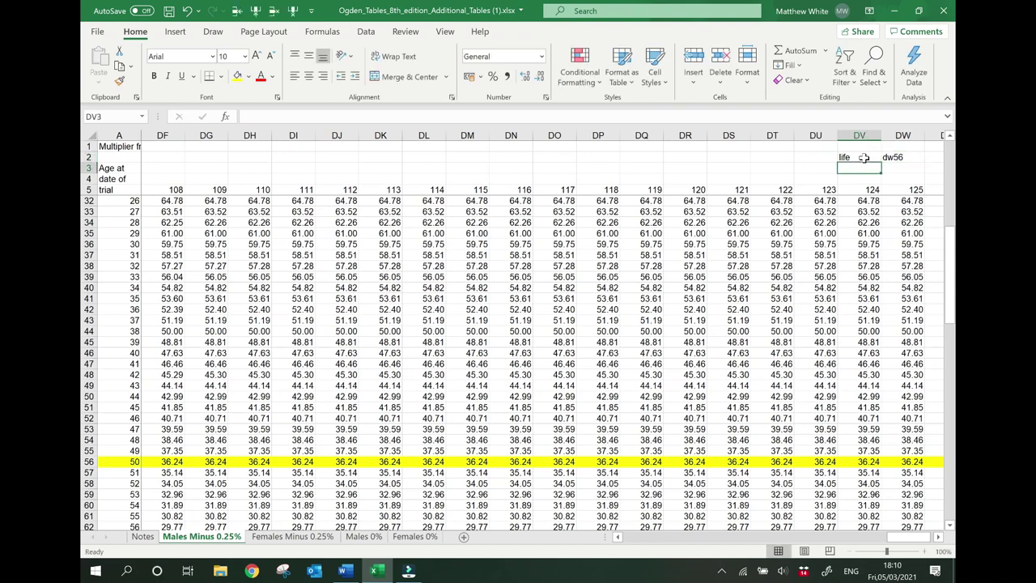
Step: Label DV3 "63.75age" and link DW3 to the interpolated multiplier with =BM56
text(63.)
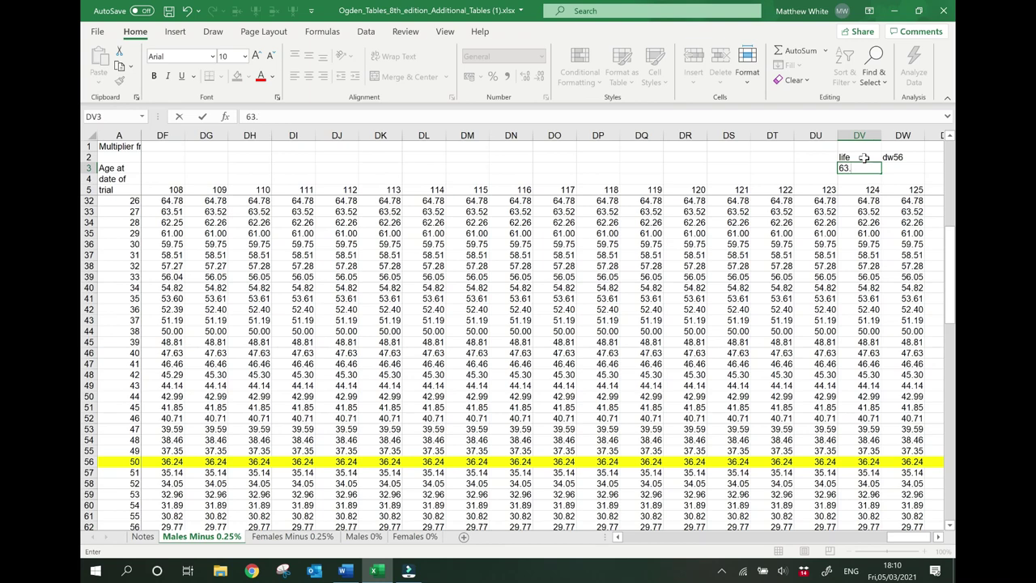
text(75age)
key(Tab)
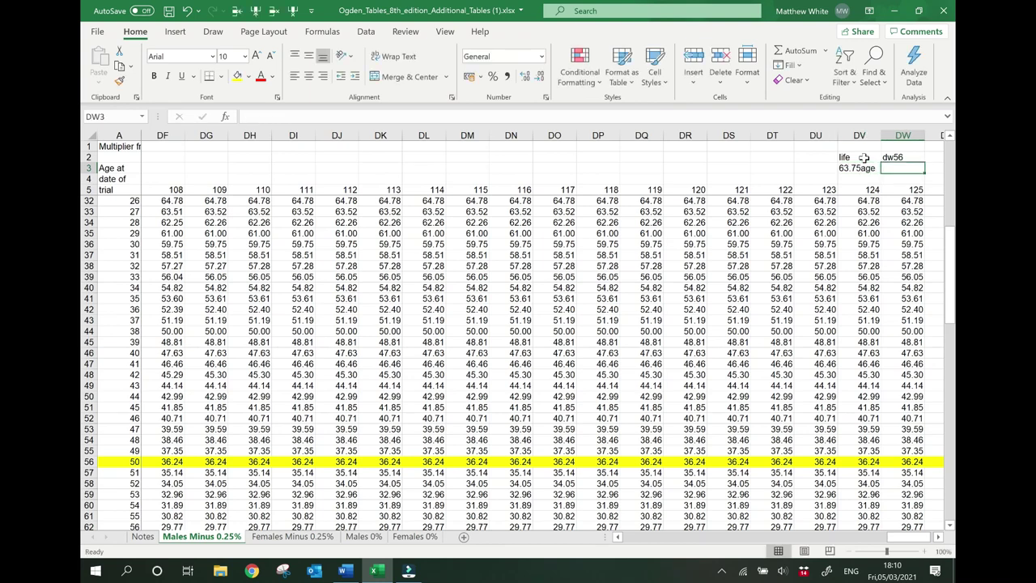
text(bm56)
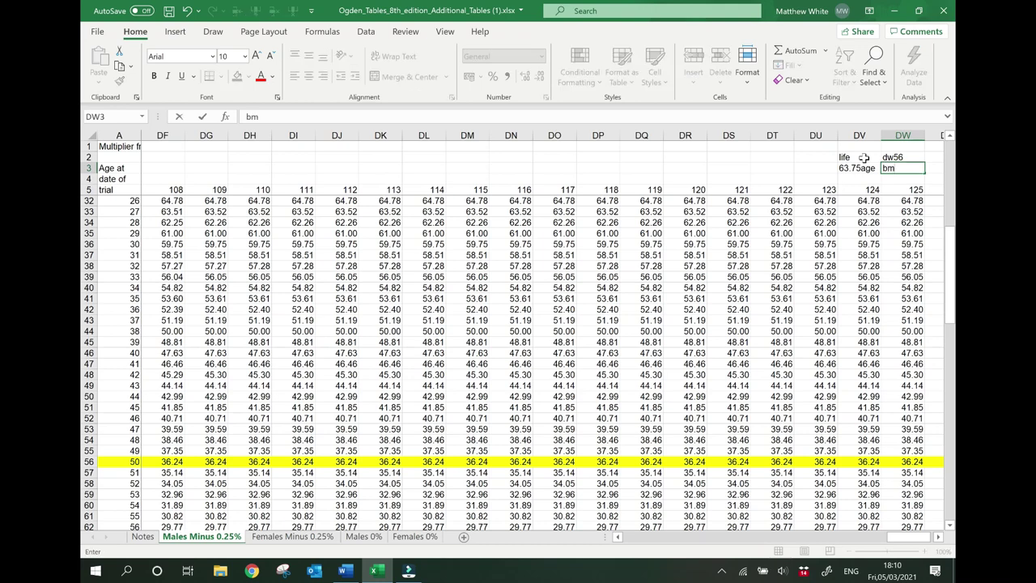
key(BackSpace)
key(BackSpace)
key(BackSpace)
key(BackSpace)
text(=)
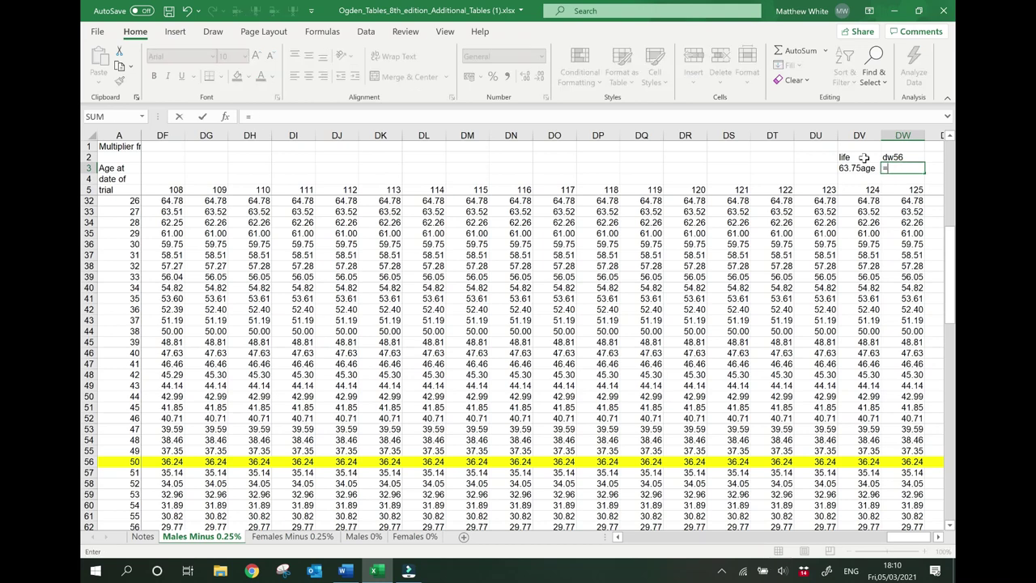
text(bm56)
key(Return)
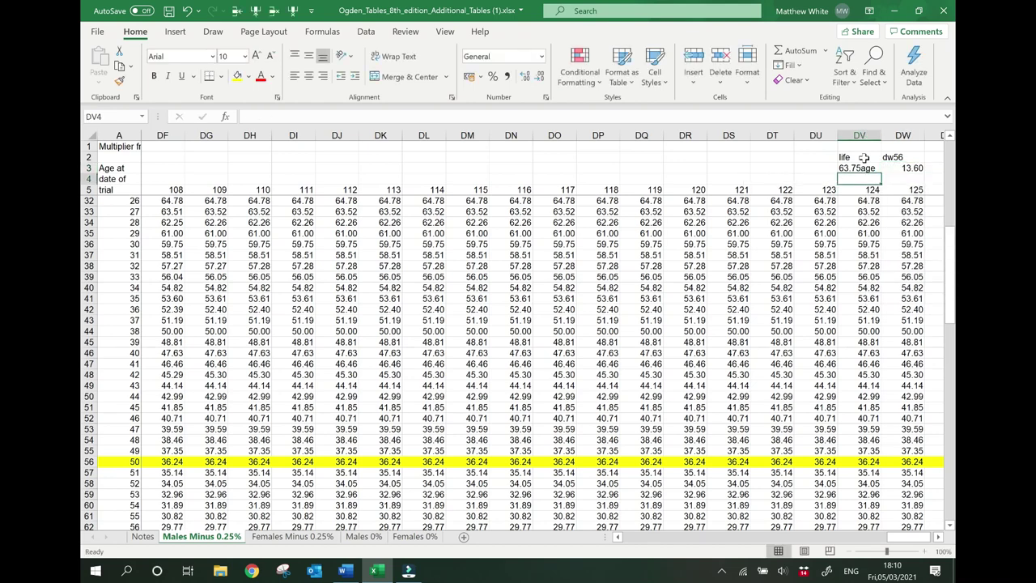
Step: Label DV4 "63.75 for life" beneath the two existing multiplier labels
text(63.)
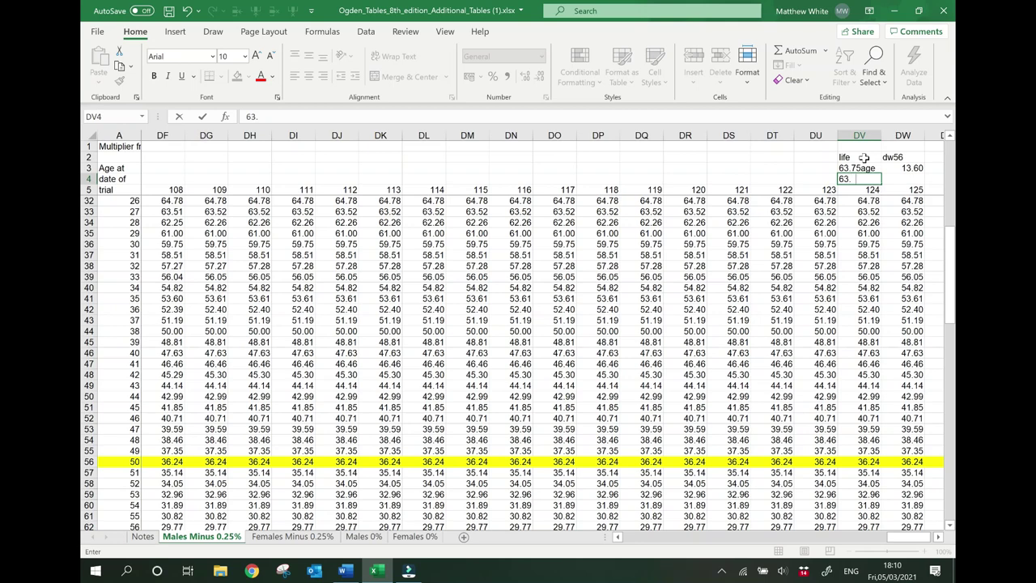
text(75 for life)
key(Tab)
Step: Replace the plain text beside the "life" label in DW2 with the formula =DW56
key(Up)
key(Up)
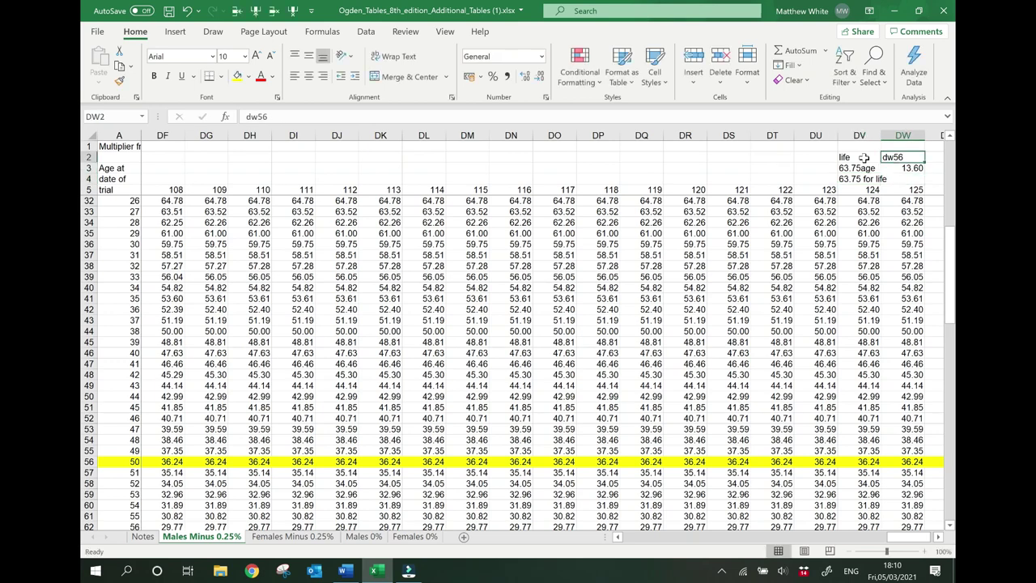
text(=dw56)
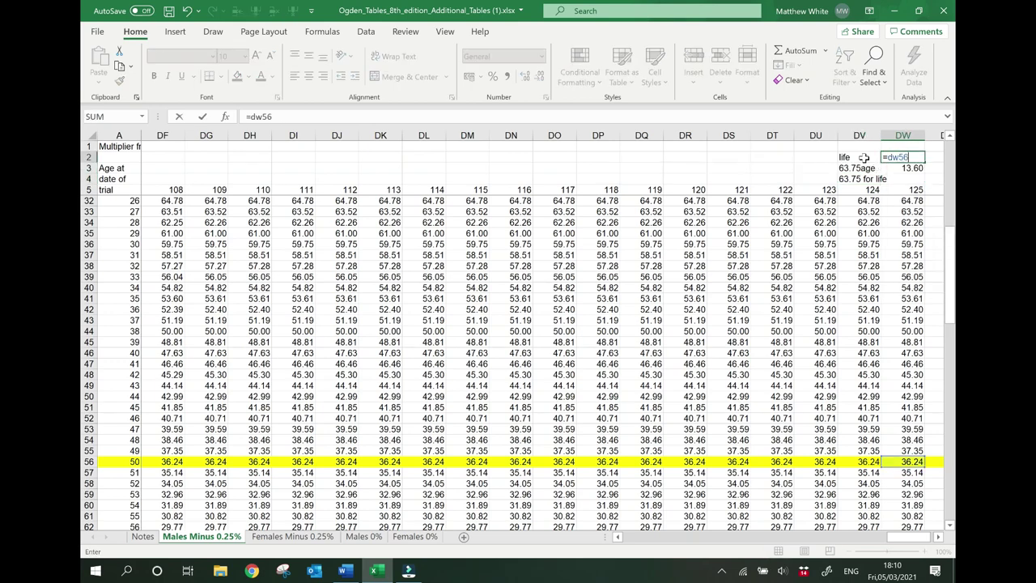
key(Return)
Step: Calculate the multiplier from age 63.75 for life in DW4 with =DW56-BM56
key(Down)
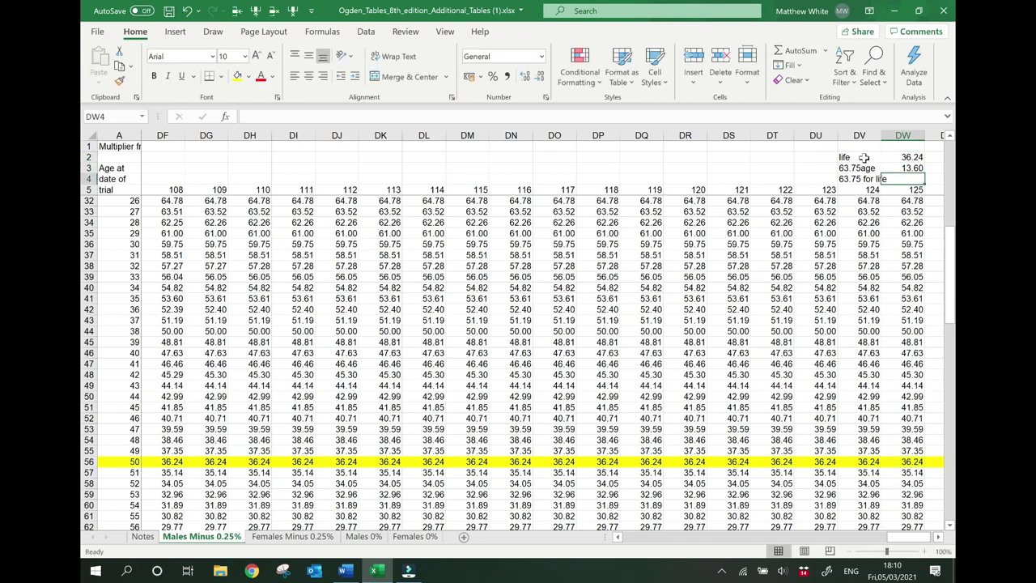
text(=)
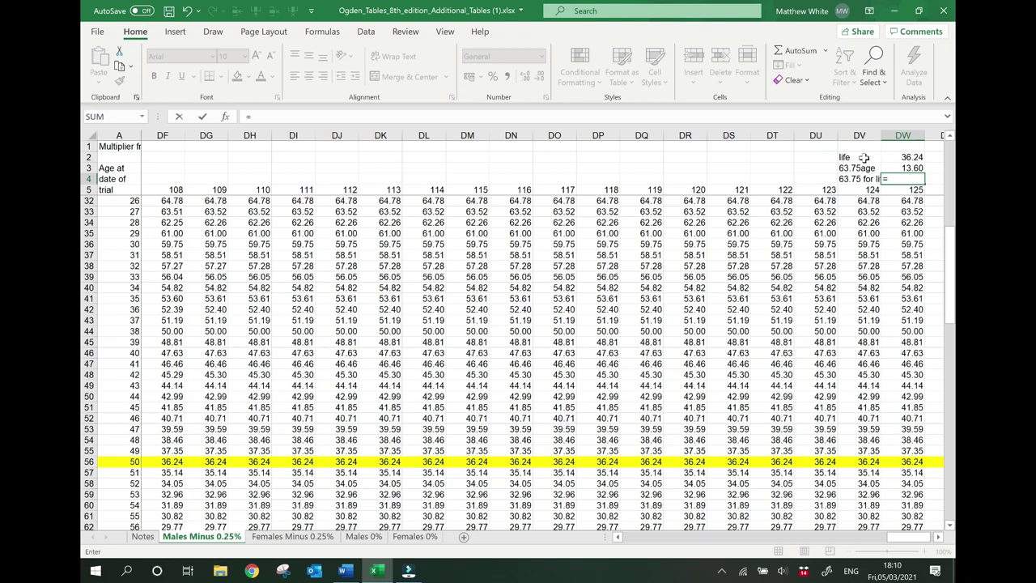
text(dw56-bm56)
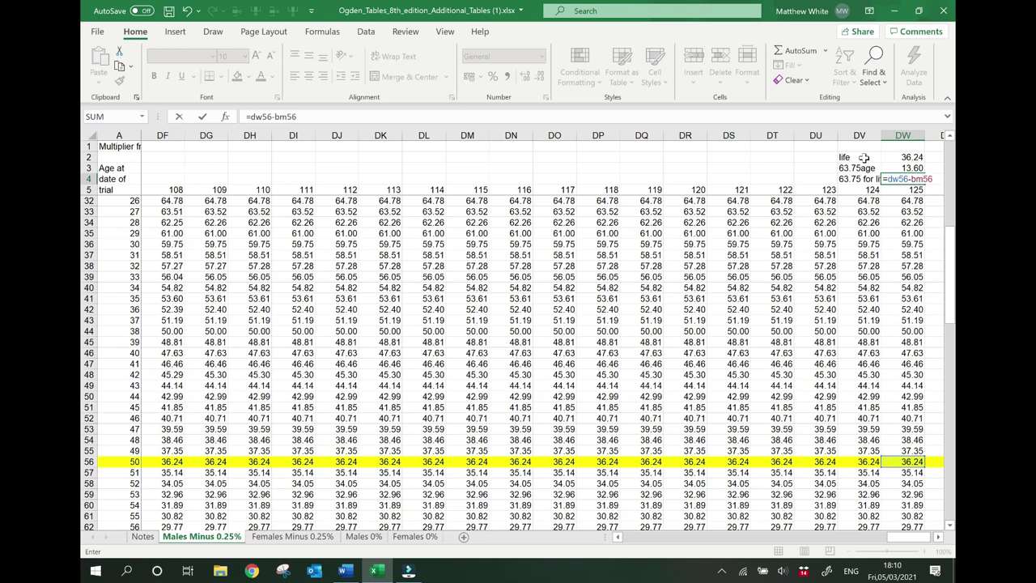
key(Return)
key(Up)
scroll(865, 157, up, 9)
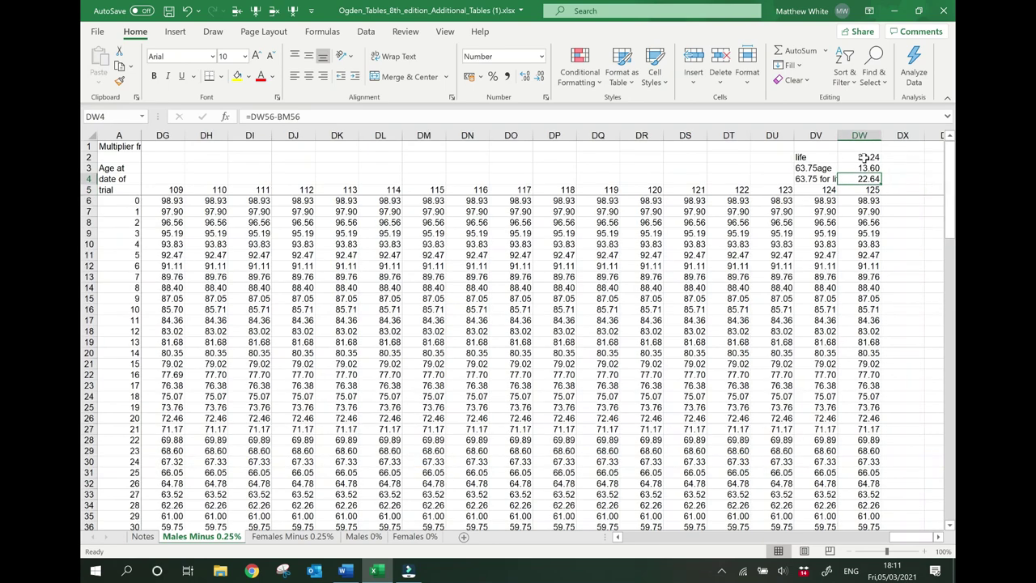
key(Left)
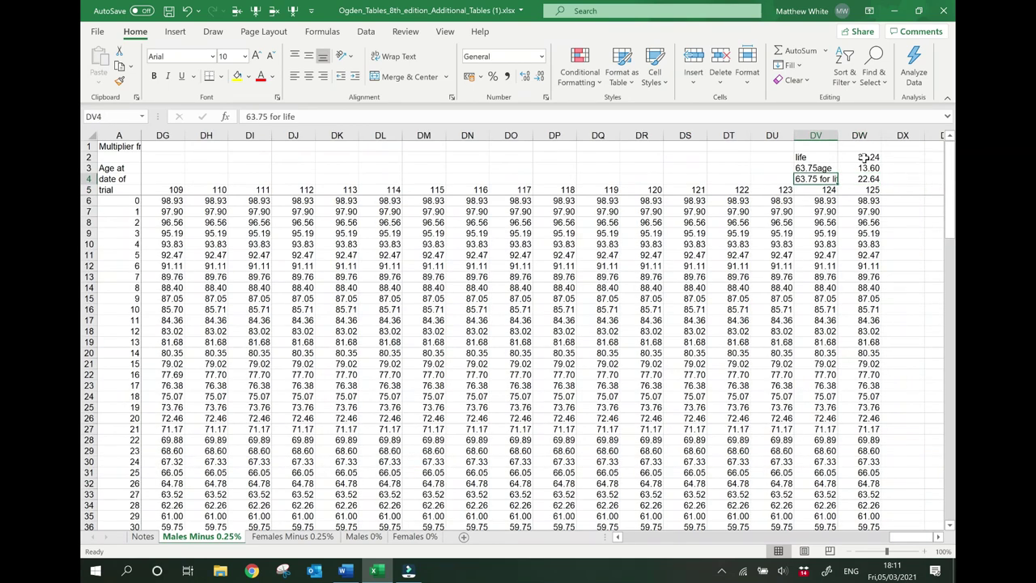
key(Right)
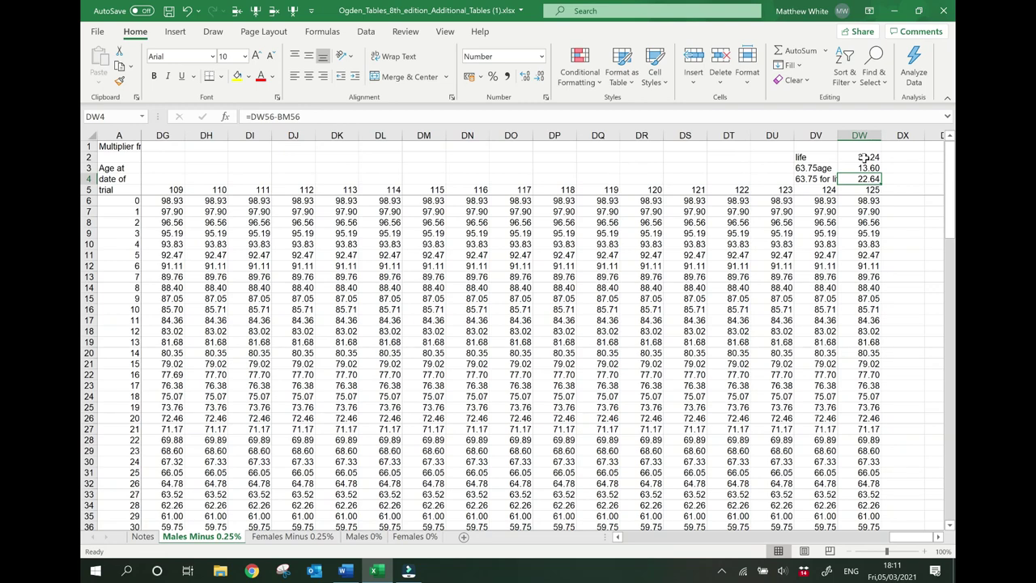
click(865, 157)
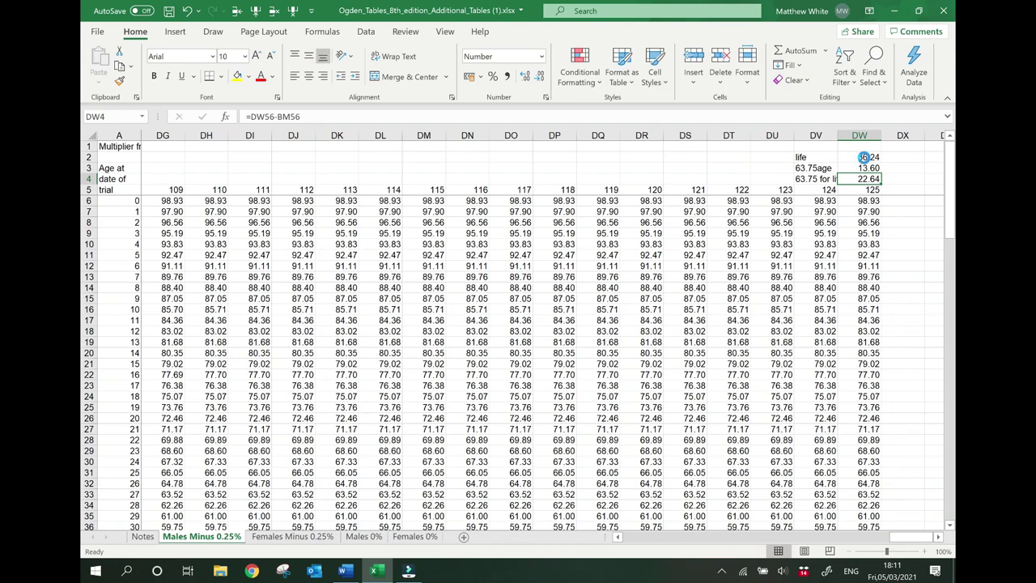